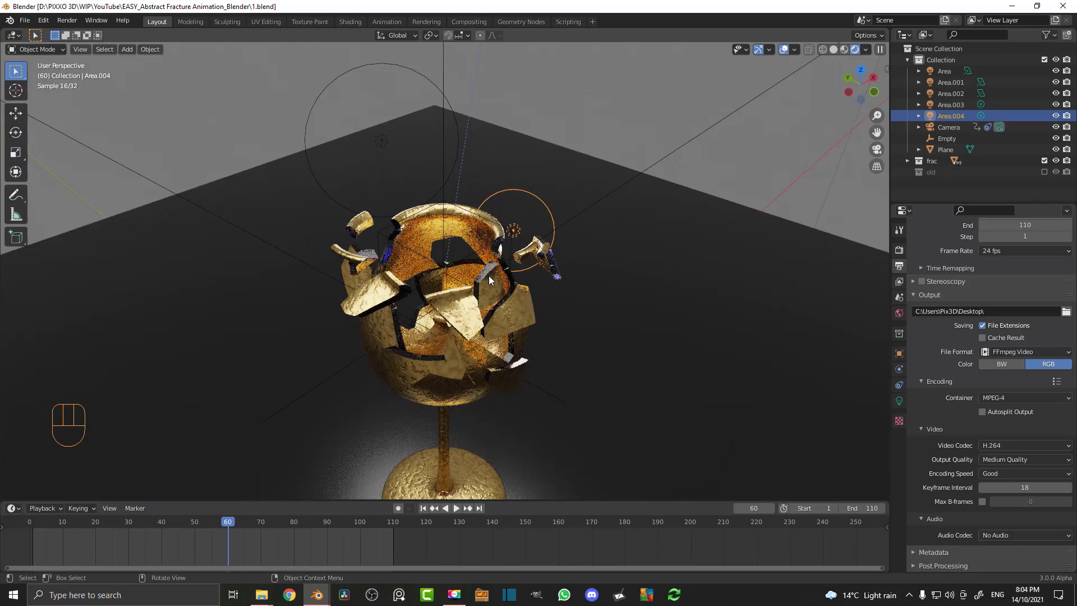
key("KP_0")
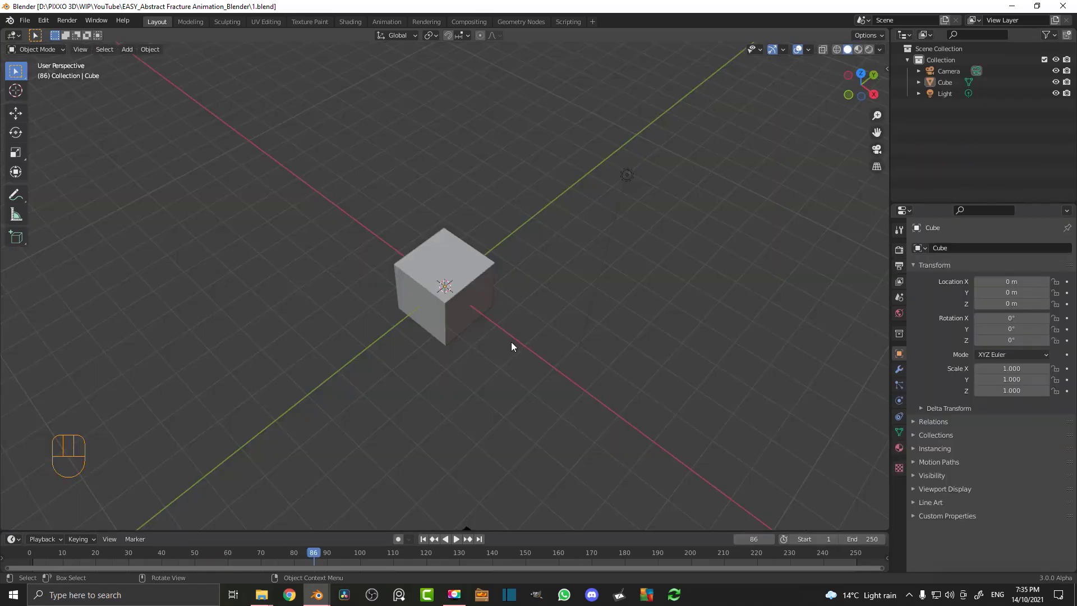
Delete the default camera, cube and light to leave an empty scene.
middle_click_drag(511, 342, 517, 345)
key("a")
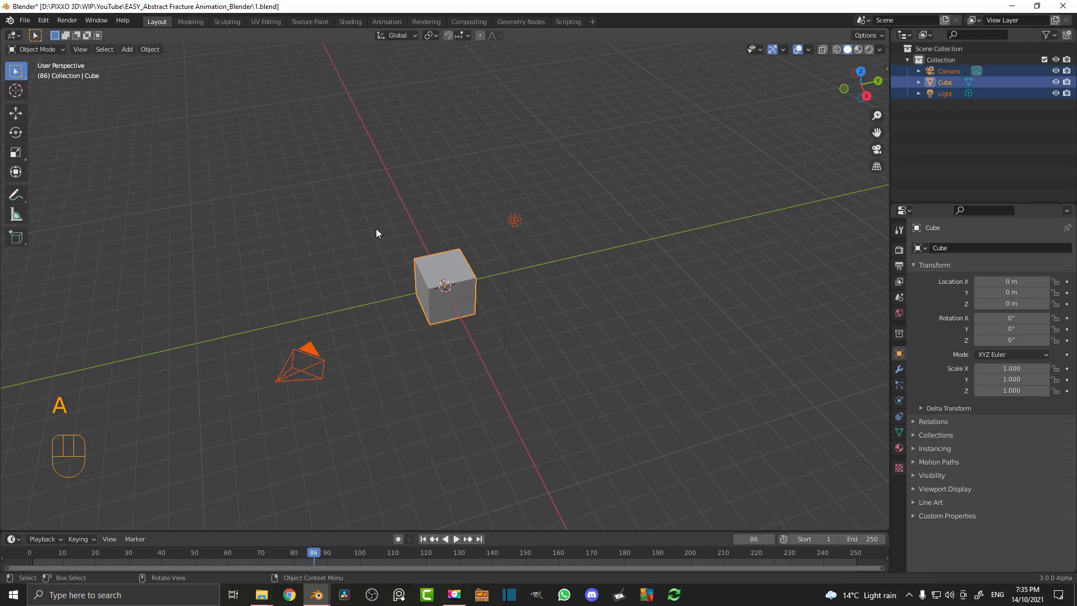
key("x")
key("x")
left_click(316, 205)
Add a mesh circle at the origin and enter Edit Mode on it.
middle_click_drag(412, 259, 418, 266)
key("shift+a")
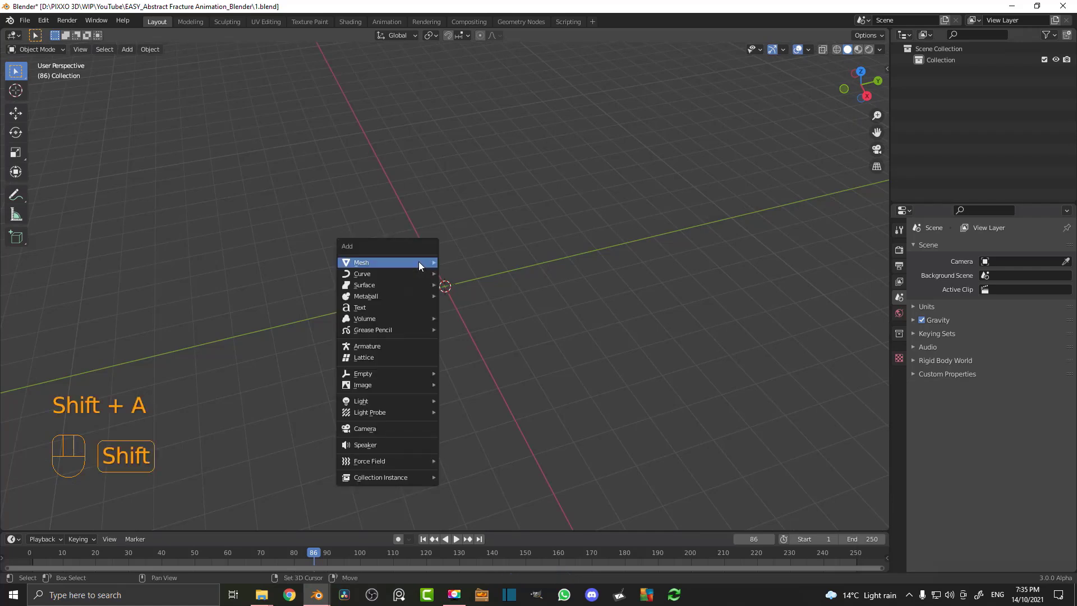
mouse_move(418, 263)
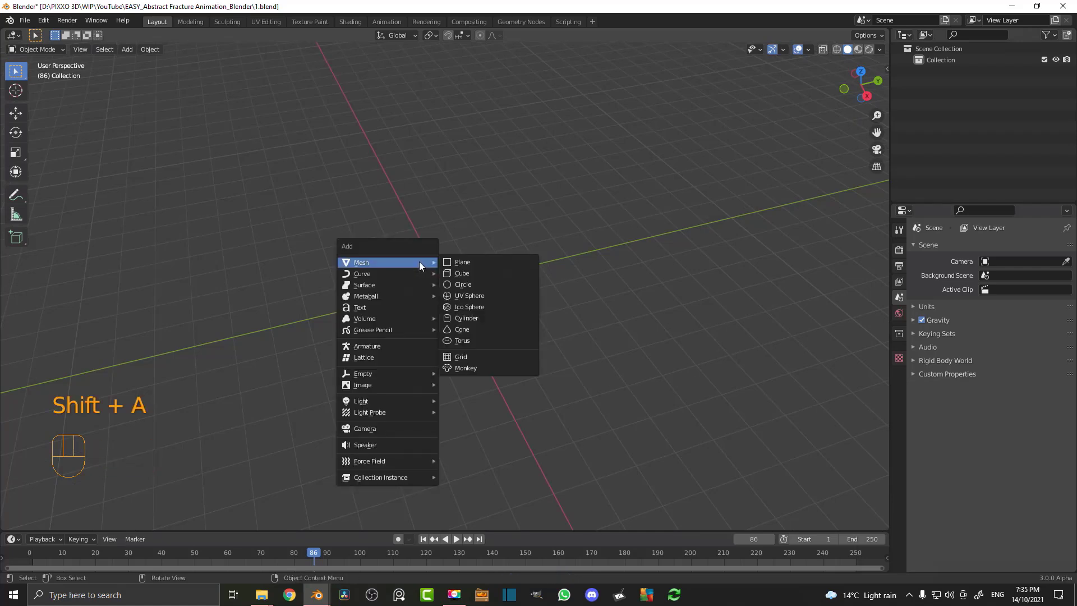
left_click(500, 284)
scroll(500, 304, "up", 5)
key("Tab")
middle_click_drag(552, 246, 512, 259)
scroll(283, 257, "up", 3)
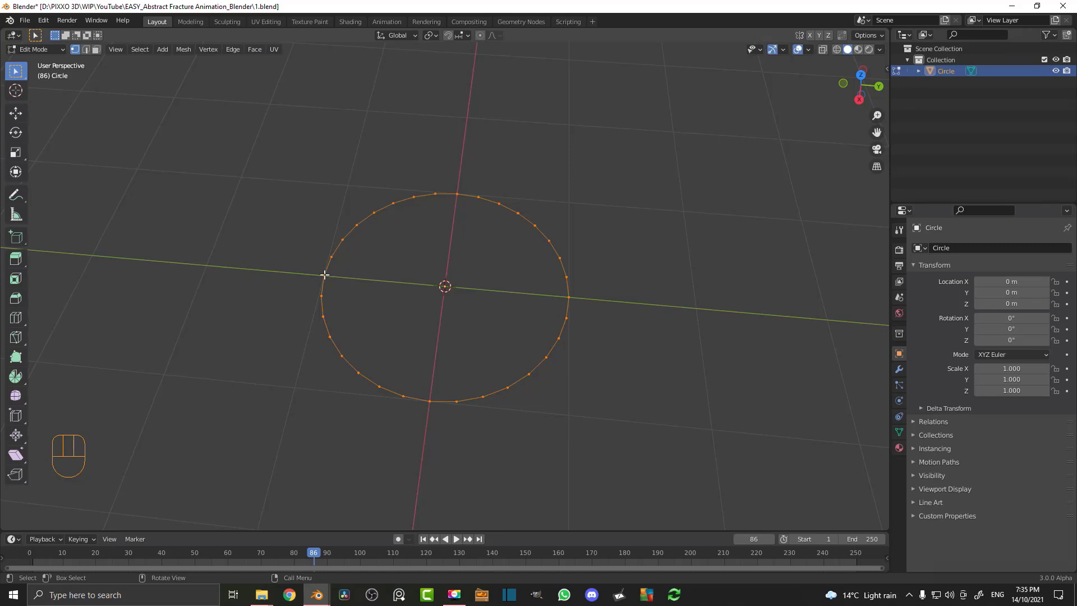
Delete all of the circle's vertices except the one on the negative X axis, and select the remaining vertex.
key("KP_1")
left_click_drag(274, 341, 322, 240)
middle_click_drag(387, 175, 387, 243)
left_click(301, 282)
middle_click_drag(440, 281, 452, 269)
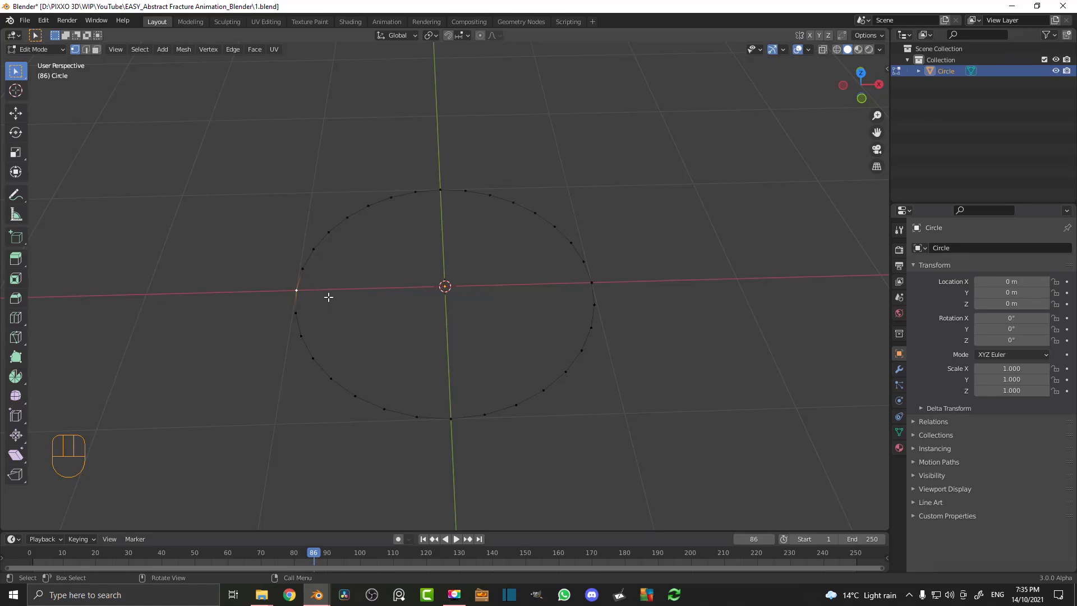
key("ctrl+i")
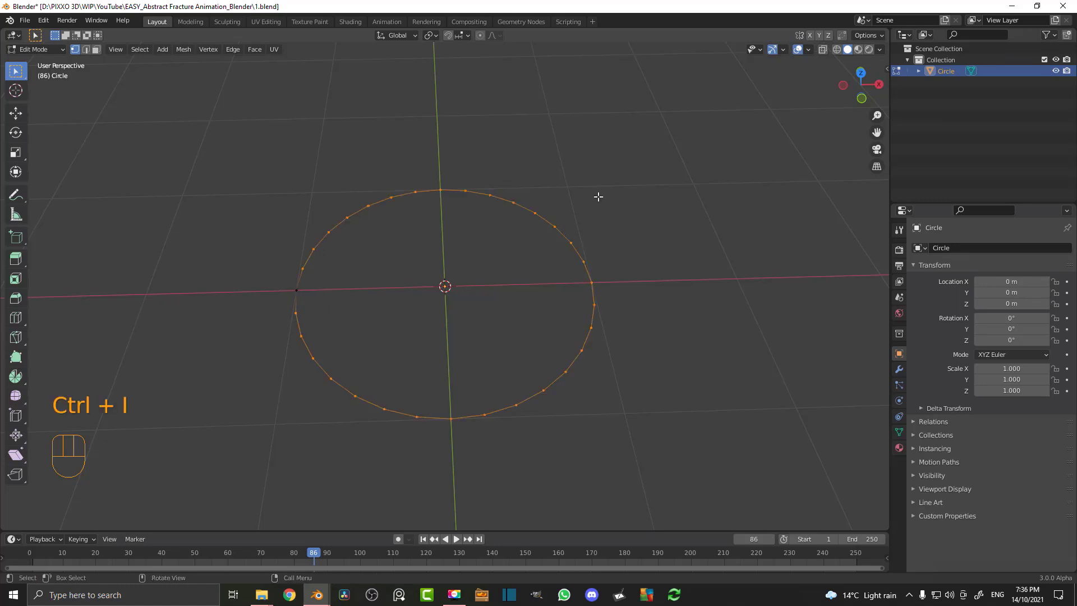
key("x")
left_click(379, 260)
left_click_drag(400, 353, 204, 221)
key("g")
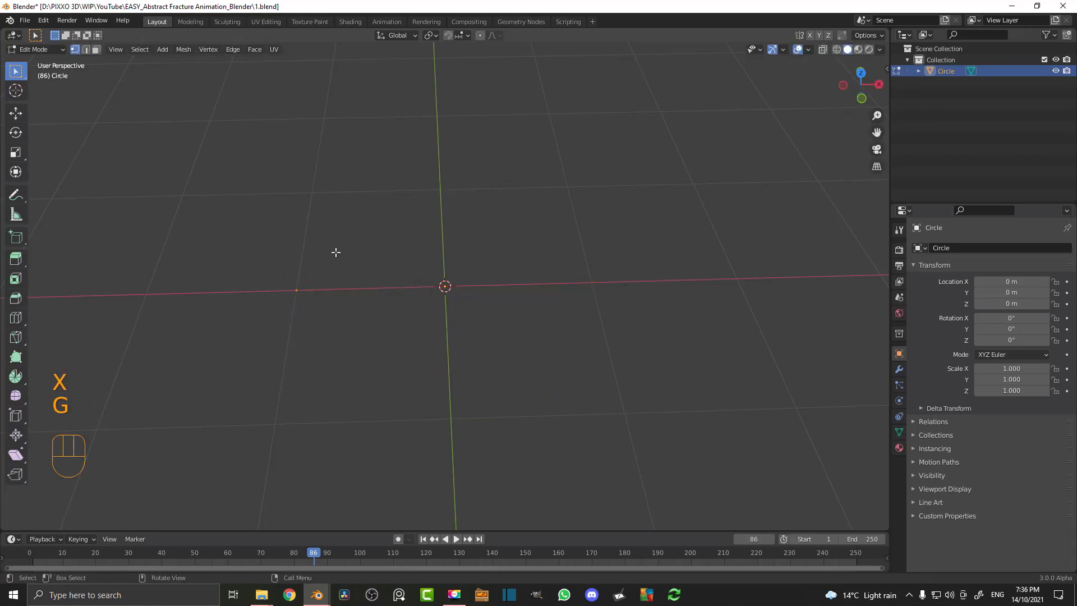
Add a Screw modifier to the single-vertex object so its profile revolves 360° around Z.
left_click(901, 369)
left_click(926, 248)
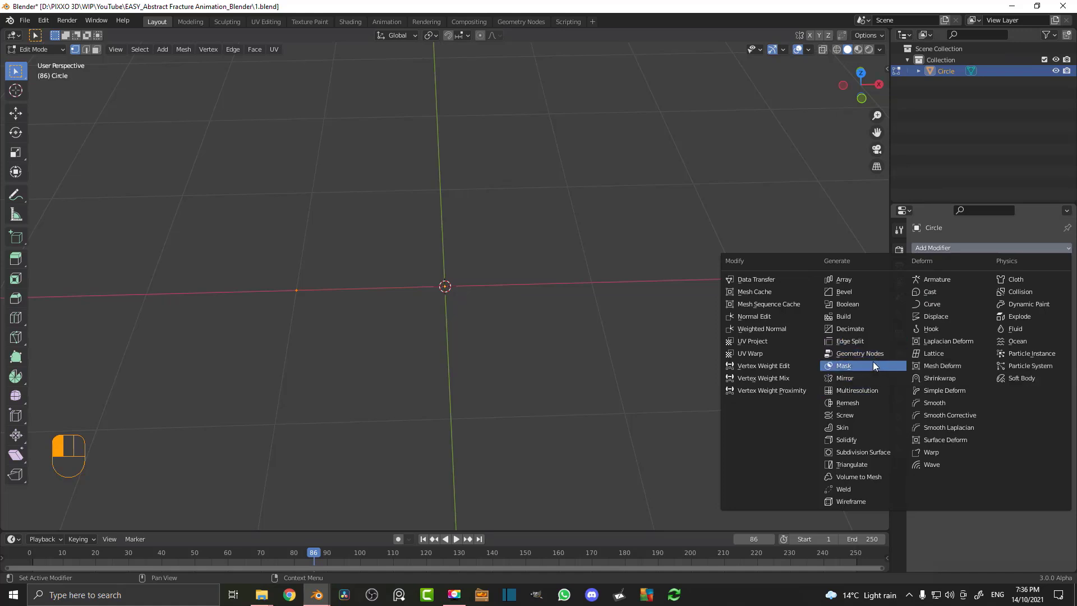
left_click(864, 416)
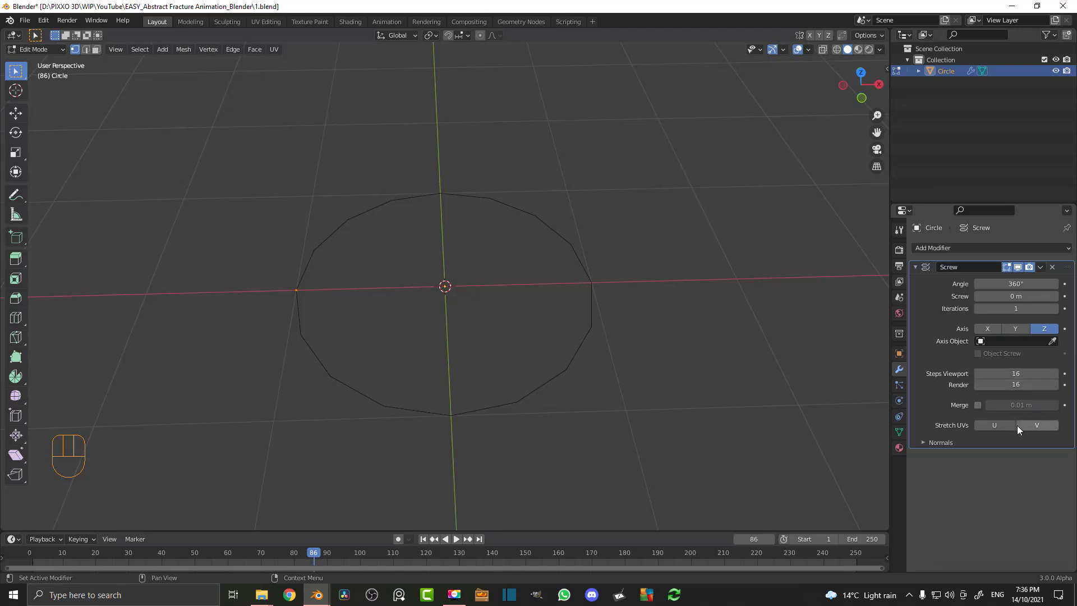
middle_click_drag(594, 284, 316, 257)
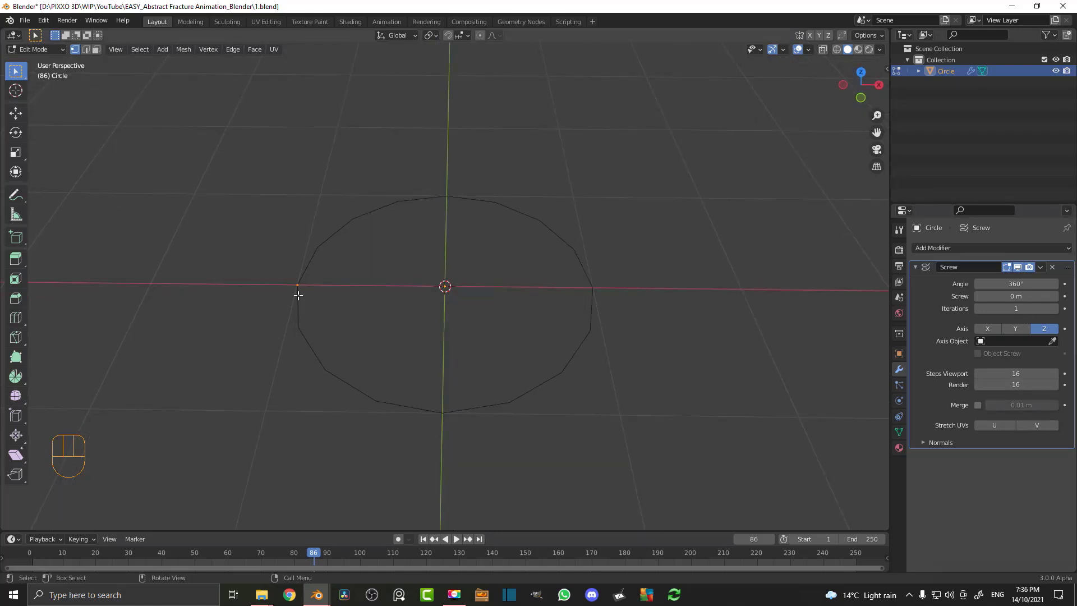
In front view, extrude the vertex four times inward and upward to outline the glass's sloping foot.
key("KP_1")
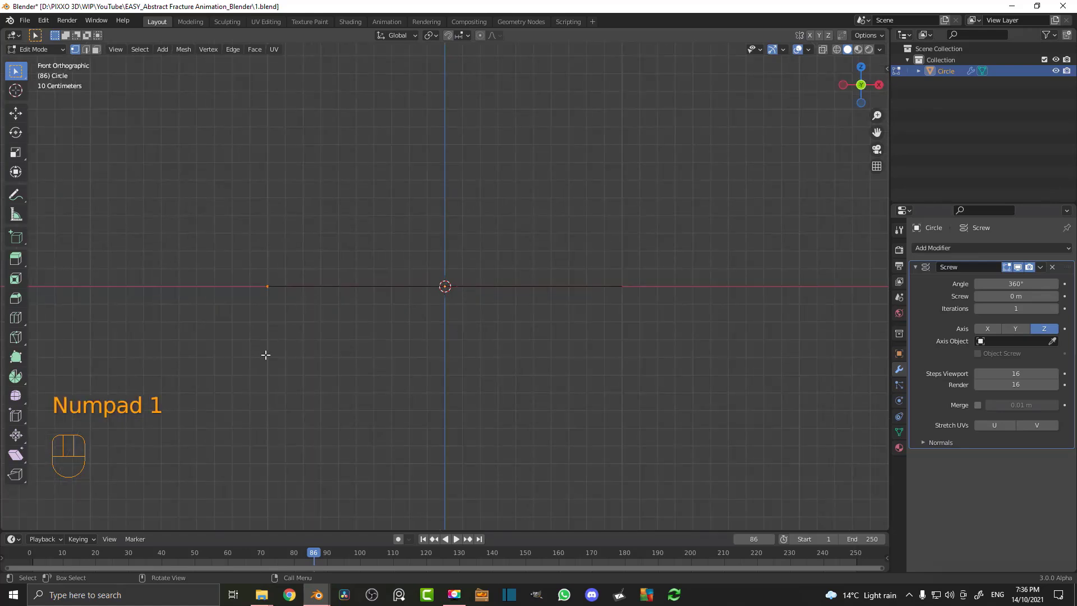
key("e")
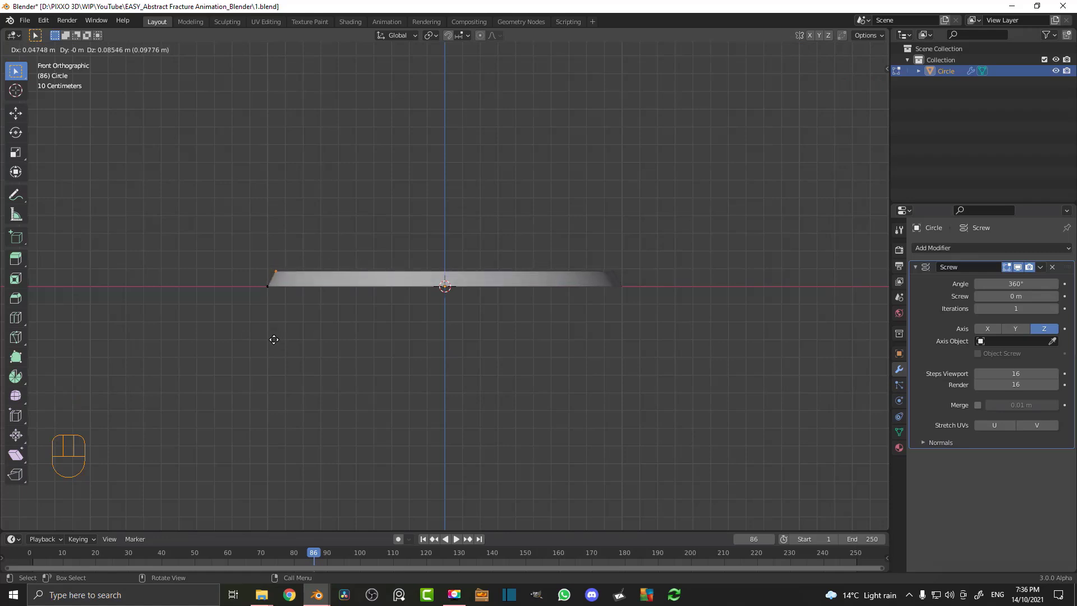
left_click(274, 338)
key("e")
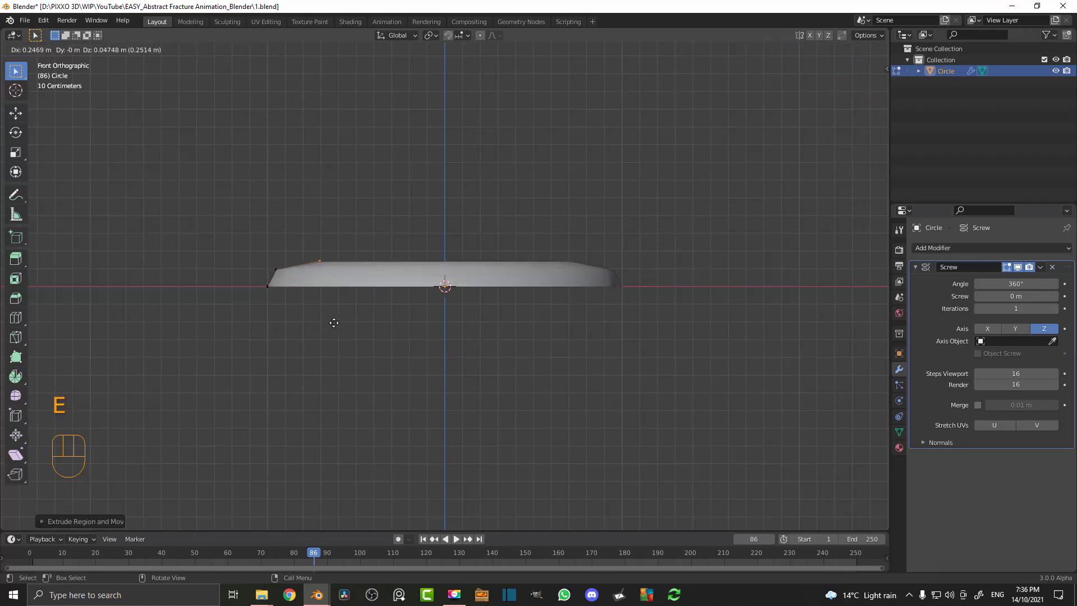
left_click(361, 320)
key("e")
left_click(435, 297)
key("e")
left_click(438, 293)
Extrude the top vertex of the foot upward by about 0.4 m to start the stem.
scroll(448, 259, "down", 3)
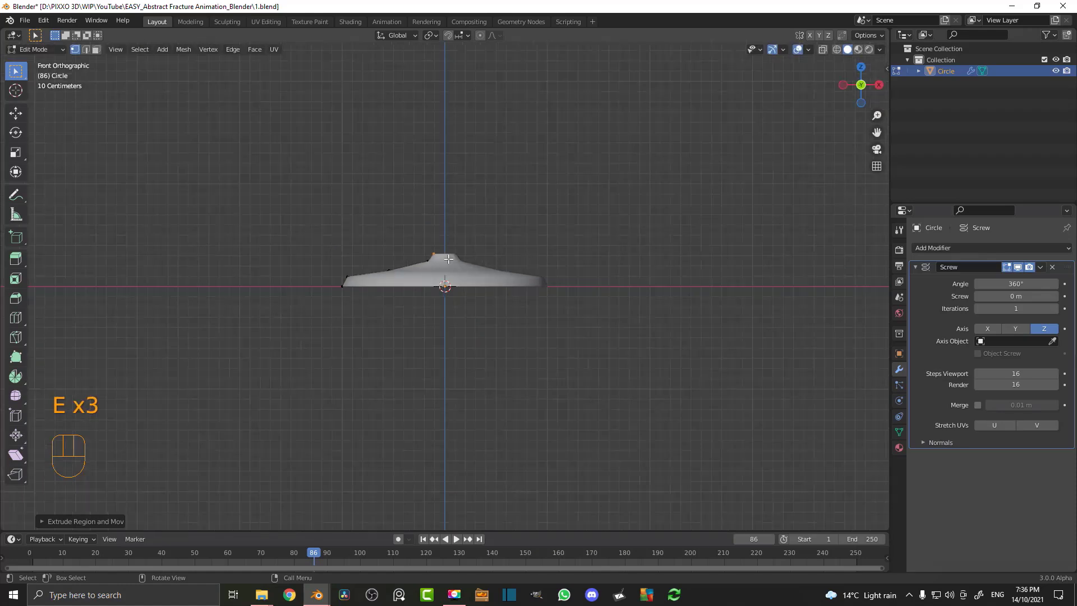
scroll(448, 259, "down", 3)
scroll(447, 291, "up", 2)
middle_click_drag(446, 290, 450, 383, "shift")
scroll(456, 361, "up", 2)
key("e")
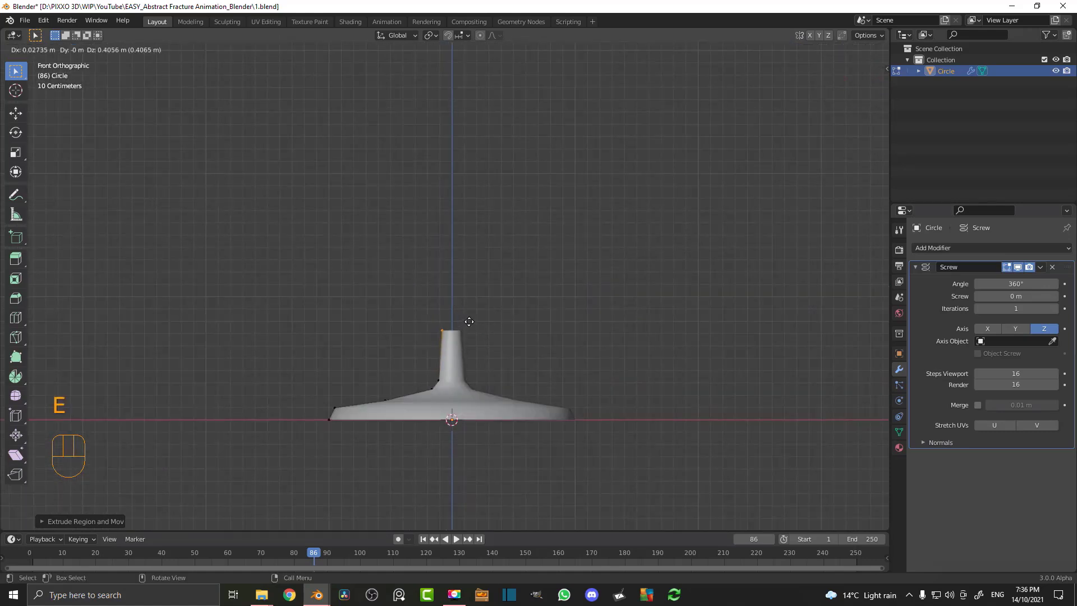
left_click(468, 324)
Move the vertices at the bottom and top of the new stem segment outward to thicken the lower stem.
left_click(443, 388)
key("g")
left_click(454, 393)
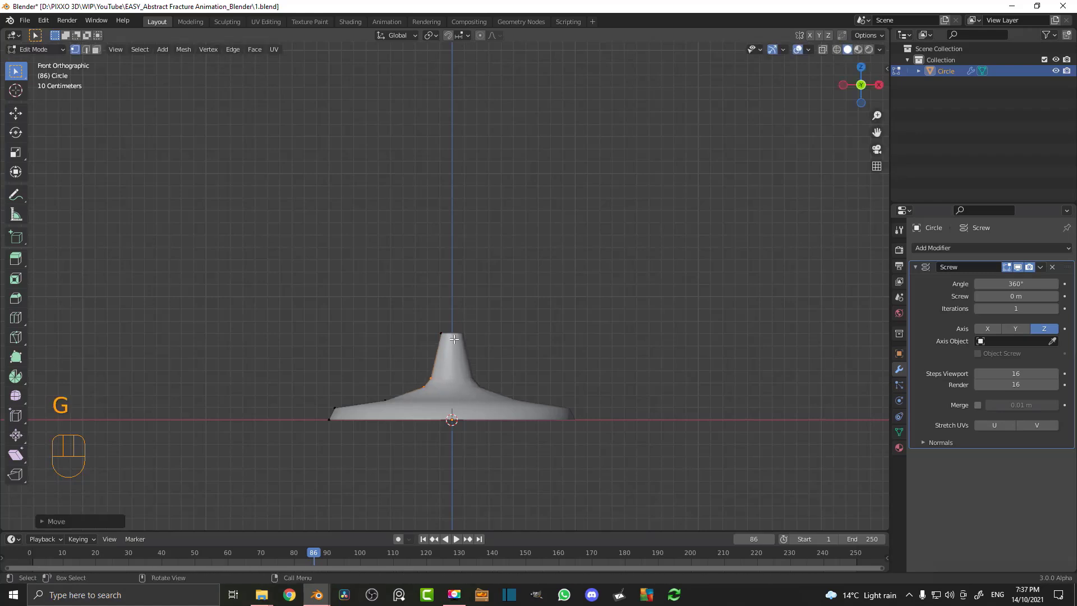
scroll(455, 382, "up", 3)
key("g")
left_click(464, 335)
Extrude the stem upward by about 0.65 m and about 1.04 m, and add a short, slightly outward-flaring segment on top.
middle_click_drag(464, 335, 476, 363)
key("KP_1")
scroll(453, 350, "up", 2)
key("e")
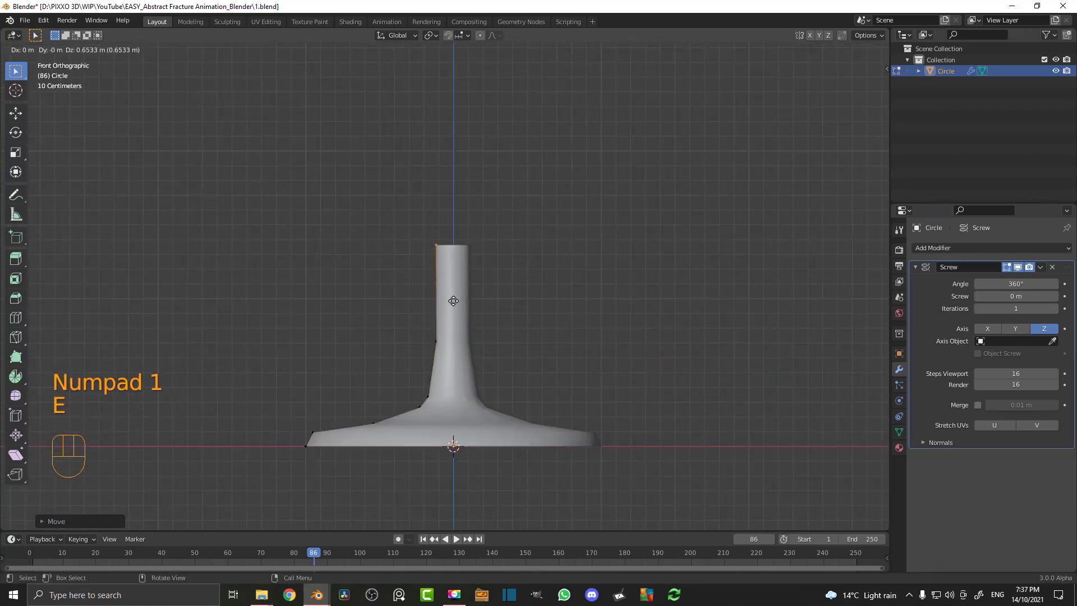
left_click(454, 301)
scroll(457, 286, "down", 4)
key("e")
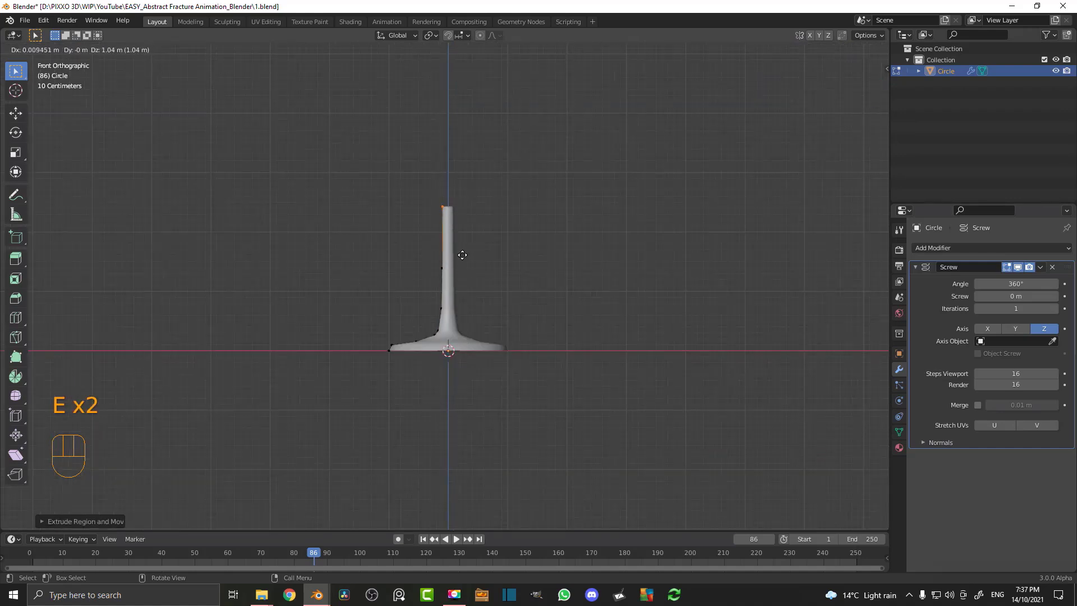
left_click(464, 256)
middle_click_drag(474, 257, 472, 367, "shift")
key("e")
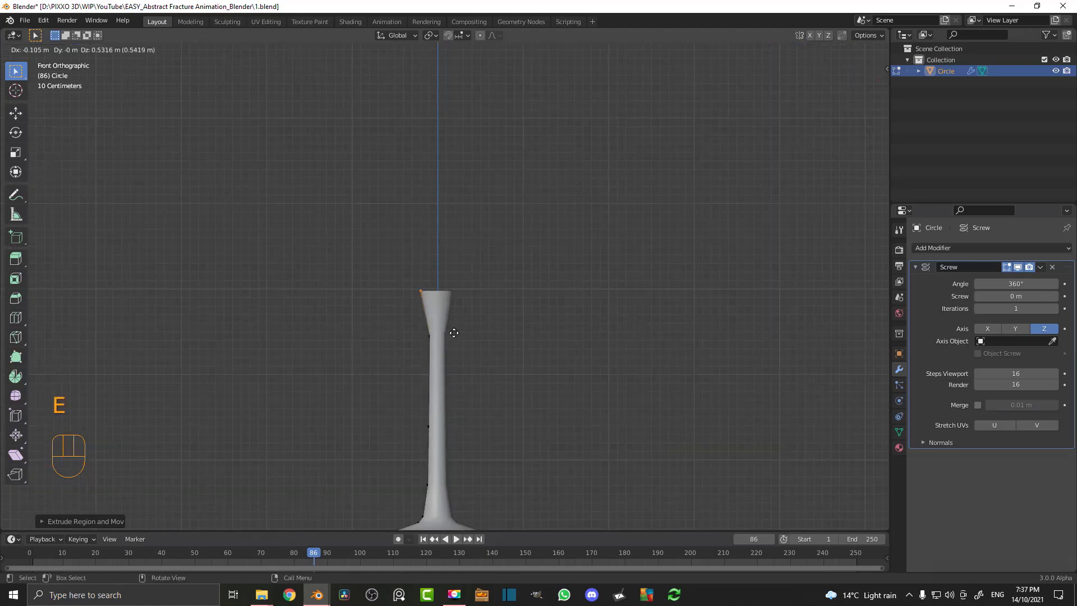
left_click(458, 320)
Extrude the stem's top vertex four times outward and slightly upward to form the bowl's shallow underside.
scroll(463, 318, "up", 2)
scroll(462, 319, "down", 3)
scroll(423, 291, "up", 4)
key("e")
left_click(443, 255)
key("e")
left_click(395, 258)
key("e")
left_click(360, 279)
scroll(360, 280, "down", 3)
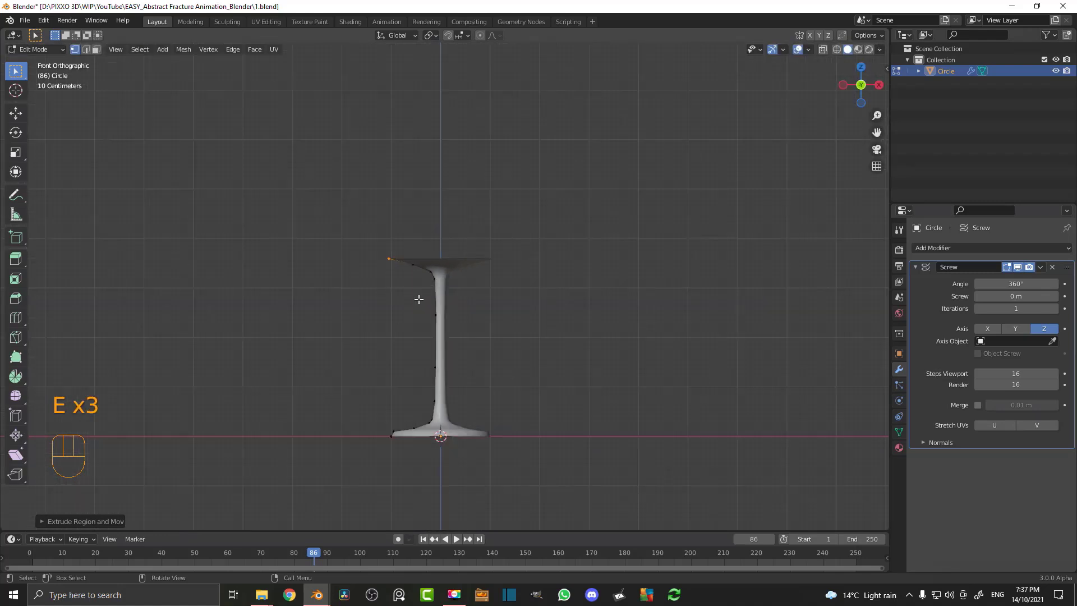
key("e")
left_click(397, 290)
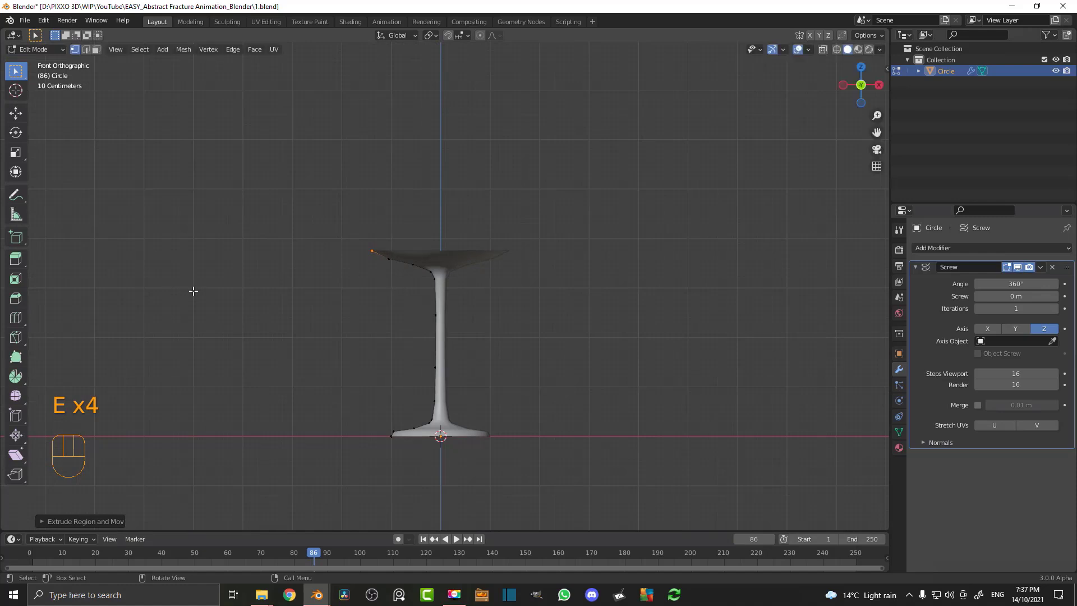
Extrude three more segments upward in a curve to form the lower side wall of the bowl.
key("e")
left_click(373, 275)
key("e")
left_click(368, 251)
key("e")
left_click(371, 232)
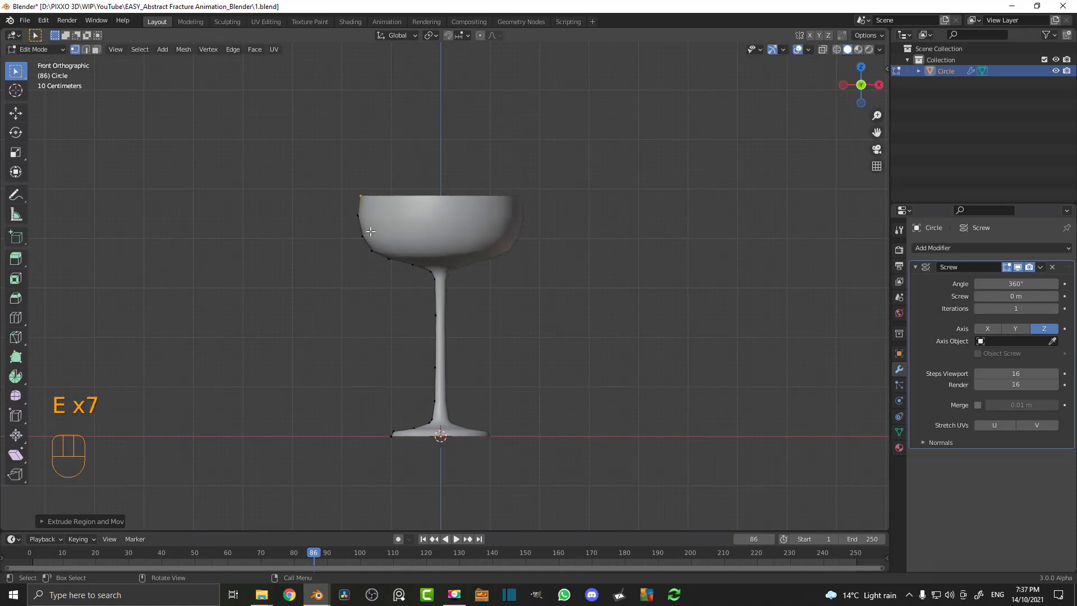
Extrude four segments that taper the upper bowl inward and end in a small outward lip at the rim.
key("e")
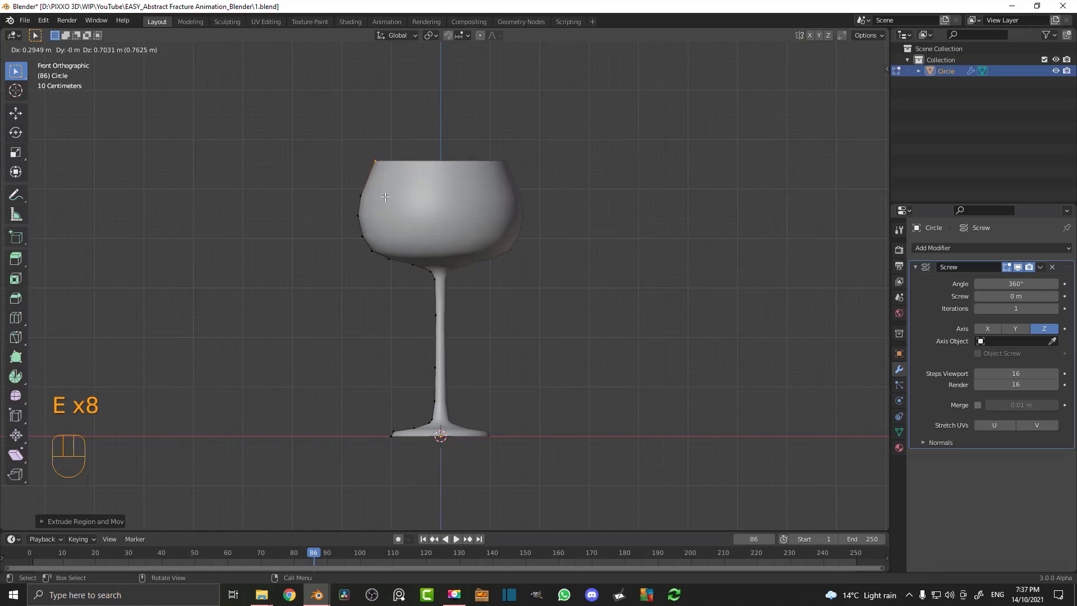
left_click(386, 191)
key("e")
left_click(405, 170)
key("e")
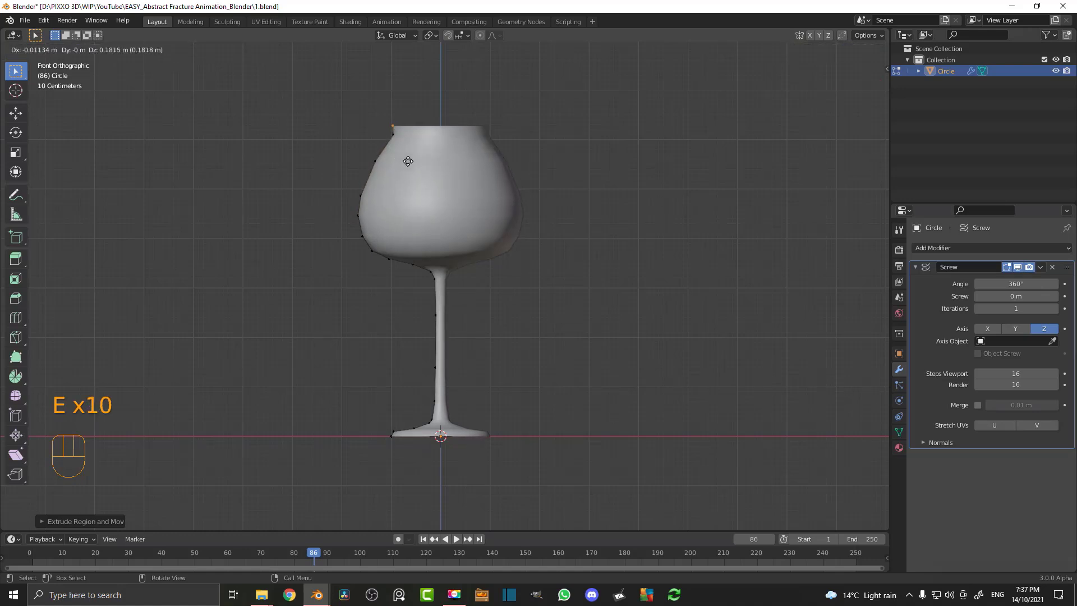
left_click(403, 161)
key("e")
left_click(400, 155)
Reposition the profile vertex just below the rim to refine the lip.
left_click(389, 124)
scroll(463, 154, "up", 1)
key("g")
left_click(453, 159)
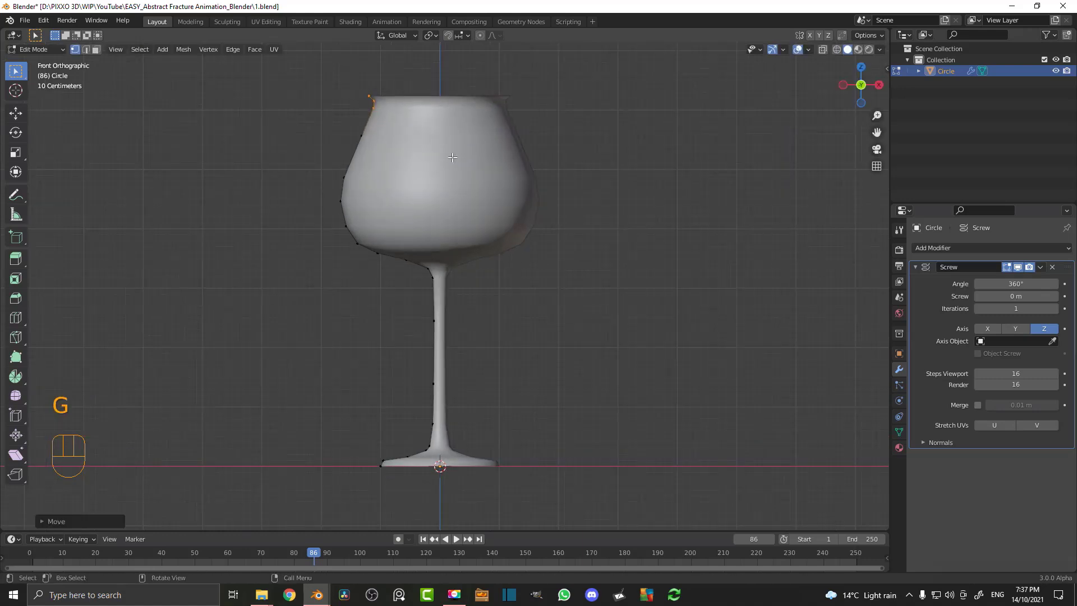
Move the bowl's profile vertices toward the central axis to make the bowl slimmer, and return to Object Mode.
left_click_drag(393, 285, 306, 68)
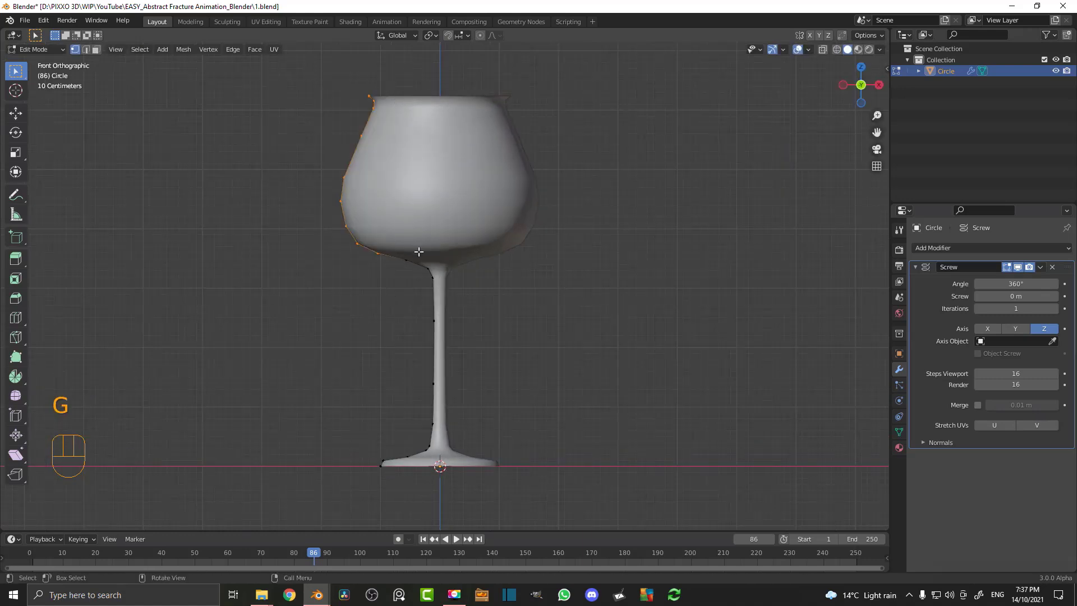
key("g")
left_click(432, 254)
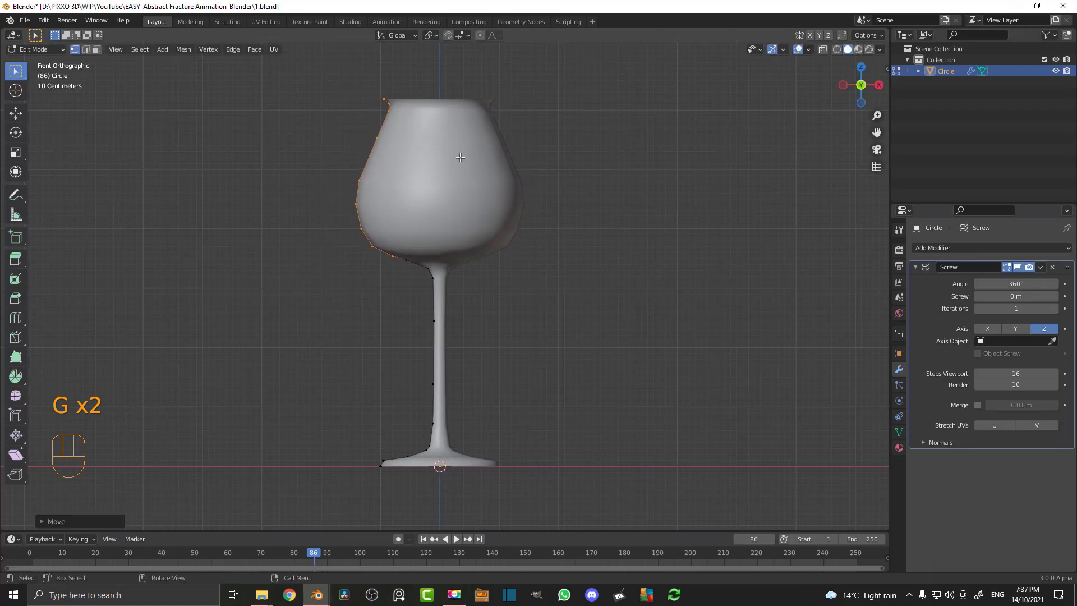
middle_click_drag(456, 291, 488, 250)
key("Tab")
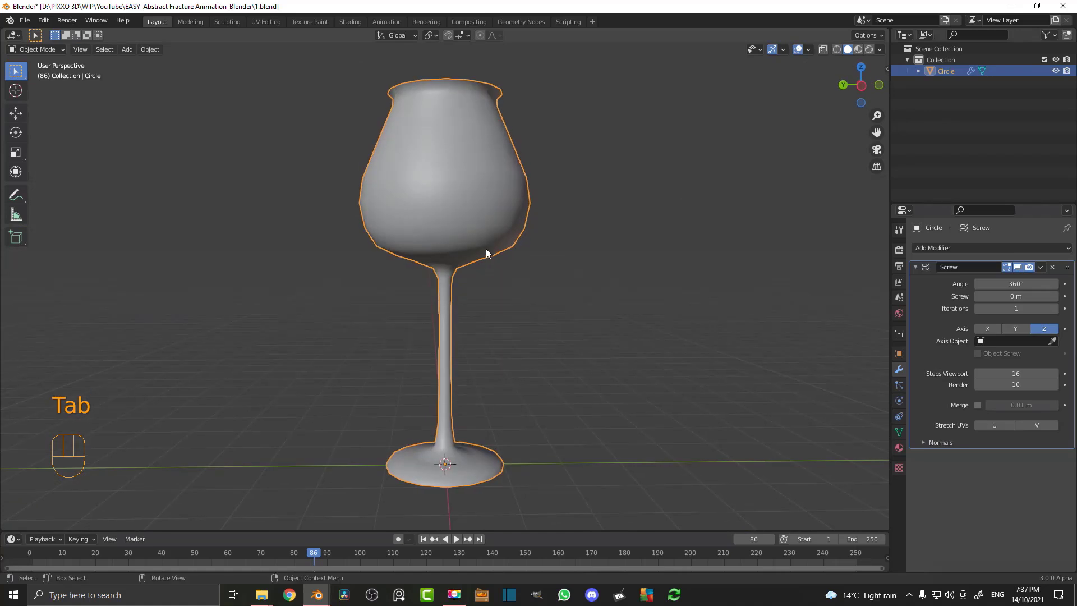
Using wireframe display, move the foot's outer profile vertices outward along X to widen the foot, and restore solid shading.
key("KP_1")
key("z")
key("z")
left_click(314, 263)
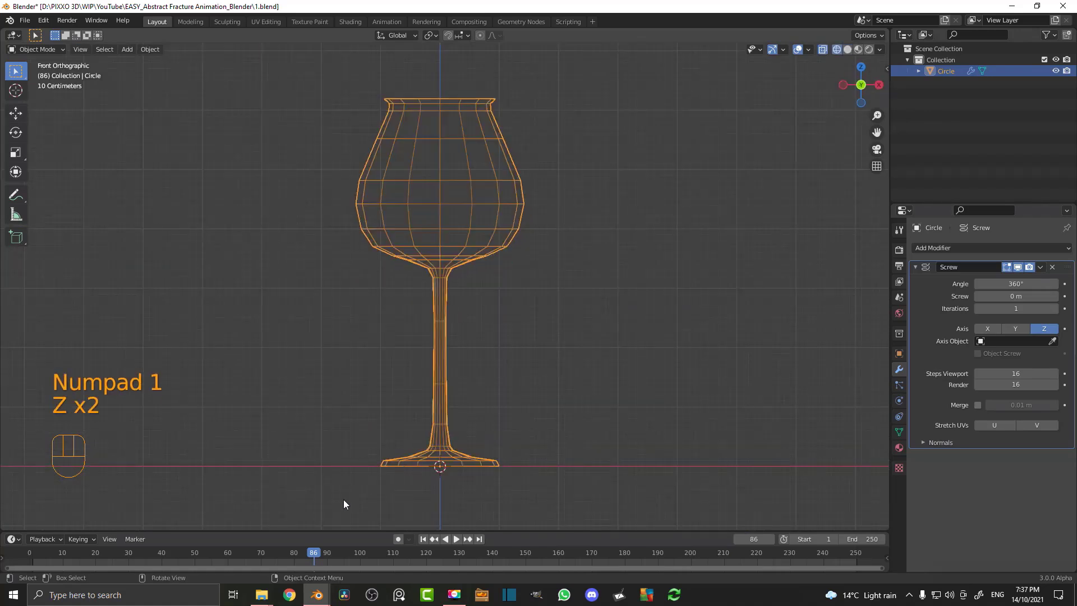
key("Tab")
left_click_drag(366, 484, 414, 432)
middle_click_drag(429, 465, 421, 366, "shift")
key("g")
key("x")
left_click(396, 381)
key("z")
left_click(465, 384)
Extrude the foot's bottom outer profile vertex inward along X in two segments, a short edge of about 0.06 m and a long one nearly reaching the centre.
mouse_move(465, 385)
middle_mouse_down()
mouse_move(466, 410)
mouse_move(526, 363)
middle_mouse_up()
key("KP_1")
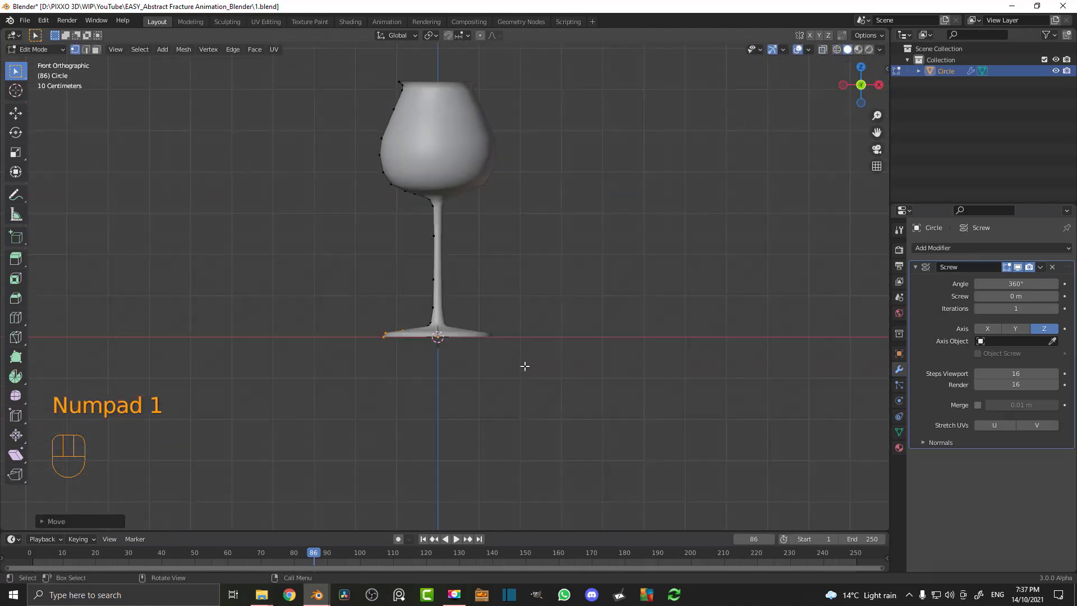
scroll(462, 348, "up", 3)
middle_click_drag(479, 392, 229, 241, "shift")
left_click(244, 232)
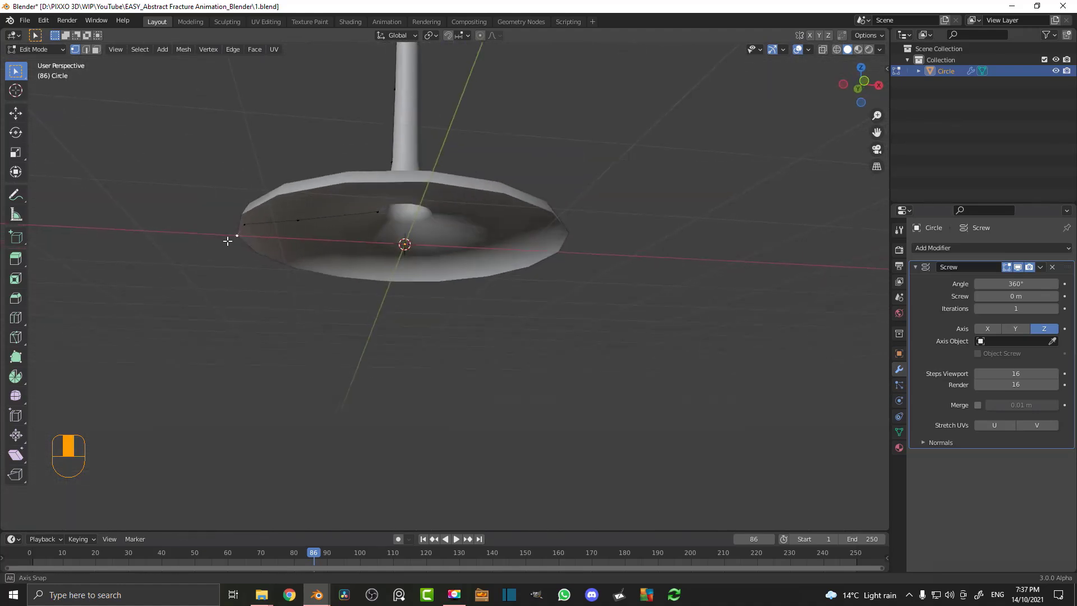
scroll(203, 198, "up", 2)
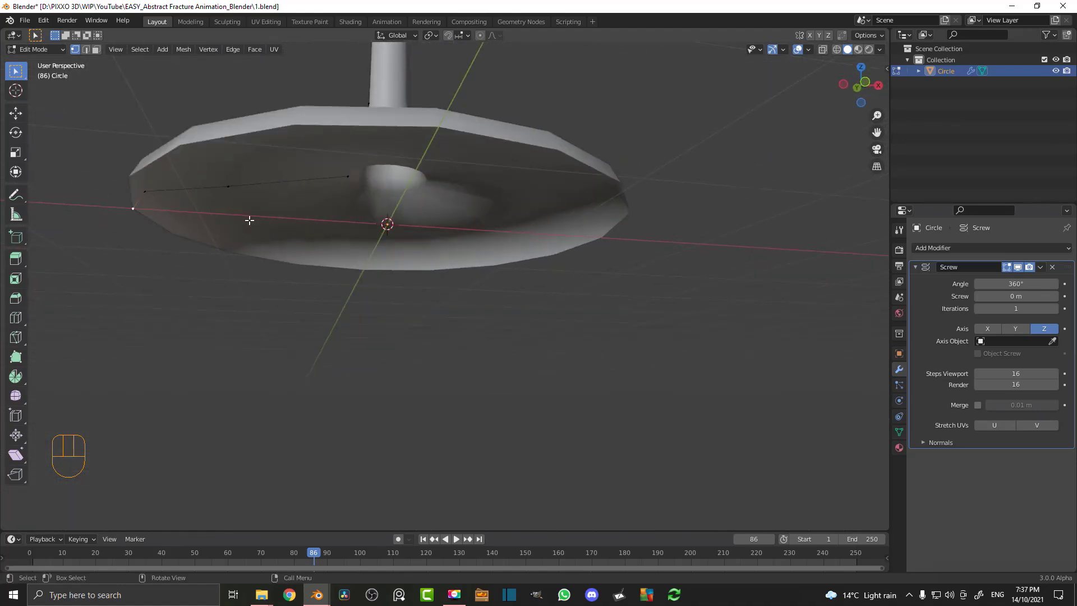
key("e")
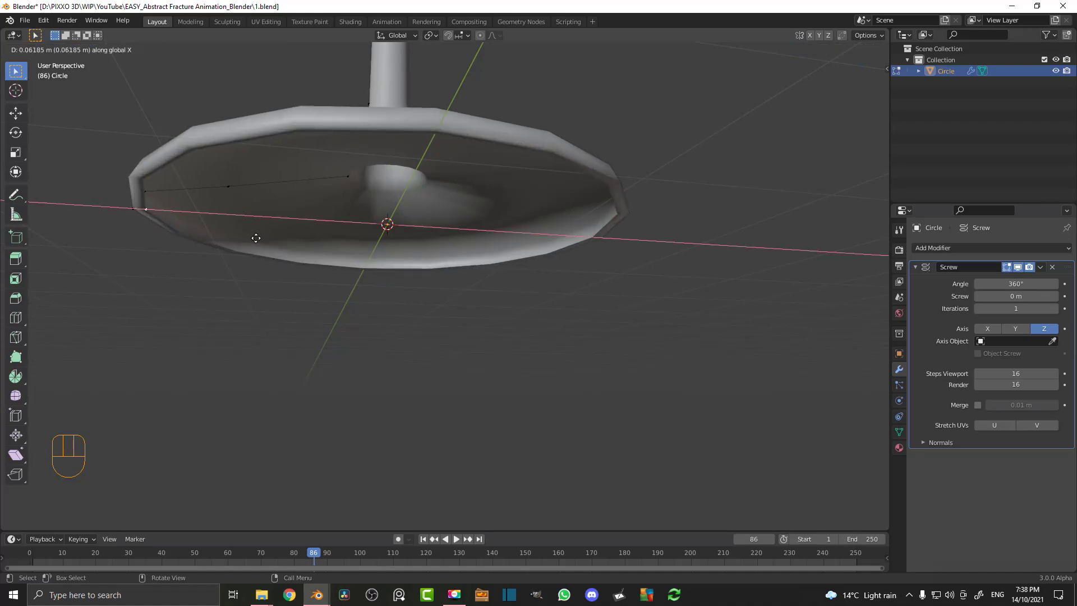
left_click(260, 240)
key("e")
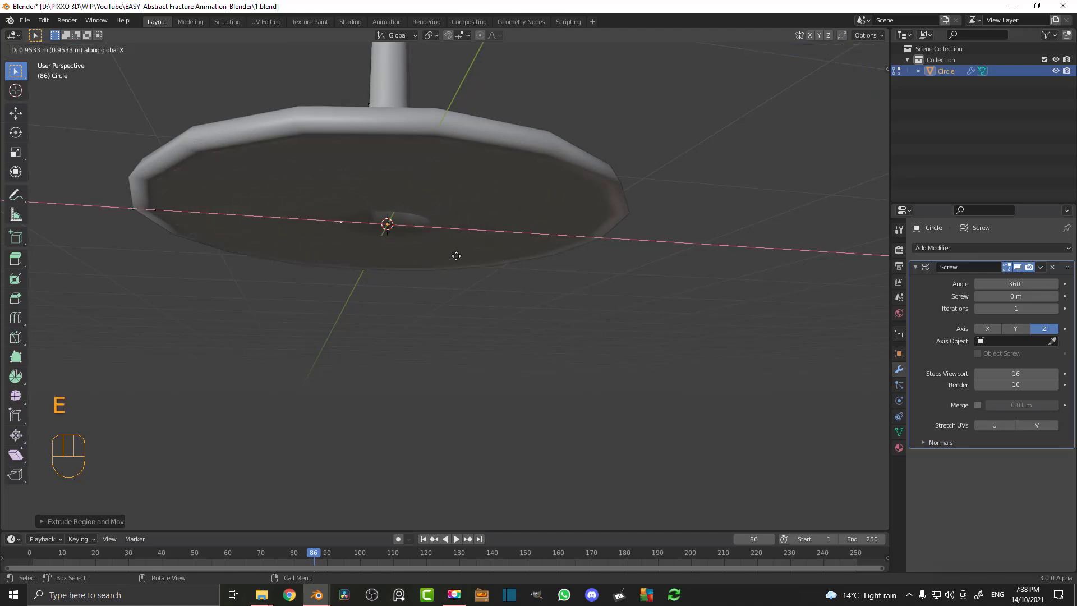
left_click(478, 255)
Enable Merge in the Screw modifier and move the foot's inner vertex about 0.1 m along X onto the central axis to close the underside.
middle_click_drag(456, 258, 376, 248)
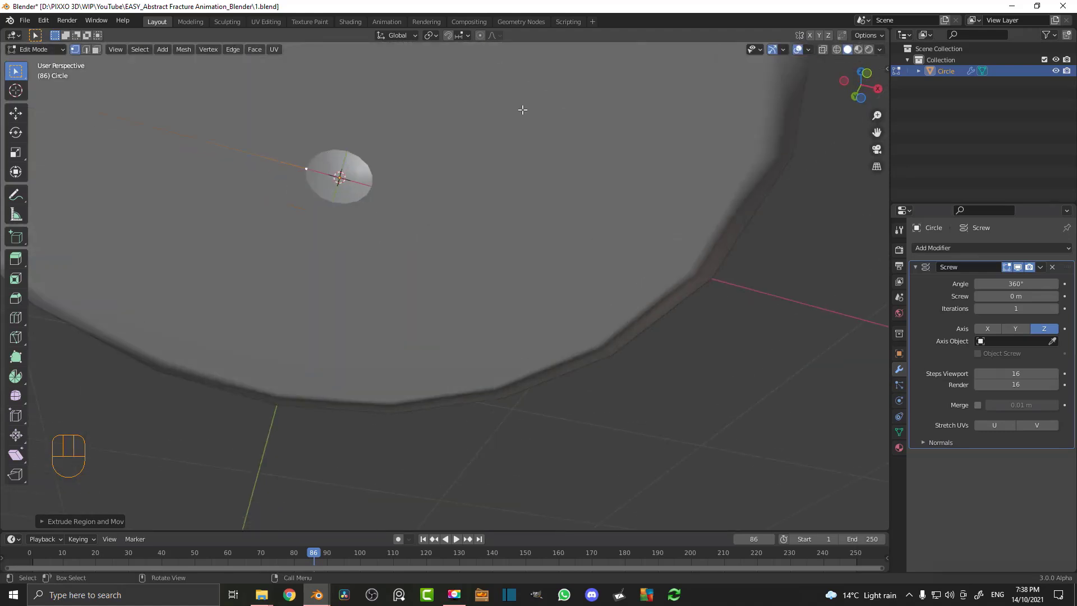
left_click(978, 405)
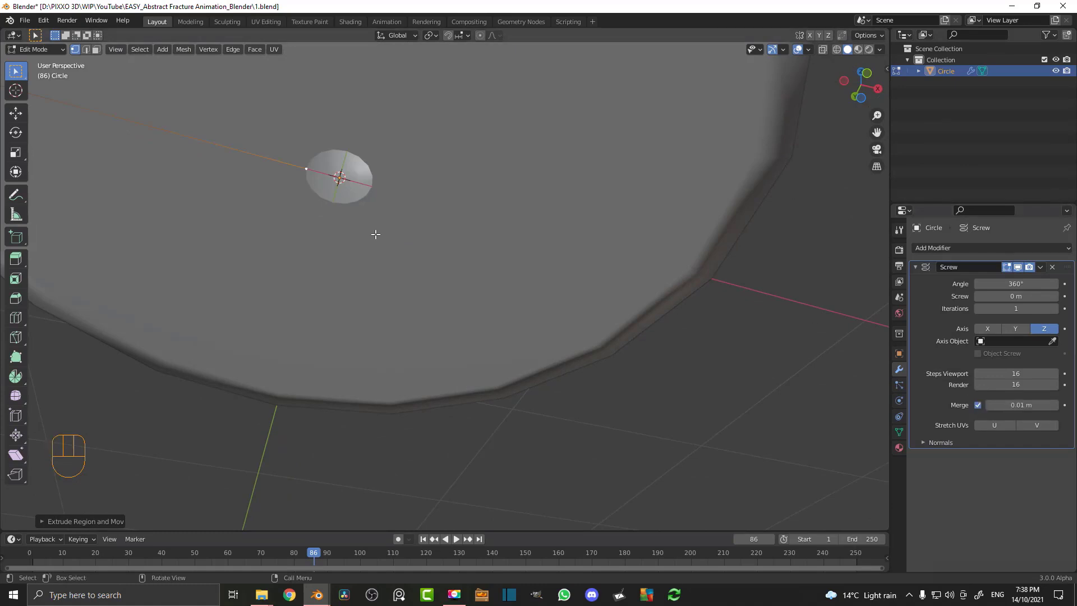
key("g")
key("x")
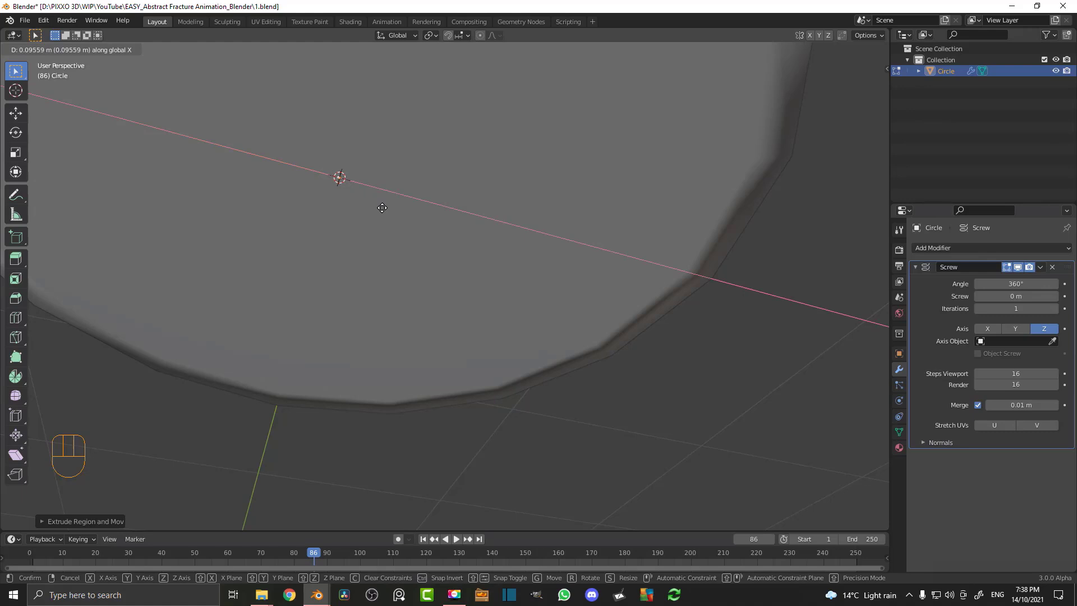
left_click(383, 207)
scroll(376, 224, "up", 6)
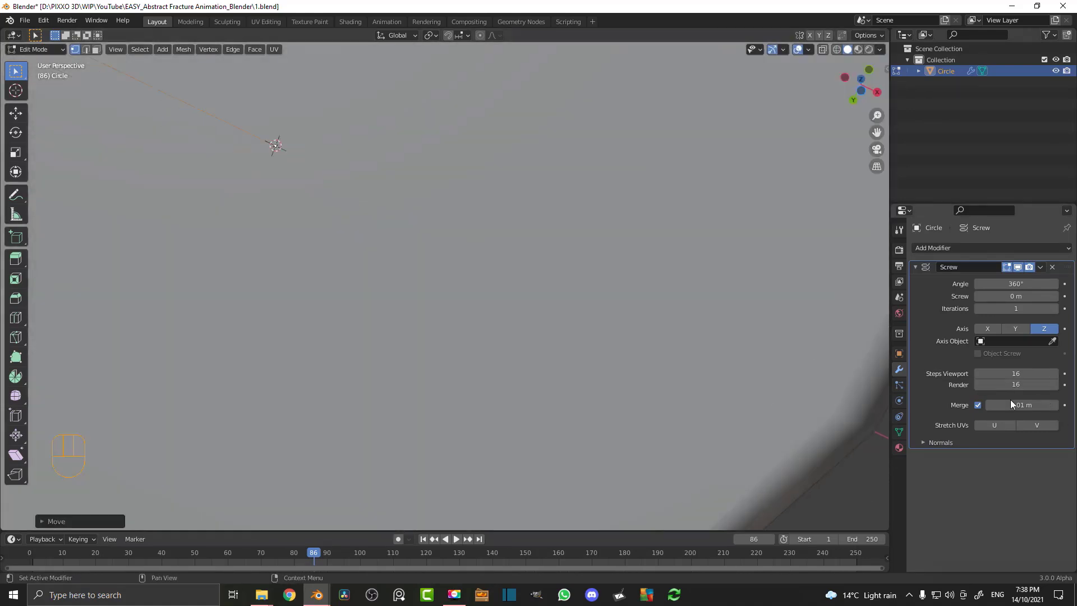
scroll(348, 230, "down", 8)
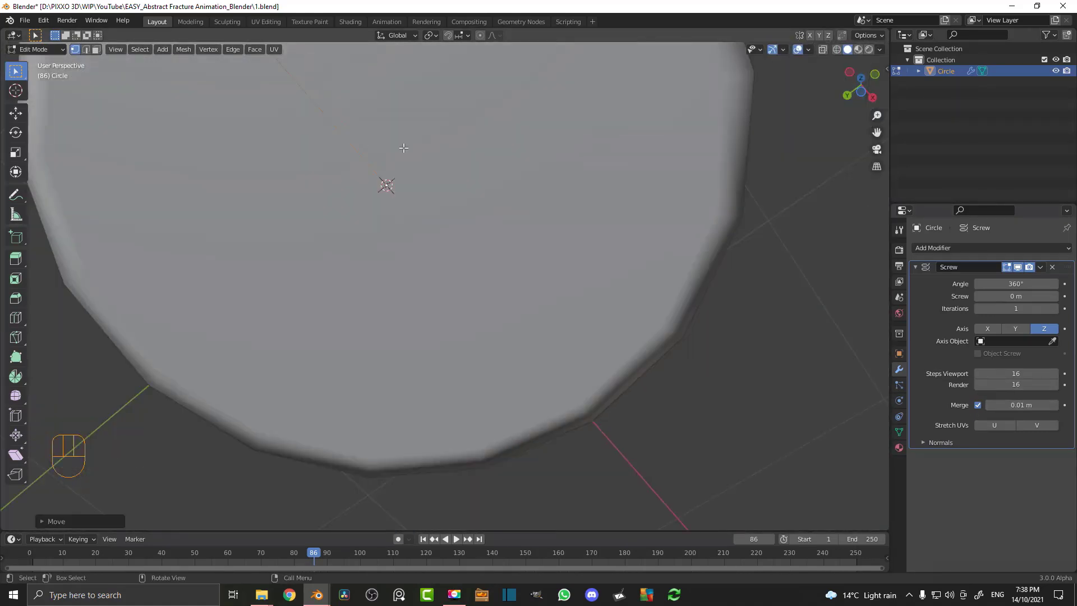
middle_click_drag(430, 153, 476, 213)
middle_click_drag(531, 252, 450, 295)
In front wireframe display, extrude the top rim vertex up and inward, and once more down into the bowl to thicken the lip.
scroll(421, 175, "down", 5)
scroll(294, 192, "up", 8)
middle_click_drag(293, 192, 312, 301)
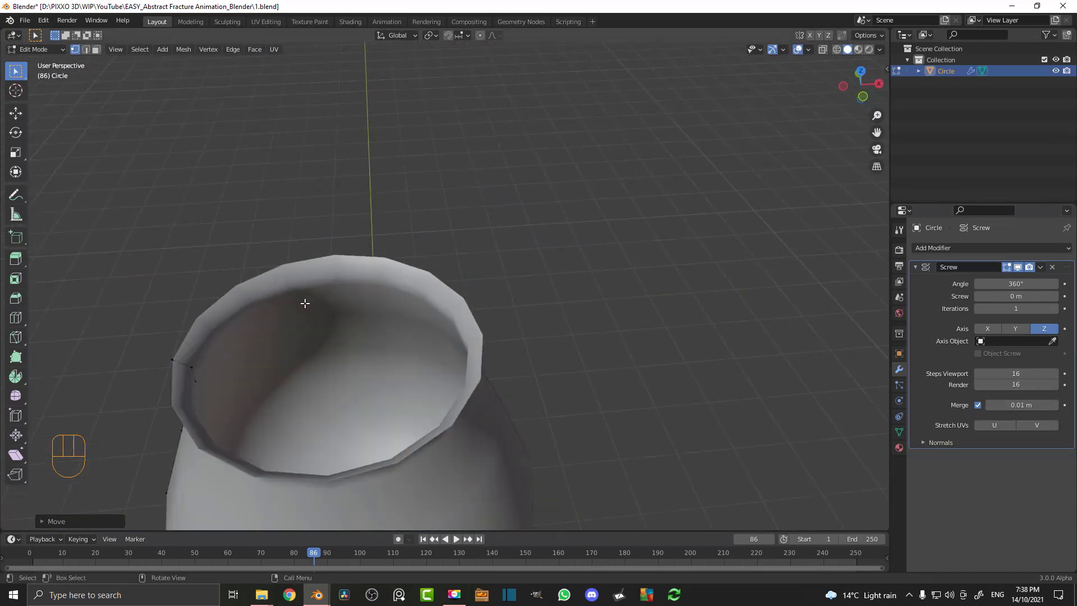
key("KP_1")
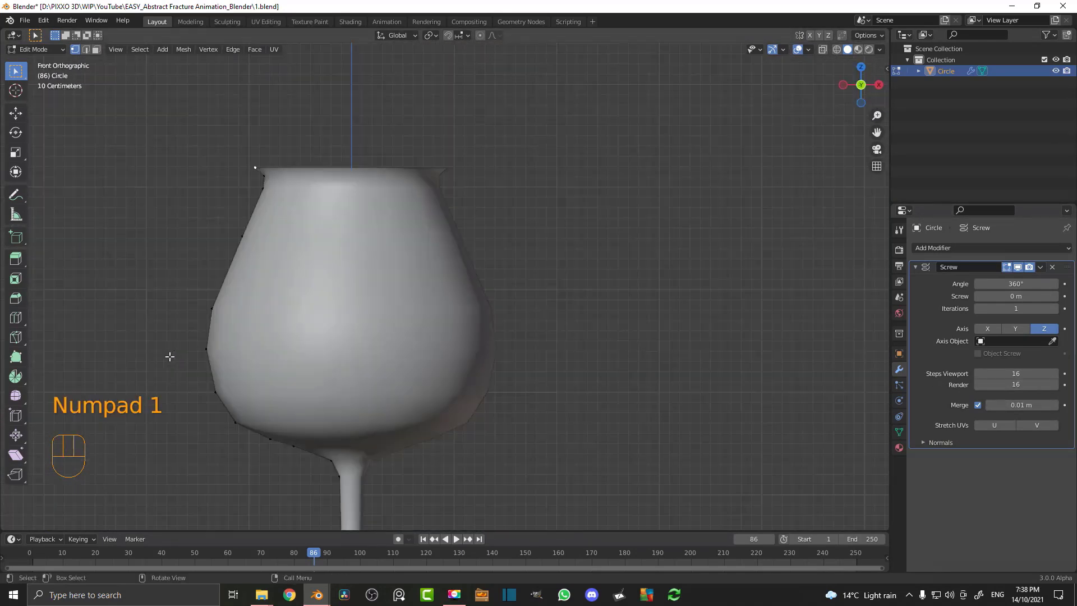
scroll(249, 168, "up", 4)
left_click_drag(255, 176, 276, 142)
key("z")
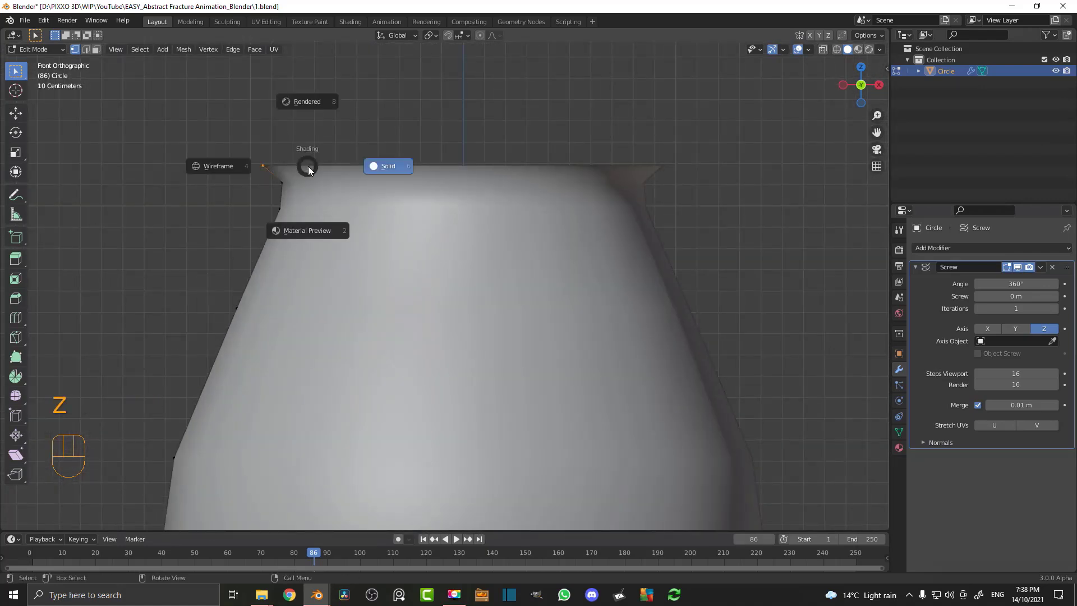
left_click(220, 166)
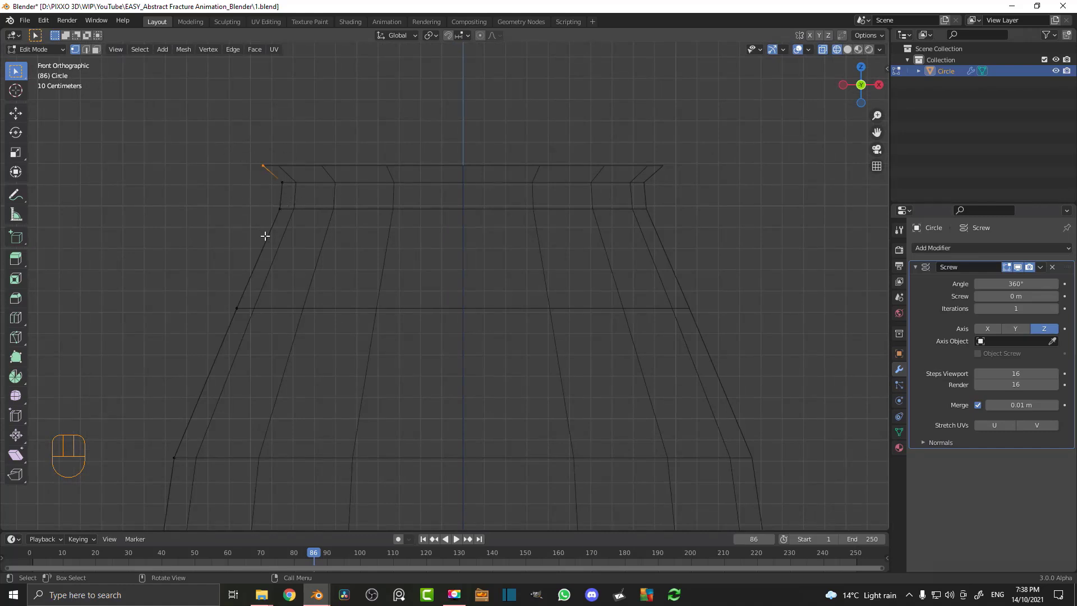
key("e")
left_click(298, 283)
key("e")
left_click(317, 300)
Extrude four more segments down inside the bowl, offset slightly from the outer profile, as far as its widest point.
key("e")
left_click(314, 338)
key("e")
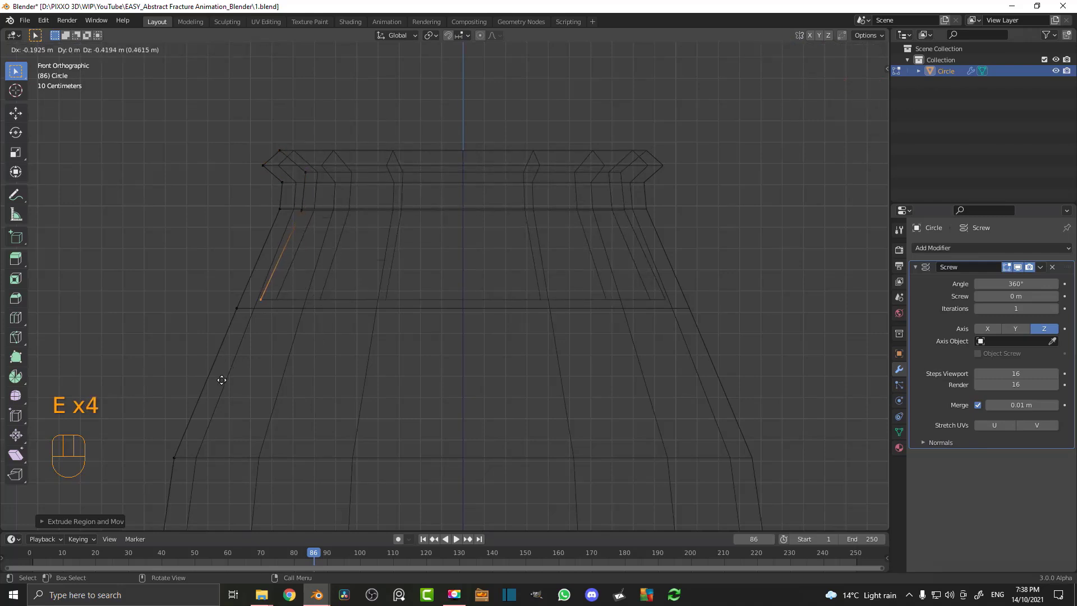
left_click(224, 383)
middle_click_drag(260, 354, 326, 234, "shift")
scroll(327, 233, "up", 1)
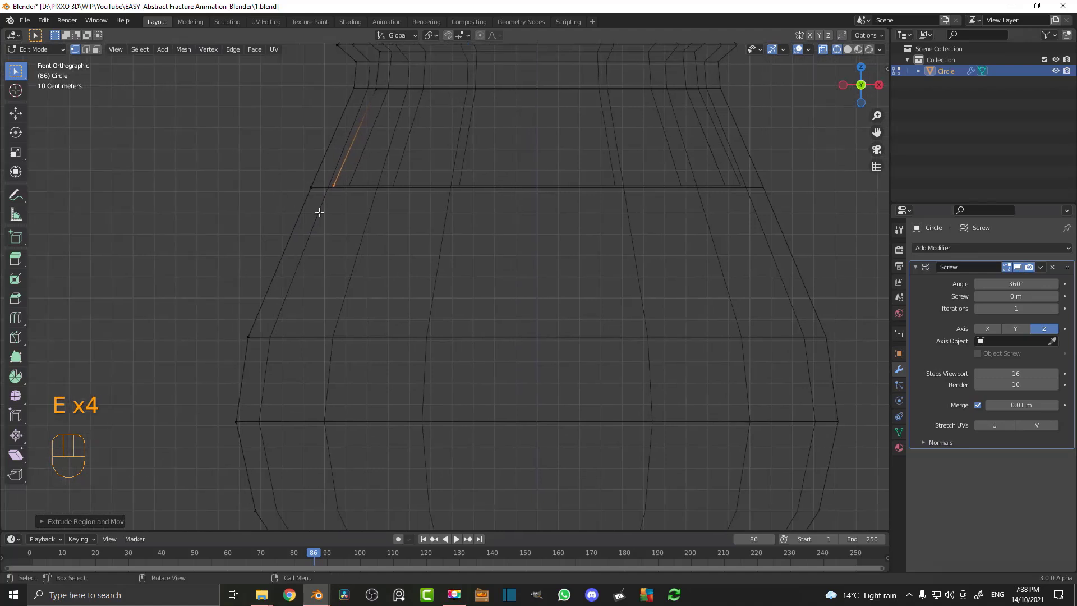
key("e")
left_click(292, 338)
key("e")
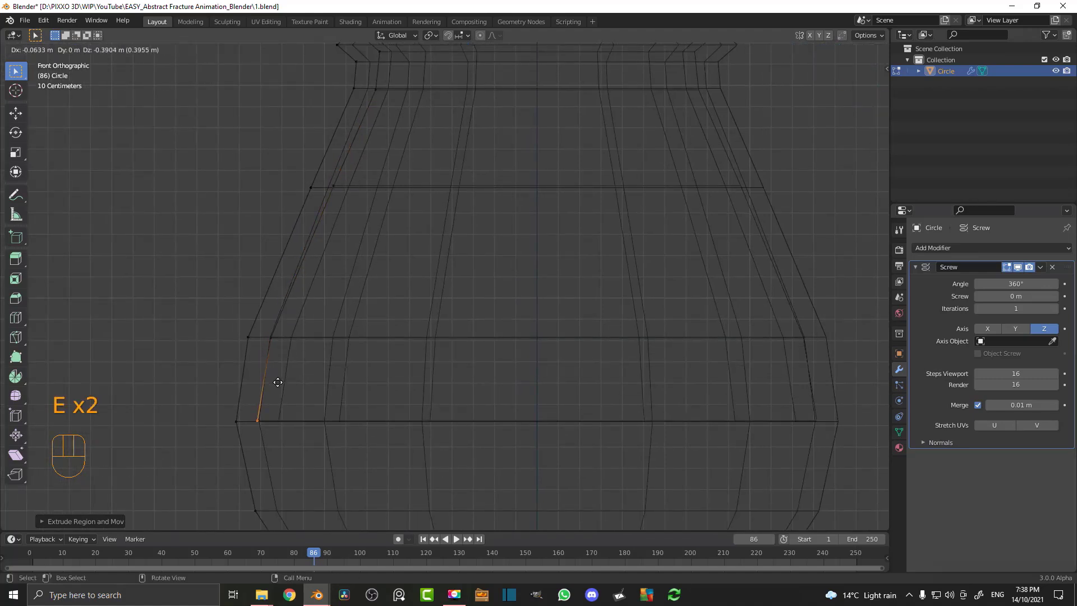
left_click(306, 434)
Extrude five segments that follow the lower bowl's curve on the inside and end on the central axis above the stem.
middle_click_drag(306, 433, 289, 236, "shift")
key("e")
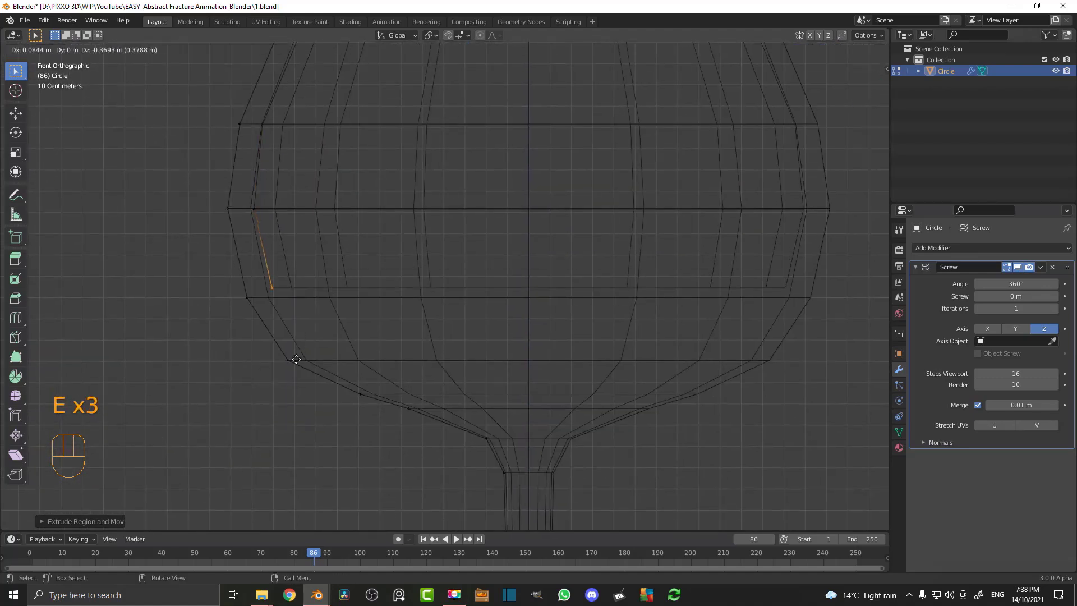
left_click(298, 352)
key("e")
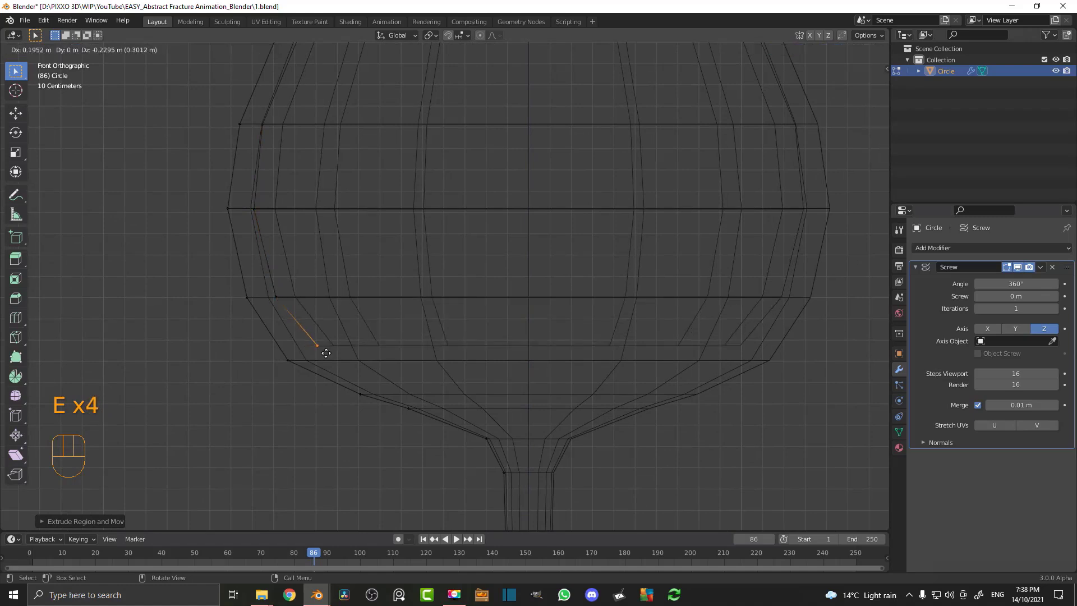
left_click(340, 359)
key("e")
left_click(412, 375)
key("e")
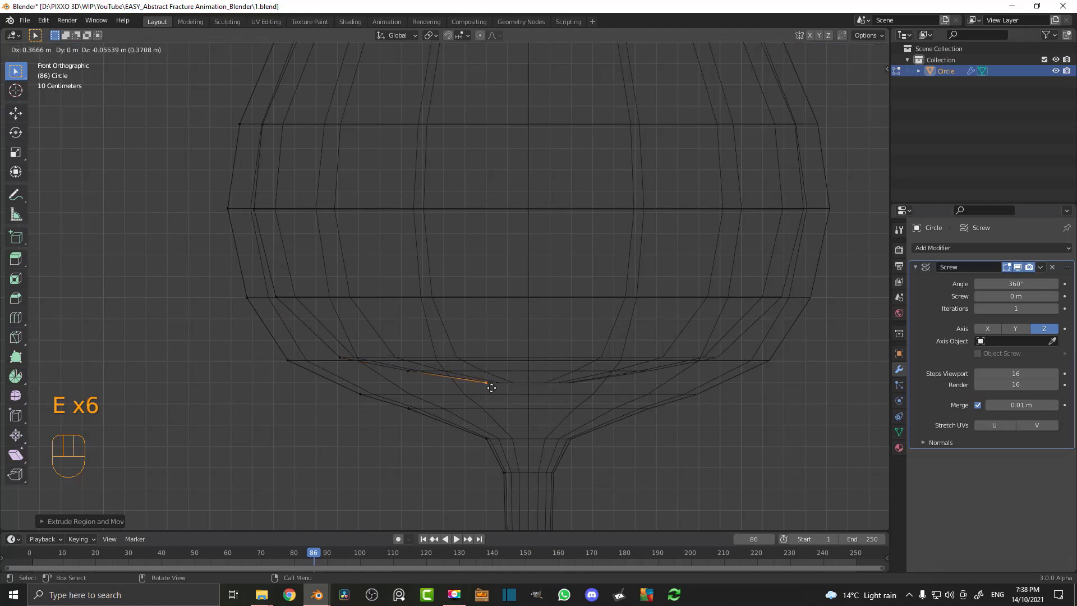
left_click(491, 388)
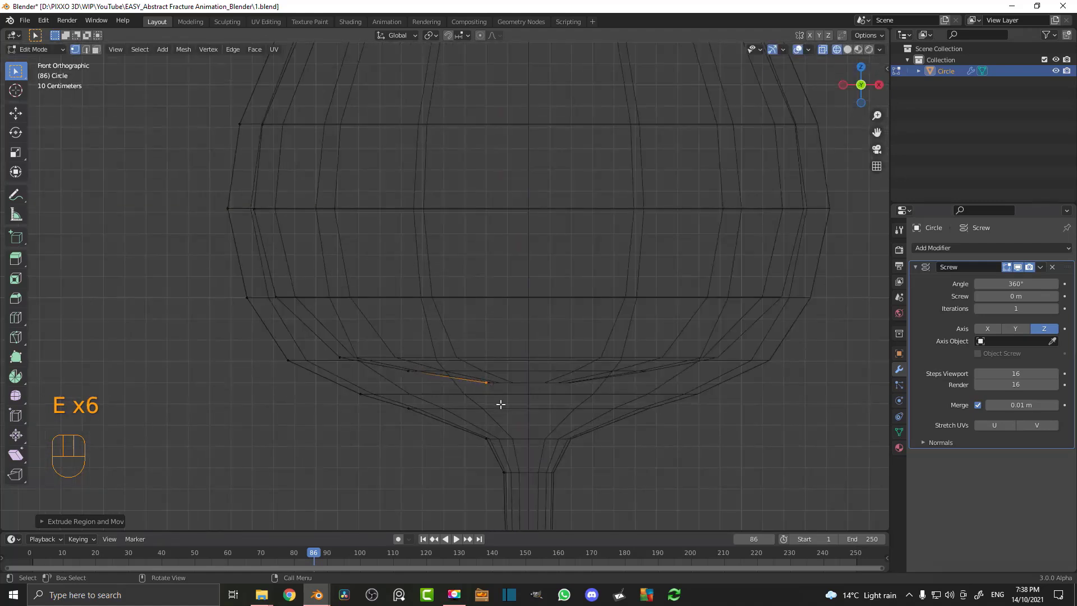
key("e")
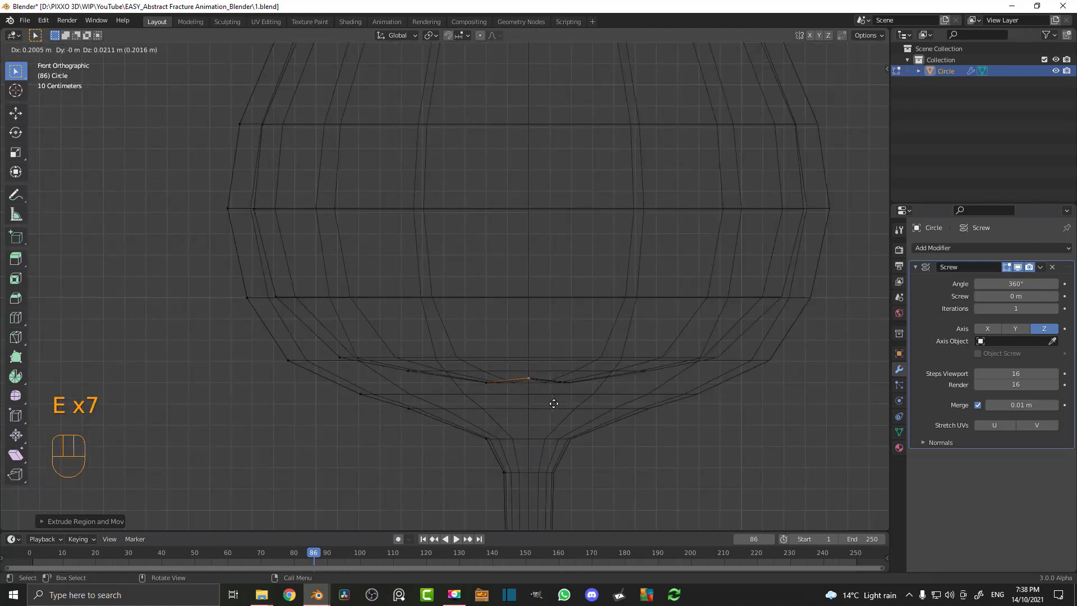
left_click(554, 403)
Restore solid shading, add a Subdivision Surface modifier to the glass, and apply its Screw modifier in Object Mode.
key("z")
left_click(589, 337)
mouse_move(589, 336)
middle_mouse_down()
mouse_move(492, 353)
mouse_move(533, 322)
mouse_move(455, 303)
middle_mouse_up()
scroll(482, 303, "down", 5)
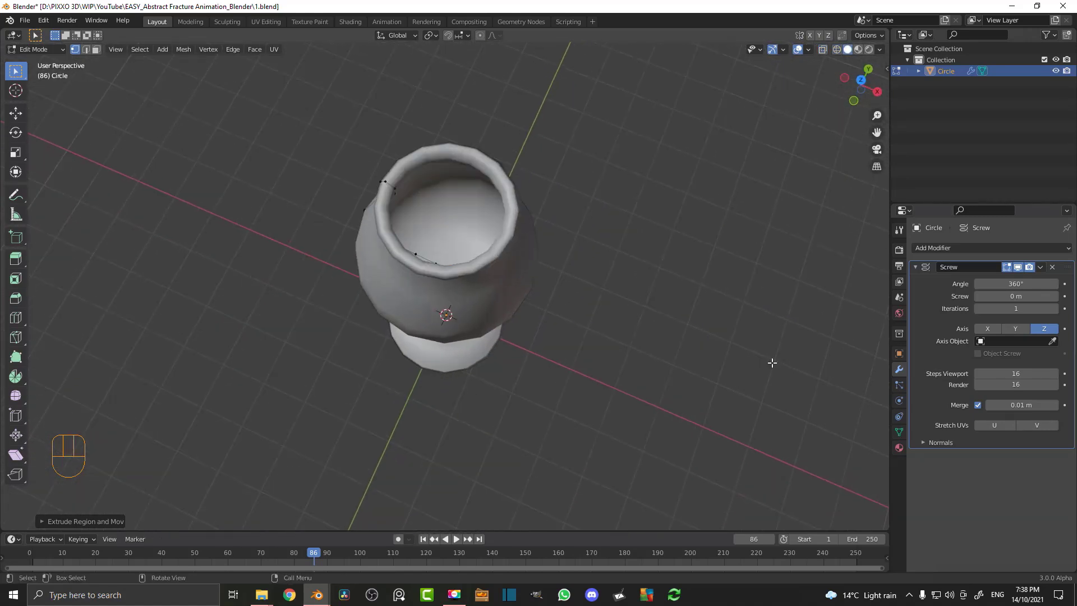
left_click(933, 247)
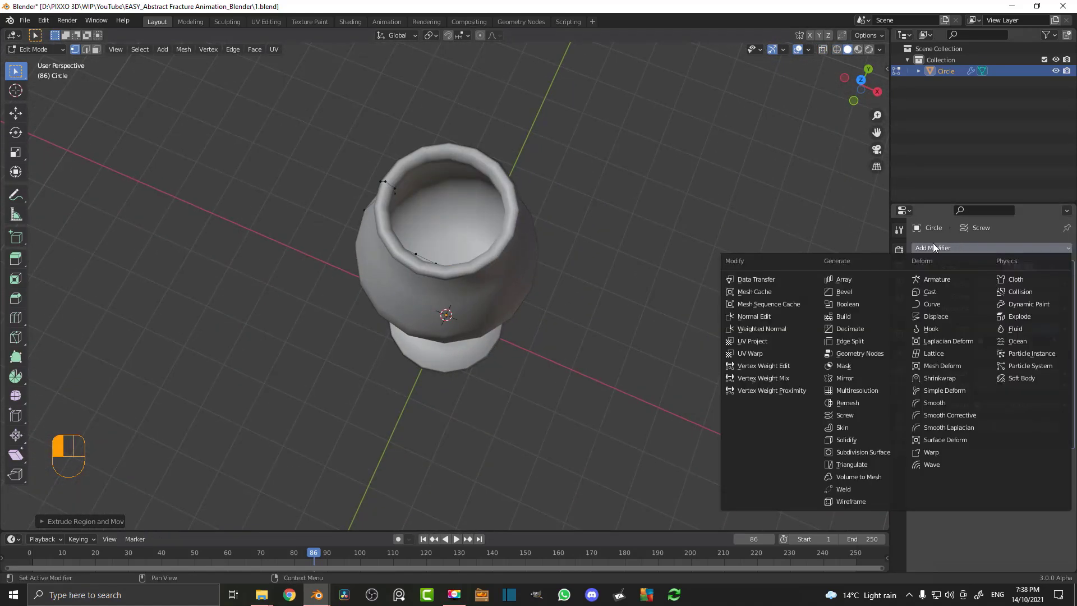
left_click(885, 452)
middle_click_drag(506, 241, 547, 210)
key("Tab")
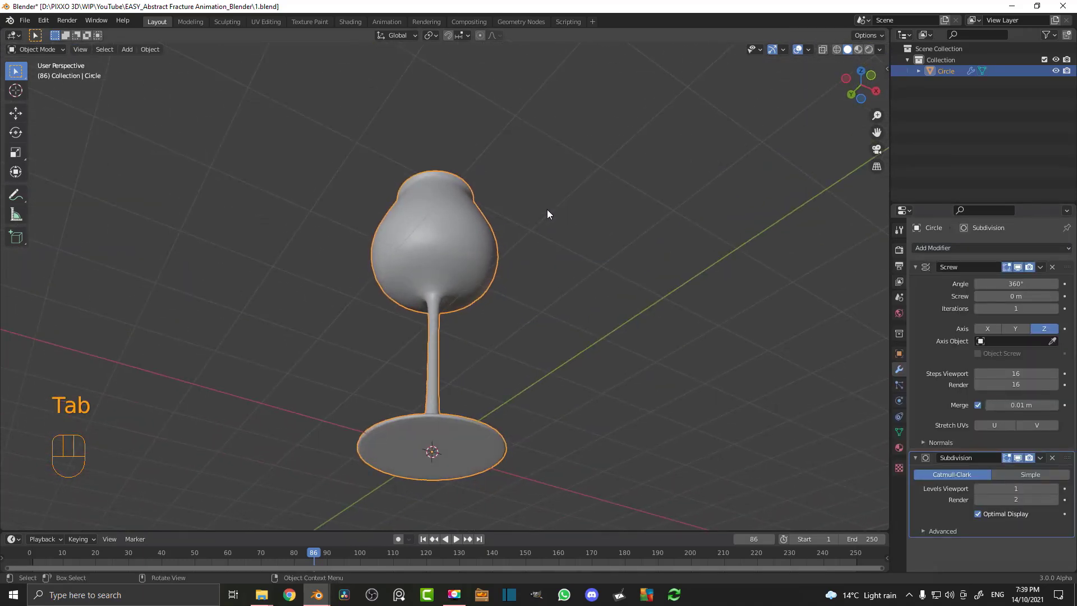
left_click(1041, 267)
left_click(1018, 280)
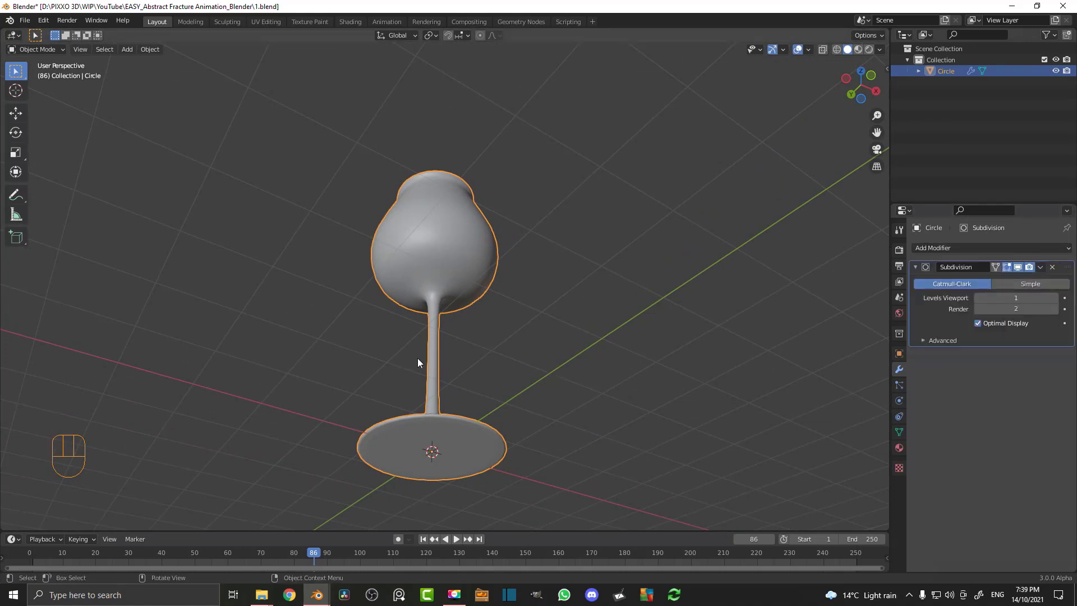
Examine the centre vertex of the foot's underside in Edit Mode by test-moving it and cancelling each move.
middle_click_drag(432, 358, 425, 387)
key("Tab")
scroll(425, 387, "up", 7)
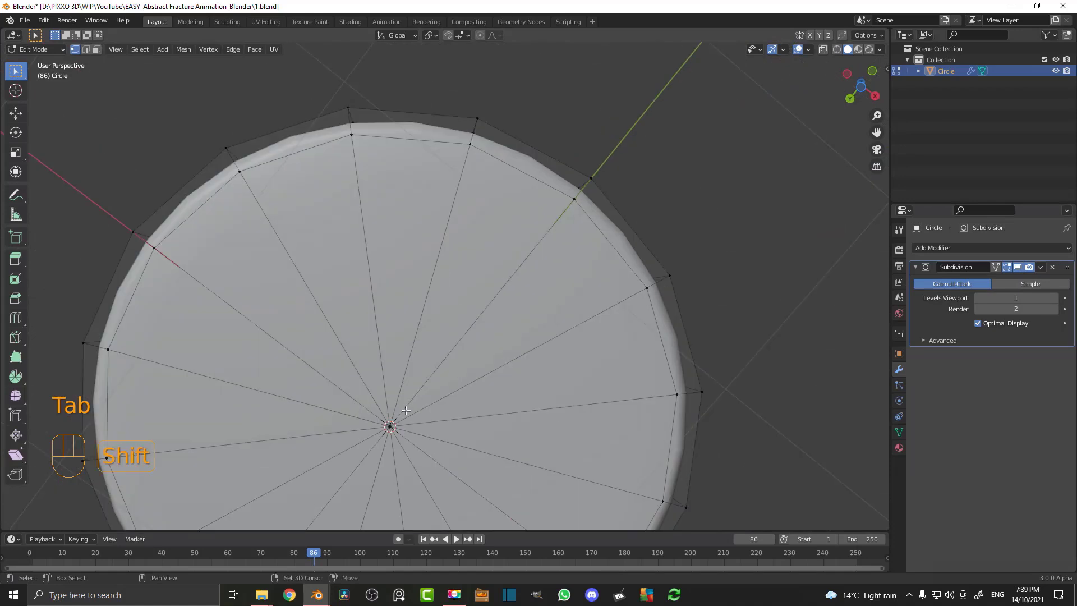
left_click(430, 308)
key("g")
right_click(417, 296)
left_click(433, 306)
key("g")
right_click(436, 310)
key("g")
right_click(459, 315)
Examine the centre vertex at the bottom of the bowl's interior with a cancelled test move, and return to Object Mode.
scroll(462, 187, "down", 8)
middle_click_drag(462, 187, 429, 328)
scroll(429, 329, "up", 3)
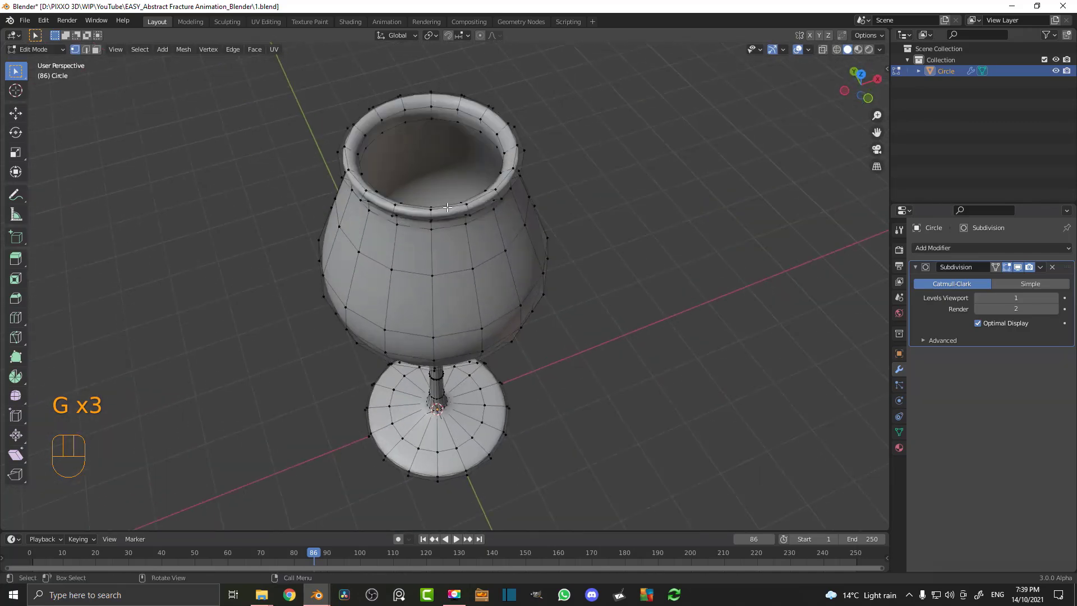
middle_click_drag(447, 208, 429, 323)
scroll(429, 323, "up", 2)
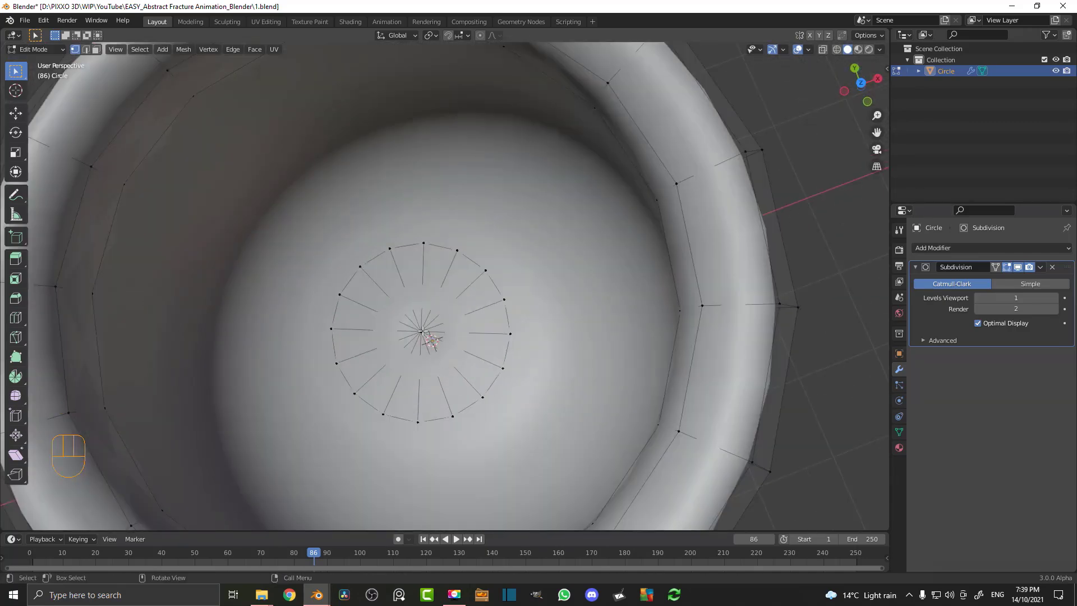
key("g")
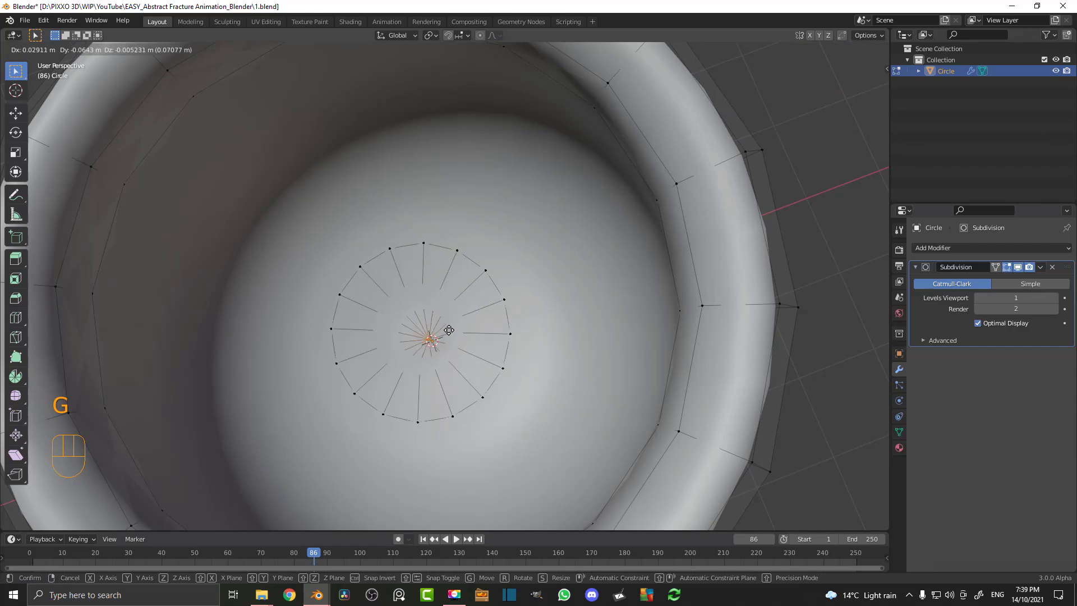
right_click(449, 341)
scroll(474, 402, "down", 10)
middle_click_drag(473, 402, 471, 313)
scroll(471, 313, "up", 1)
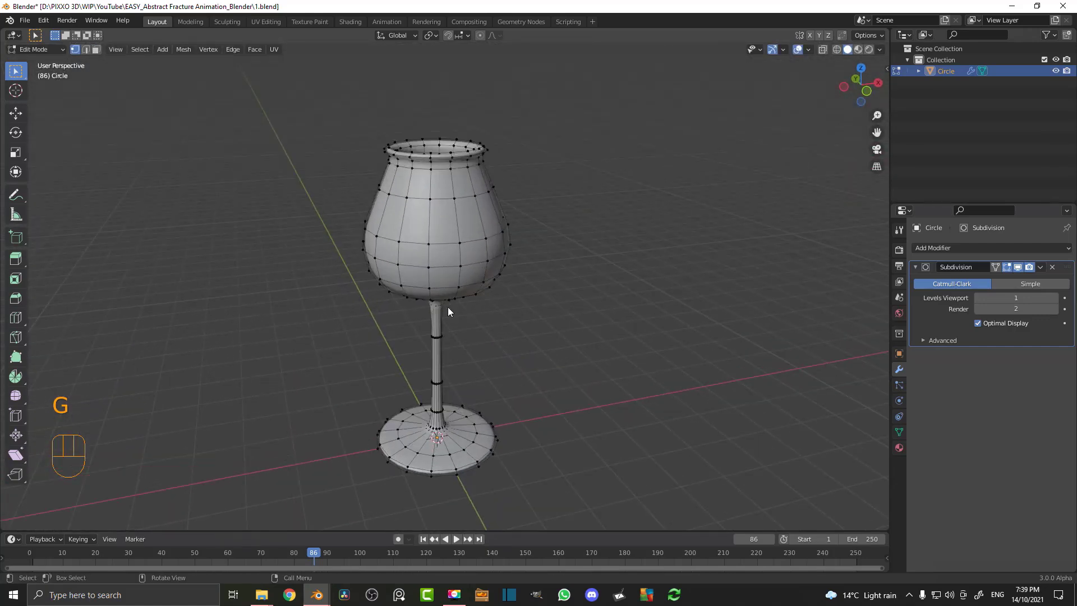
key("Tab")
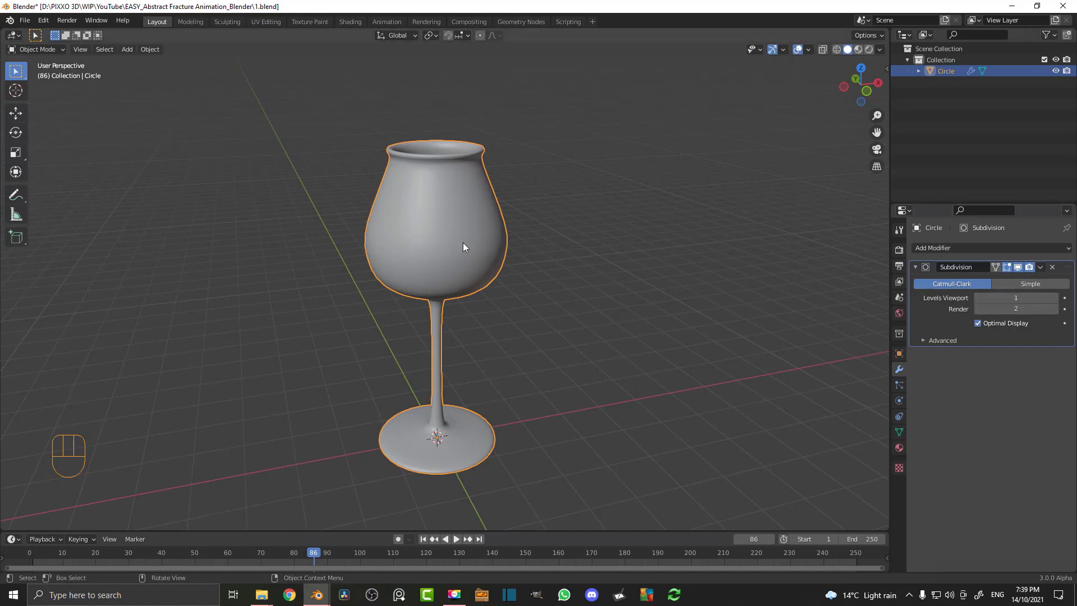
Set the Subdivision modifier's viewport levels to 2 to smooth the glass's rim and bowl.
scroll(493, 255, "up", 1)
middle_click_drag(493, 256, 464, 204)
scroll(404, 106, "up", 4)
middle_click_drag(404, 105, 427, 252, "shift")
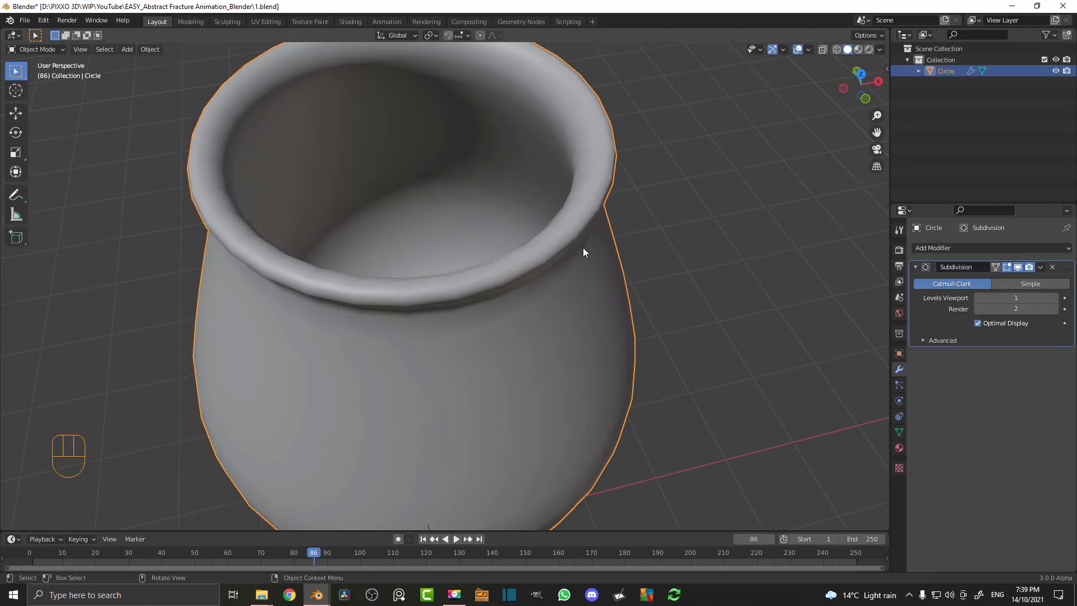
left_click(1055, 297)
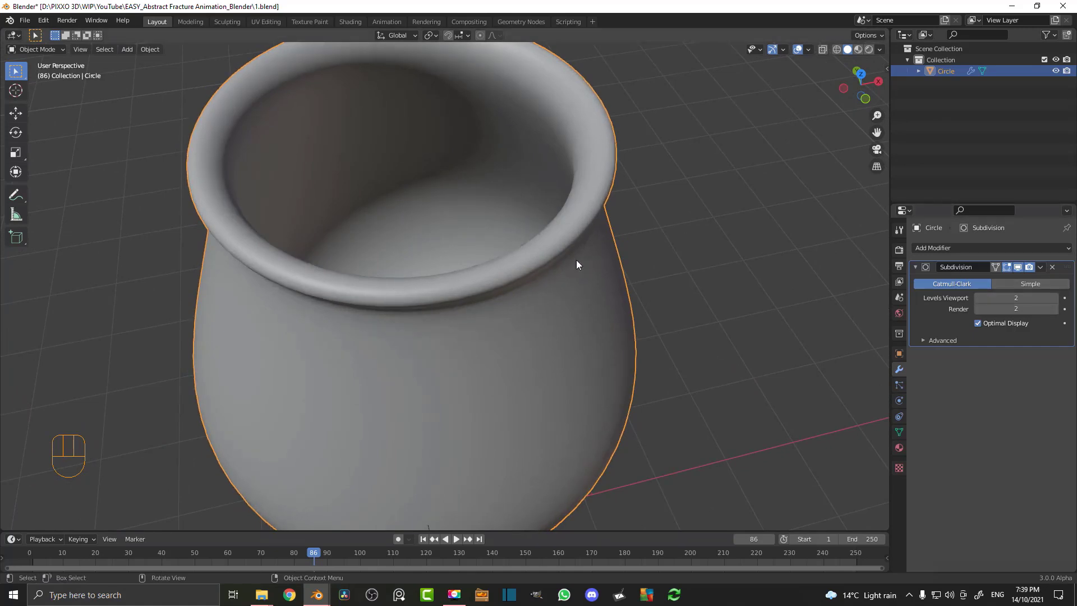
scroll(531, 258, "down", 5)
scroll(469, 323, "up", 2)
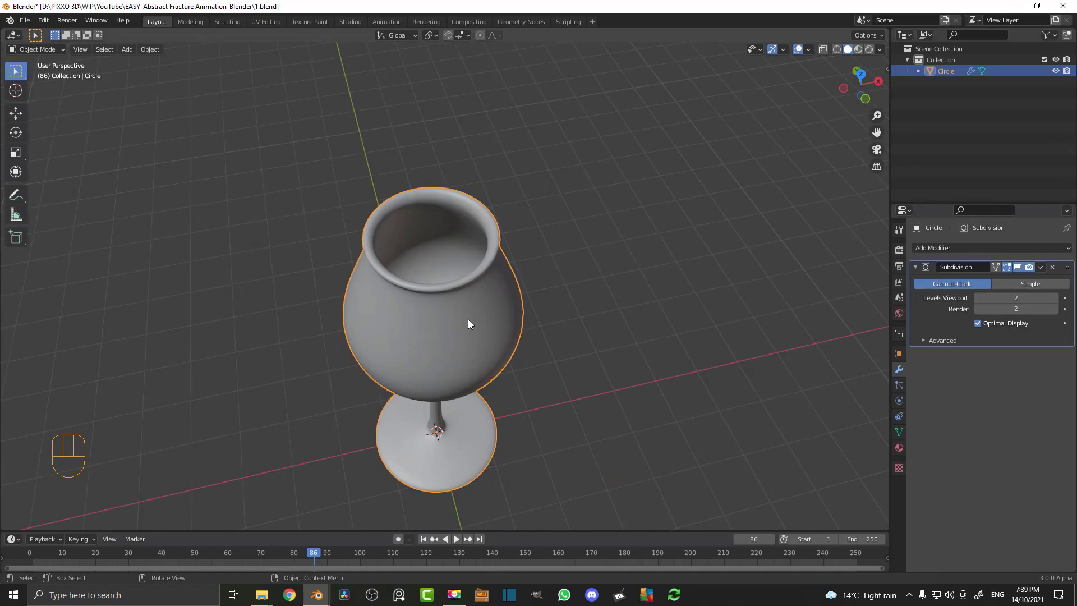
scroll(481, 334, "up", 4)
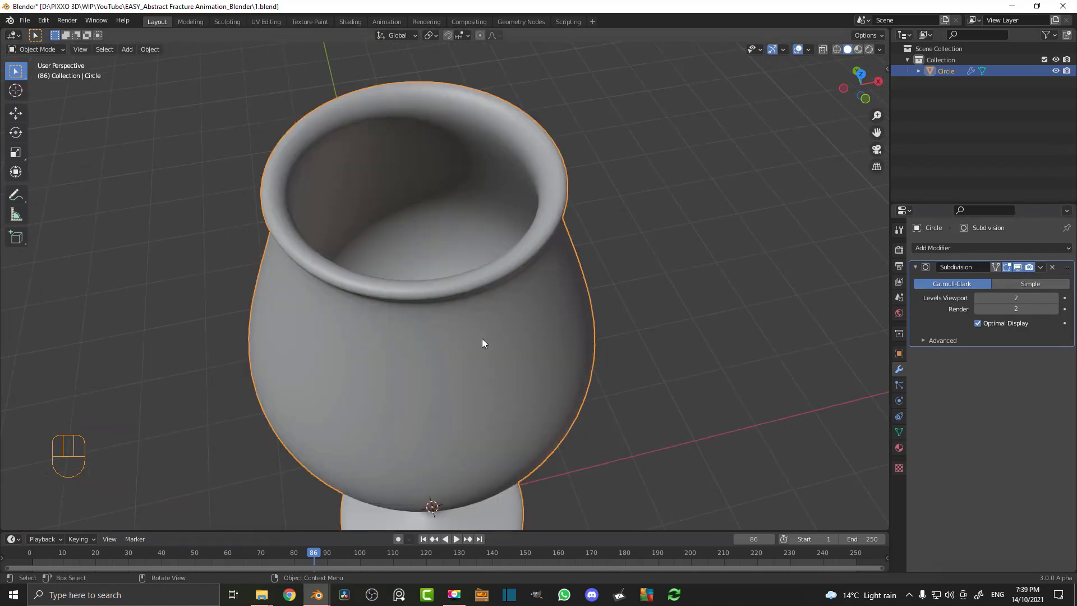
scroll(459, 344, "down", 4)
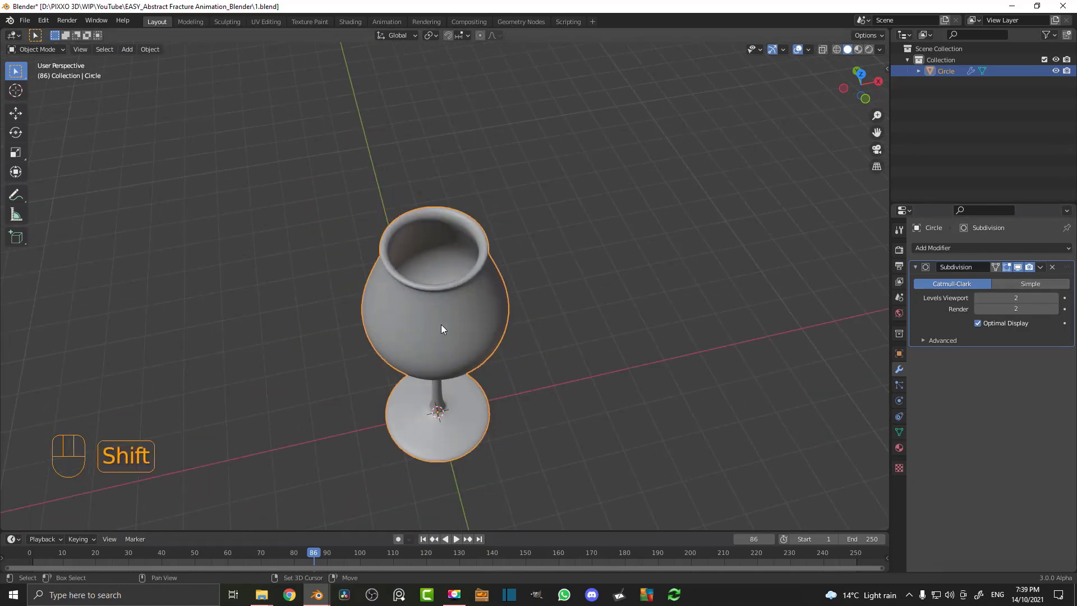
key("shift+d")
left_click(237, 250)
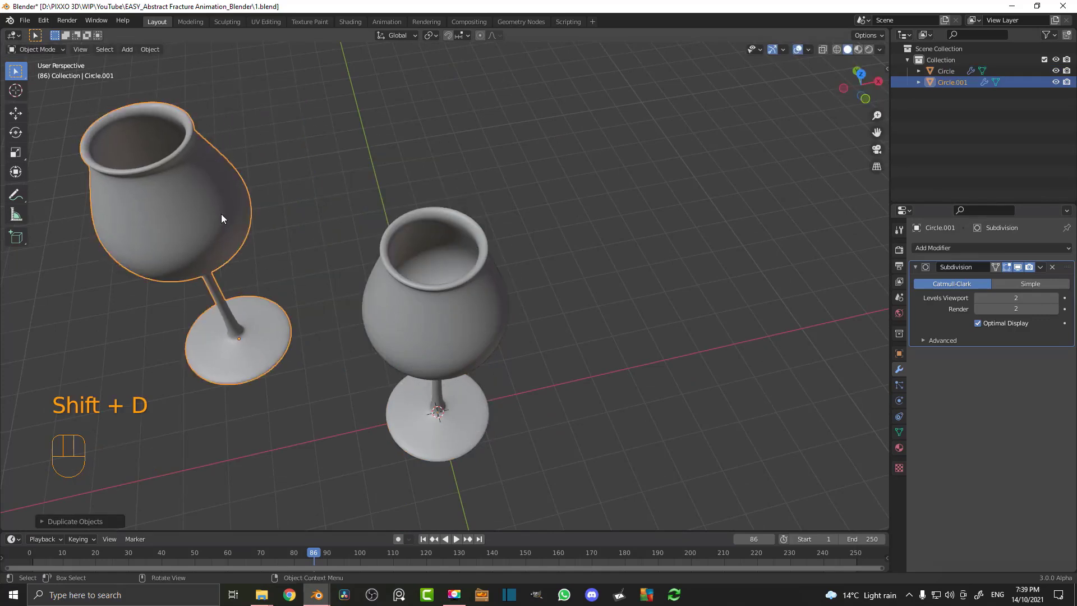
key("m")
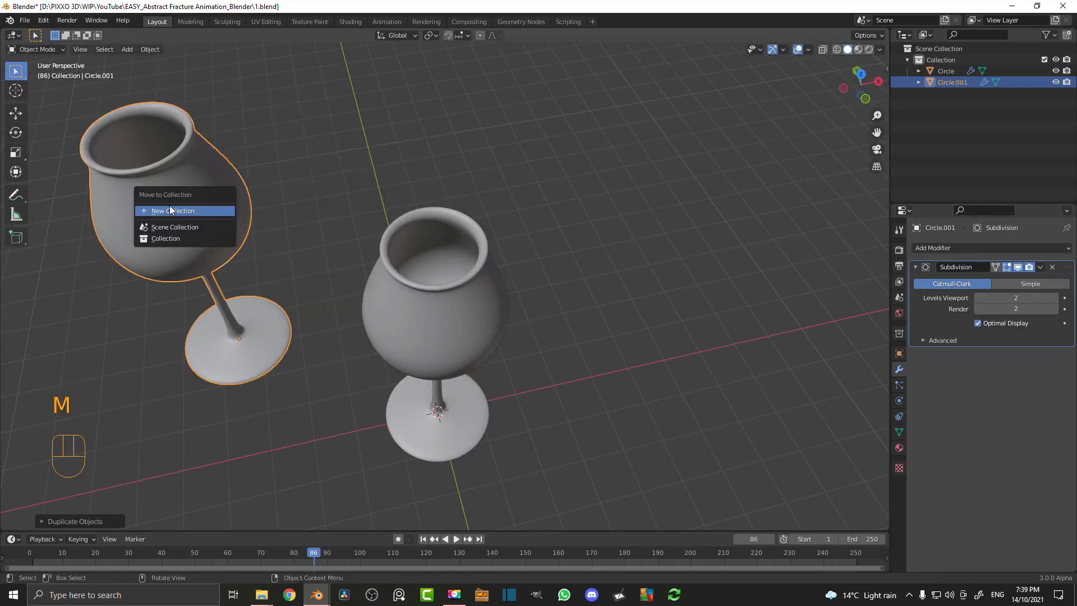
key("x")
left_click(248, 186)
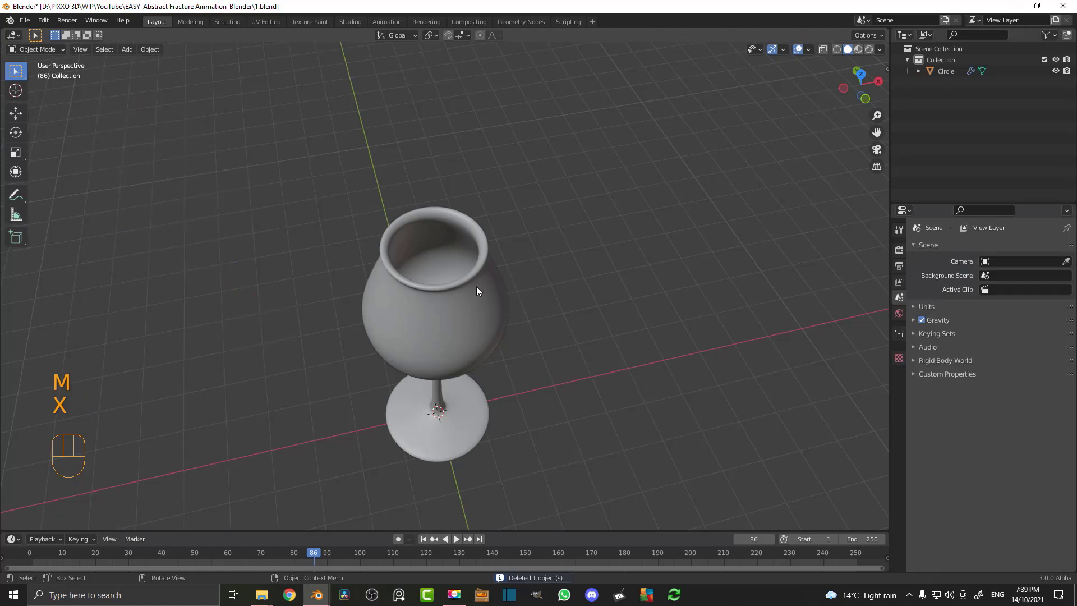
Select the wine glass and apply its Subdivision modifier to the mesh.
left_click(477, 317)
middle_click_drag(512, 305, 469, 226)
scroll(406, 260, "up", 5)
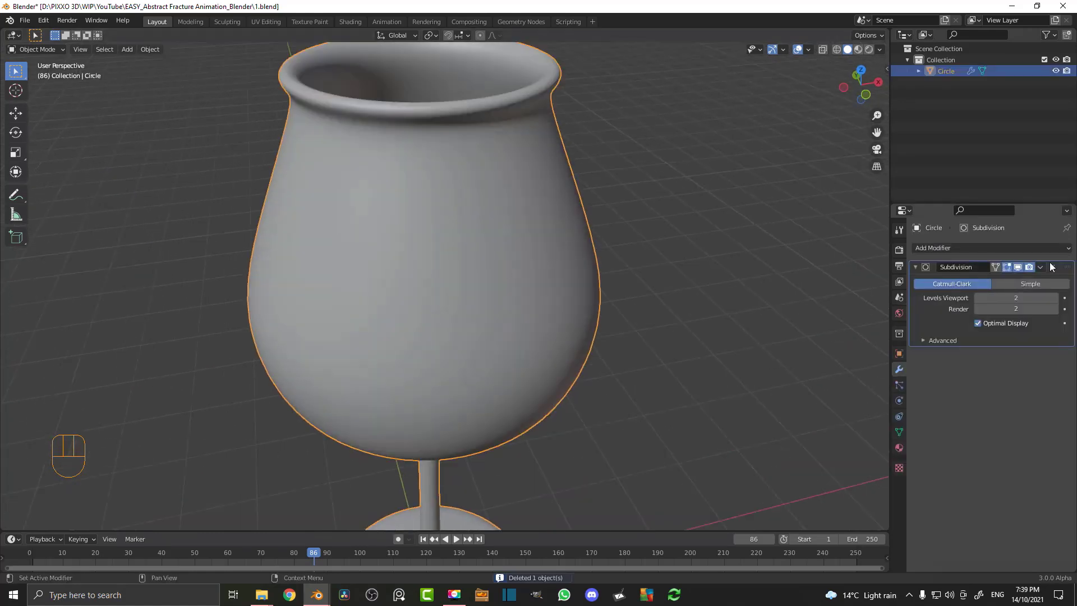
left_click(1040, 267)
left_click(1001, 281)
scroll(469, 245, "down", 4)
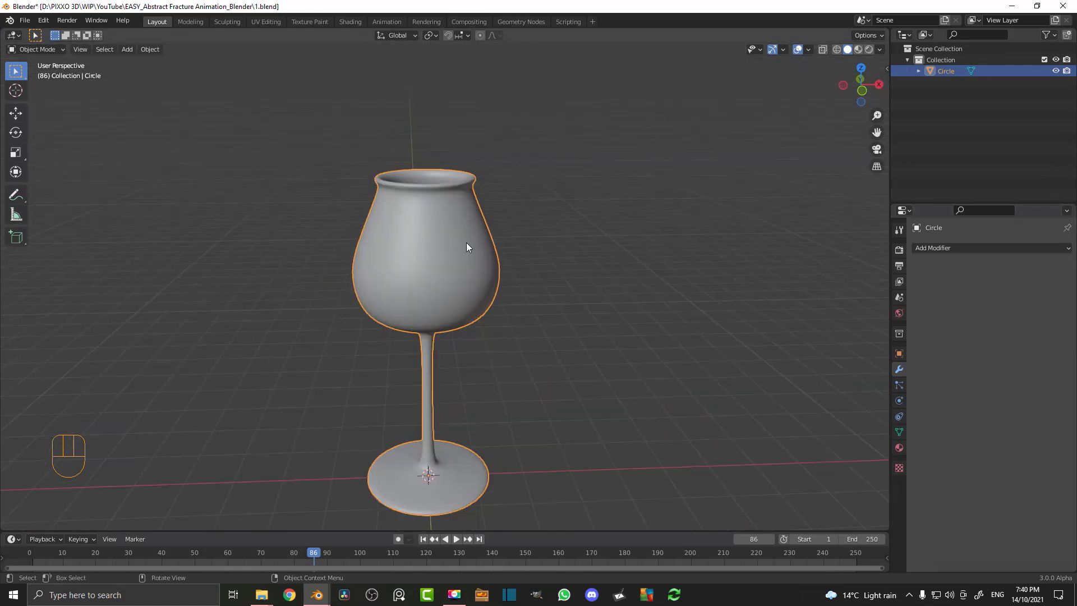
Apply the wine glass's scale transform in Object Mode.
key("KP_1")
middle_click_drag(416, 264, 447, 300)
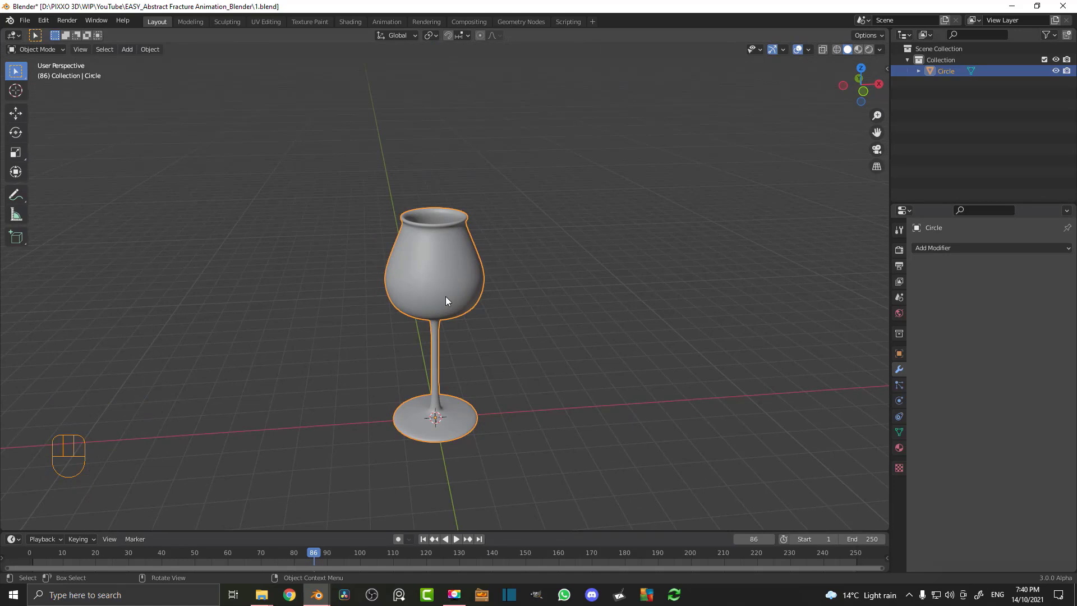
key("s")
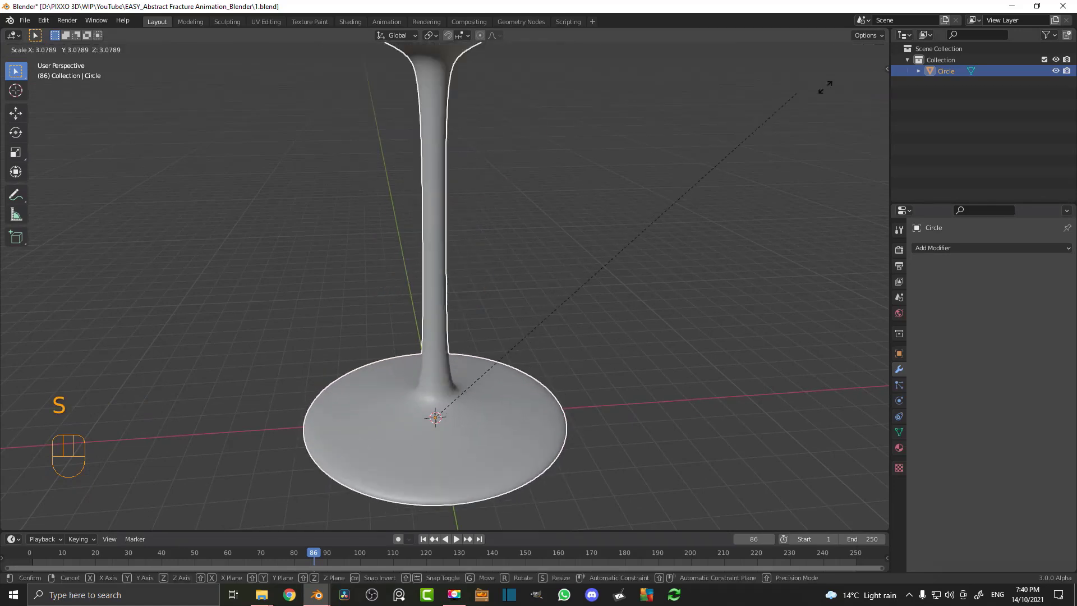
right_click(493, 237)
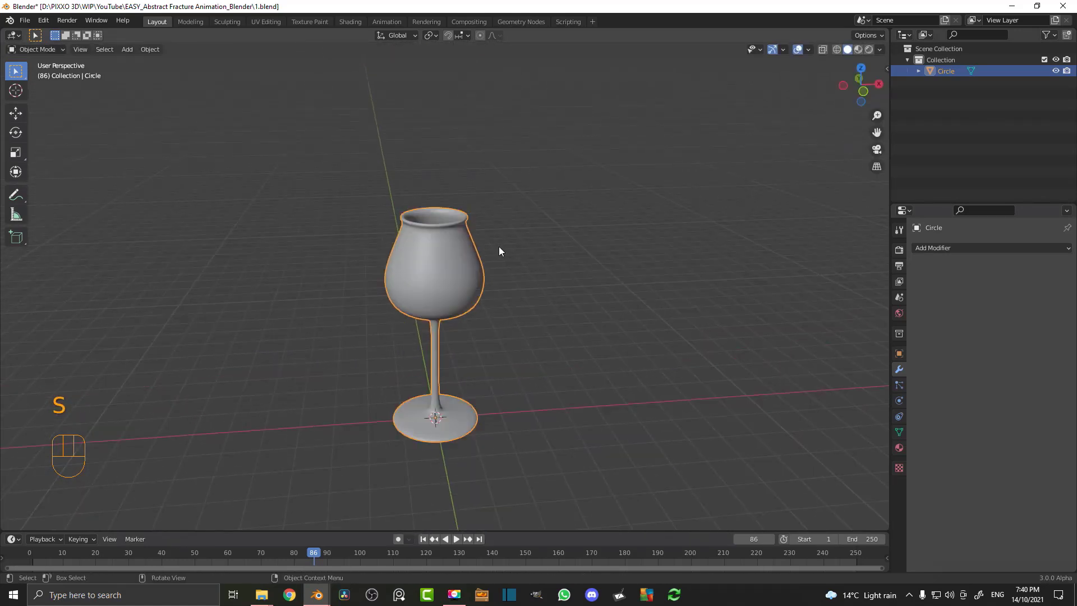
key("ctrl+a")
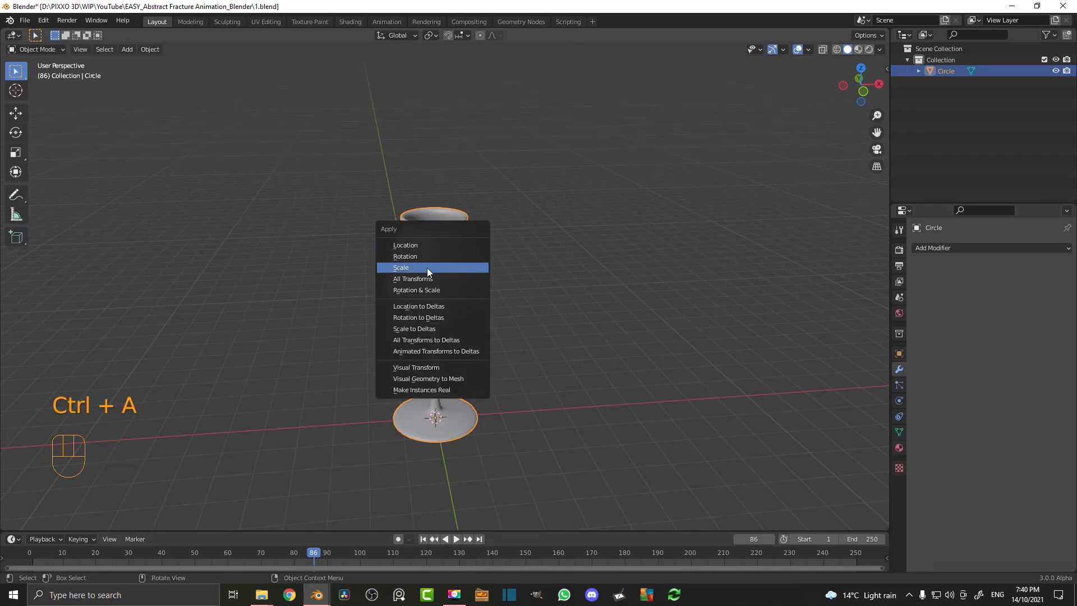
left_click(426, 267)
Add a mesh plane under the wine glass's foot as a floor.
middle_click_drag(442, 220, 428, 263)
key("shift+a")
mouse_move(418, 220)
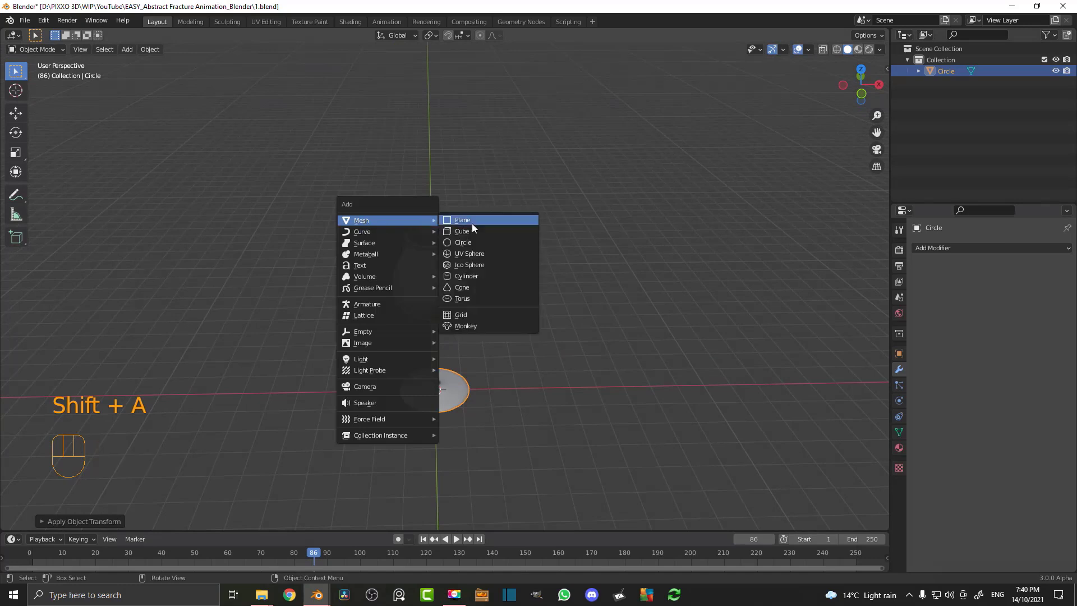
left_click(472, 223)
scroll(488, 275, "down", 5)
scroll(480, 351, "up", 7)
middle_click_drag(495, 387, 488, 333, "shift")
Scale the wine glass down until its foot fits well inside the plane, and apply its scale.
left_click(452, 210)
scroll(452, 224, "up", 1)
key("s")
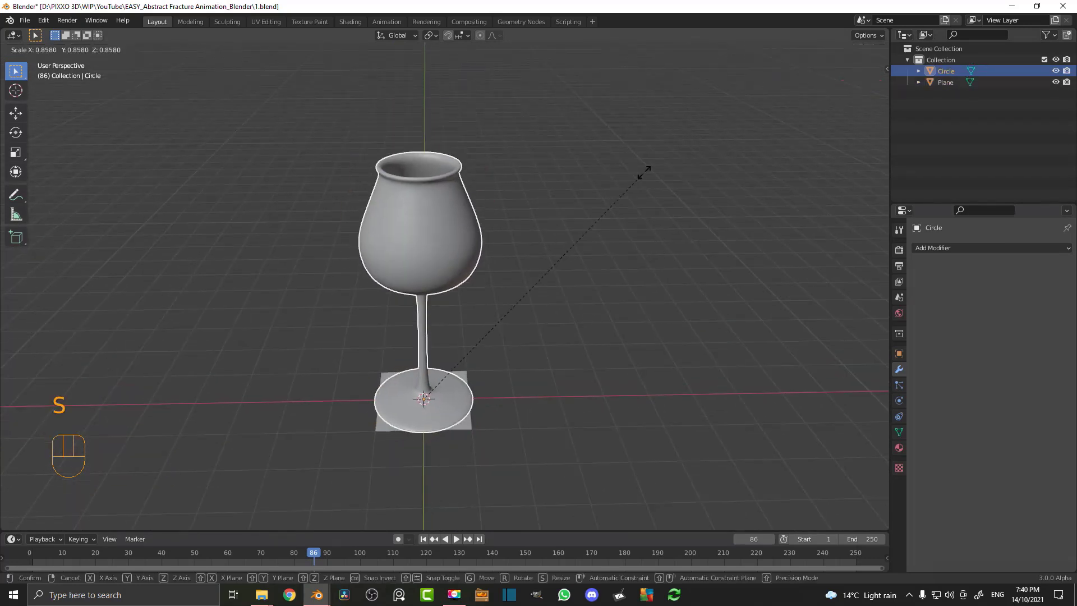
left_click(504, 362)
middle_click_drag(503, 365, 467, 334)
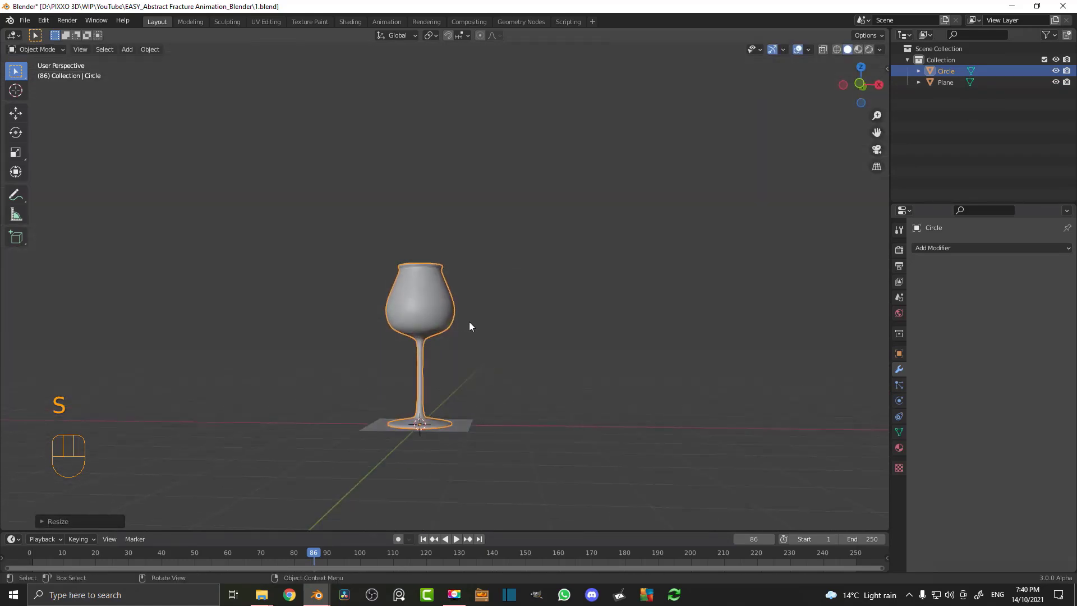
middle_click_drag(391, 274, 486, 314)
scroll(512, 234, "up", 2)
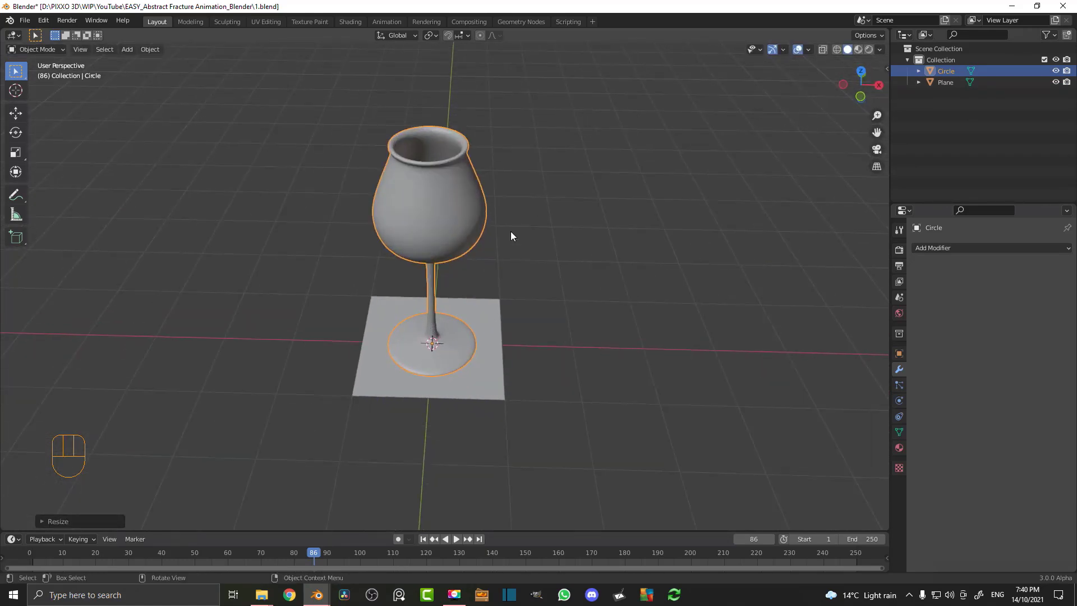
key("ctrl+a")
left_click(462, 229)
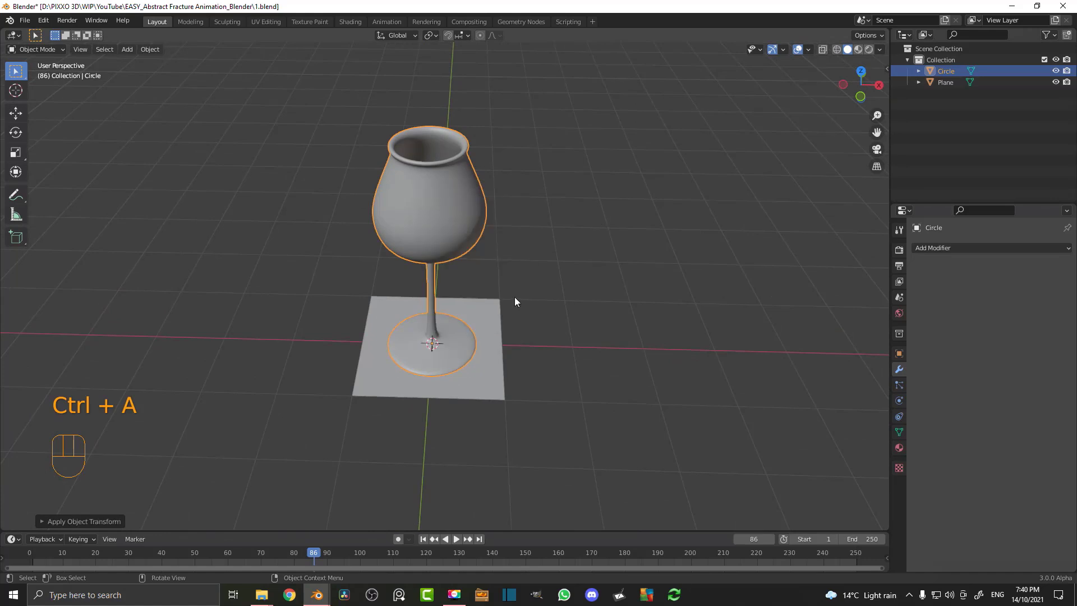
Scale the floor plane up to about 8.5 times its size around the glass.
middle_click_drag(470, 307, 274, 309)
mouse_move(424, 286)
middle_mouse_down()
mouse_move(377, 335)
mouse_move(419, 370)
middle_mouse_up()
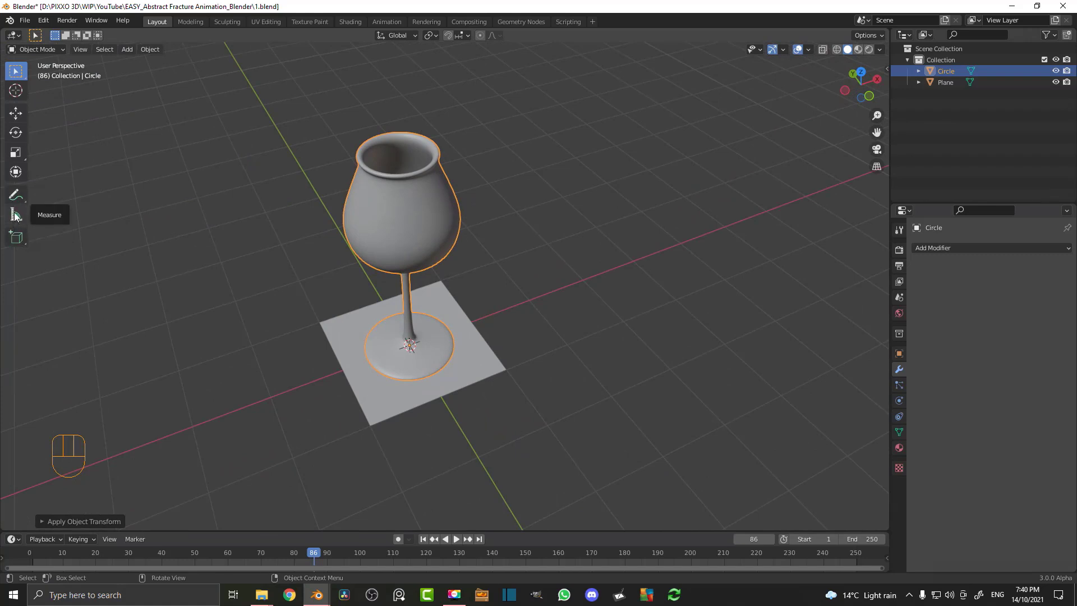
middle_click_drag(465, 355, 426, 397)
left_click(493, 403)
middle_click_drag(508, 416, 520, 426)
scroll(500, 424, "down", 6)
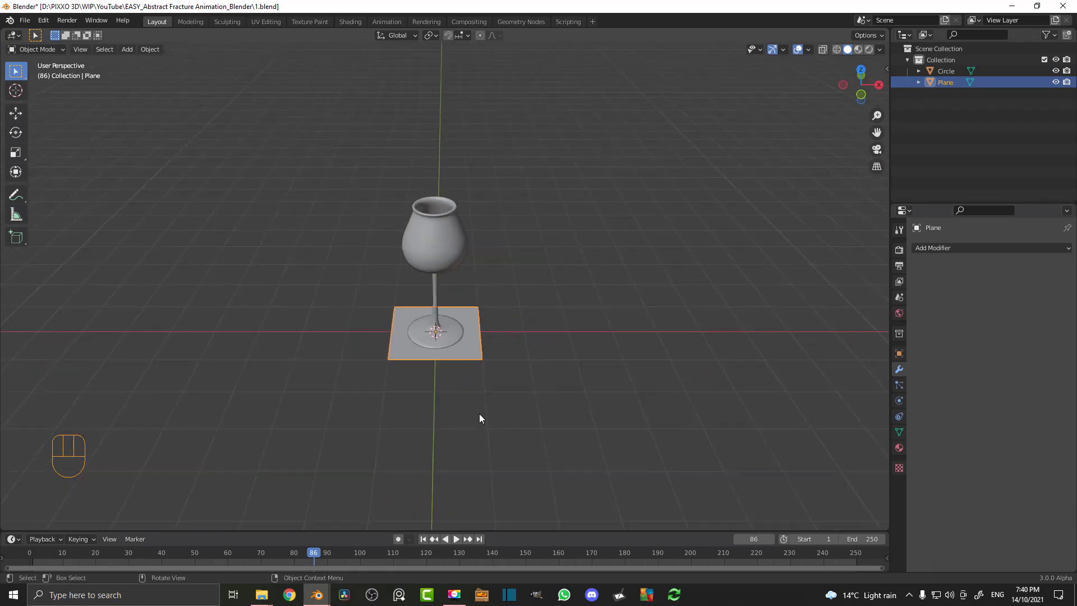
key("s")
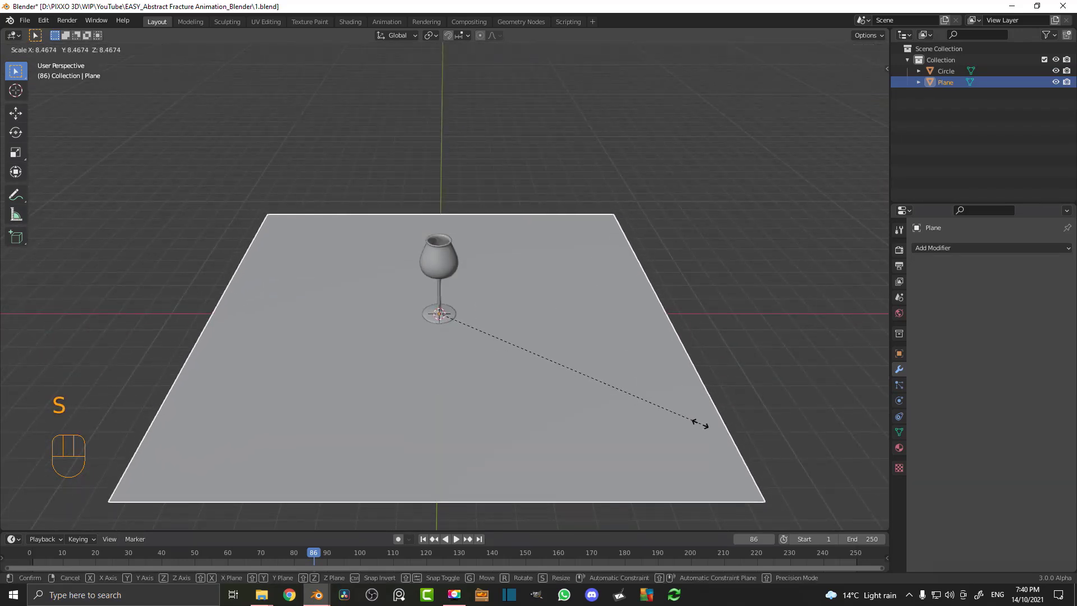
left_click(700, 423)
Deselect the floor plane and select only the wine glass.
key("alt+a")
middle_click_drag(398, 222, 436, 227)
left_click(436, 227)
middle_click_drag(520, 346, 517, 341)
scroll(517, 341, "up", 3)
middle_click_drag(405, 149, 431, 217, "shift")
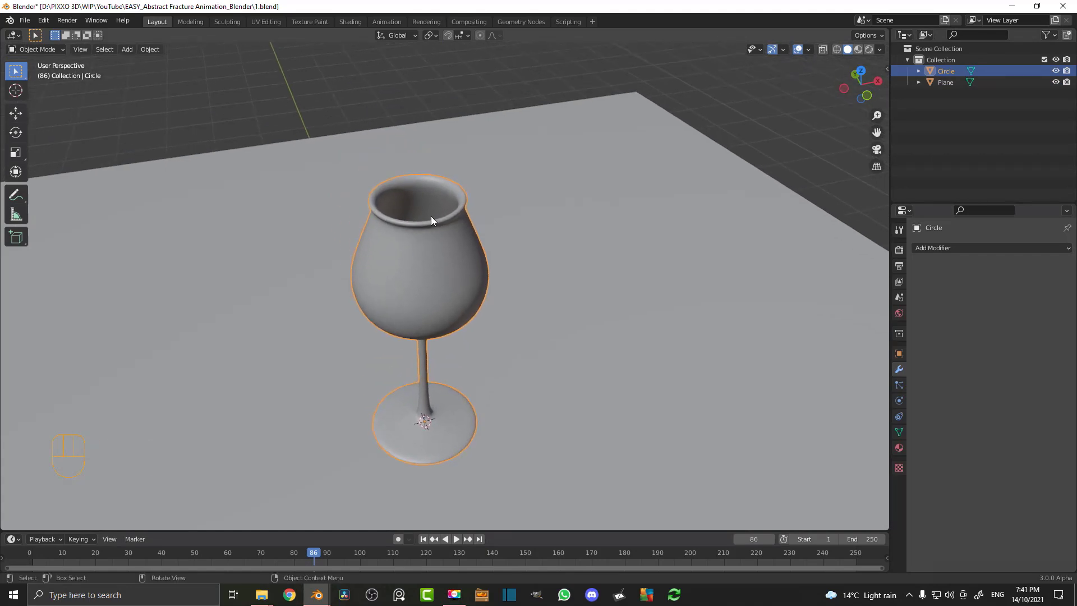
key("F3")
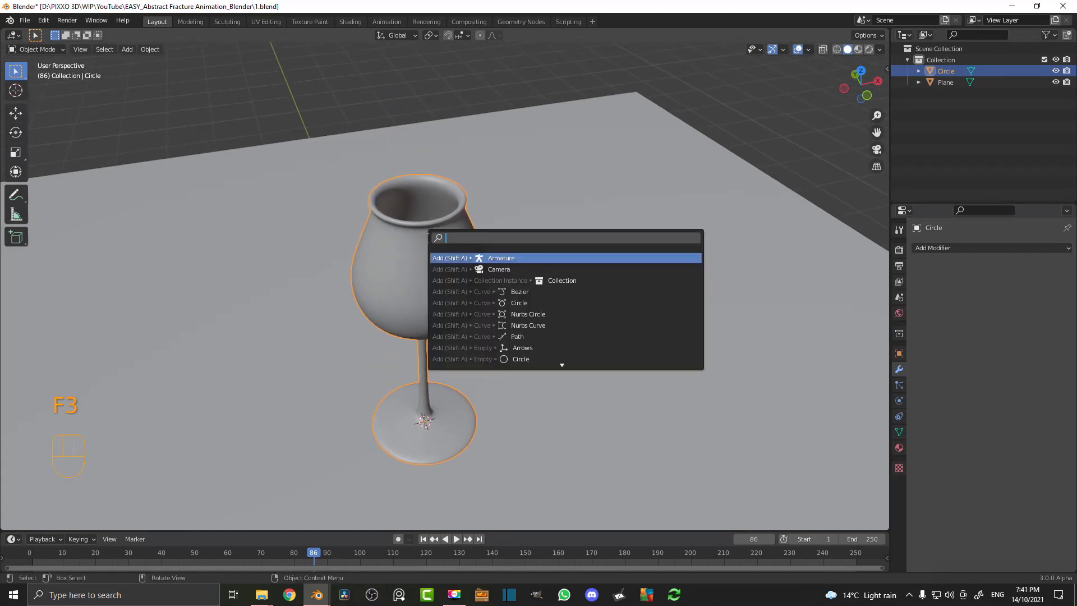
type("cell")
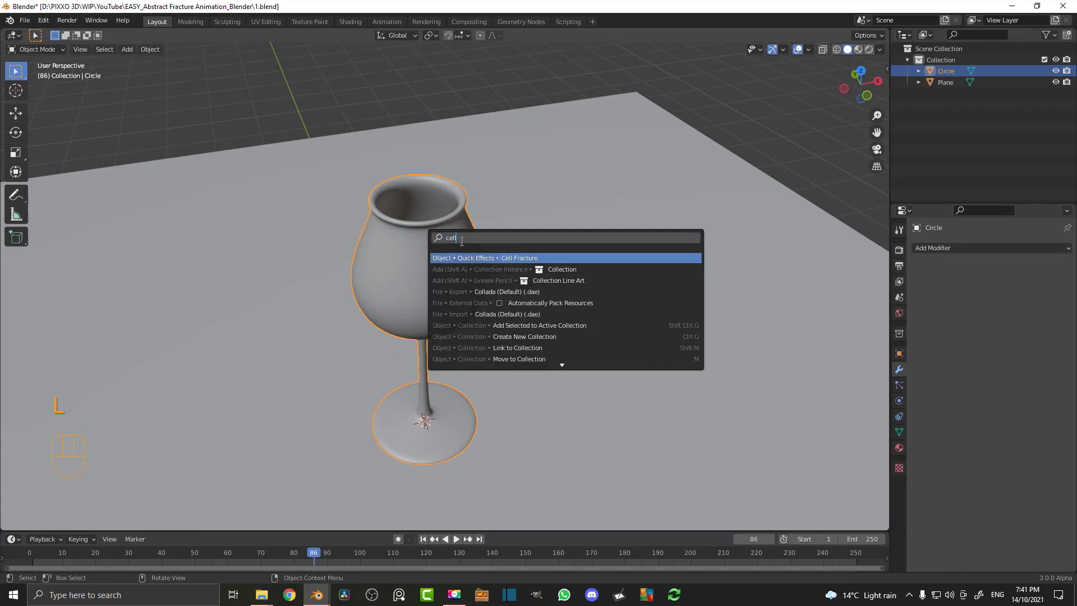
left_click(526, 258)
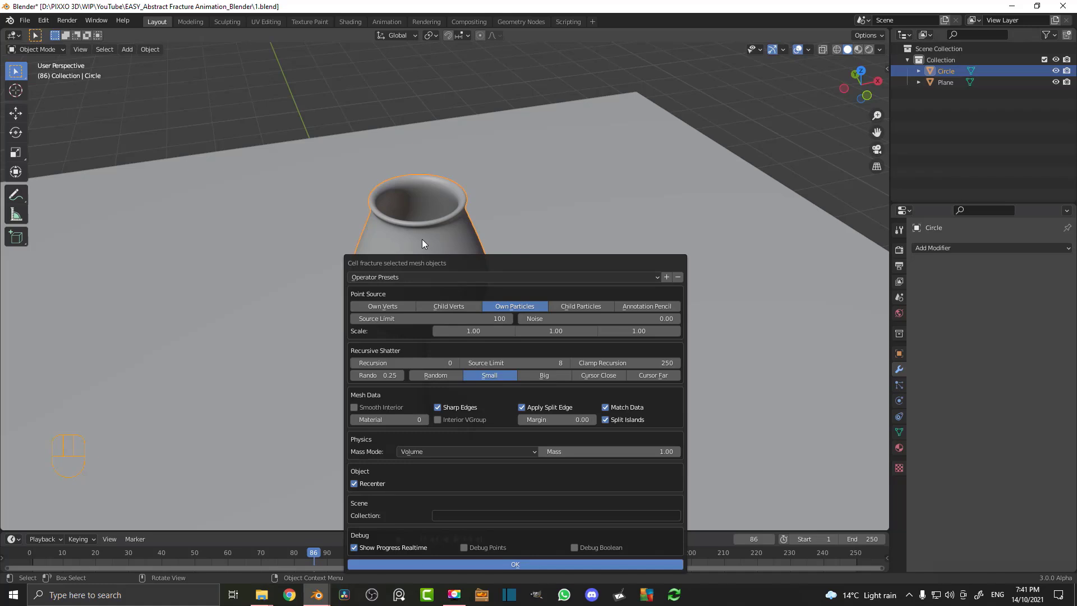
left_click_drag(459, 261, 621, 143)
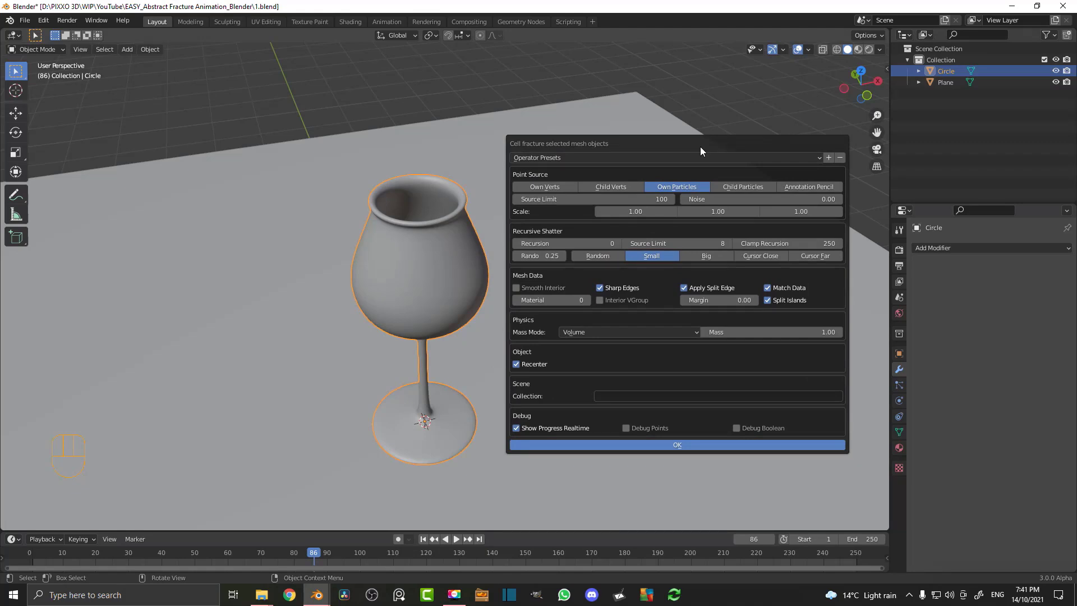
key("Escape")
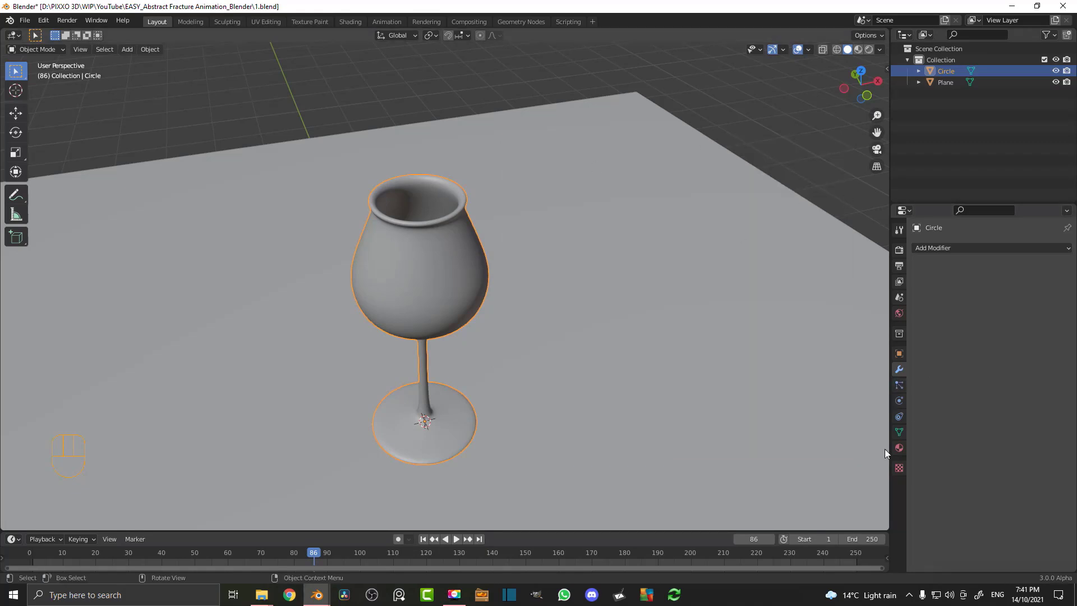
Create a new material on the wine glass and name it "outer".
left_click(899, 447)
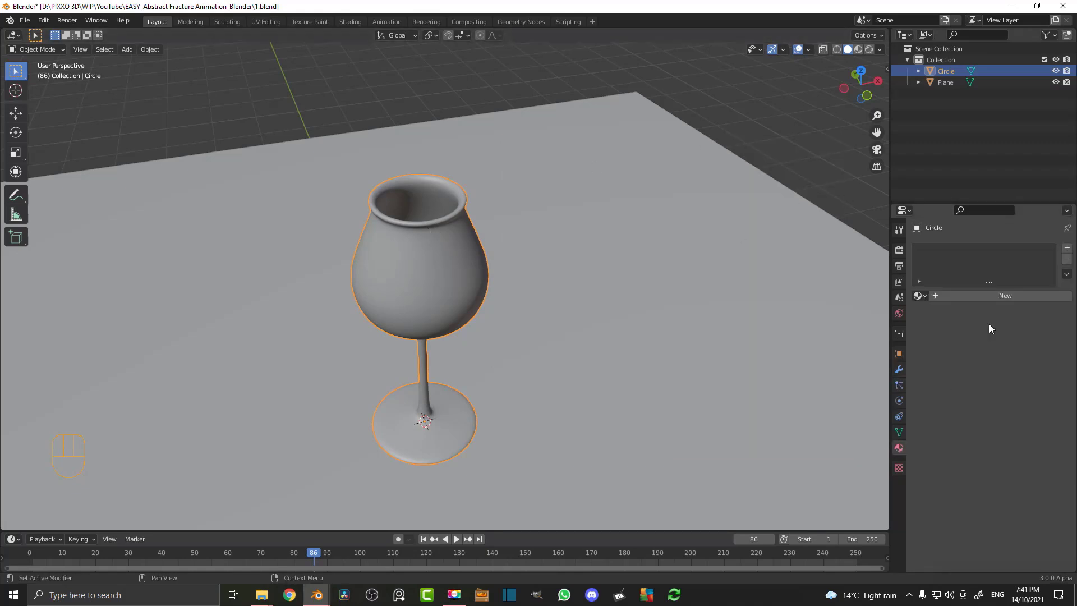
left_click(1001, 294)
double_click(975, 295)
type("outer")
key("Return")
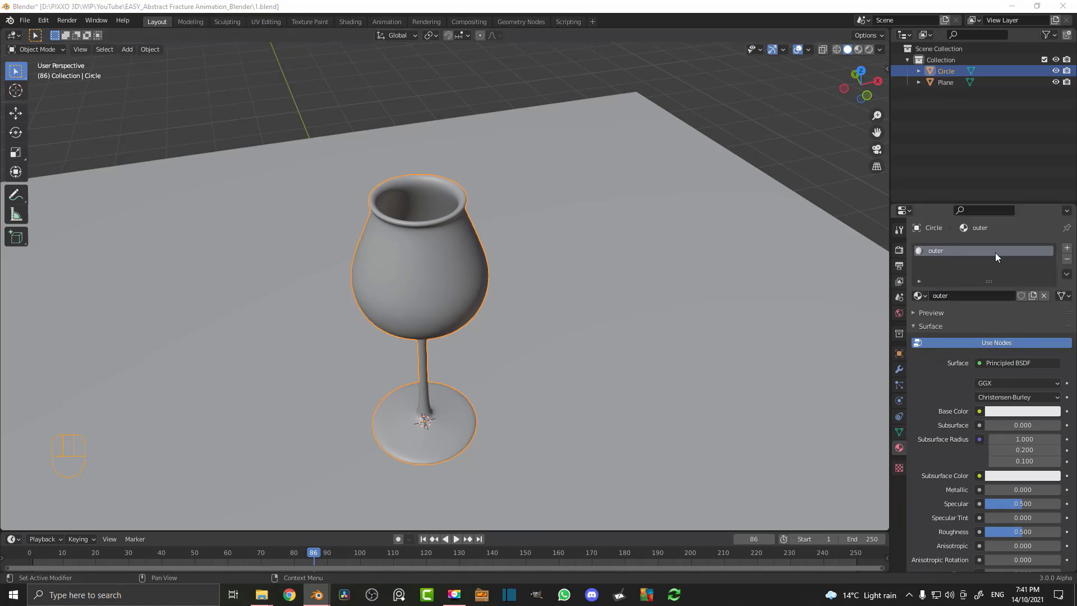
Add a second material slot to the wine glass with a new material named "inner".
left_click(1068, 248)
left_click(967, 312)
double_click(980, 312)
type("inner")
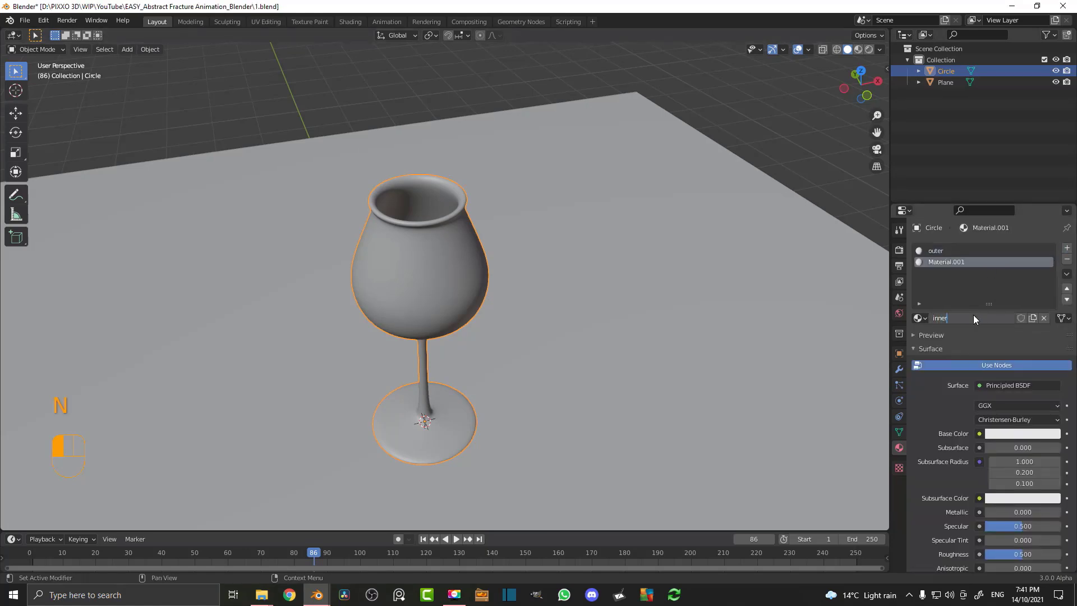
key("Return")
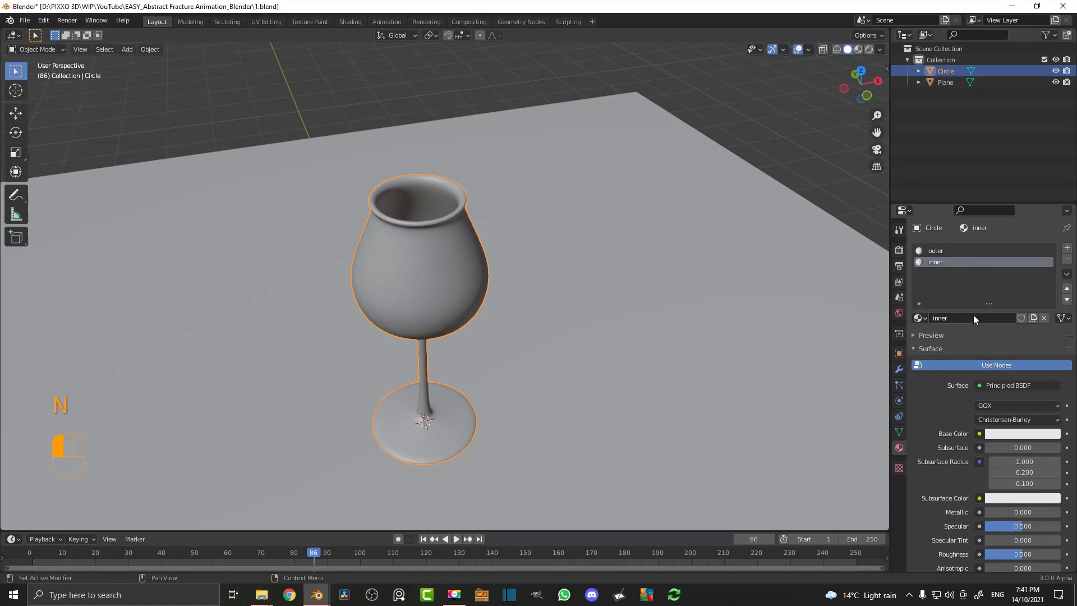
Open the Cell Fracture settings for the wine glass and set the interior faces' material index to 1.
left_click(938, 251)
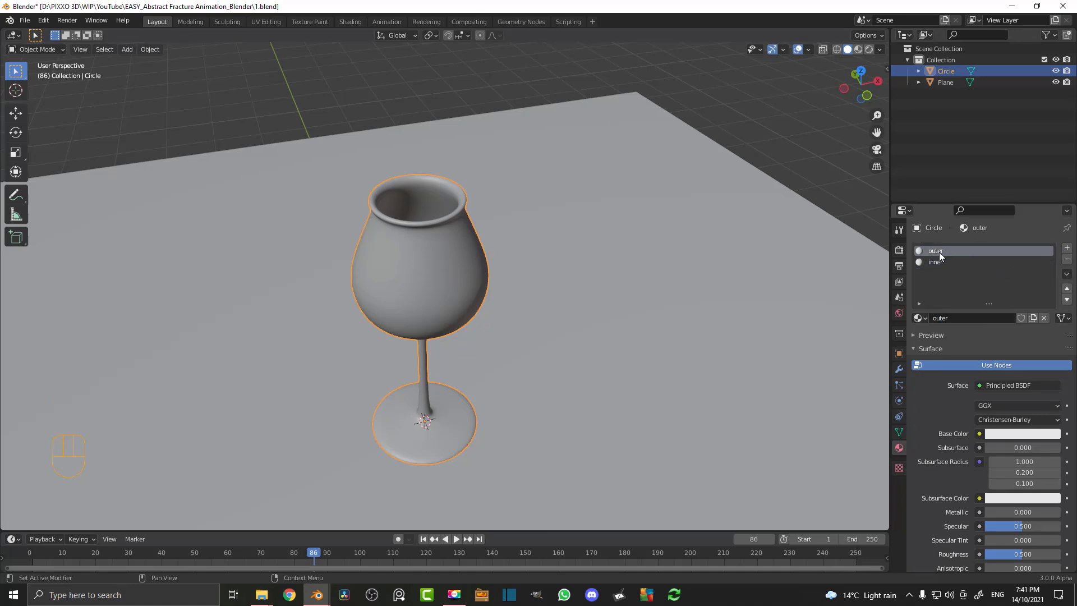
left_click(935, 263)
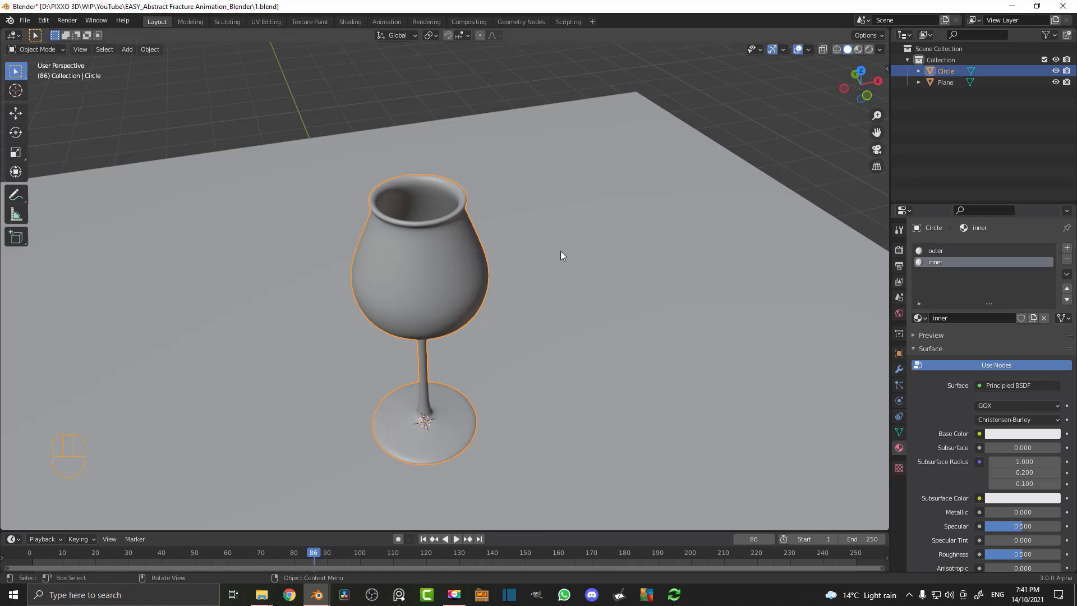
left_click(423, 251)
left_click(421, 247)
key("F3")
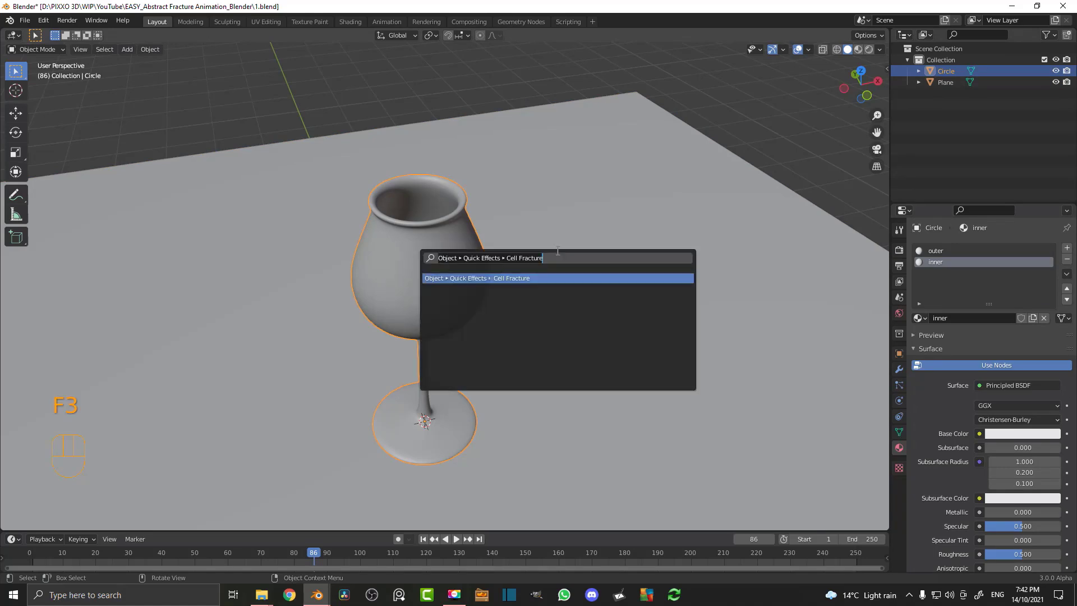
left_click(521, 278)
left_click_drag(472, 268, 605, 148)
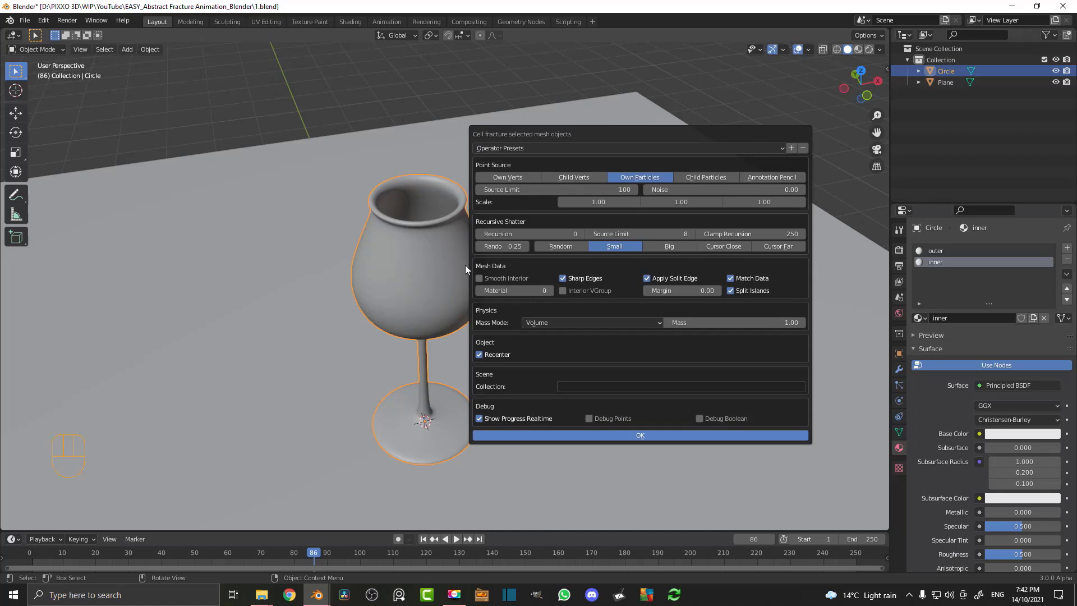
left_click(549, 291)
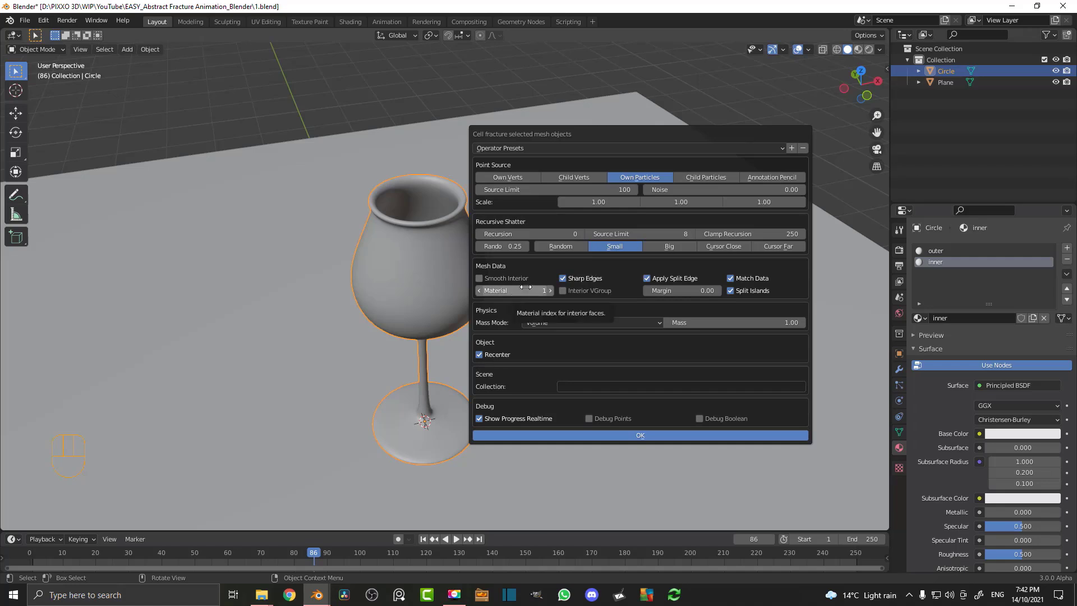
left_click_drag(602, 134, 652, 145)
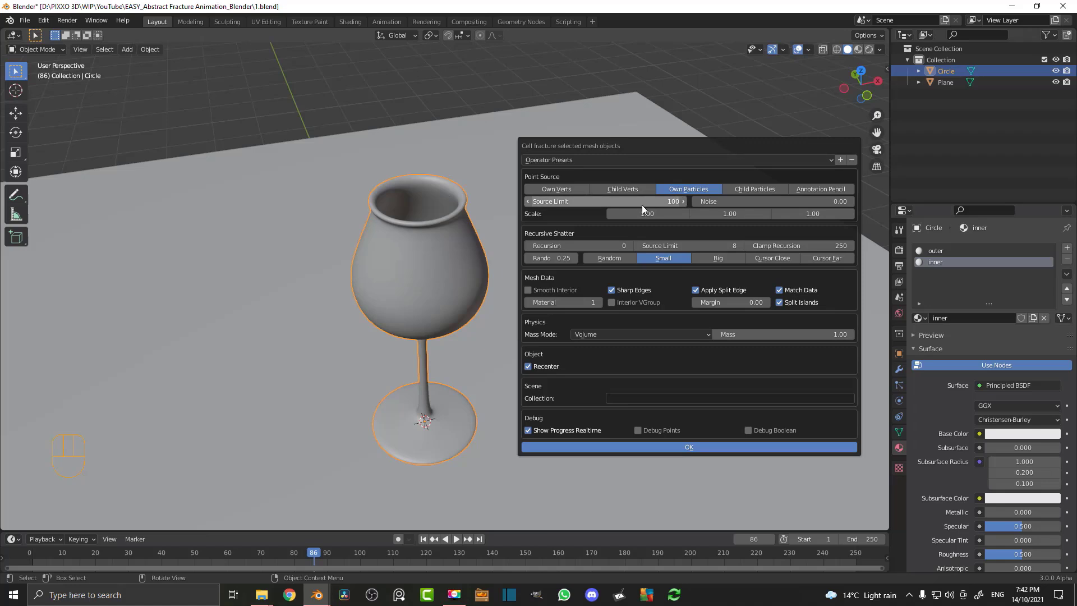
Set the Cell Fracture source limit to 120 and noise to 0.1, and run the fracture on the wine glass.
left_click(577, 197)
type("120")
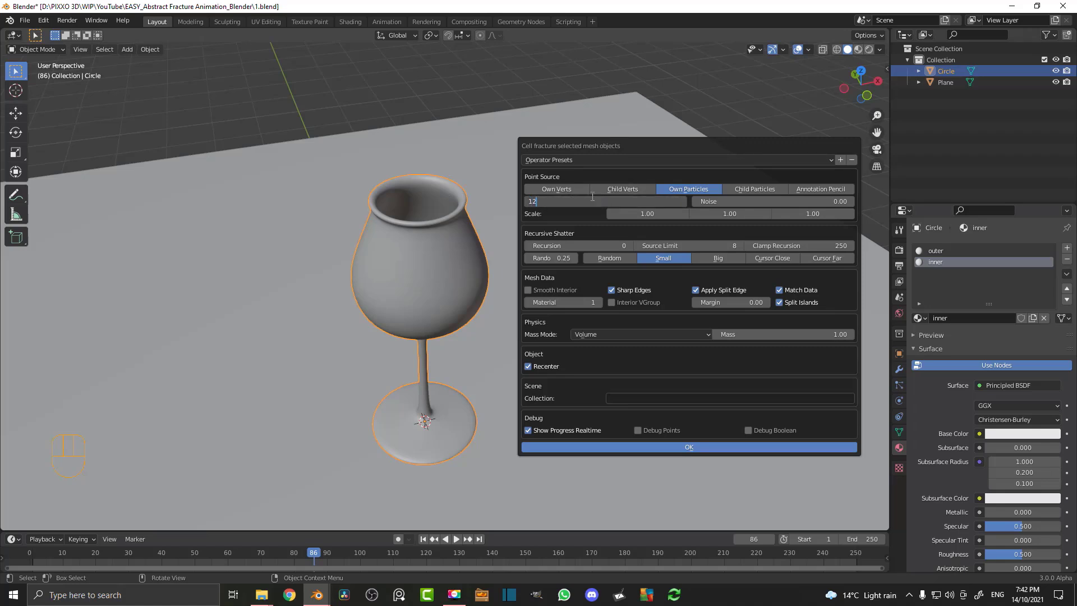
key("Return")
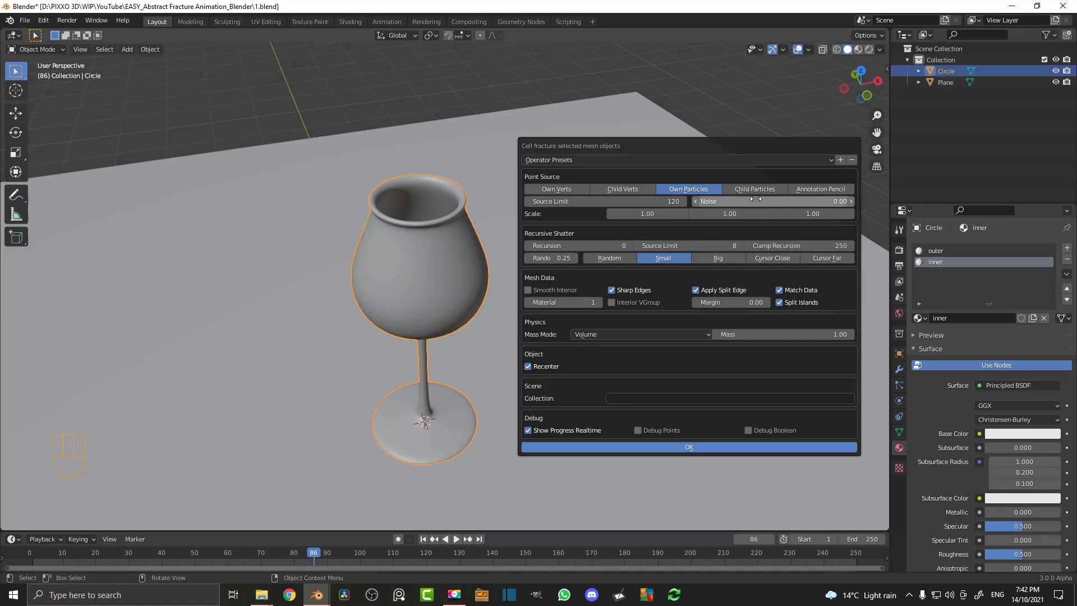
left_click(756, 202)
key("BackSpace")
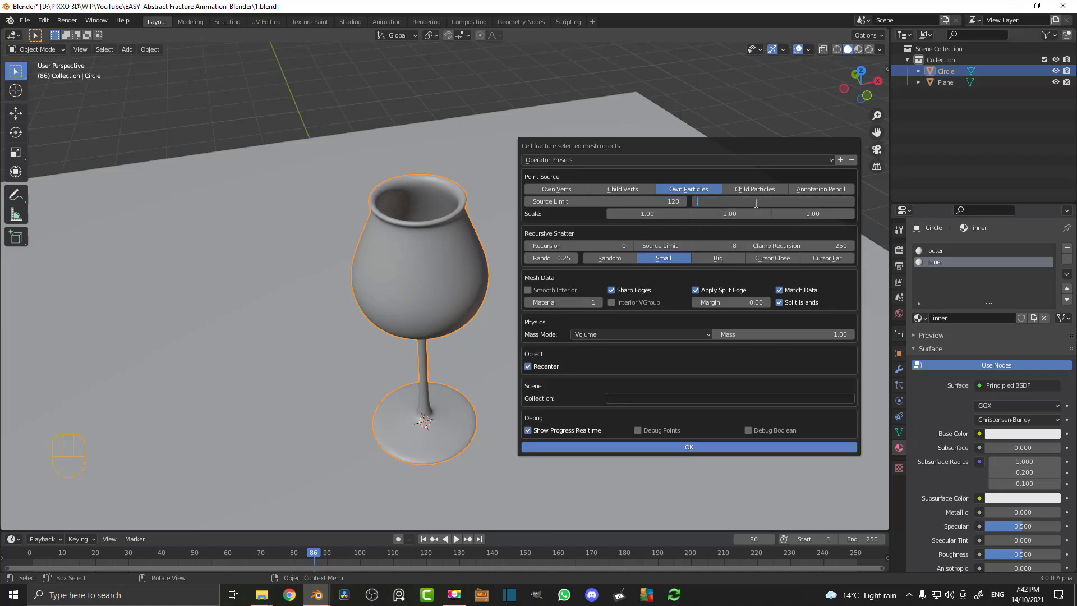
type(".1")
key("Return")
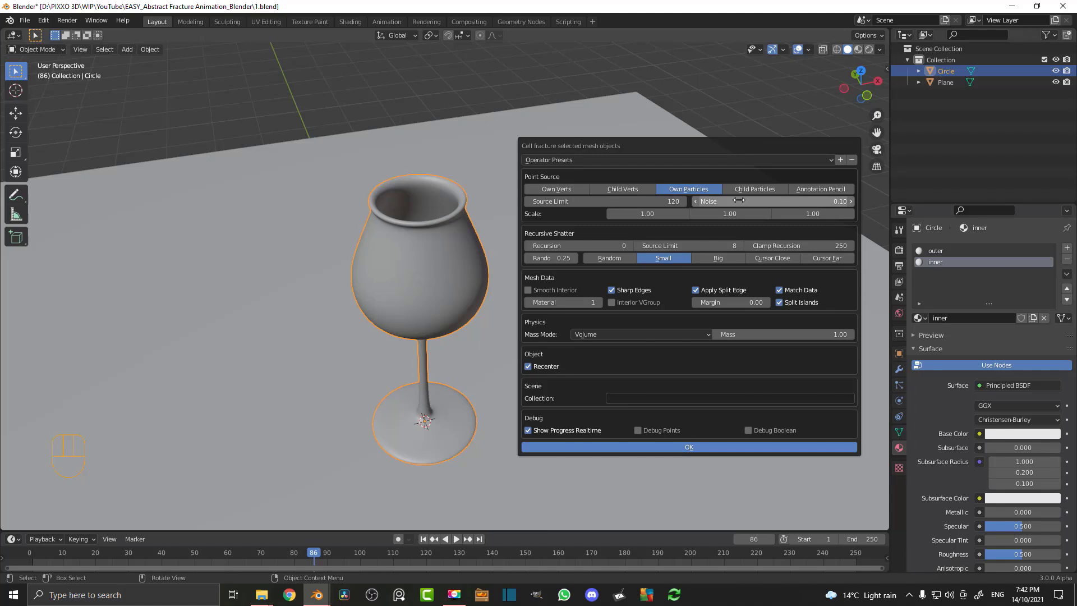
left_click(698, 448)
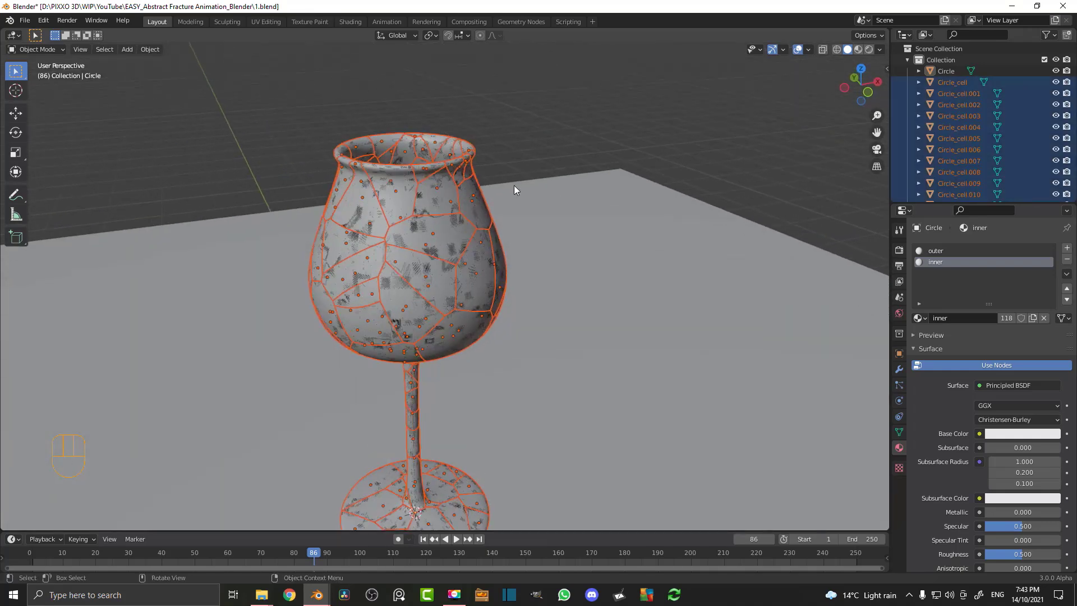
middle_click_drag(499, 177, 483, 163)
scroll(954, 114, "down", 3)
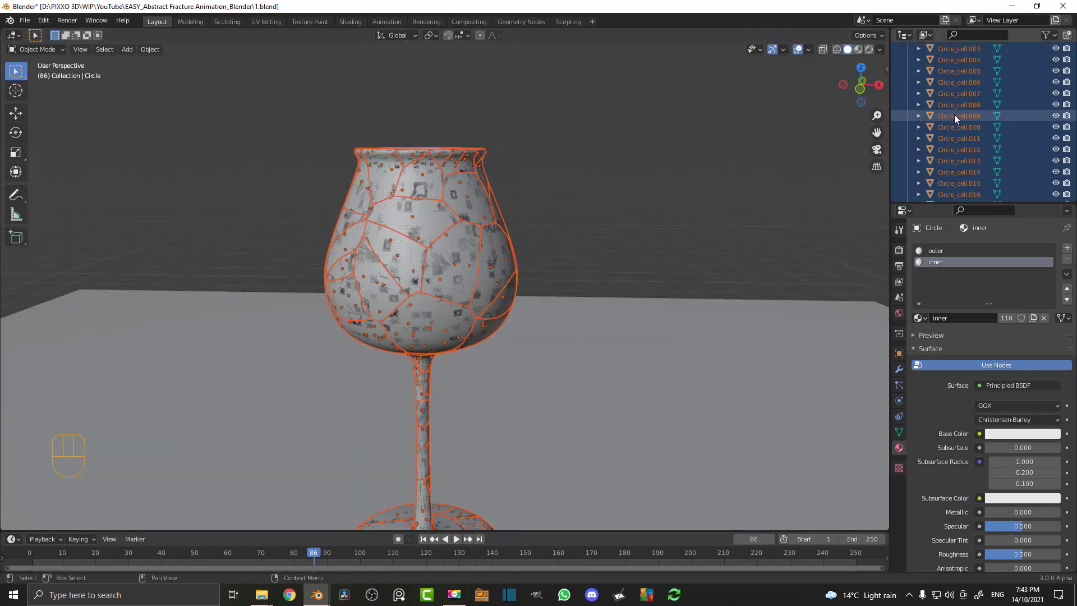
scroll(521, 185, "down", 2)
scroll(527, 191, "up", 4)
key("g")
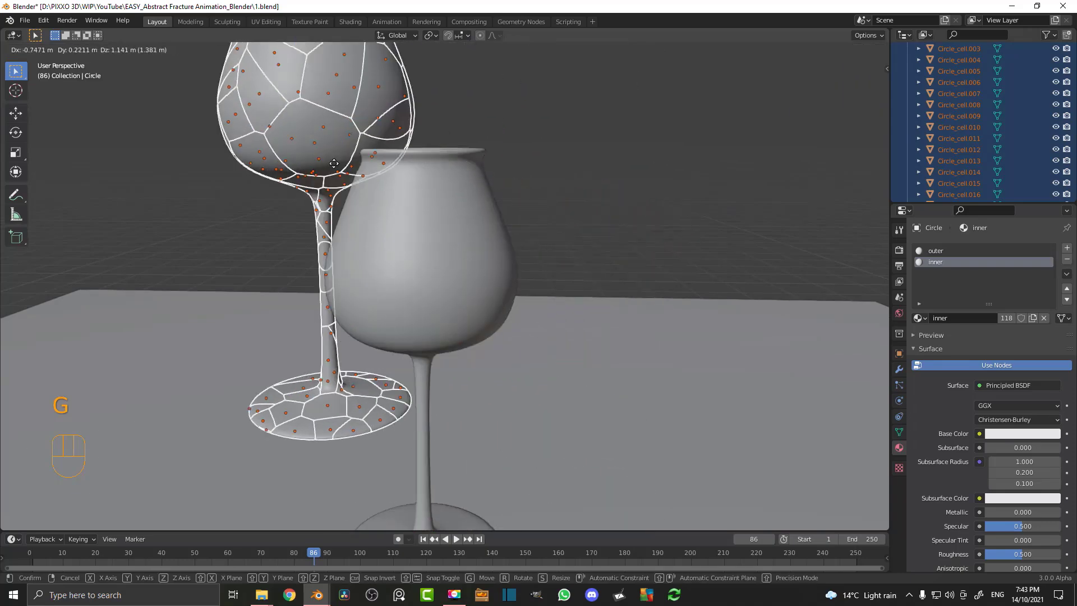
right_click(500, 156)
middle_click_drag(499, 157, 500, 185)
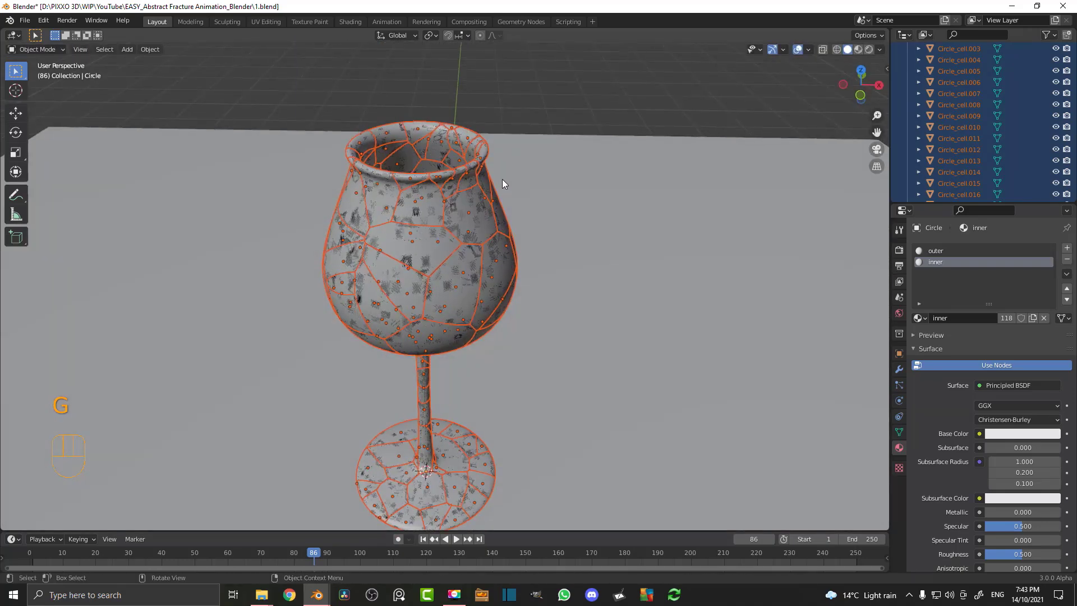
Move all the fractured glass pieces into a new collection named "frac".
key("m")
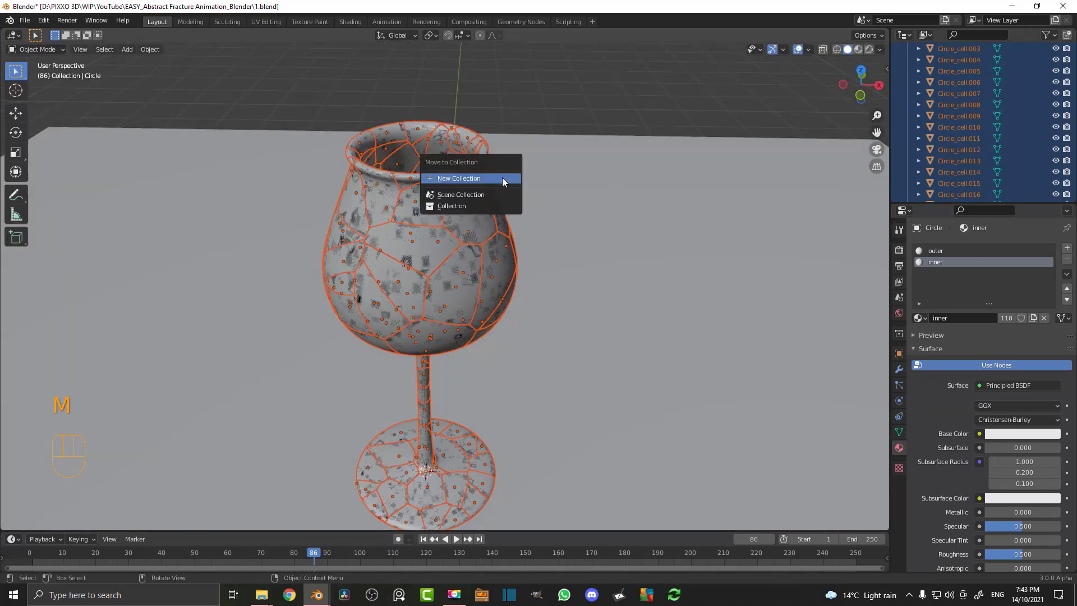
left_click(448, 180)
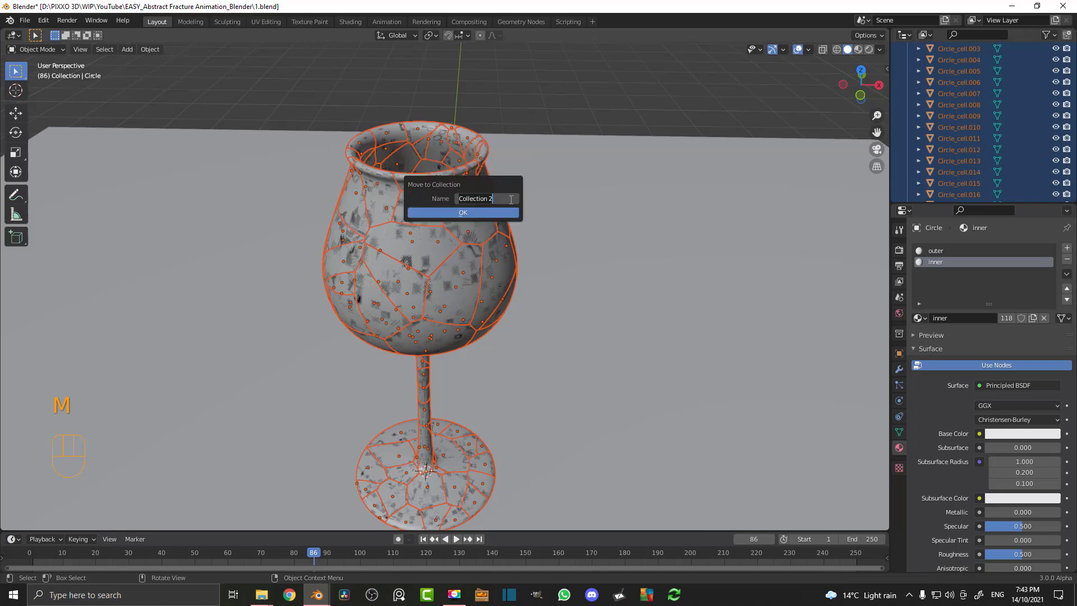
type("frac")
key("Return")
left_click(485, 213)
scroll(1027, 59, "up", 3)
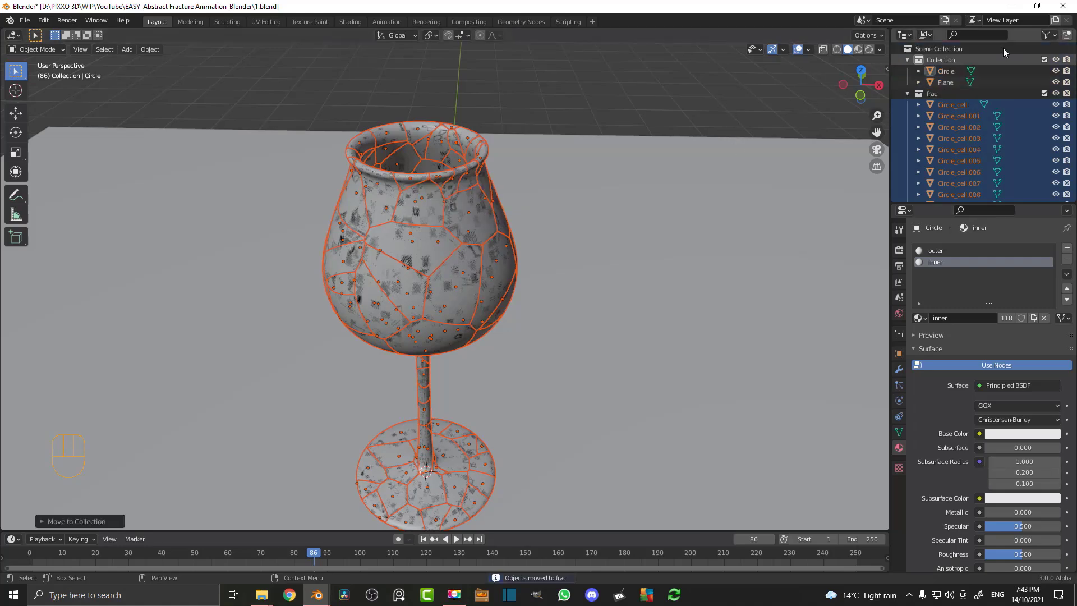
Collapse the frac collection and exclude it from the view layer, leaving only the original glass and floor shown.
left_click(908, 93)
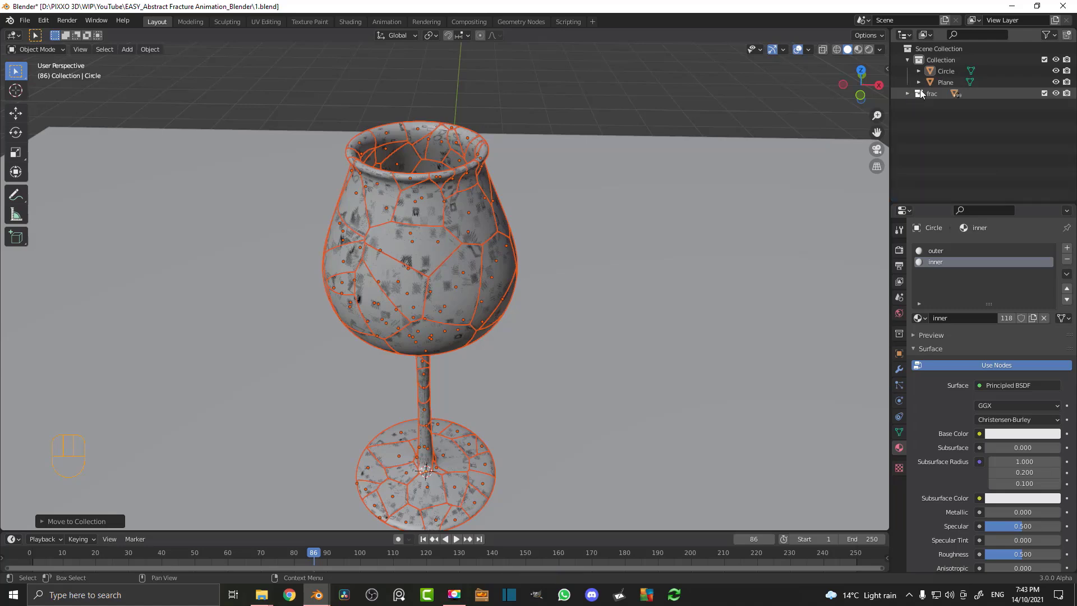
left_click(1044, 93)
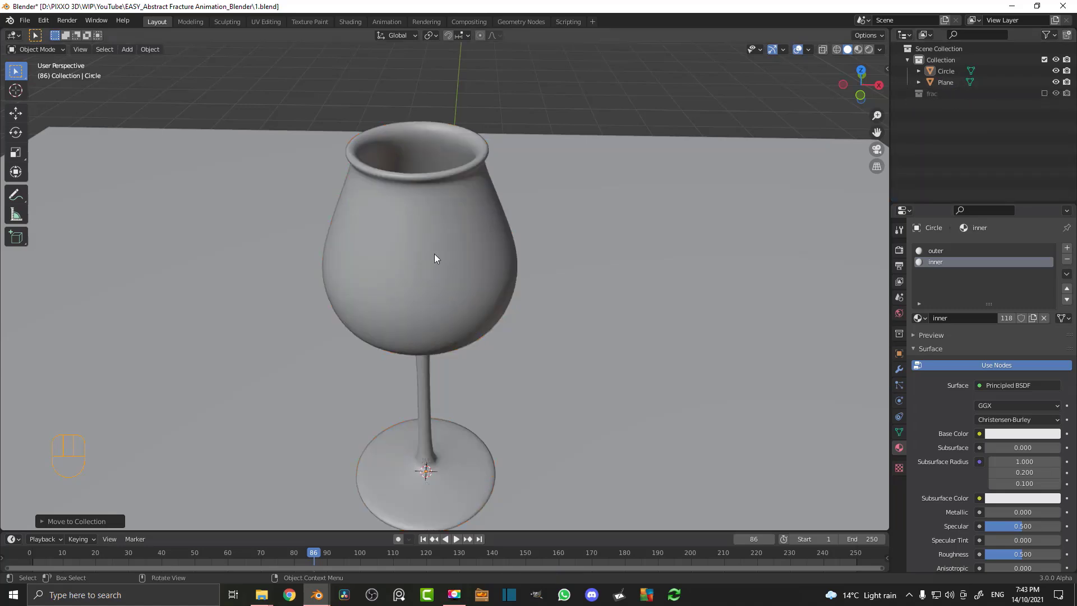
scroll(434, 253, "down", 3)
middle_click_drag(516, 315, 572, 288)
scroll(522, 288, "up", 5)
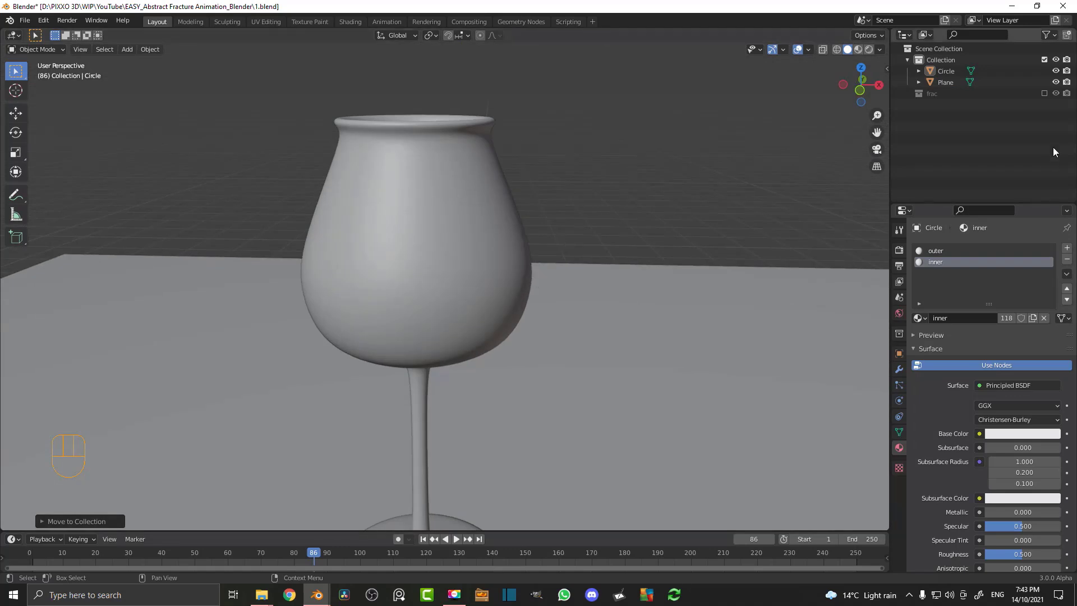
left_click(1044, 93)
left_click(1044, 93)
Select the original unfractured wine glass and move it into a new collection named "old".
left_click(424, 160)
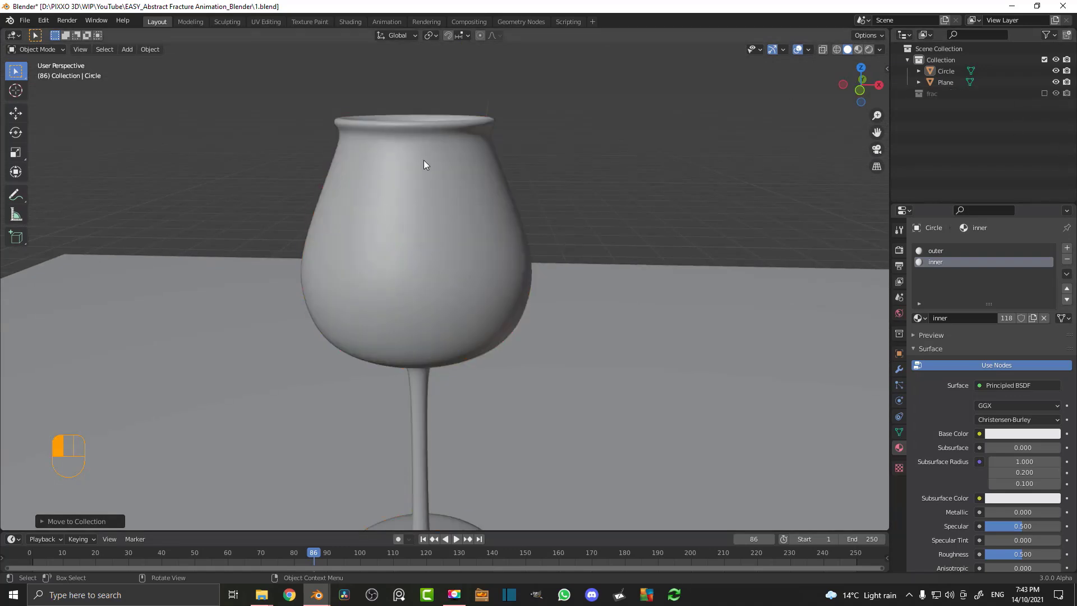
key("g")
right_click(443, 181)
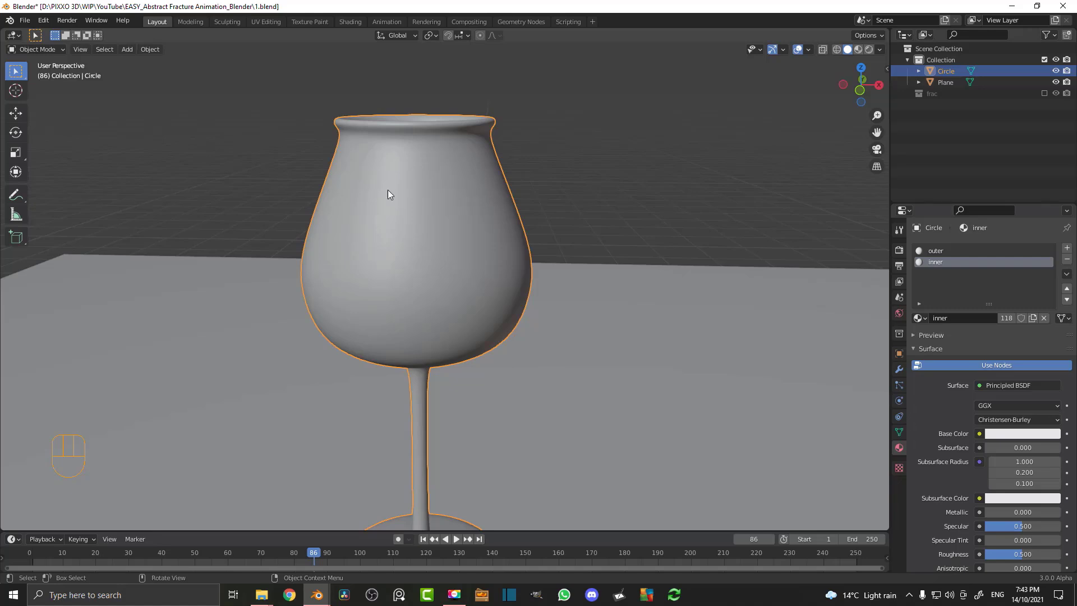
key("m")
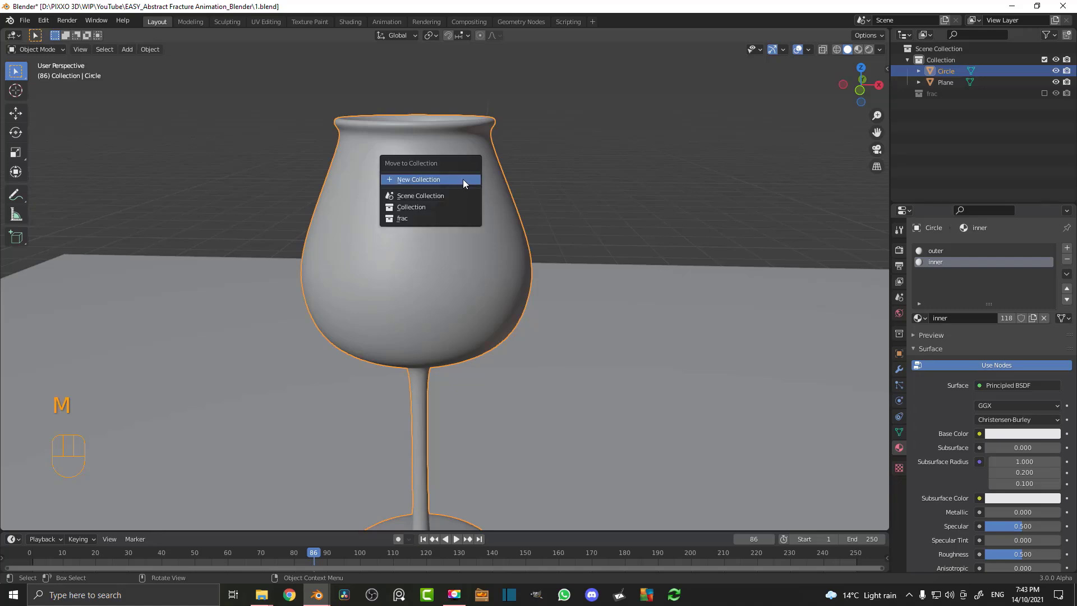
left_click(425, 178)
type("old")
key("Return")
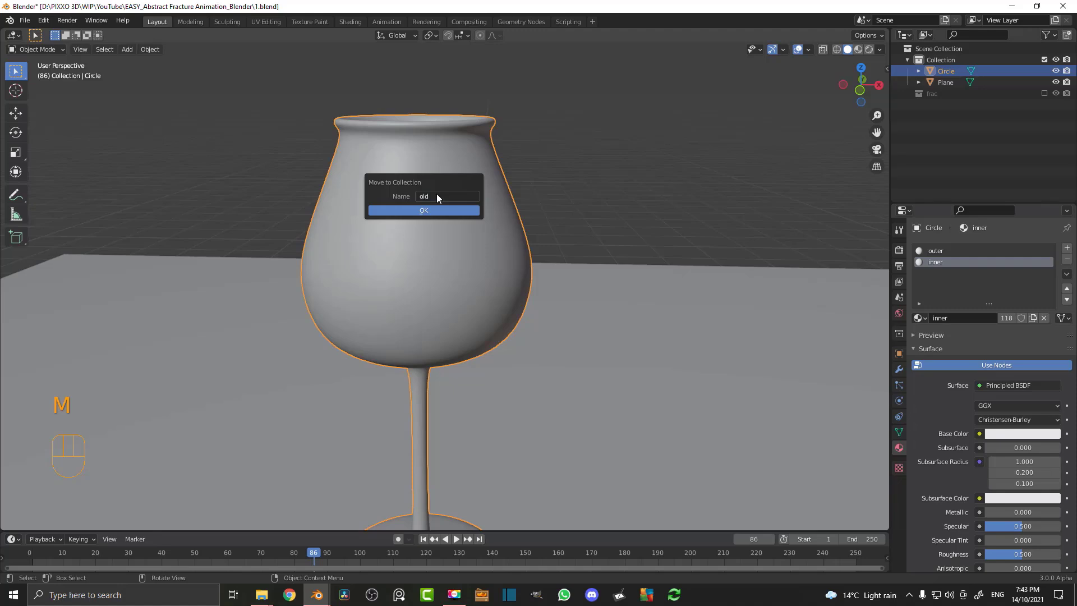
left_click(433, 211)
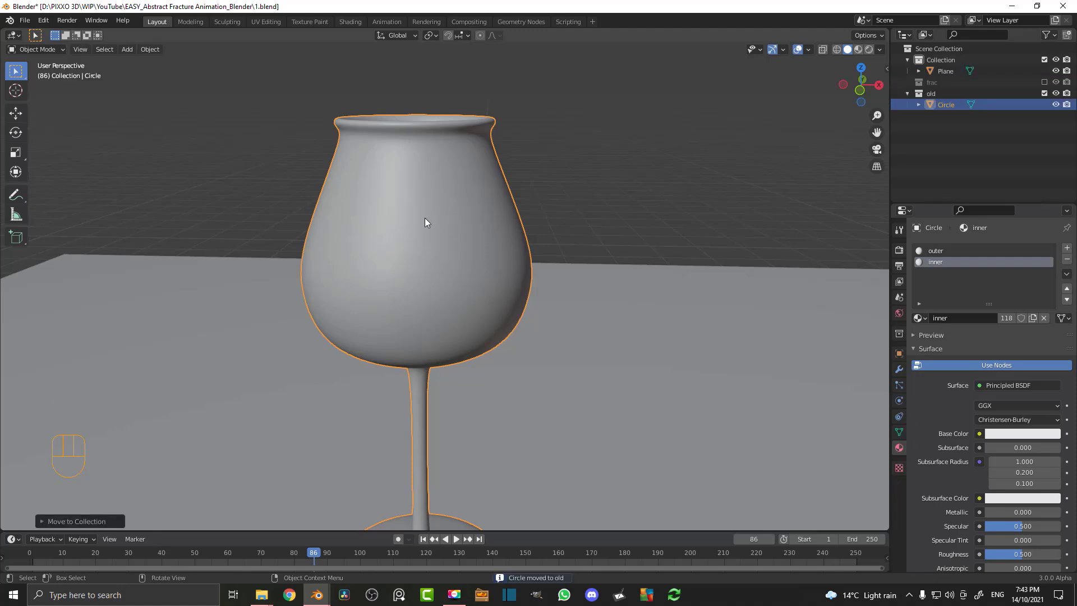
Exclude the old collection from the view layer and re-enable the frac collection.
left_click(1044, 94)
middle_click_drag(639, 193, 833, 155)
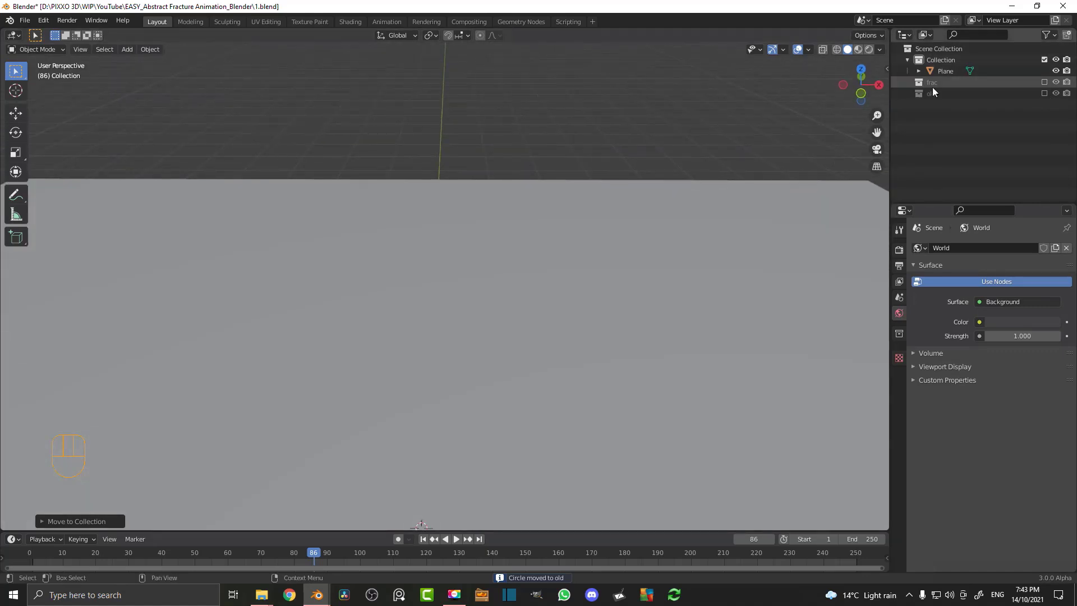
left_click(1044, 82)
scroll(579, 193, "down", 3)
middle_click_drag(579, 192, 457, 260)
scroll(380, 197, "up", 3)
middle_click_drag(458, 178, 535, 334)
middle_click_drag(346, 255, 412, 252)
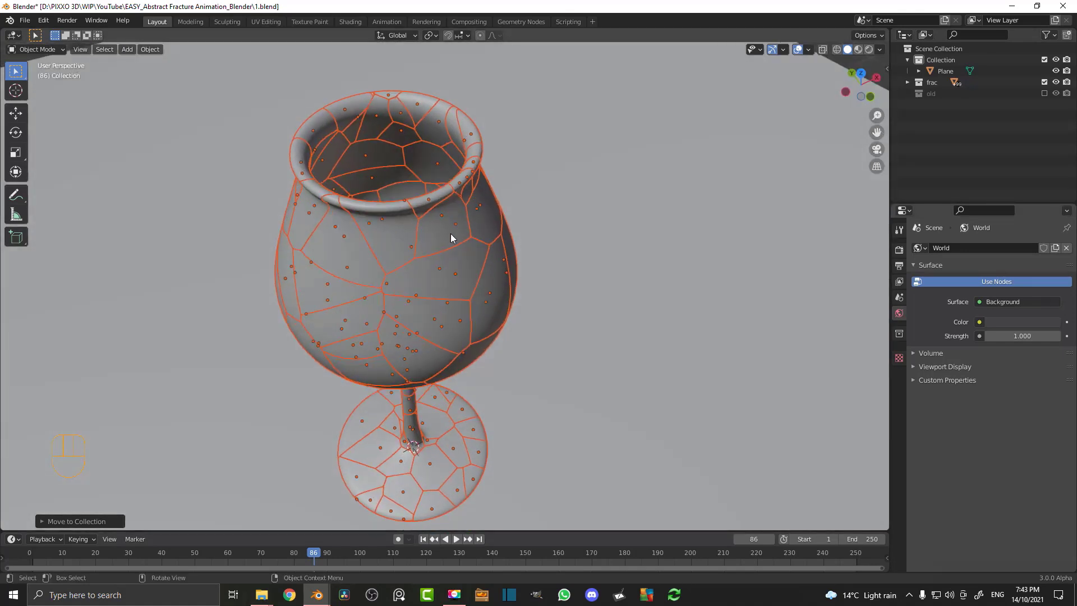
Select a shard on the bowl and set its outer material's viewport display color to blue (hue 0.617, saturation 0.907, value 0.800).
left_click(447, 273)
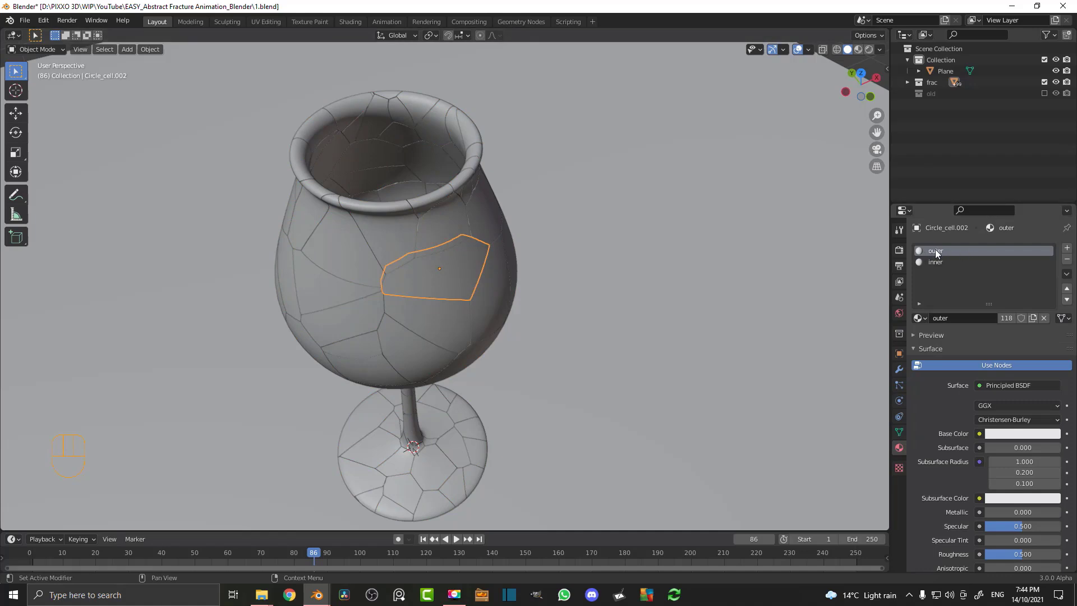
left_click(927, 347)
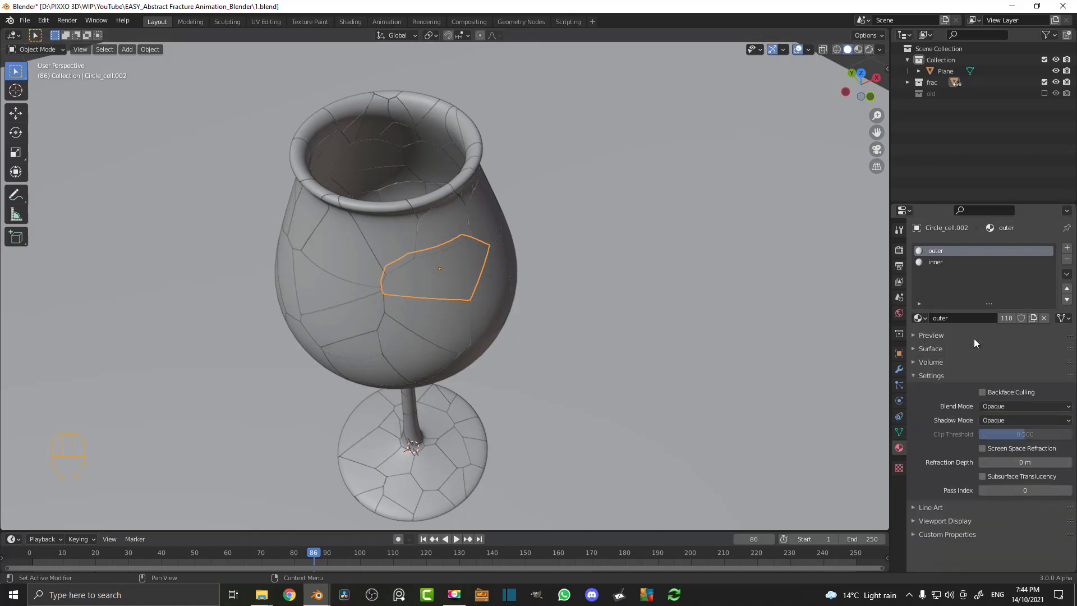
left_click(928, 520)
scroll(960, 512, "down", 1)
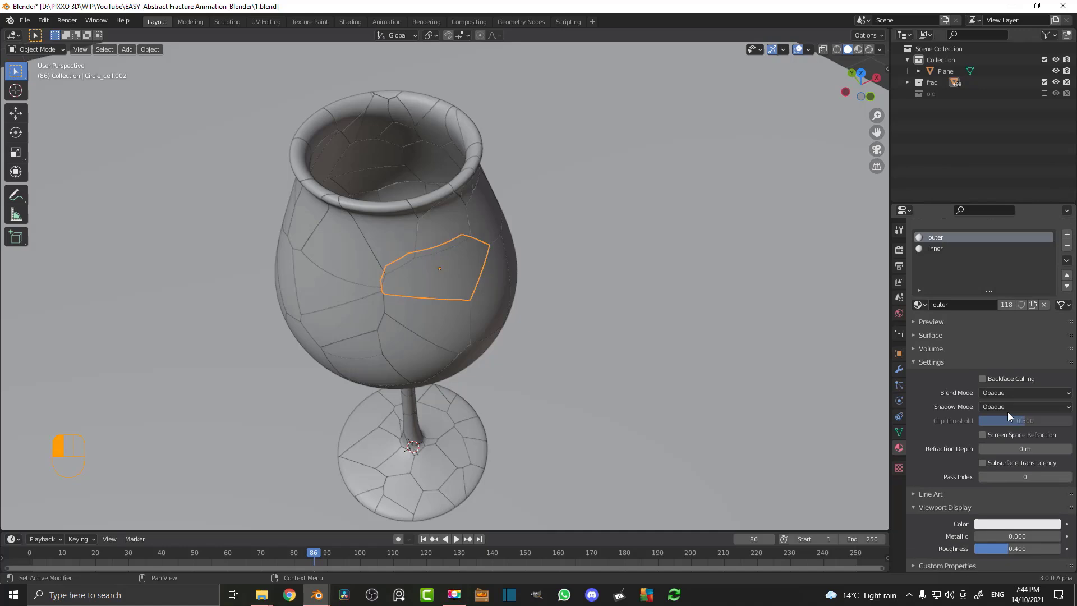
left_click(996, 524)
left_click(1016, 379)
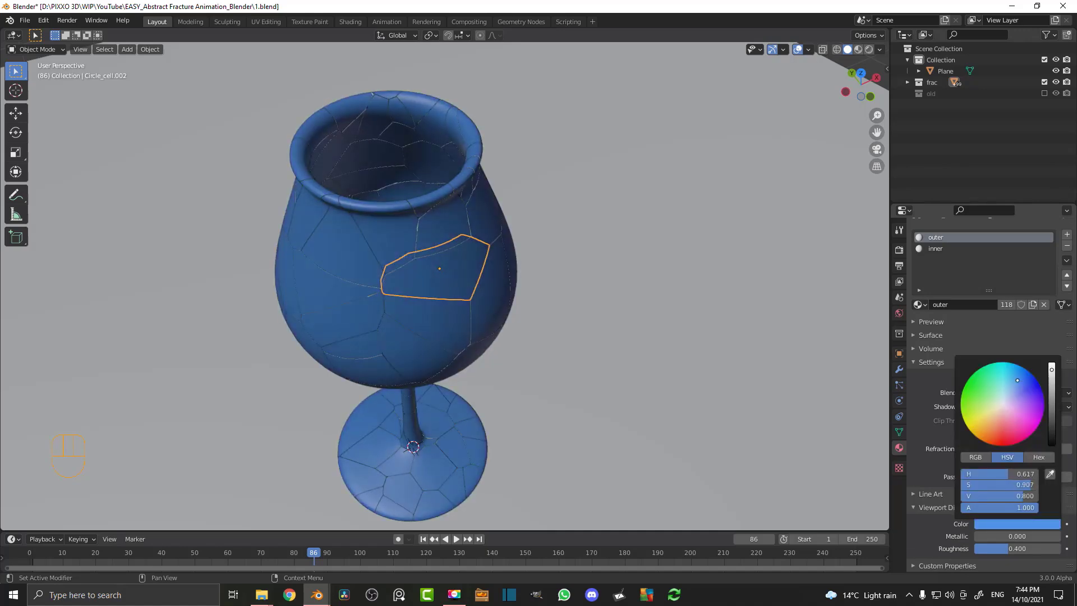
Move the selected shard out of the bowl to examine its inner faces, and undo the move.
middle_click_drag(458, 358, 507, 355)
scroll(510, 271, "up", 4)
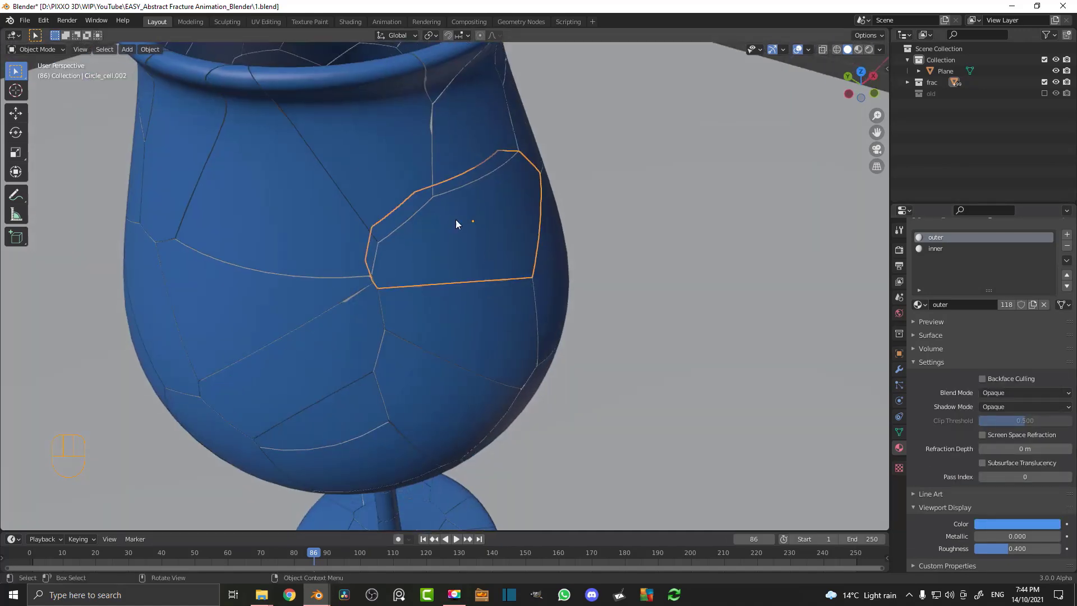
key("g")
left_click(590, 241)
mouse_move(532, 209)
middle_mouse_down()
mouse_move(570, 191)
mouse_move(527, 207)
middle_mouse_up()
scroll(527, 207, "up", 2)
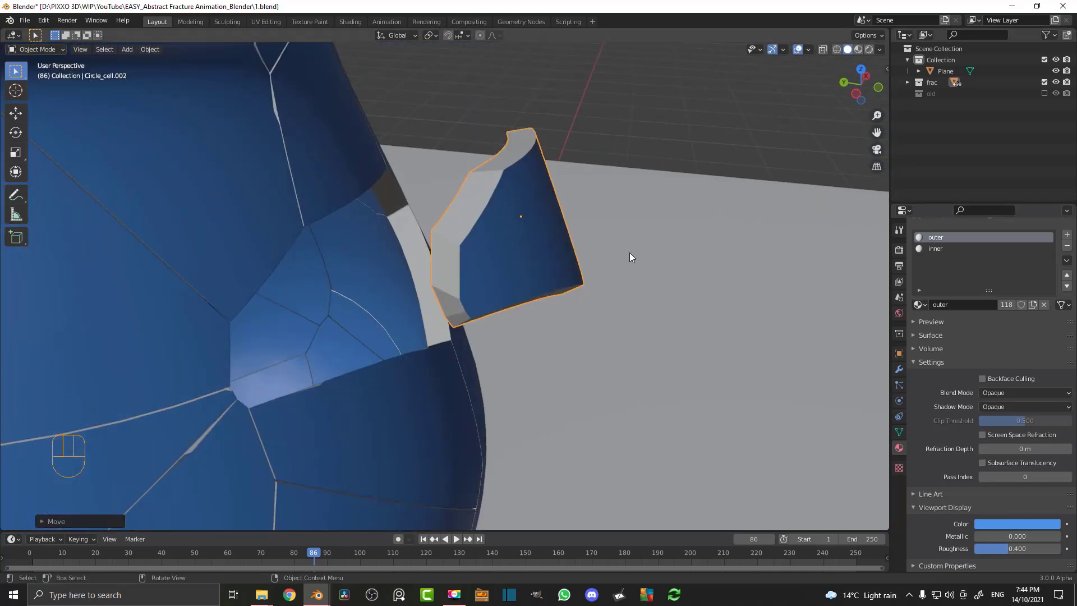
key("ctrl+z")
Set the inner material's viewport display color to red (hue 0.003, saturation 0.900, value 0.800).
left_click(934, 248)
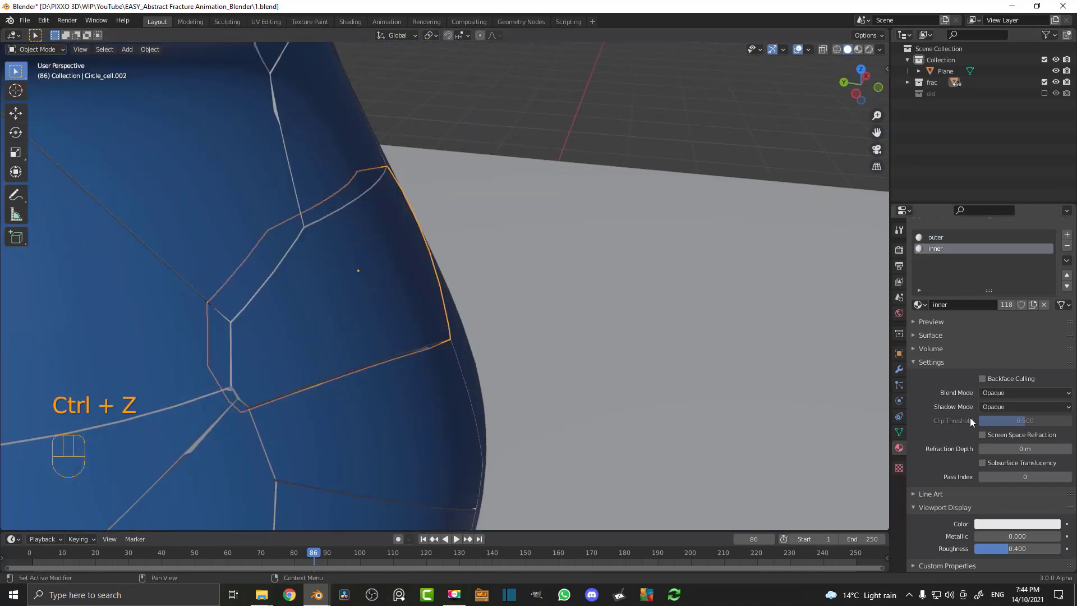
left_click(1013, 524)
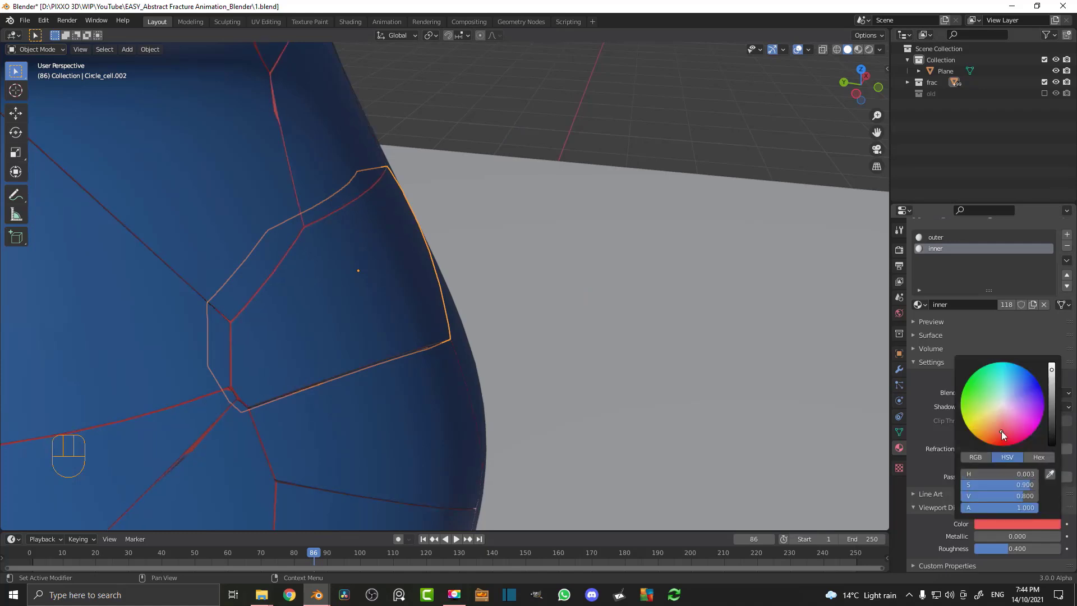
Pull the shard away from the glass to check the red fracture faces against the blue exterior, and undo the move.
scroll(366, 298, "down", 3)
key("g")
left_click(449, 267)
middle_click_drag(455, 310, 426, 326)
scroll(532, 279, "down", 5)
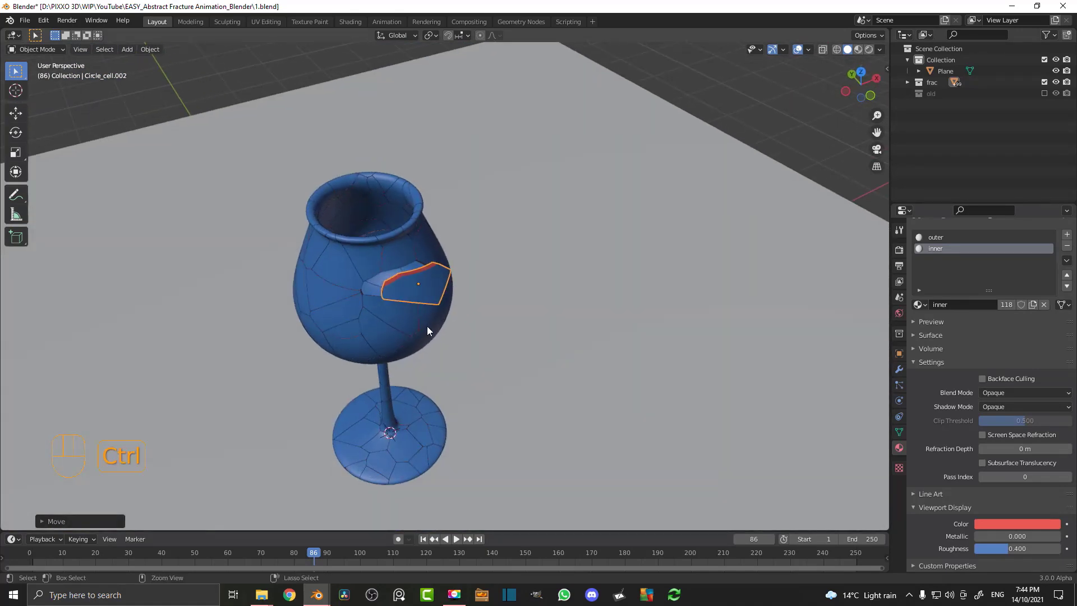
key("ctrl+z")
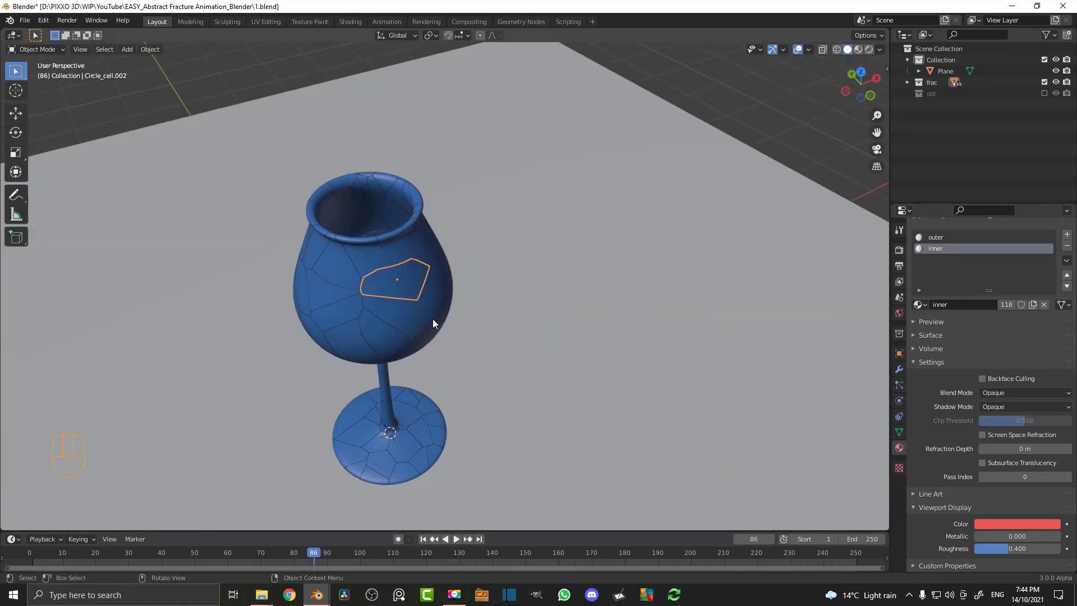
Add a camera to the scene, make it the active camera and look through it.
mouse_move(432, 318)
middle_mouse_down()
mouse_move(465, 305)
mouse_move(424, 315)
mouse_move(476, 317)
mouse_move(437, 331)
mouse_move(446, 320)
middle_mouse_up()
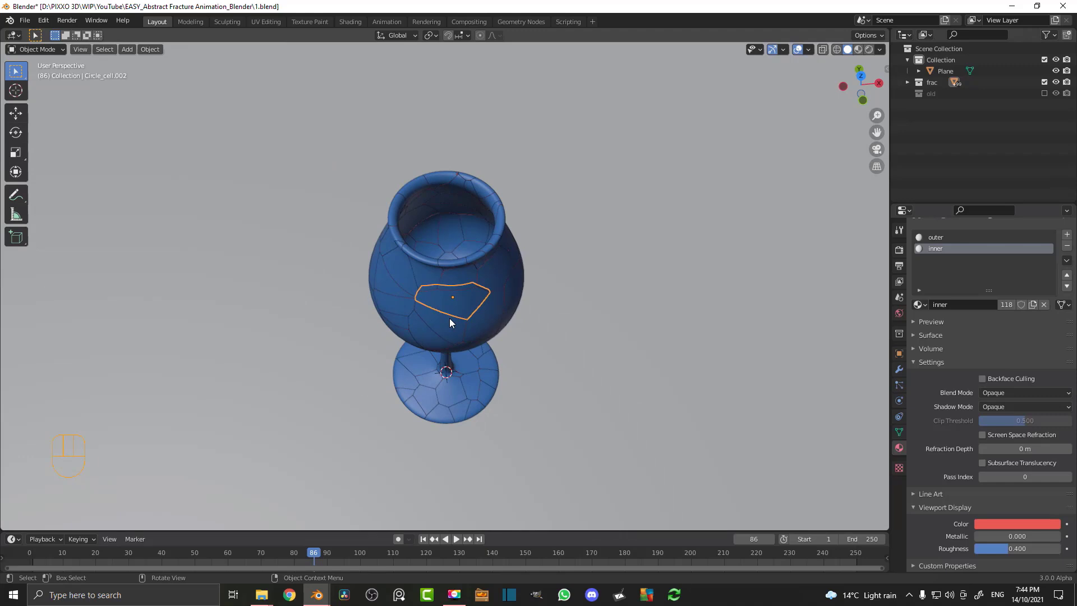
middle_click_drag(538, 310, 460, 282)
scroll(438, 248, "up", 2)
middle_click_drag(462, 315, 467, 279)
key("shift+a")
key("shift+a")
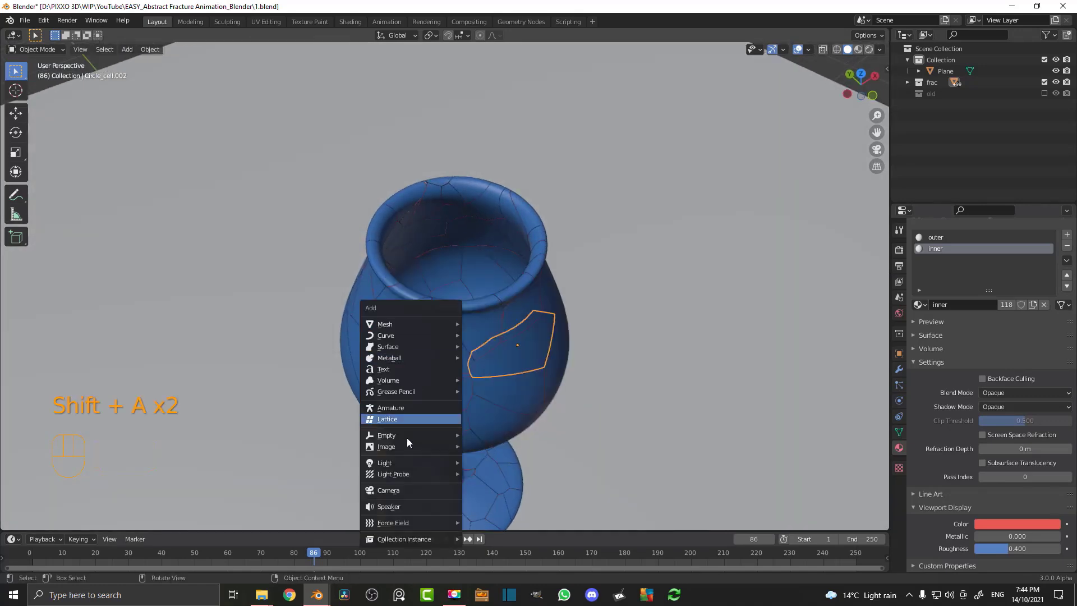
left_click(423, 493)
scroll(544, 442, "down", 8)
middle_click_drag(569, 377, 463, 291)
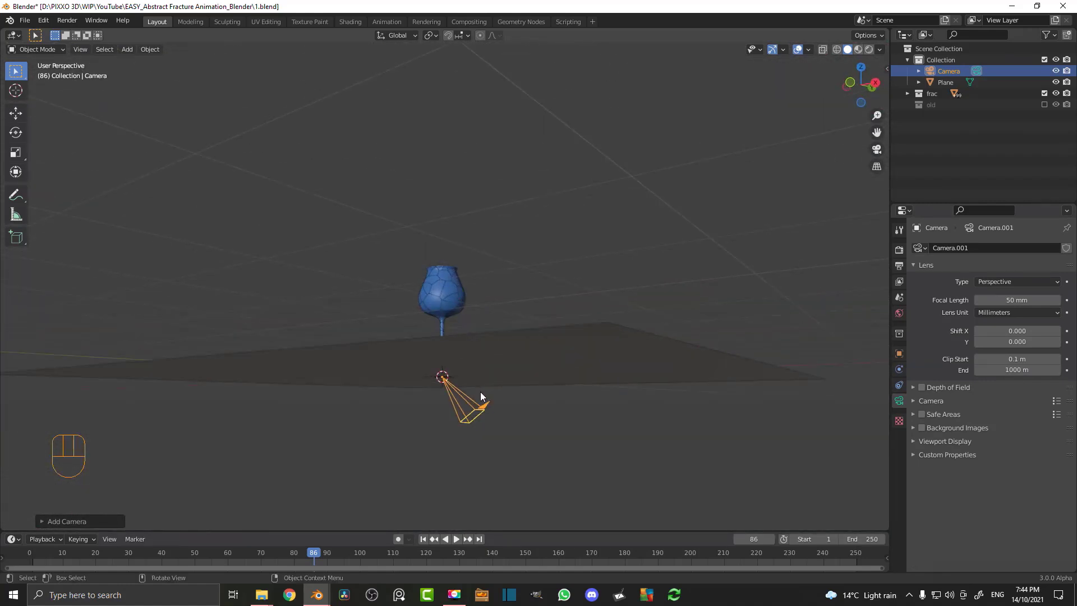
key("ctrl+KP_0")
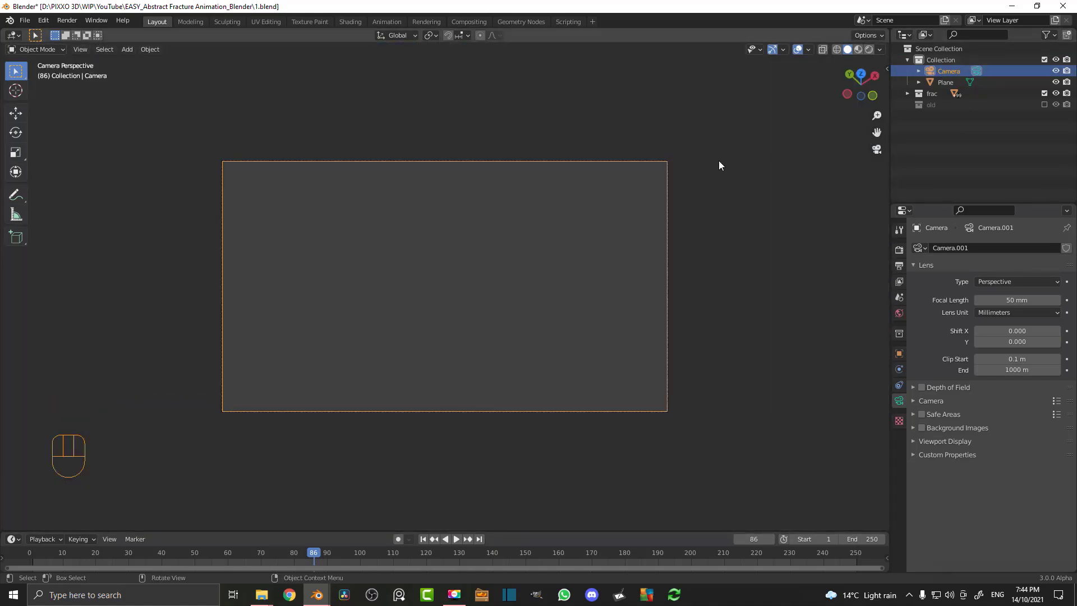
Pull the camera back along its local Z axis to bring the fractured glass into view.
key("g")
key("z")
key("z")
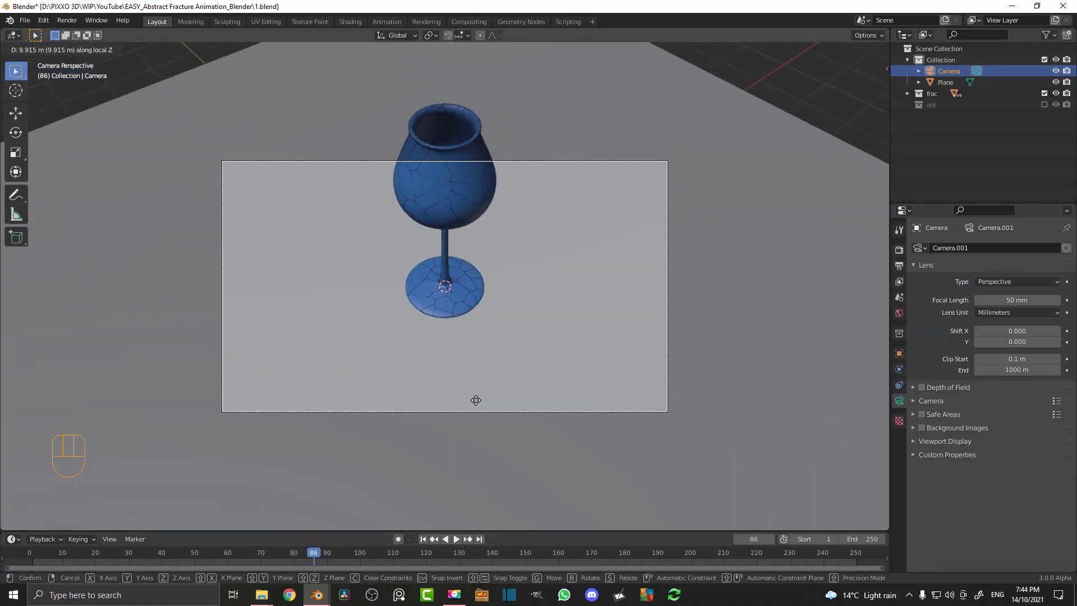
left_click(495, 380)
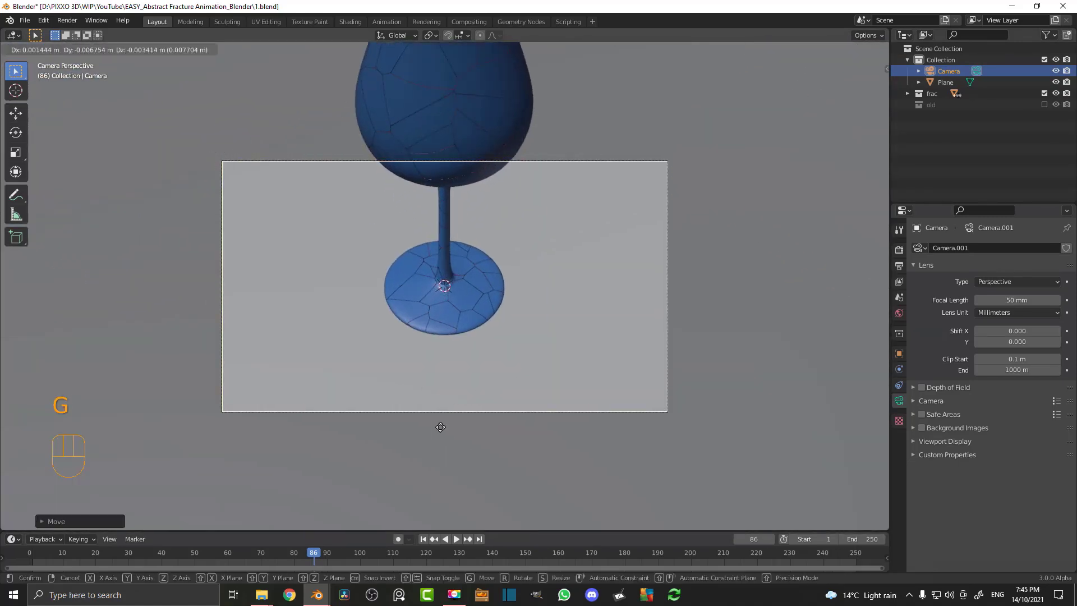
Move the camera and trackball-rotate it so the bowl of the glass sits in the middle of the frame.
key("g")
key("r")
key("r")
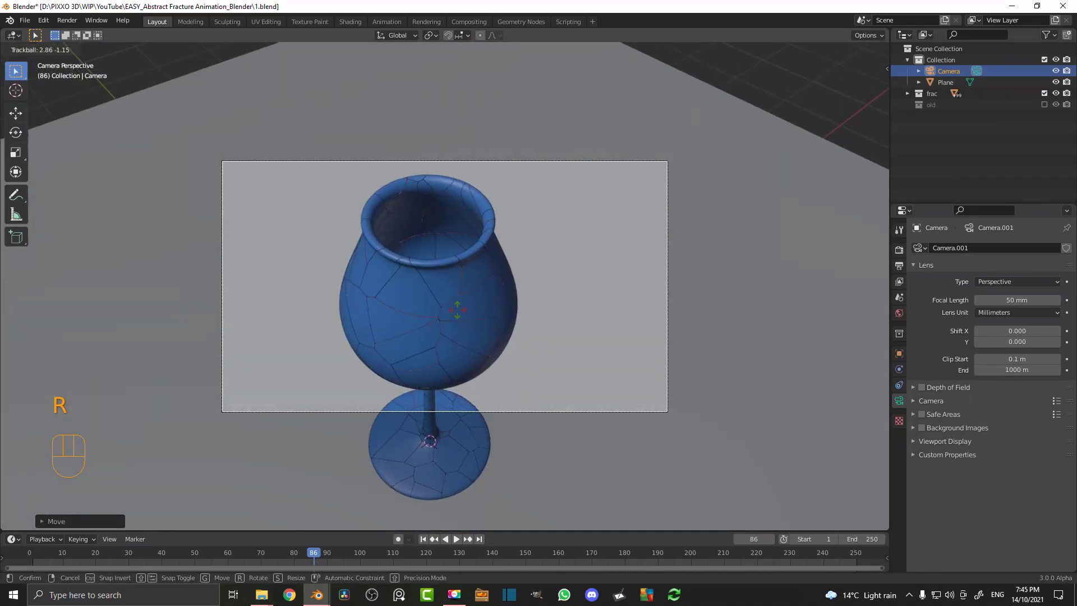
left_click(402, 223)
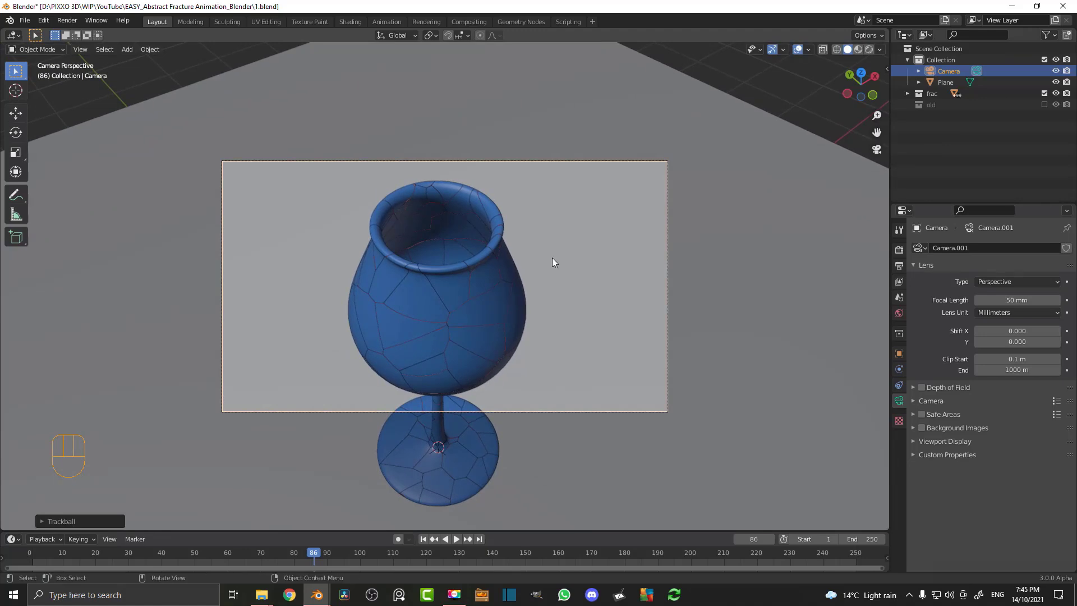
key("Home")
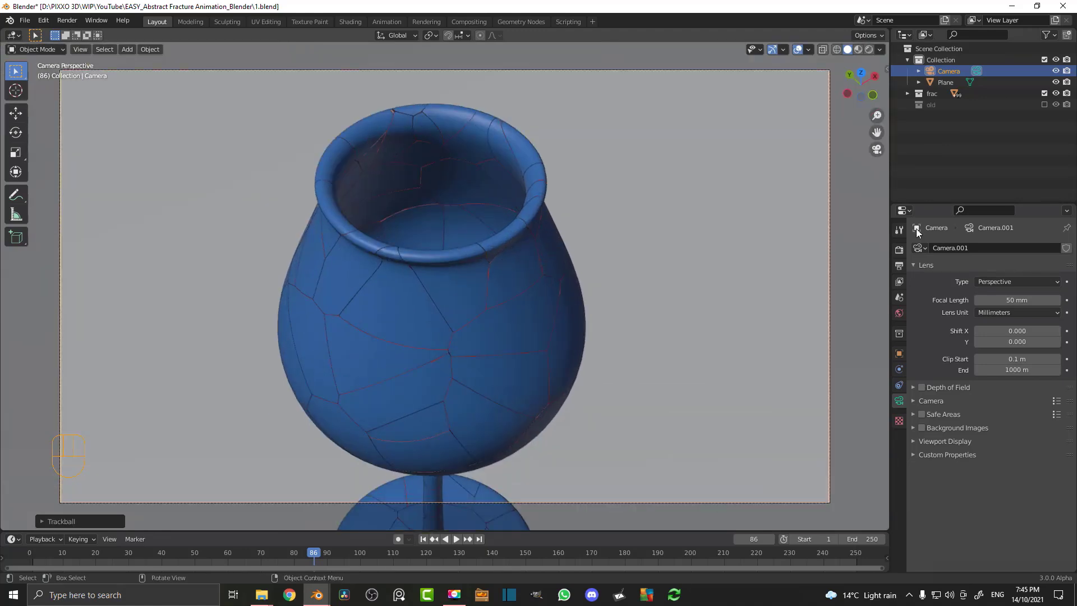
Make the render format square by setting the horizontal resolution to 1080 px.
left_click(901, 267)
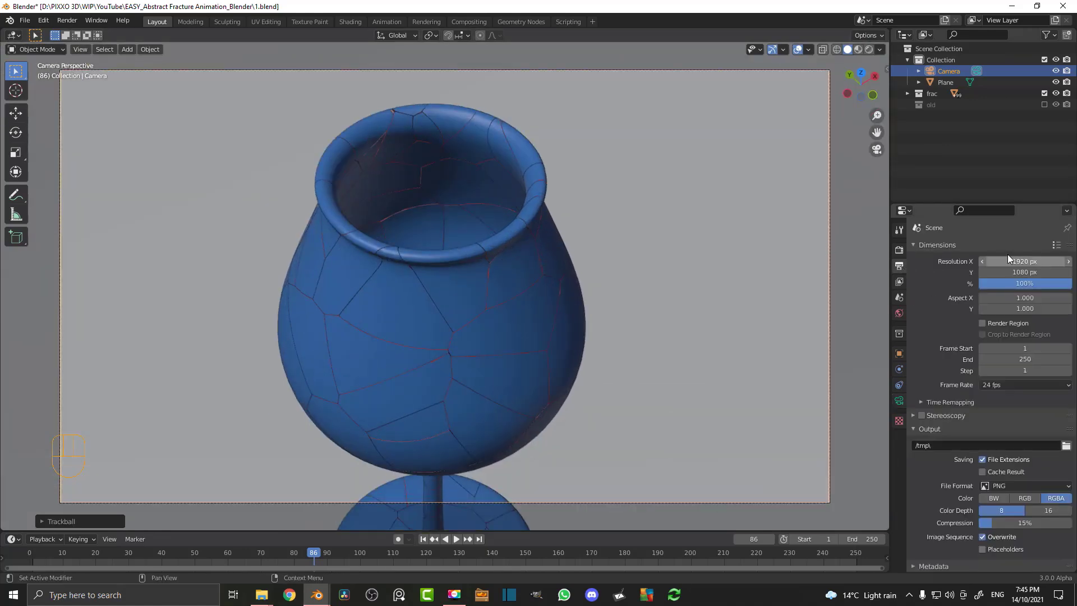
left_click(1025, 260)
type("1080")
key("Return")
scroll(272, 270, "down", 5)
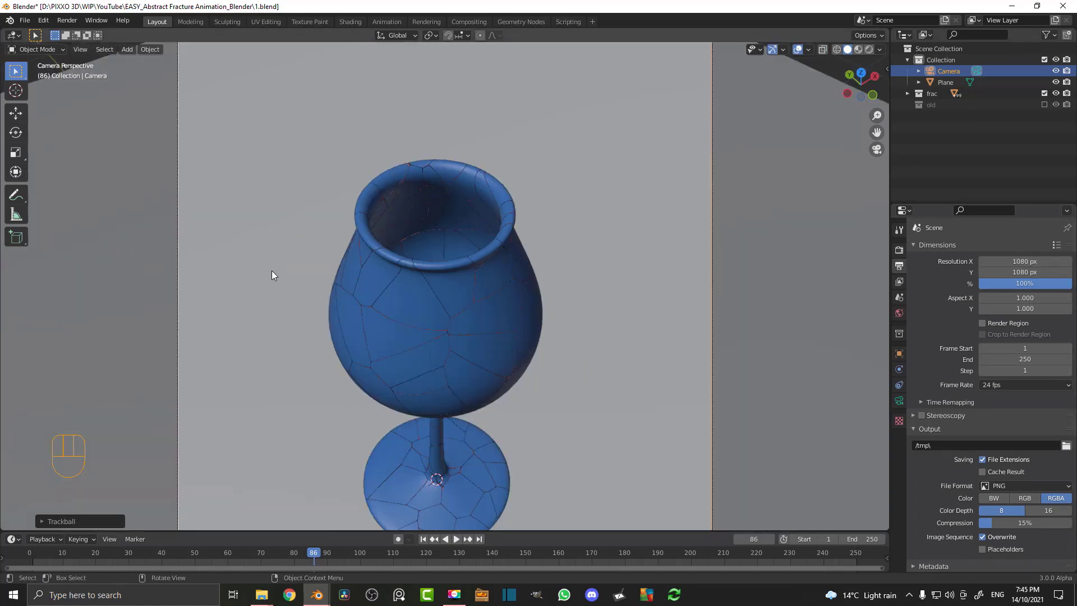
Set the camera's focal length to 125 mm.
left_click(899, 401)
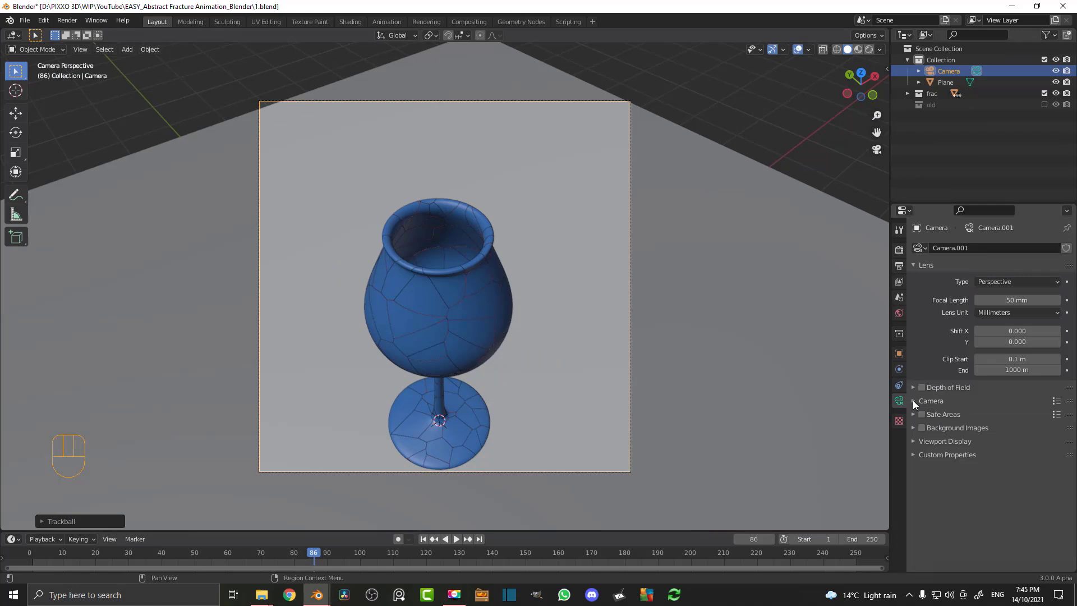
left_click(984, 300)
type("125")
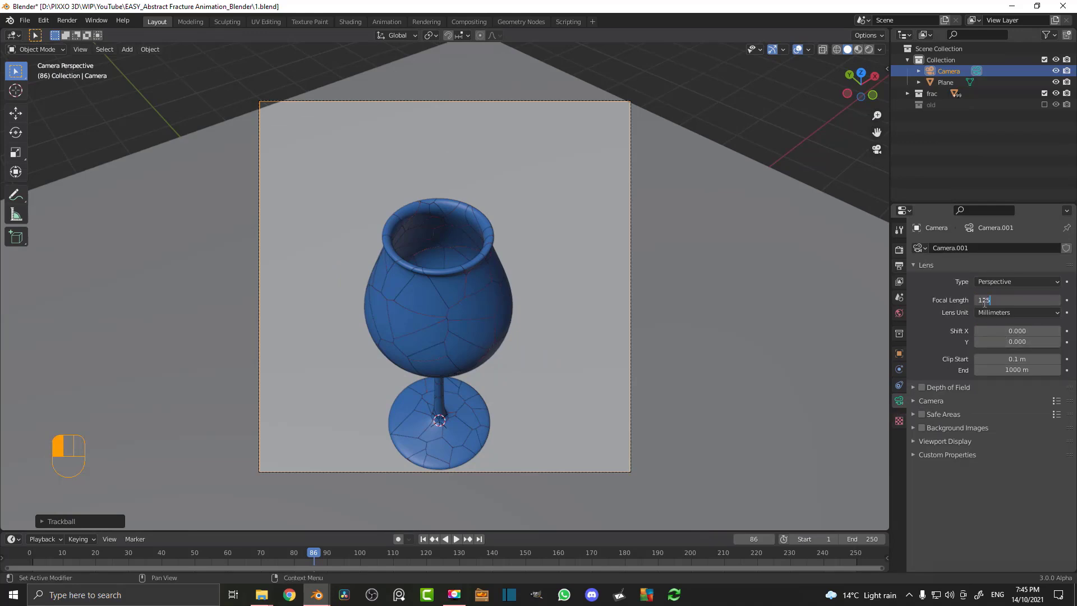
key("Return")
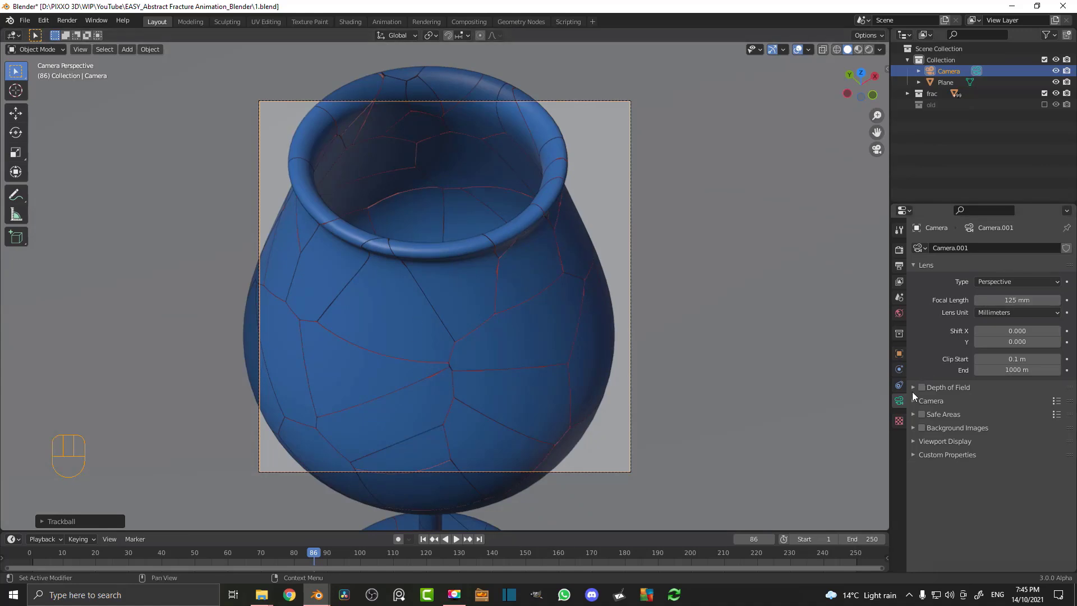
scroll(460, 321, "down", 2)
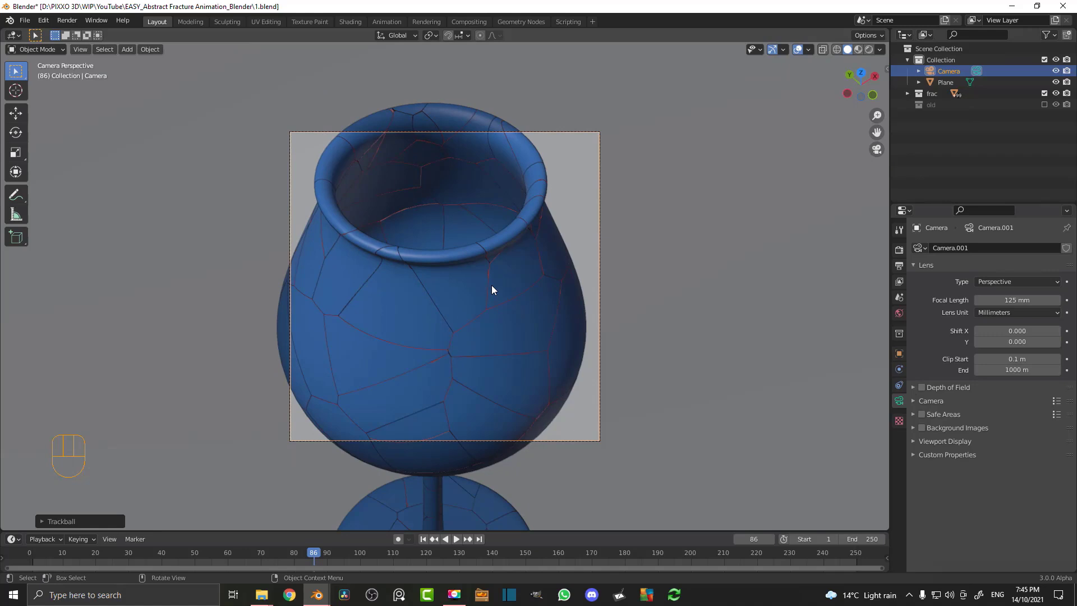
Pull the camera back about 4.6 m along its local Z axis to fit the whole bowl in the frame.
key("g")
key("z")
key("z")
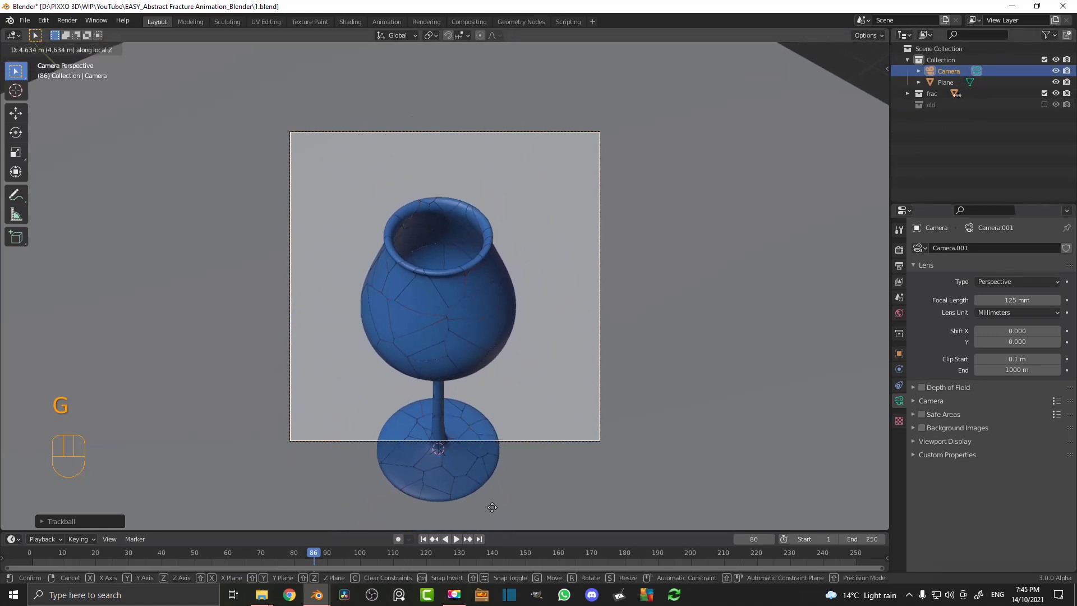
left_click(485, 501)
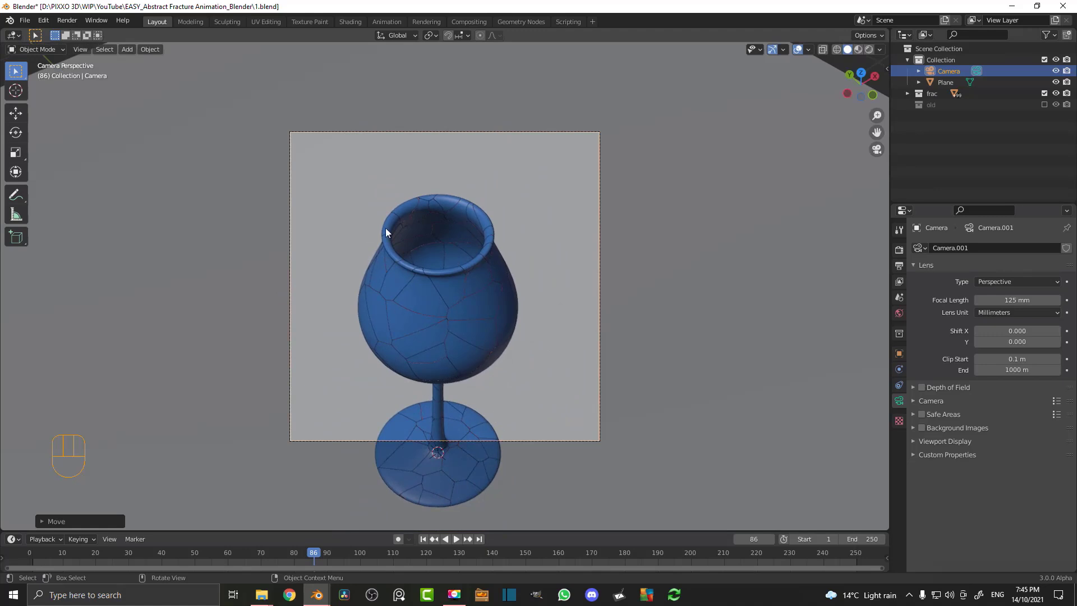
scroll(462, 219, "up", 3)
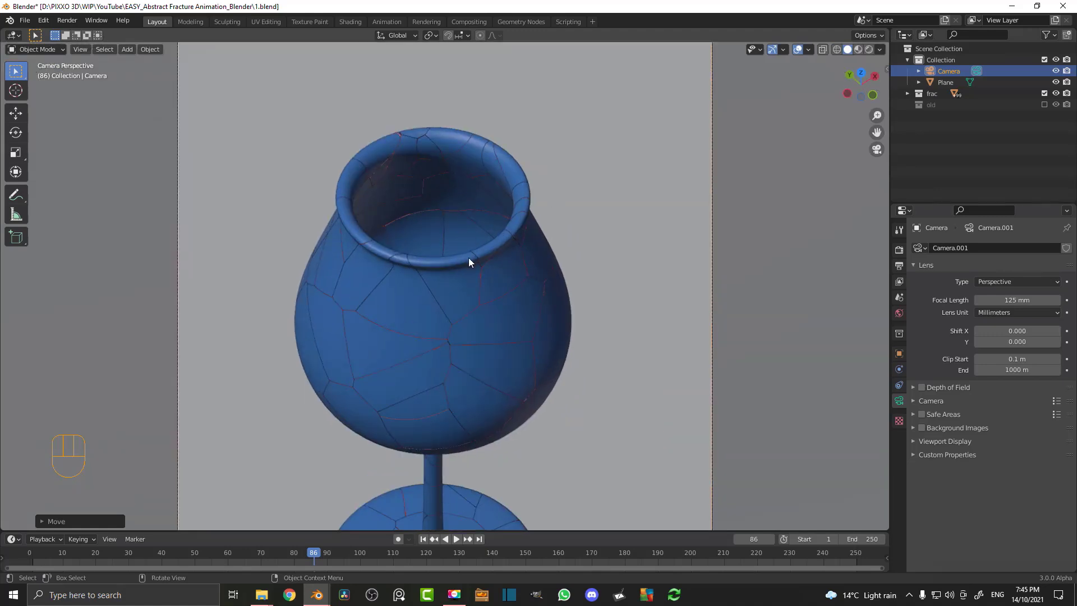
scroll(468, 262, "down", 4)
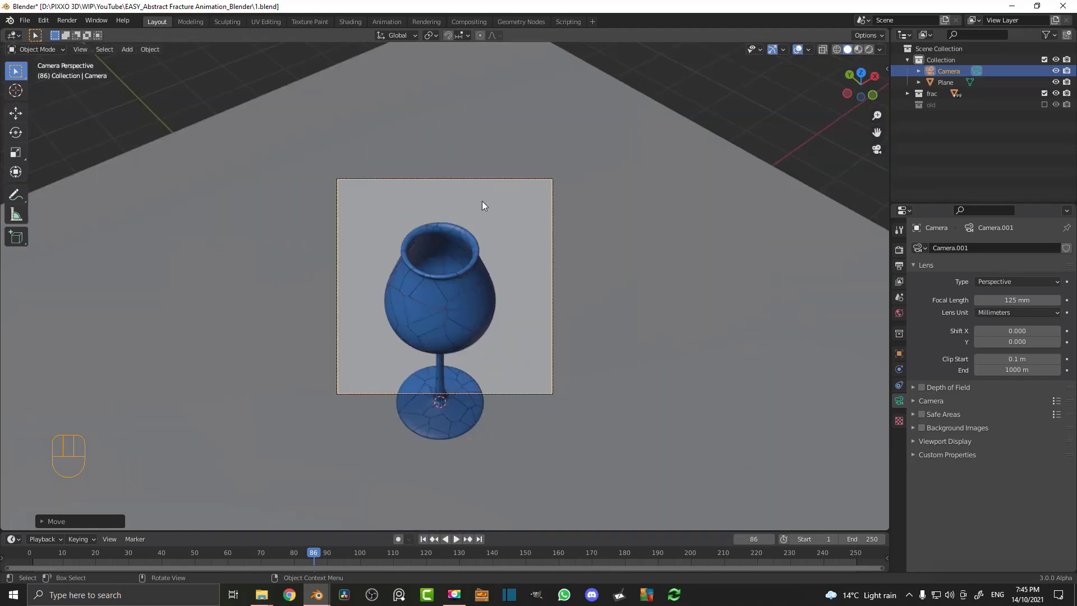
Save the Blender file.
key("ctrl+s")
key("ctrl+s")
key("ctrl+s")
scroll(508, 236, "up", 4)
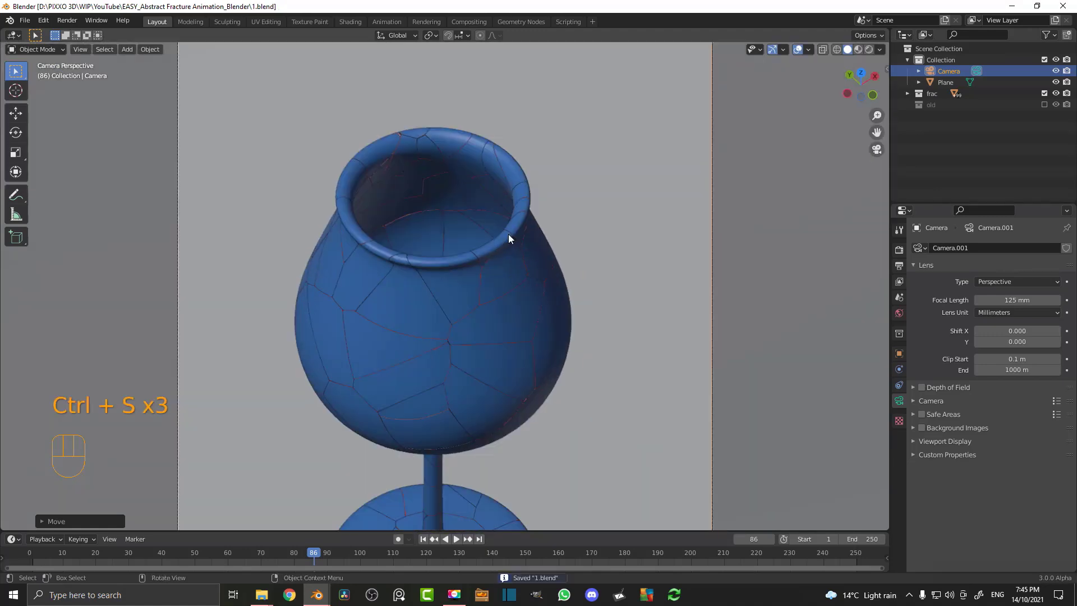
Set the animation's end frame to 110.
scroll(509, 233, "up", 1)
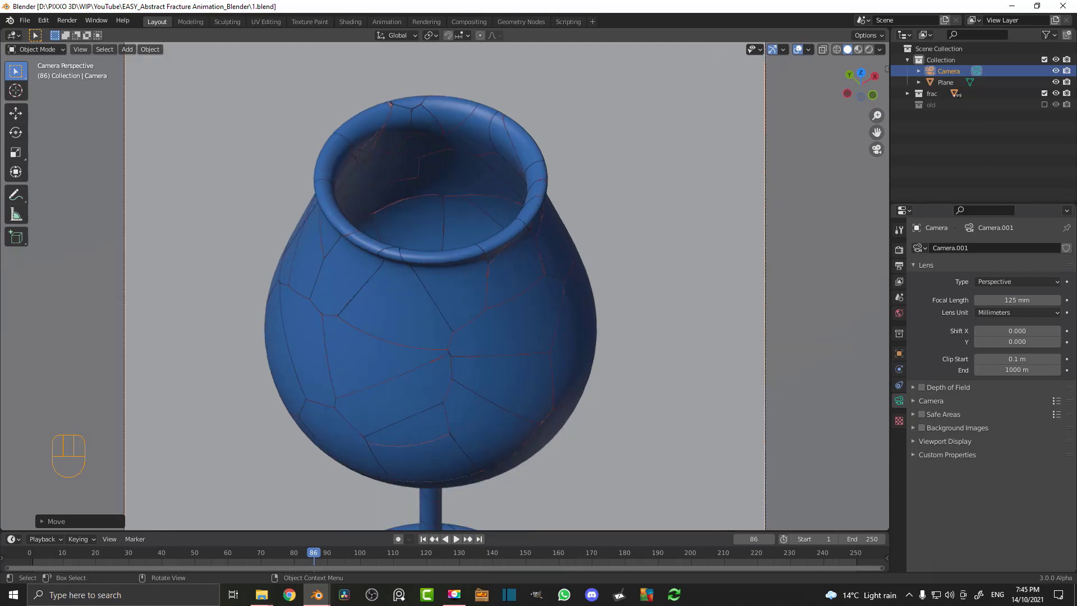
scroll(510, 301, "down", 2)
scroll(509, 301, "up", 2)
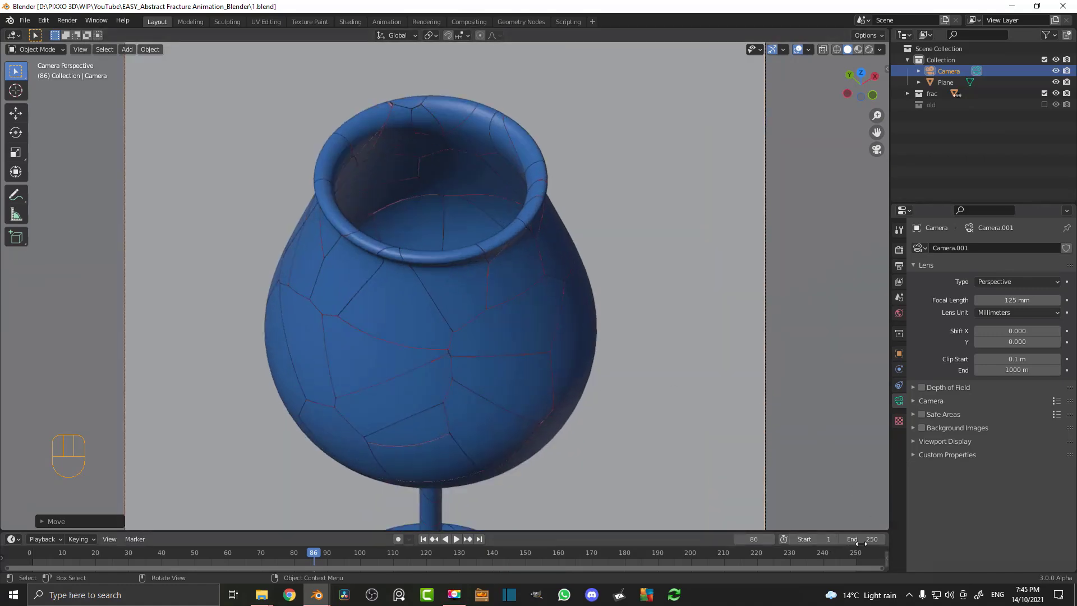
left_click(859, 540)
type("110")
key("Return")
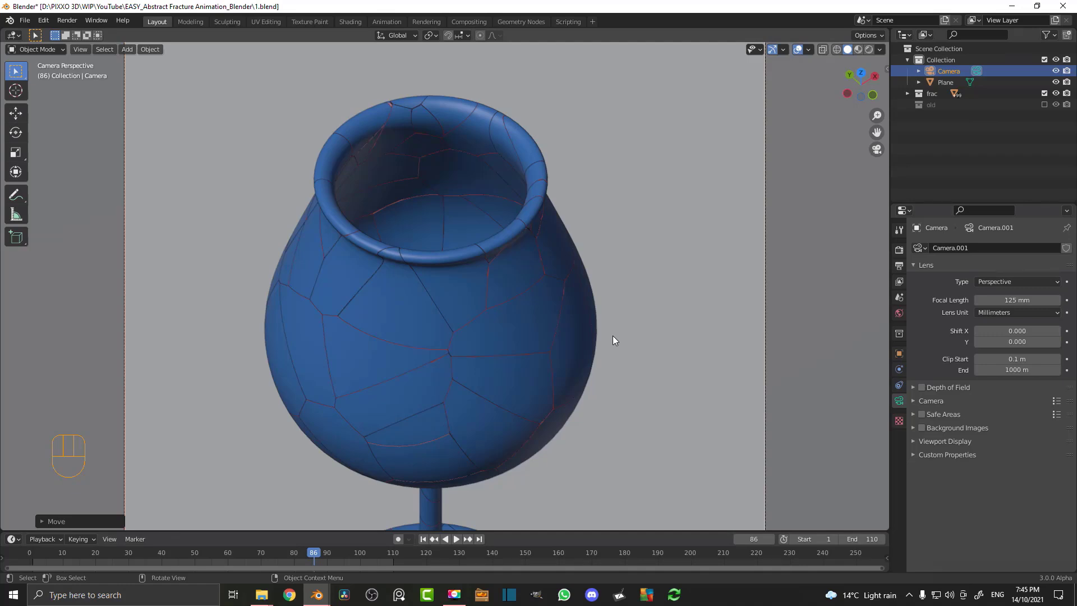
Select the front shard just below the rim, enlarge the timeline area and go to frame 1.
left_click(438, 271)
key("shift")
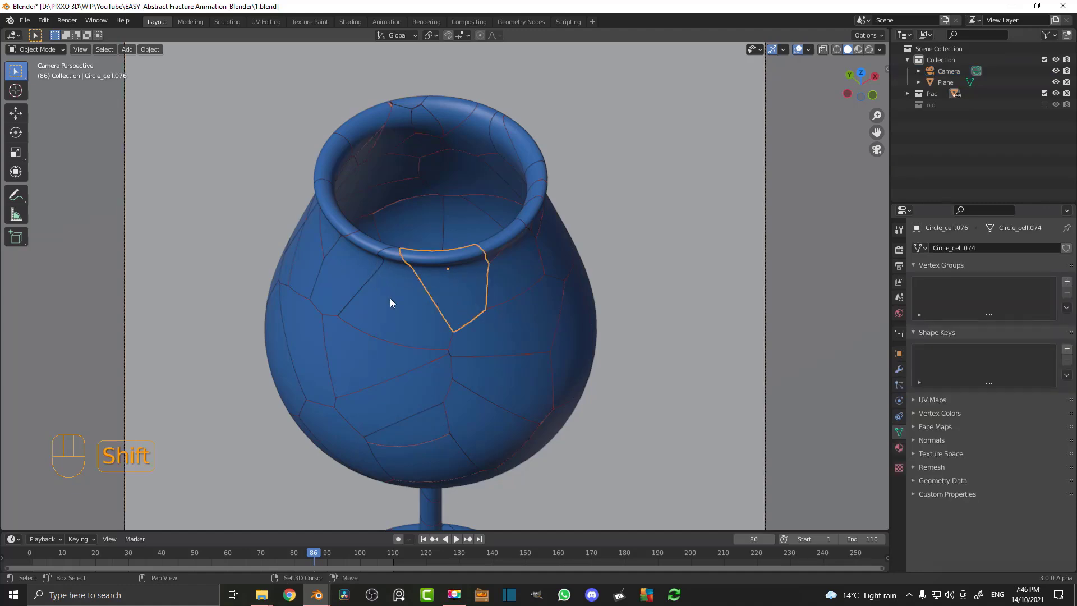
left_click_drag(217, 530, 33, 464)
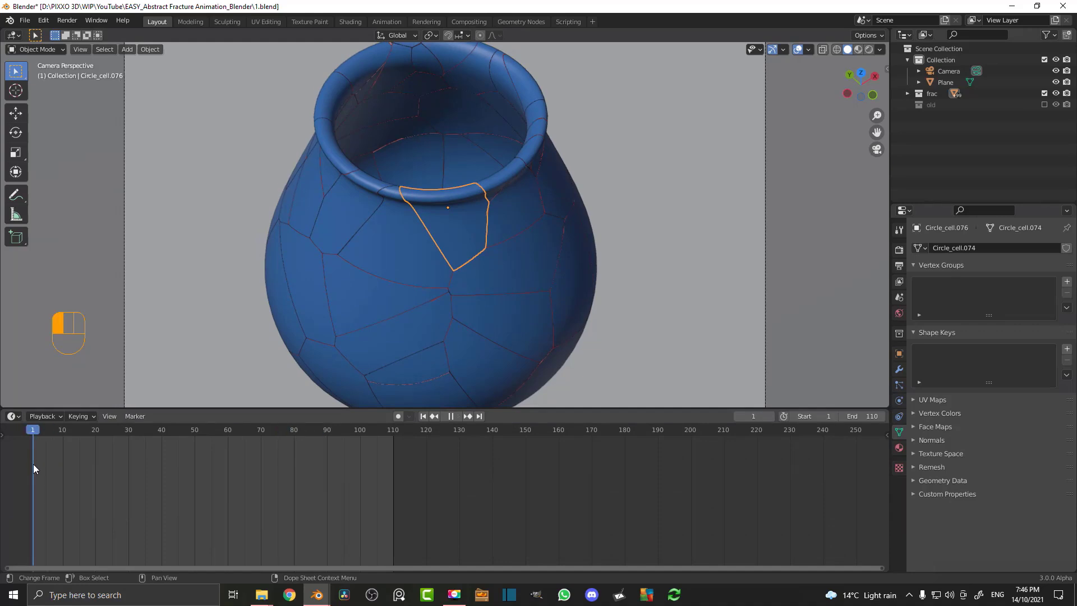
Add two more front bowl shards to the selection and insert Location & Rotation keyframes for all three at frame 1.
left_click(375, 290, "shift")
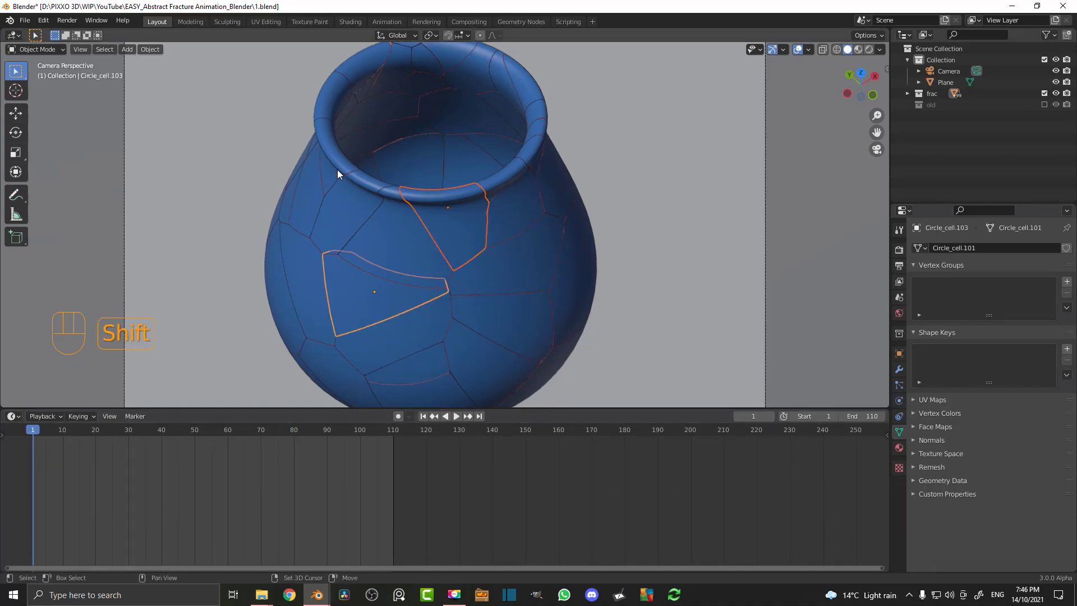
left_click(517, 265, "shift")
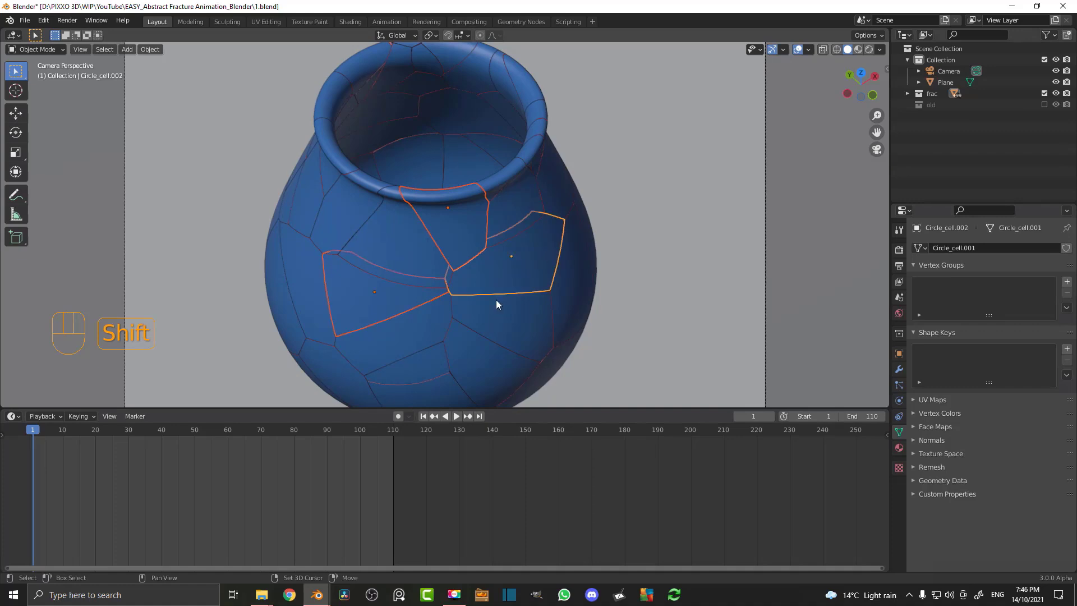
left_click(446, 265, "shift")
left_click(452, 271, "shift")
scroll(460, 269, "down", 2)
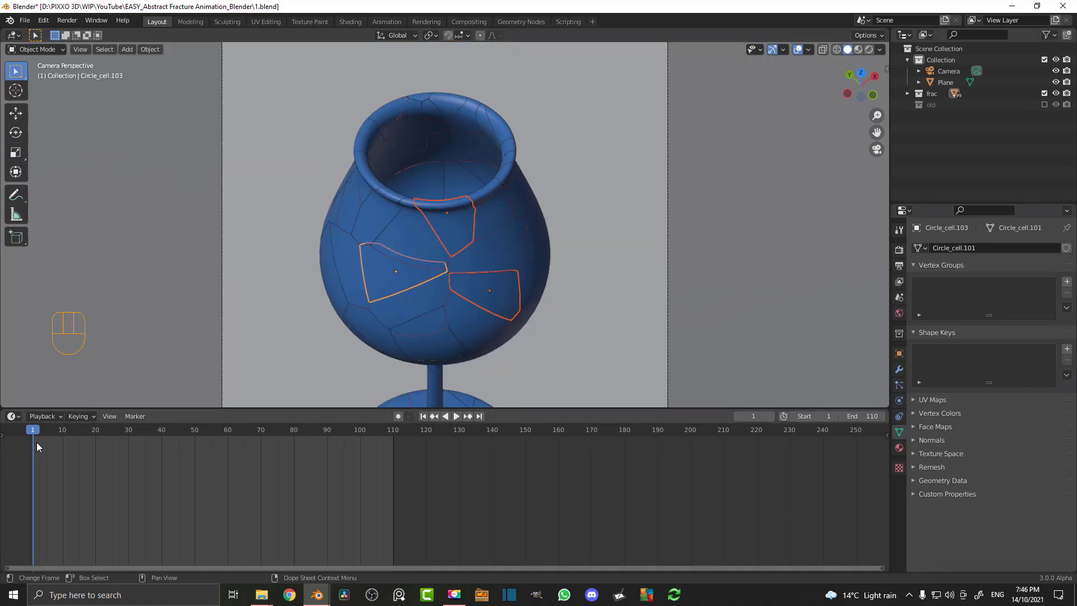
scroll(407, 234, "up", 2)
key("i")
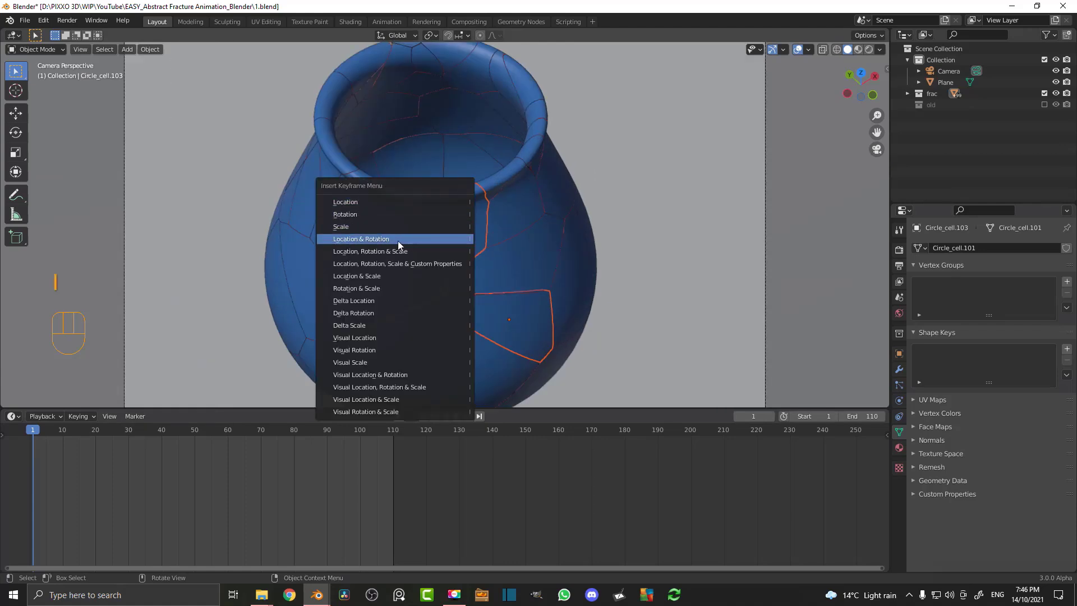
left_click(416, 242)
Go to frame 50 and, in top view, move the three selected shards outward from the glass toward the camera.
left_click_drag(56, 442, 195, 446)
key("KP_7")
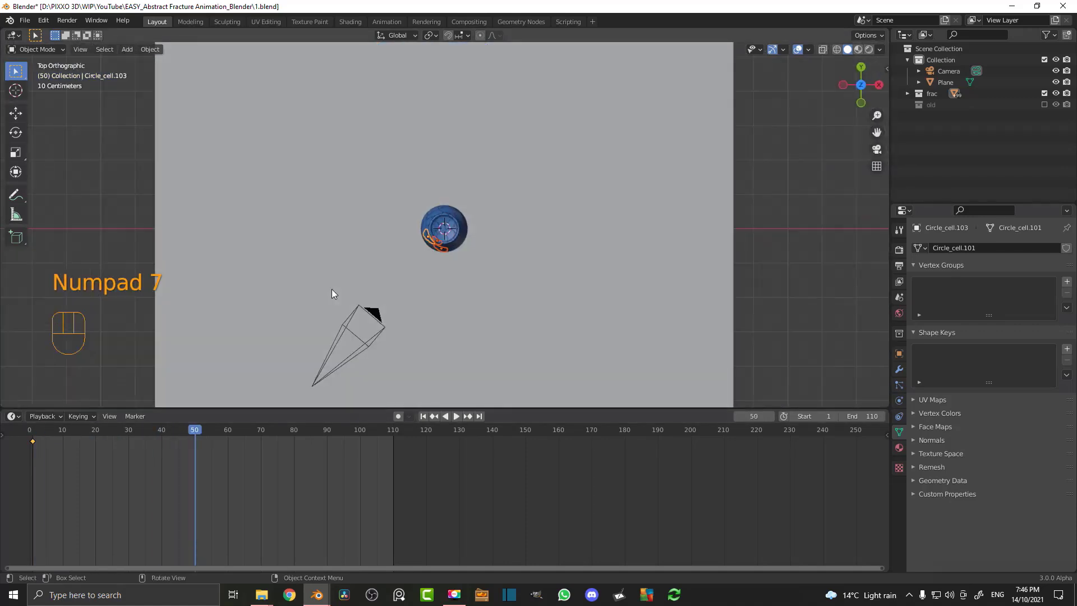
scroll(437, 253, "up", 4)
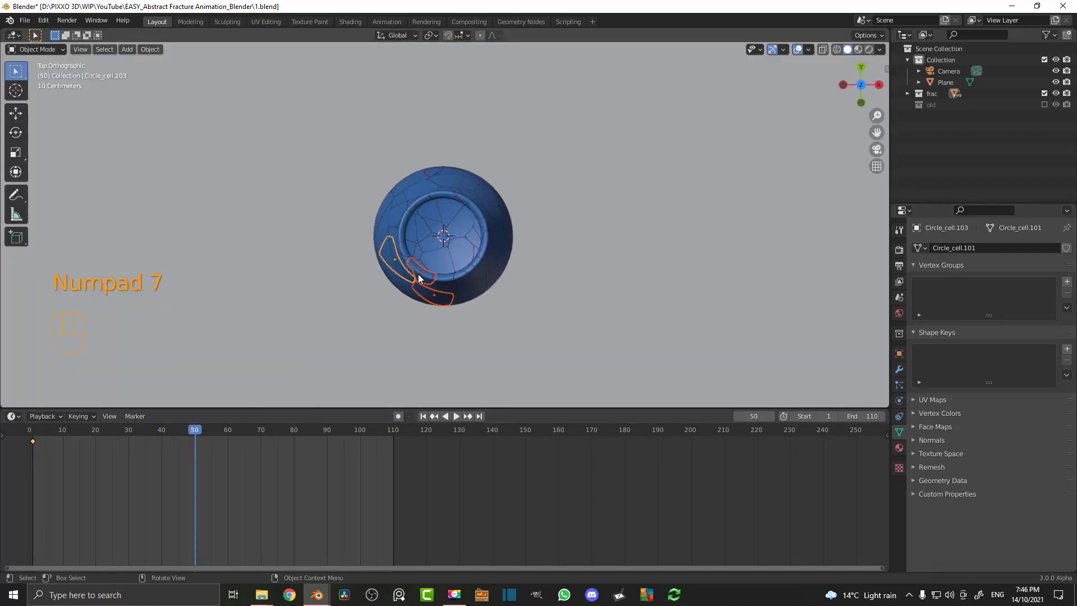
key("g")
left_click(392, 297)
middle_click_drag(395, 358, 419, 241, "shift")
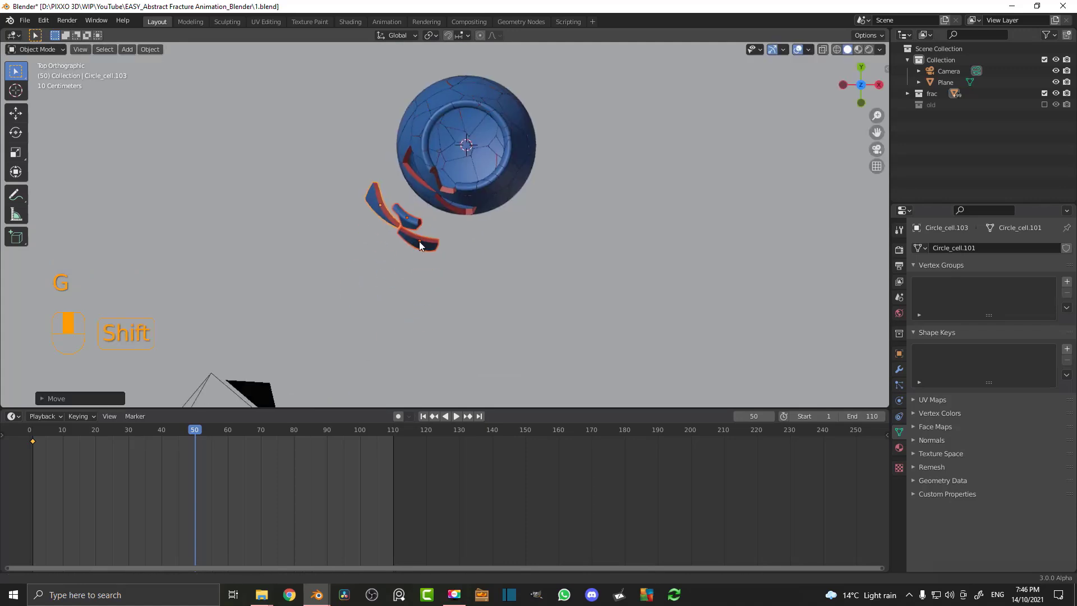
Move the detached shards individually in top view to spread them apart in front of the glass.
scroll(419, 242, "up", 3)
left_click(392, 264)
key("g")
left_click(403, 297)
key("g")
left_click(384, 211)
left_click(385, 211)
key("g")
Trackball-rotate each of the three detached shards to give it a different tilt.
middle_click_drag(385, 211, 418, 163)
key("r")
key("r")
left_click(298, 219)
left_click(298, 219)
key("r")
key("r")
left_click(294, 217)
left_click(431, 283)
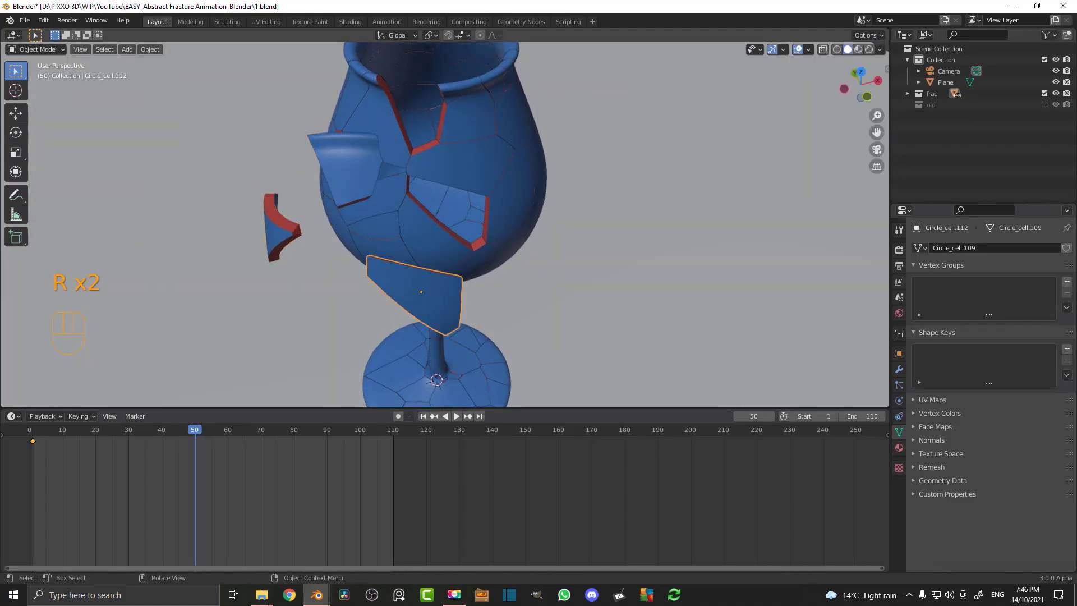
key("r")
key("r")
left_click(433, 230)
Select all three detached shards and insert Location & Rotation keyframes for them at frame 50.
middle_click_drag(433, 230, 397, 192)
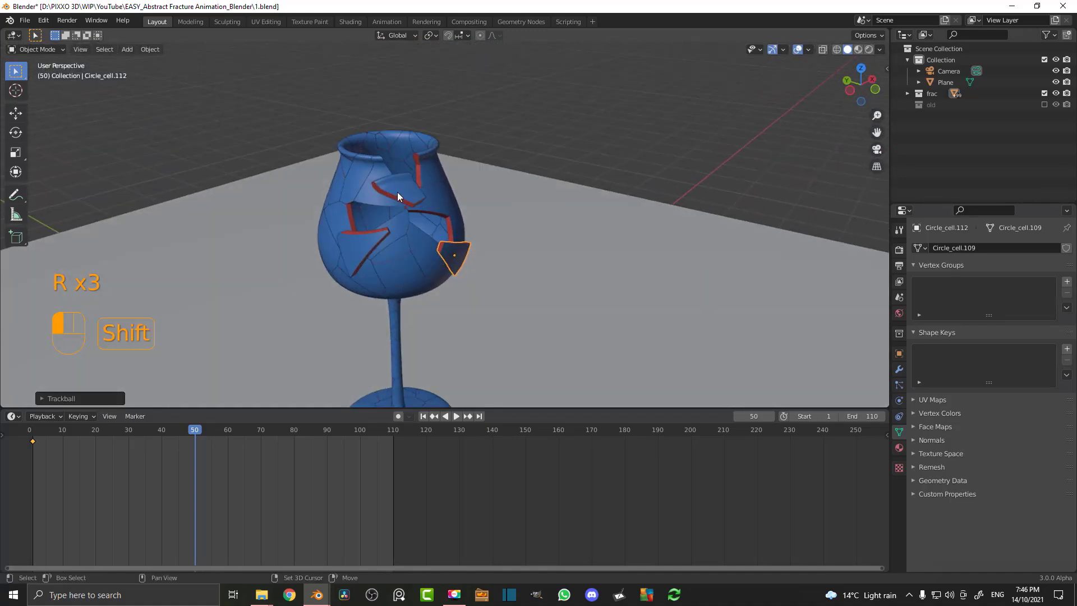
left_click(397, 191, "shift")
left_click(369, 244, "shift")
middle_click_drag(466, 220, 379, 228)
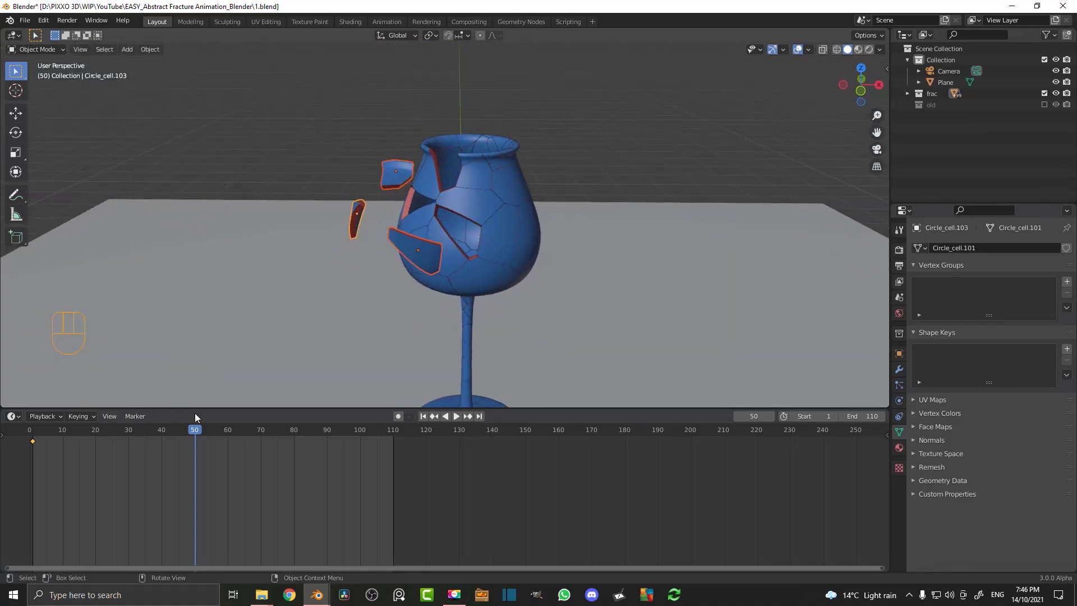
key("i")
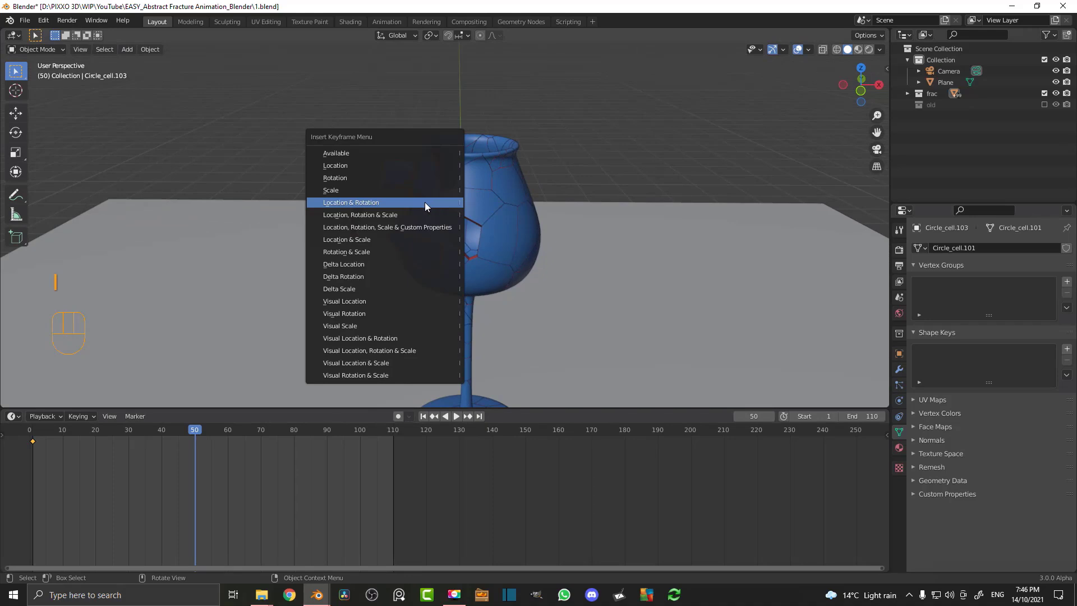
left_click(386, 202)
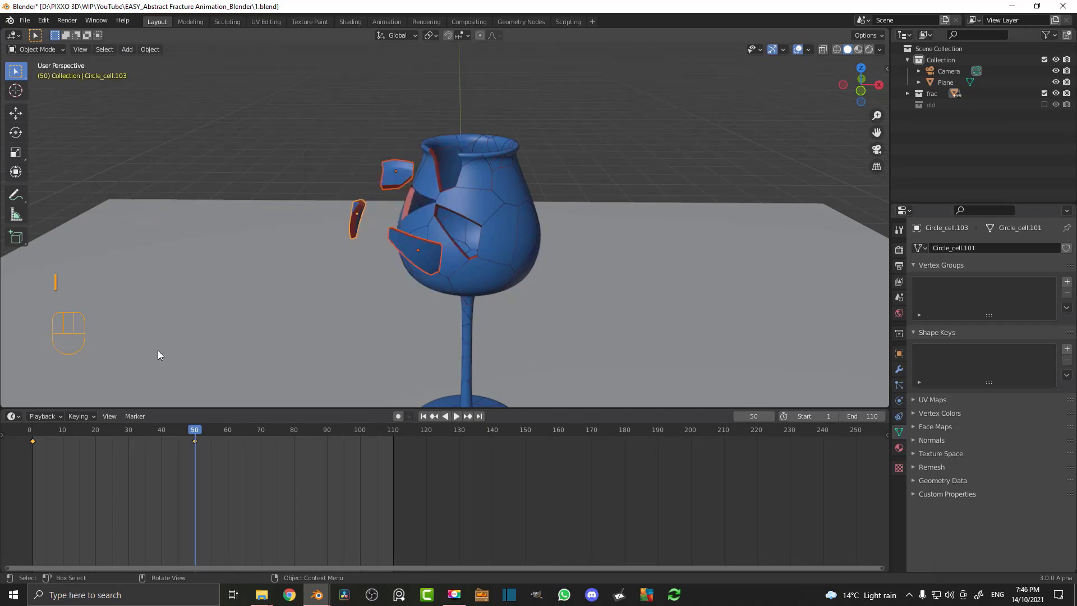
Play the animation from the start and check from several angles how the three shards break away from the glass.
key("shift+Left")
middle_click_drag(338, 205, 362, 224)
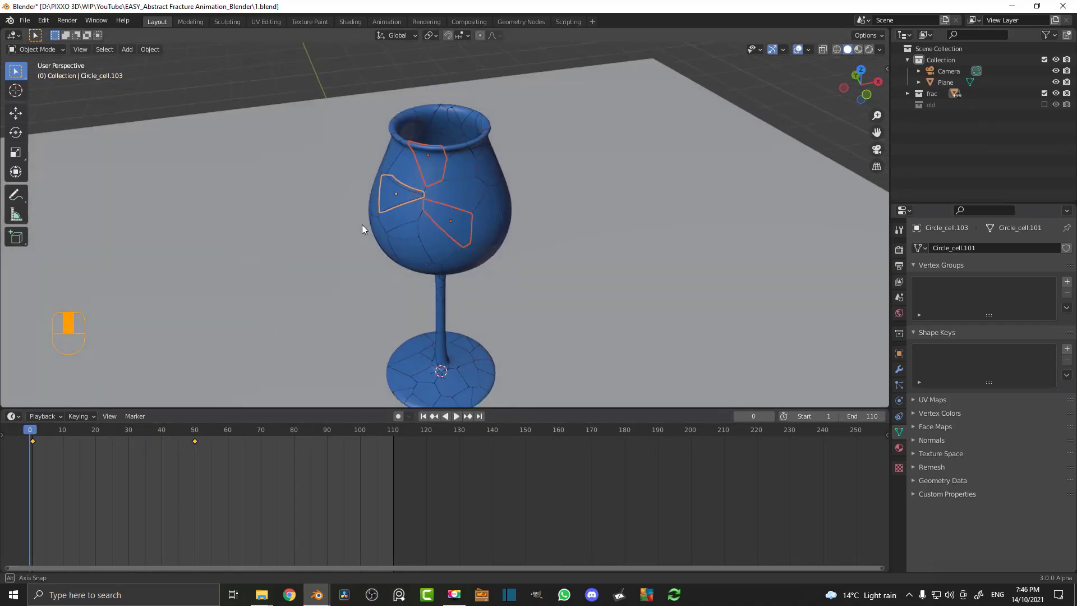
scroll(578, 177, "up", 4)
key("space")
middle_click_drag(578, 174, 520, 173)
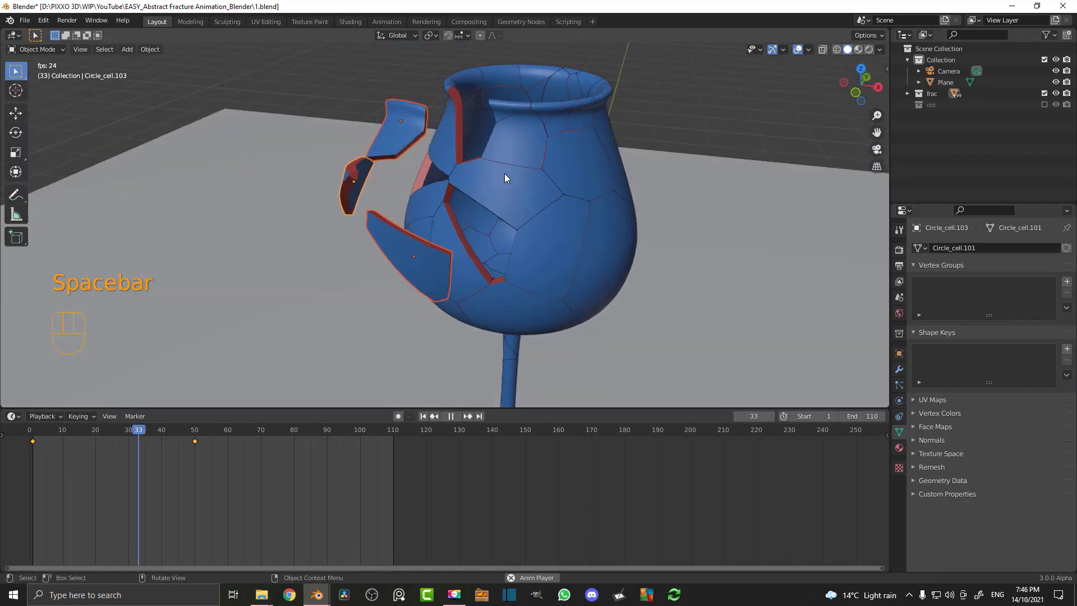
Move the three detached shards' end keyframes to frame 90 to slow the break-away.
key("space")
middle_click_drag(359, 190, 398, 208)
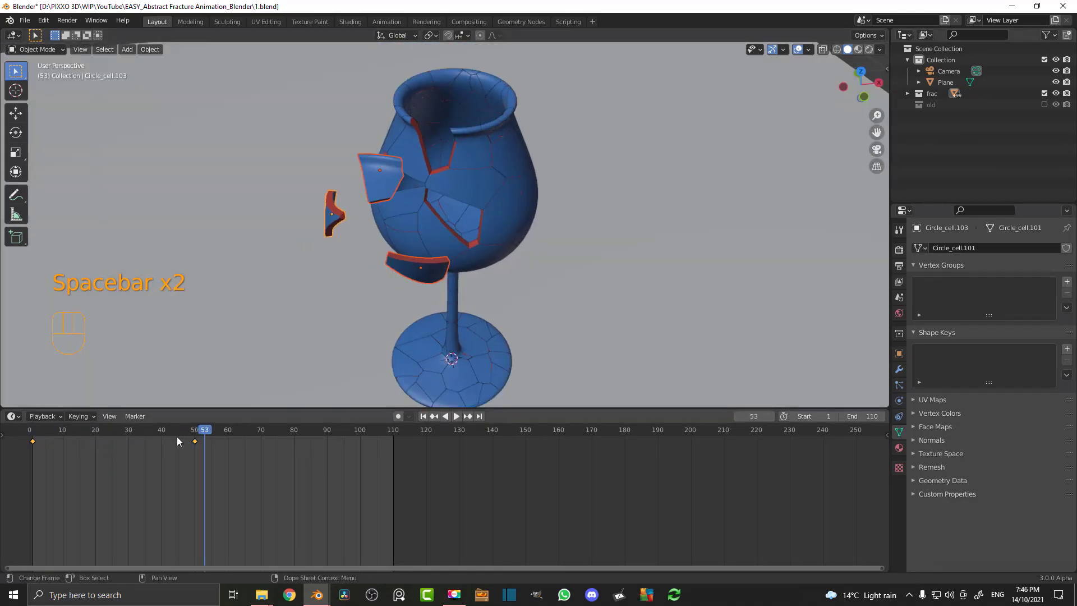
left_click_drag(212, 452, 152, 429)
key("g")
left_click(336, 468)
Play the retimed animation and check the shards' motion through the camera view.
key("space")
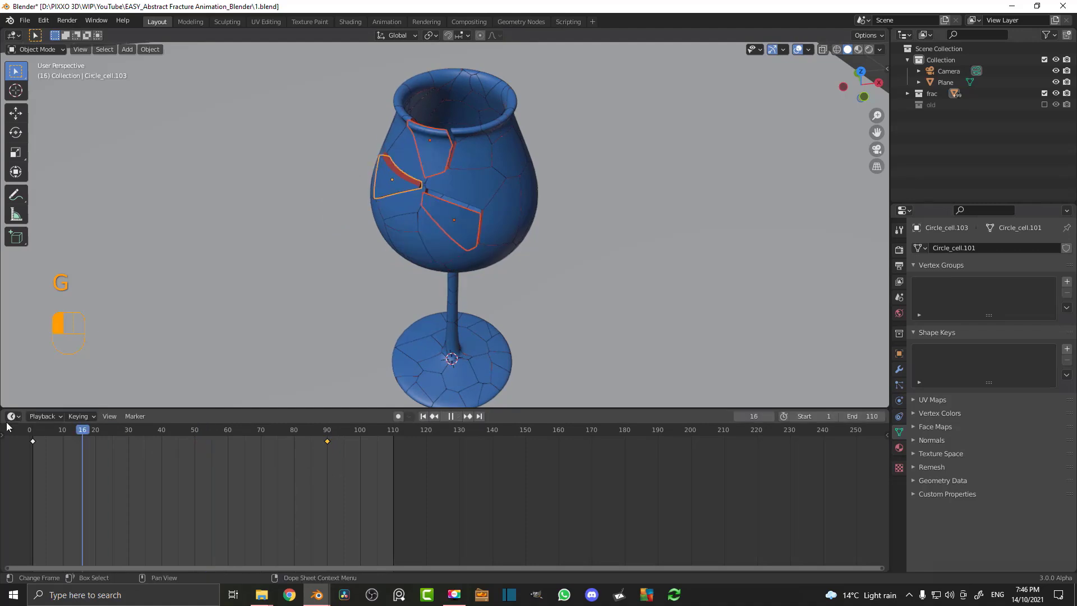
middle_click_drag(613, 226, 647, 234)
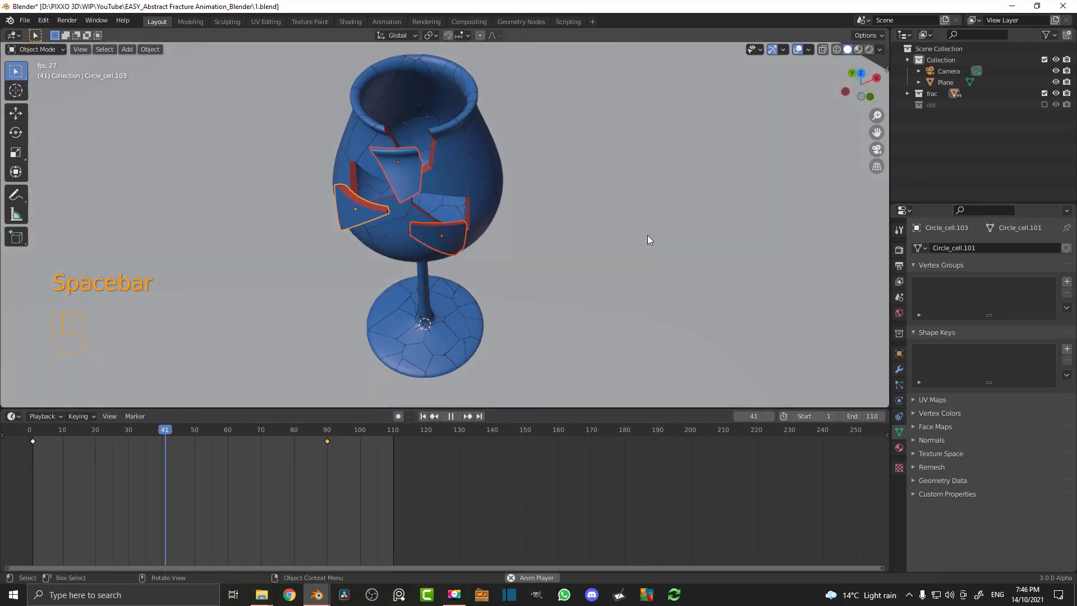
key("KP_0")
key("KP_0")
key("space")
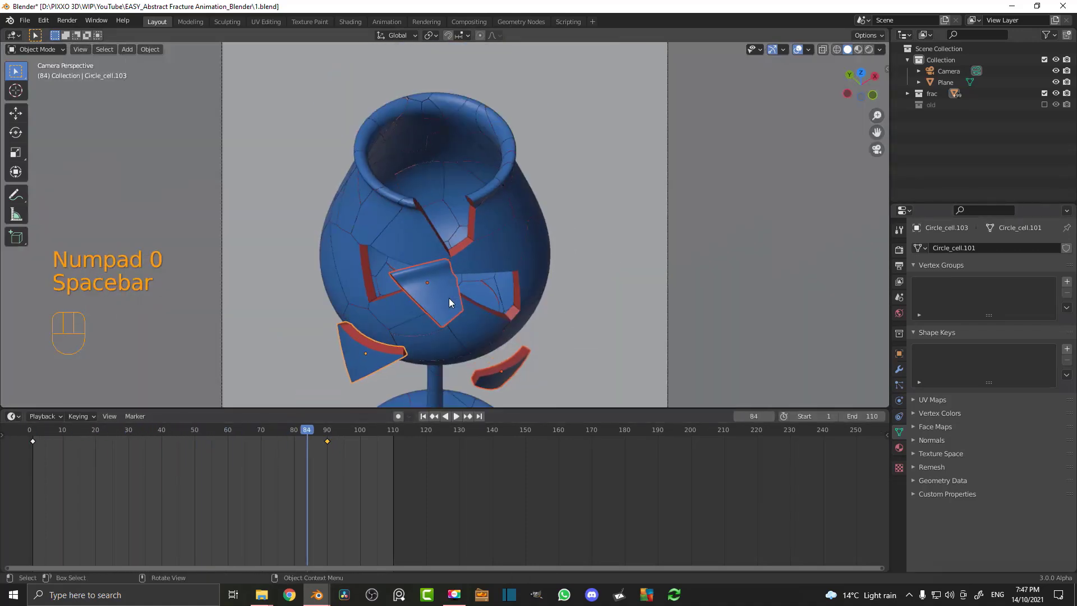
Select the four shards bordering the opening and insert Location & Rotation keyframes for them at frame 20.
left_click(386, 248)
left_click(382, 217, "shift")
left_click(504, 217, "shift")
left_click(502, 258, "shift")
key("space")
left_click(116, 449)
left_click(94, 448)
key("space")
key("i")
left_click(368, 176)
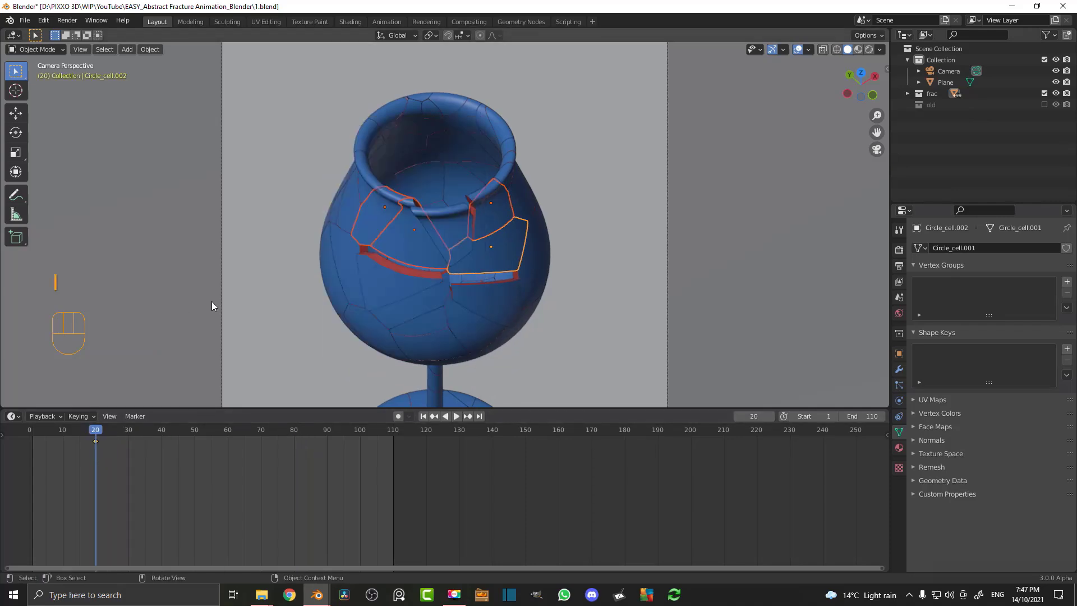
Go to frame 100 and move the four newly keyed shards together away from the glass in top view.
key("space")
left_click_drag(103, 435, 360, 449)
key("space")
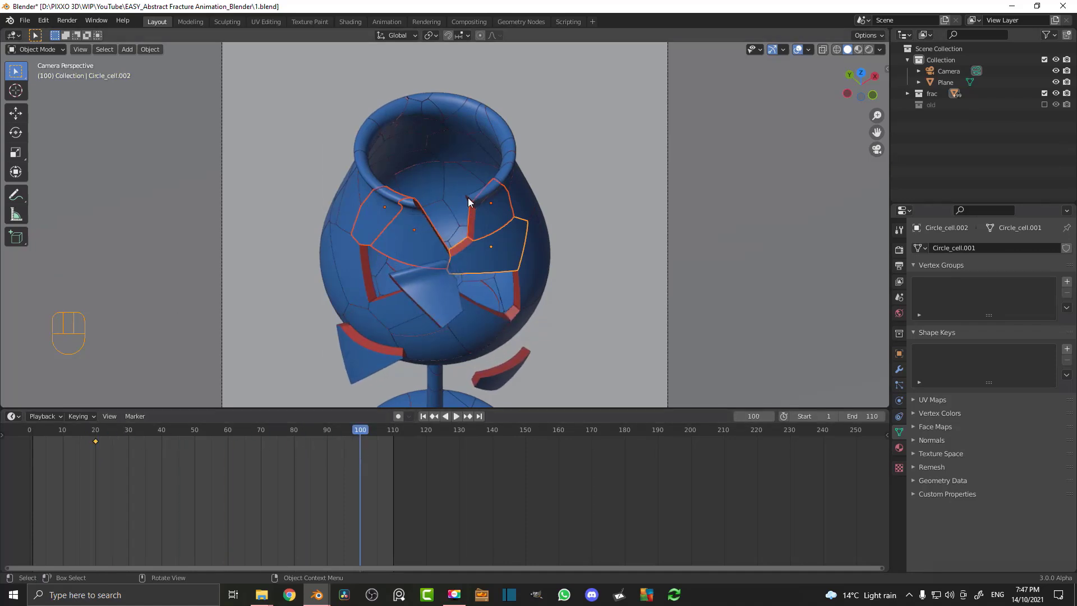
key("KP_7")
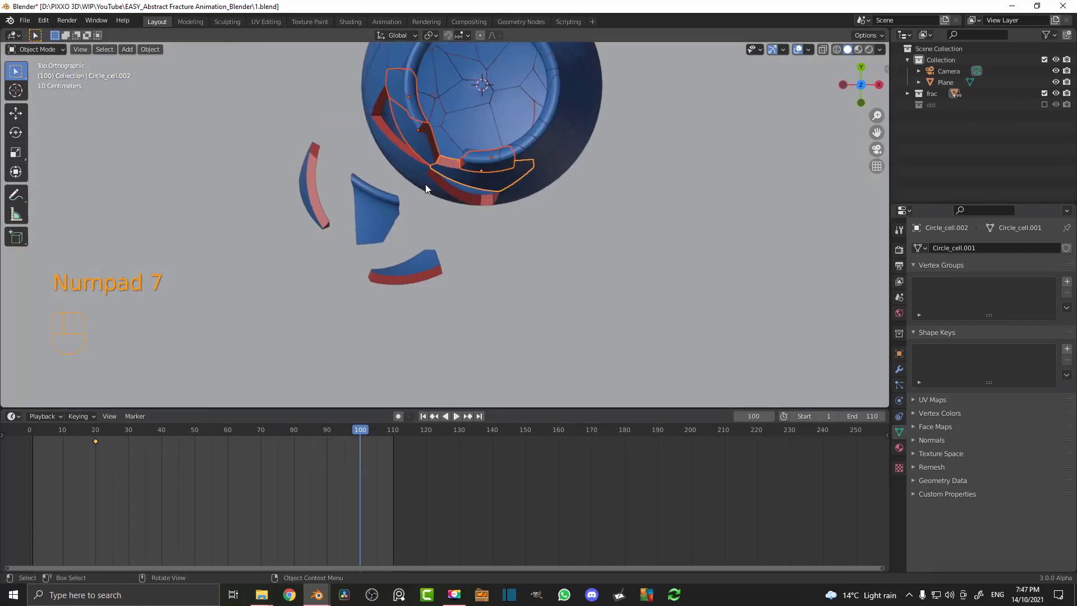
key("g")
left_click(419, 188)
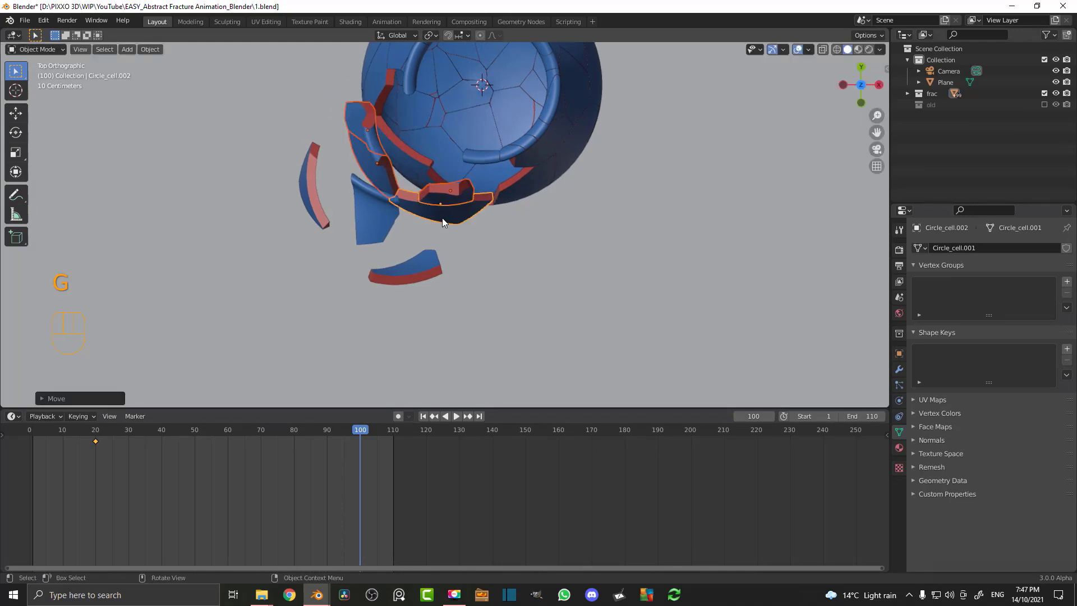
Separate the two front shards from each other by moving each one individually in top view.
left_click(455, 224)
key("g")
right_click(452, 216)
left_click(445, 213)
key("g")
left_click(492, 248)
left_click(453, 212)
key("g")
left_click(437, 205)
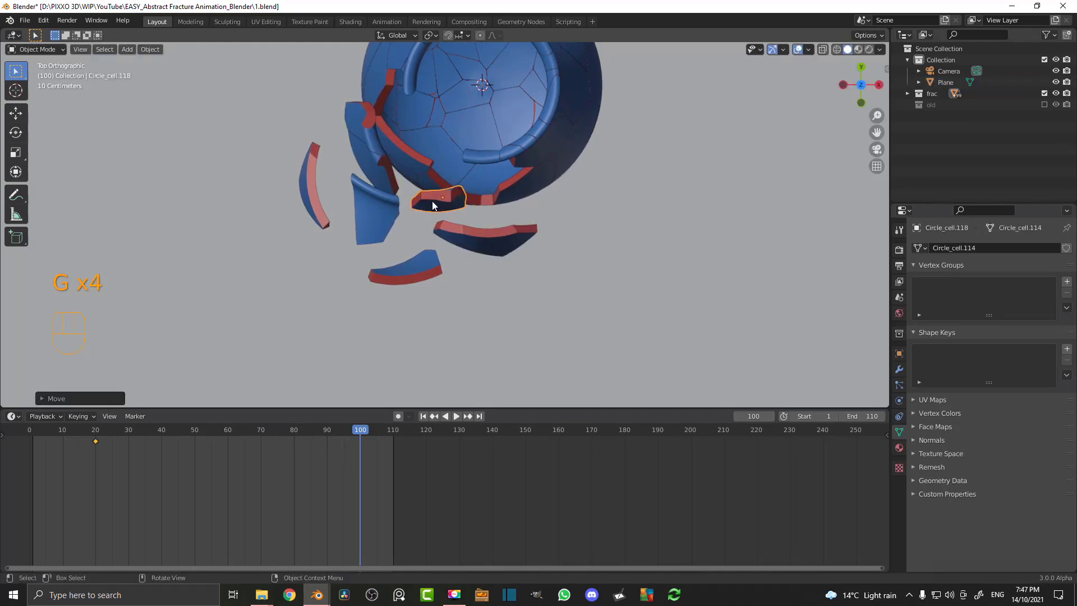
Move the left rim shard farther outward, and lower the neighbouring side shard in perspective view.
left_click(352, 119)
key("g")
left_click(300, 94)
left_click(372, 154)
middle_click_drag(372, 153, 382, 99)
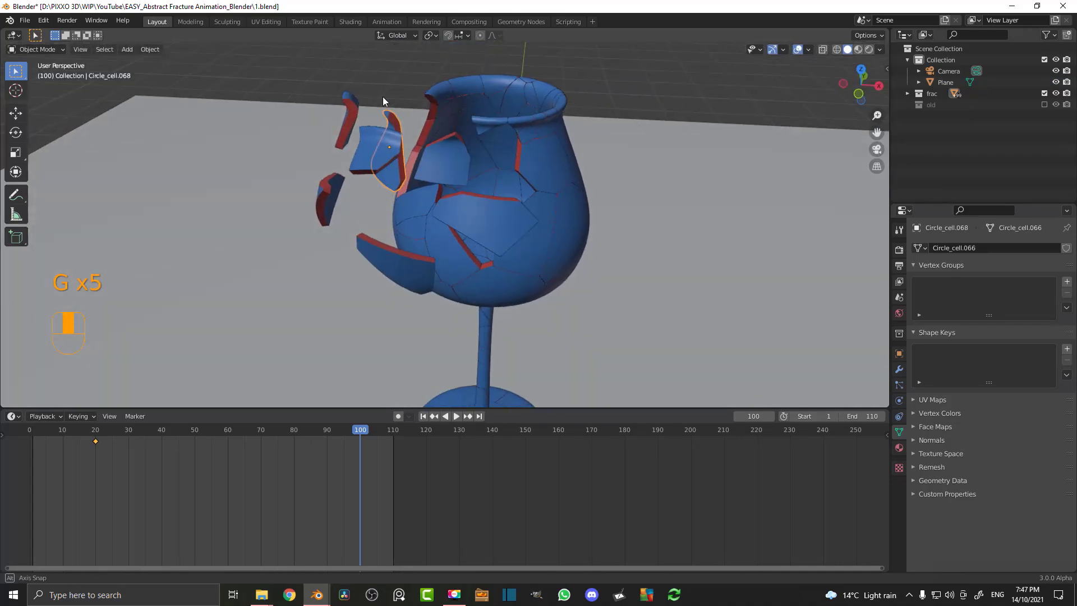
key("g")
left_click(393, 236)
Rotate each of the four newly moved shards individually to give it a different tilt.
middle_click_drag(393, 236, 443, 234)
key("r")
left_click(482, 221)
left_click(496, 216)
key("r")
left_click(551, 202)
left_click(281, 138)
key("r")
left_click(394, 160)
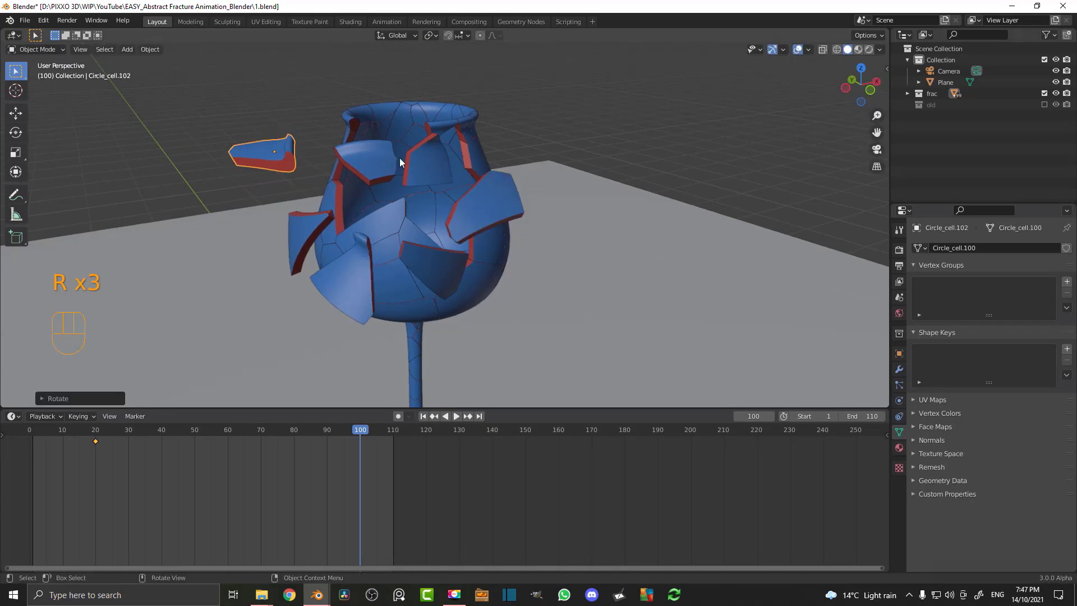
left_click(430, 164)
key("r")
left_click(453, 176)
Select the four newly tilted shards and insert Location & Rotation keyframes for them at frame 100.
middle_click_drag(452, 176, 477, 218)
left_click(493, 221)
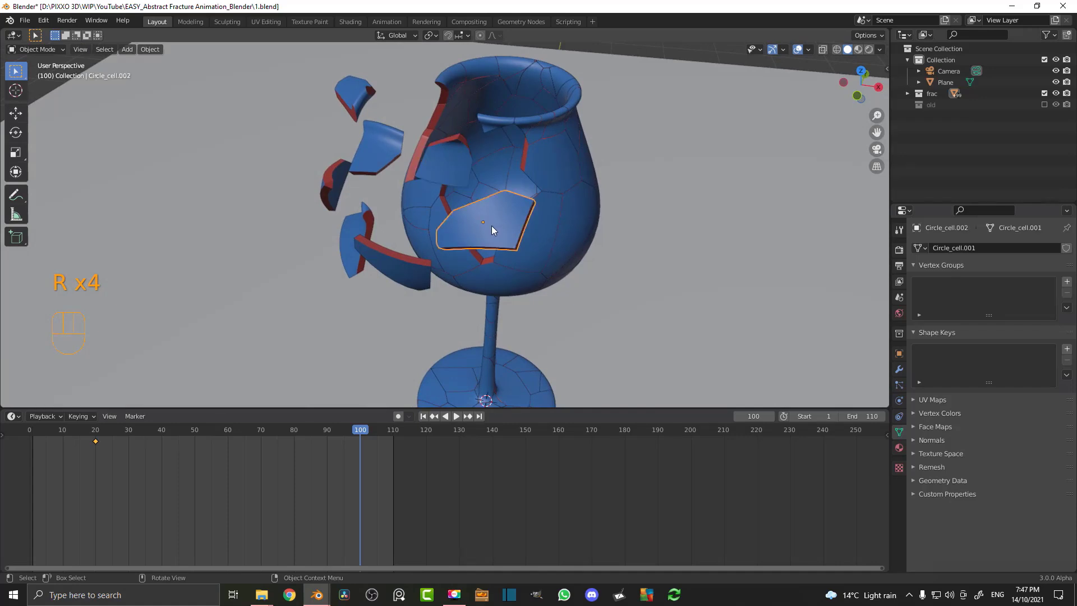
left_click(443, 171)
left_click(379, 157)
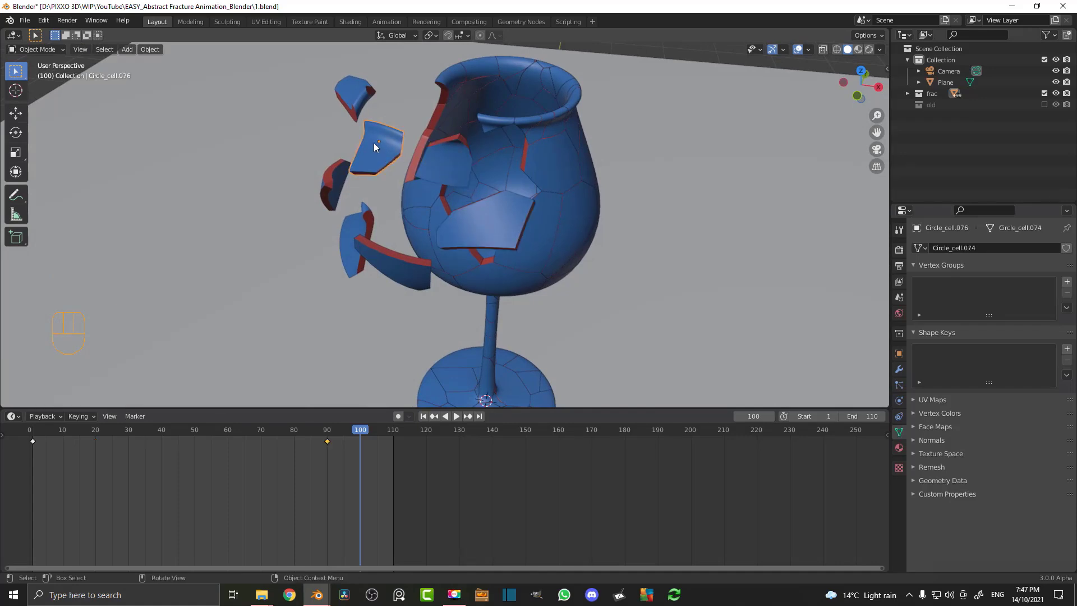
left_click(355, 97)
left_click(441, 154, "shift")
left_click(476, 221, "shift")
middle_click_drag(476, 222, 443, 215)
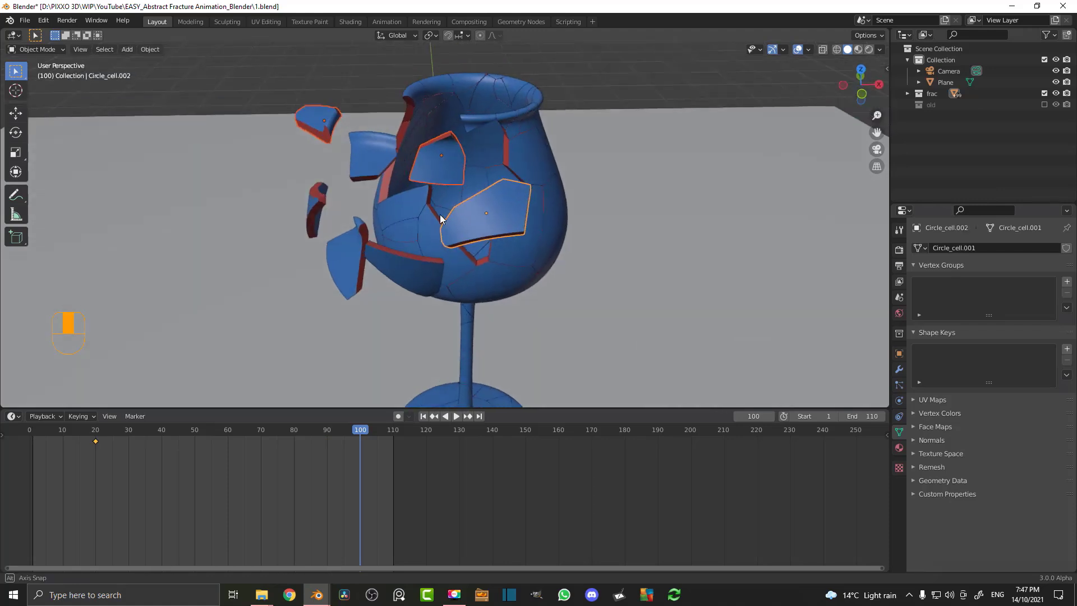
left_click(351, 251, "shift")
key("g")
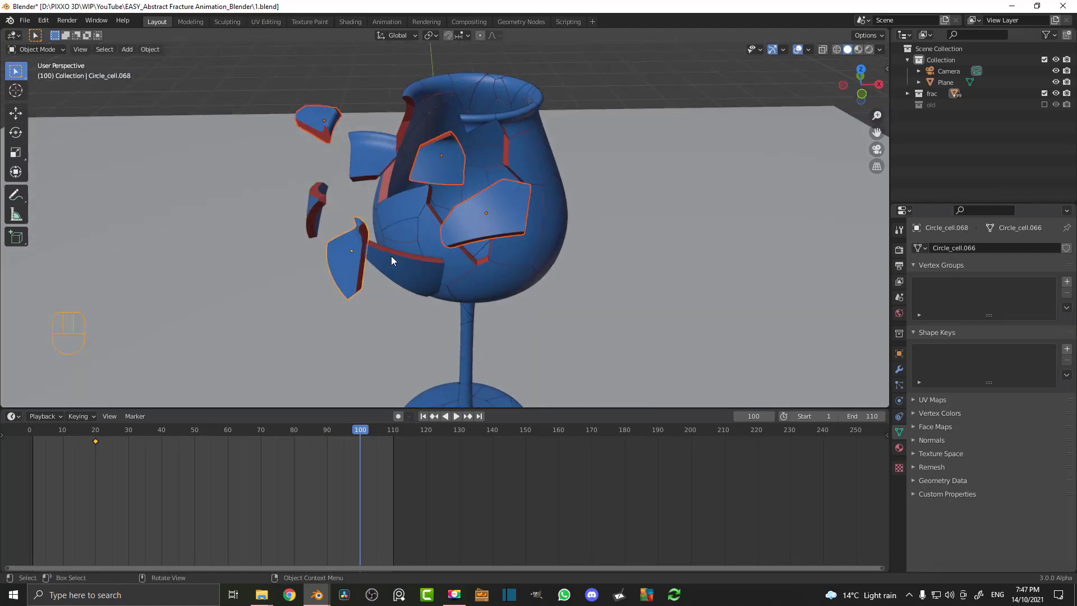
right_click(399, 196)
middle_click_drag(395, 223, 465, 161)
key("i")
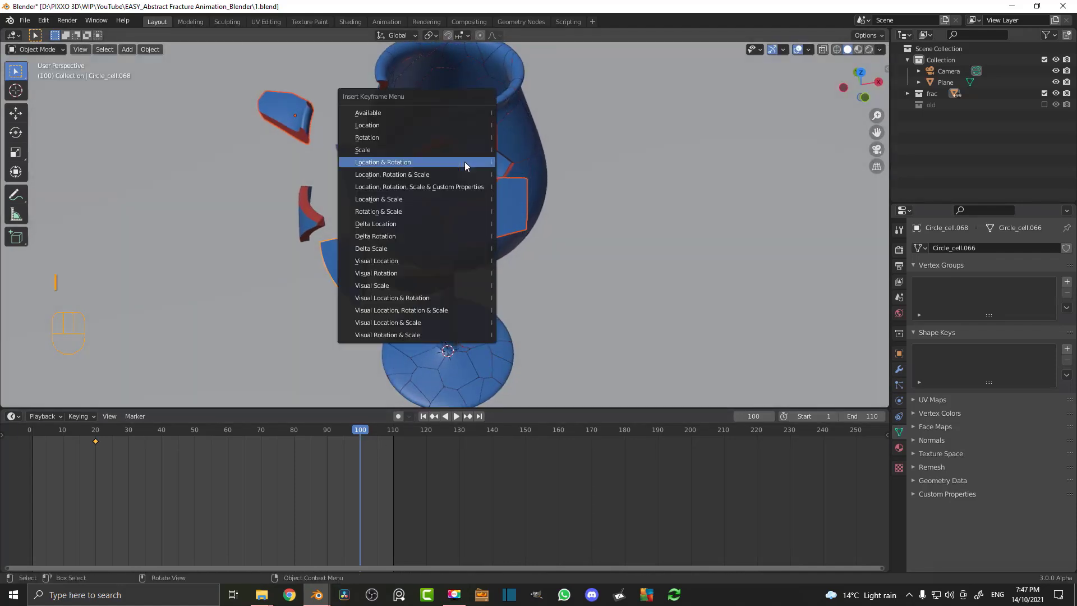
left_click(419, 163)
Play the animation from the start and check how both groups of shards leave the glass.
key("shift+ctrl+space")
left_click_drag(349, 432, 25, 427)
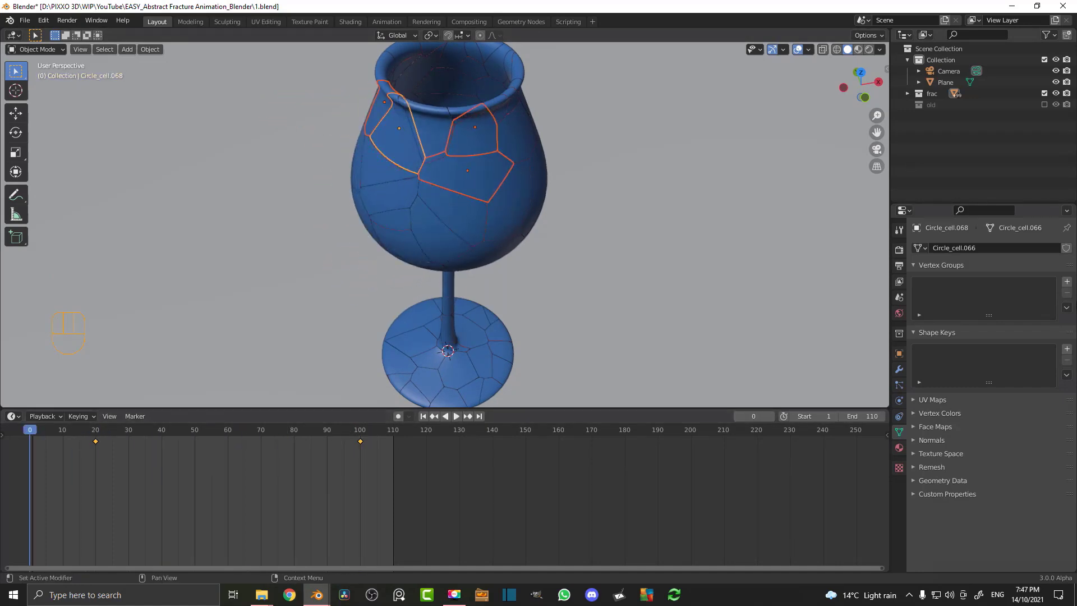
key("KP_0")
middle_click_drag(594, 185, 398, 204)
key("alt+a")
key("space")
key("space")
Select all seven detached shards and try moving them together farther away from the glass.
left_click(396, 242, "shift")
left_click(410, 299, "shift")
left_click(339, 335, "shift")
left_click(326, 274, "shift")
left_click(303, 234, "shift")
left_click(342, 162, "shift")
left_click(326, 206, "shift")
key("g")
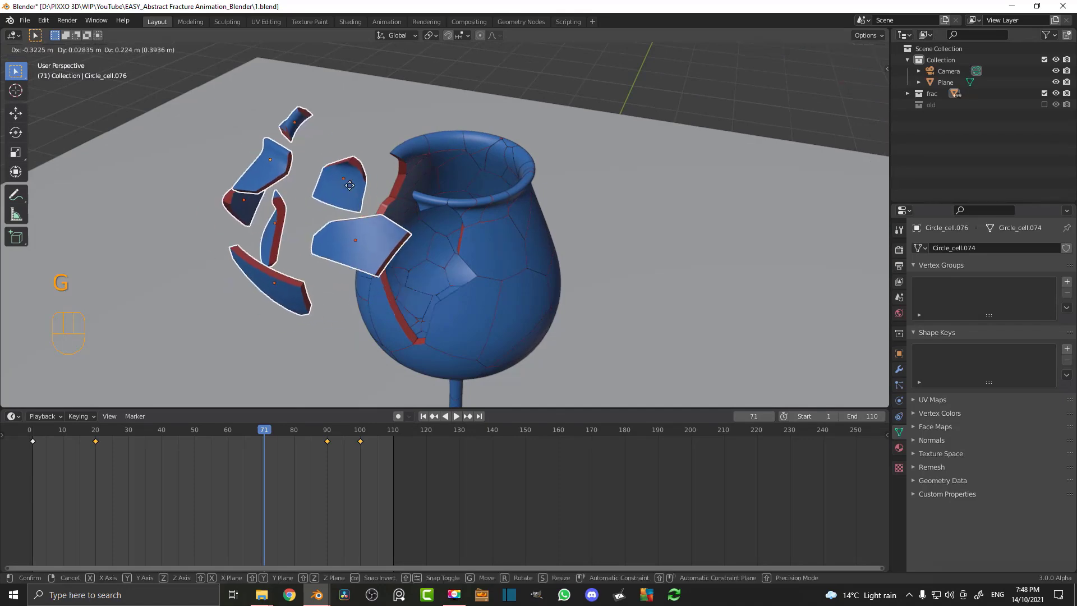
key("KP_7")
left_click(355, 184)
Try shifting all seven shards slightly outward at frame 110 and inserting Location & Rotation keyframes there.
key("space")
left_click_drag(326, 443, 393, 453)
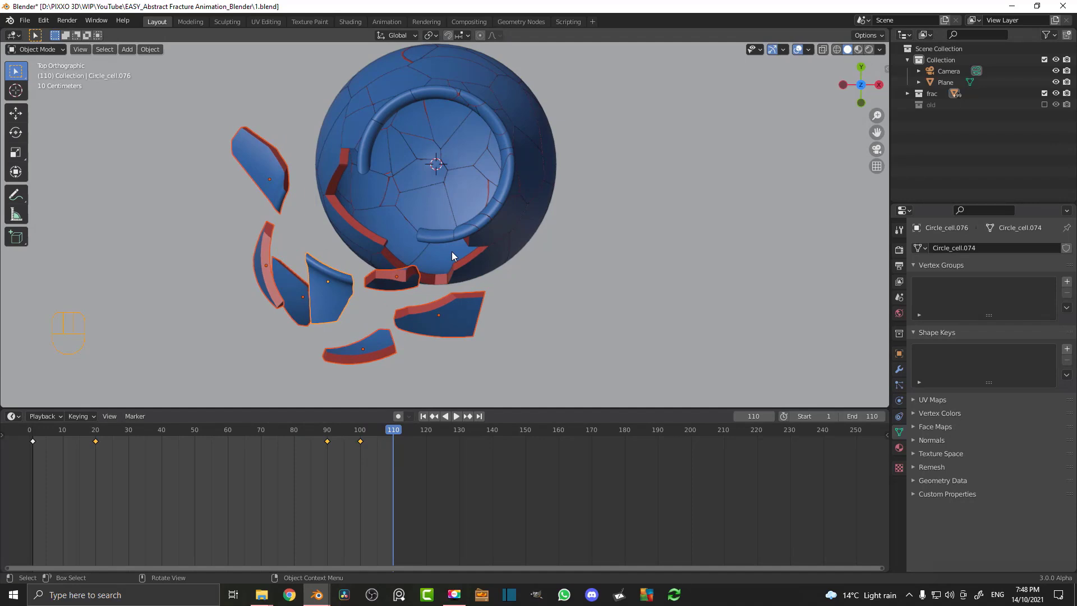
scroll(428, 260, "down", 2)
key("g")
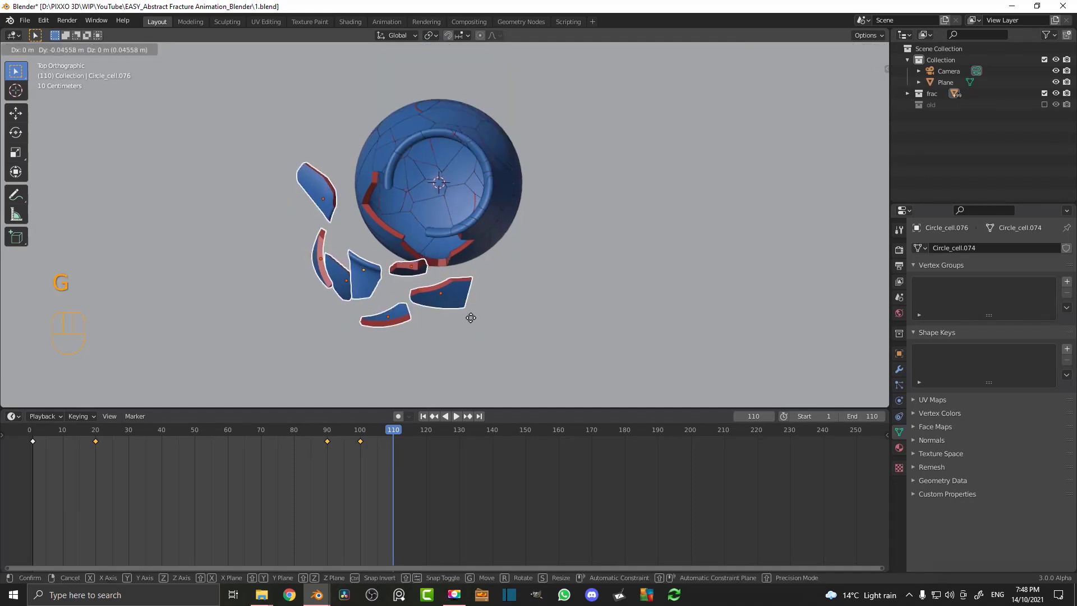
left_click(468, 320)
key("i")
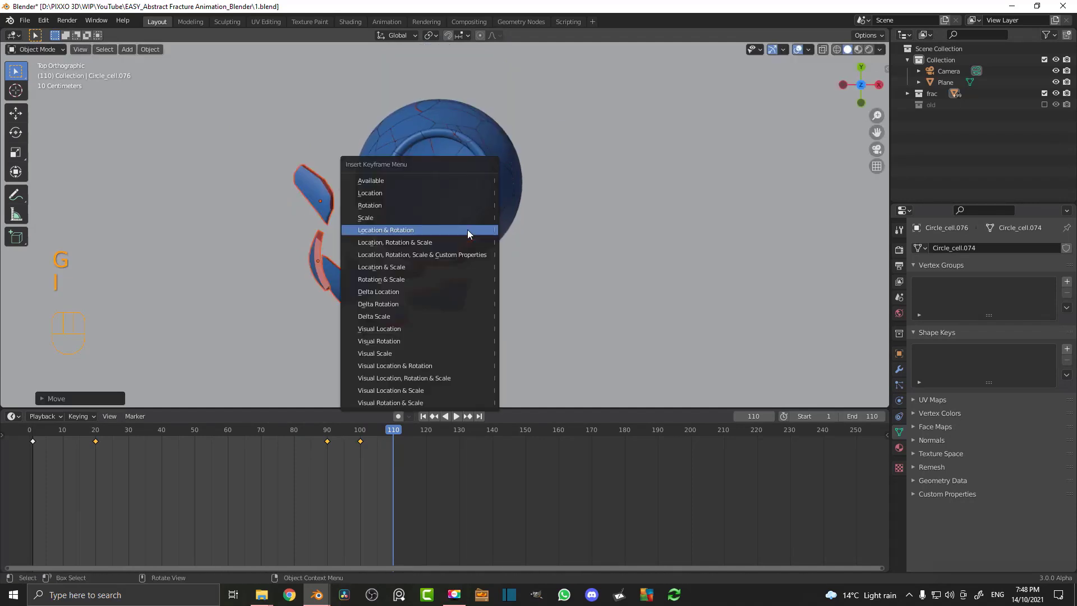
left_click(418, 231)
Review the added motion and delete the seven shards' keyframes at frame 110.
key("space")
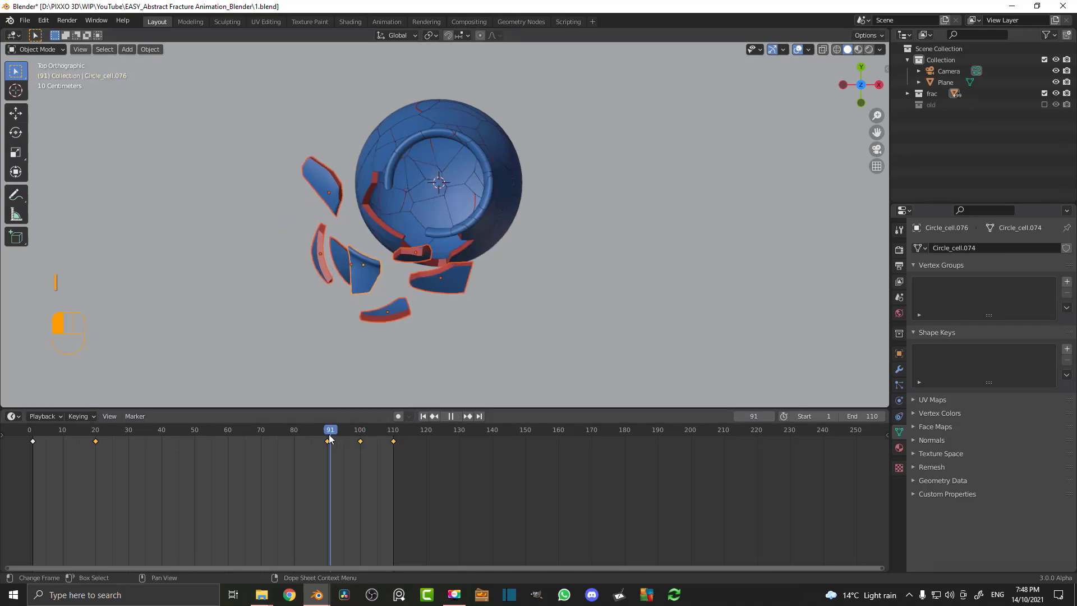
key("space")
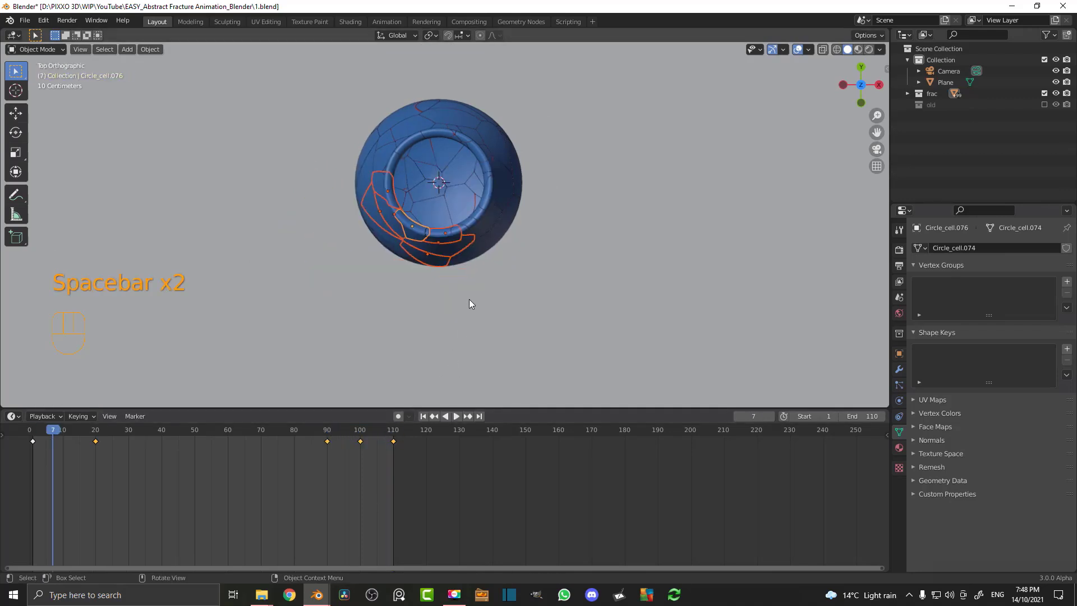
key("ctrl+z")
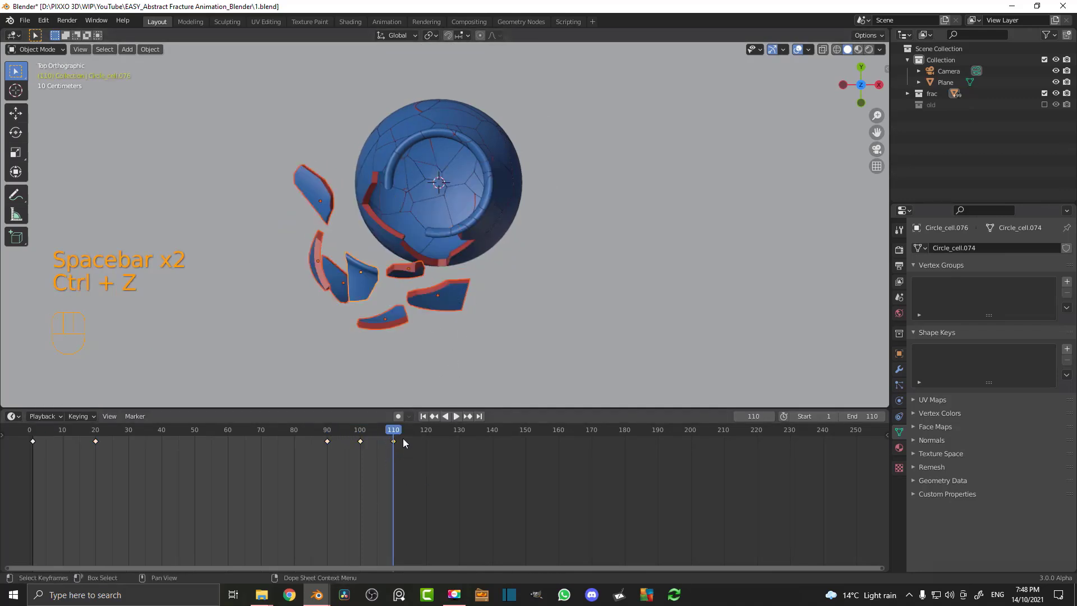
left_click_drag(439, 501, 387, 435)
key("x")
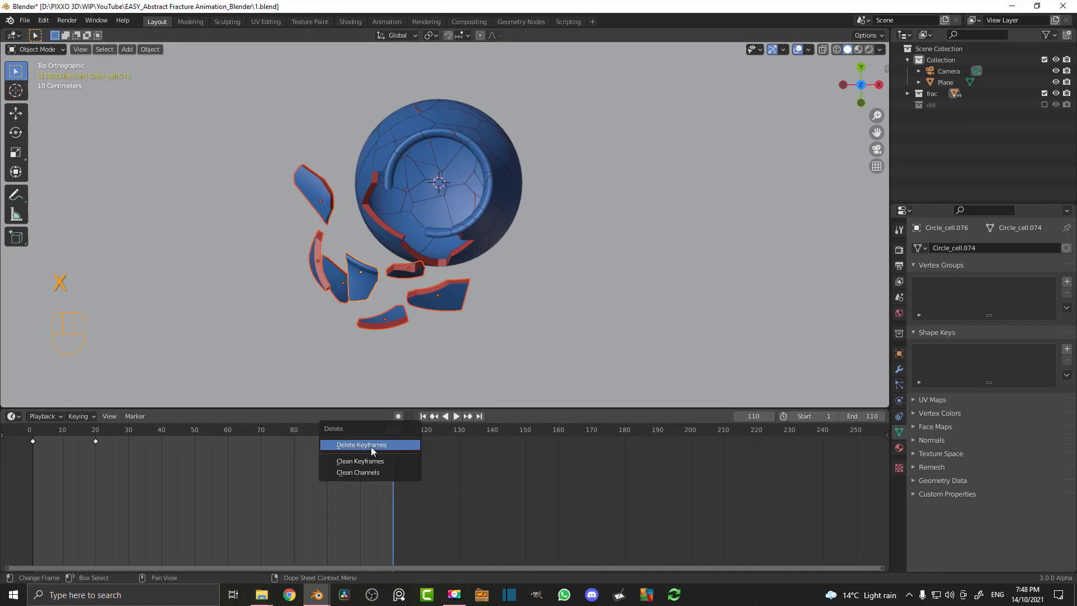
left_click(372, 444)
Select the next shards along both sides of the broken rim and insert Location & Rotation keyframes at frame 30.
key("space")
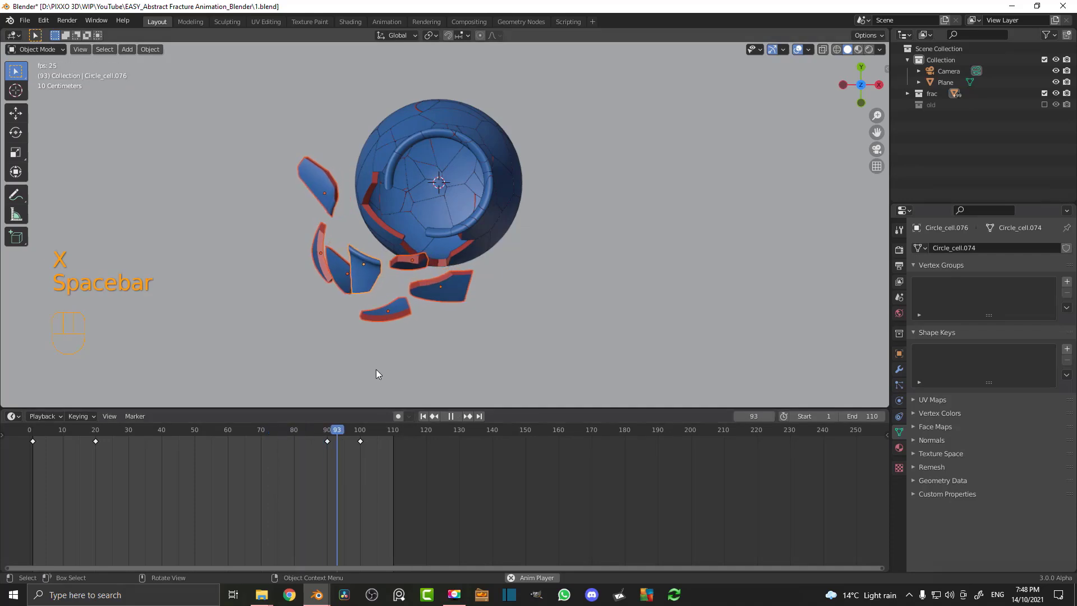
key("space")
middle_click_drag(400, 342, 431, 200)
left_click(431, 199)
left_click(466, 197, "shift")
left_click(484, 234, "shift")
middle_click_drag(342, 201, 383, 214)
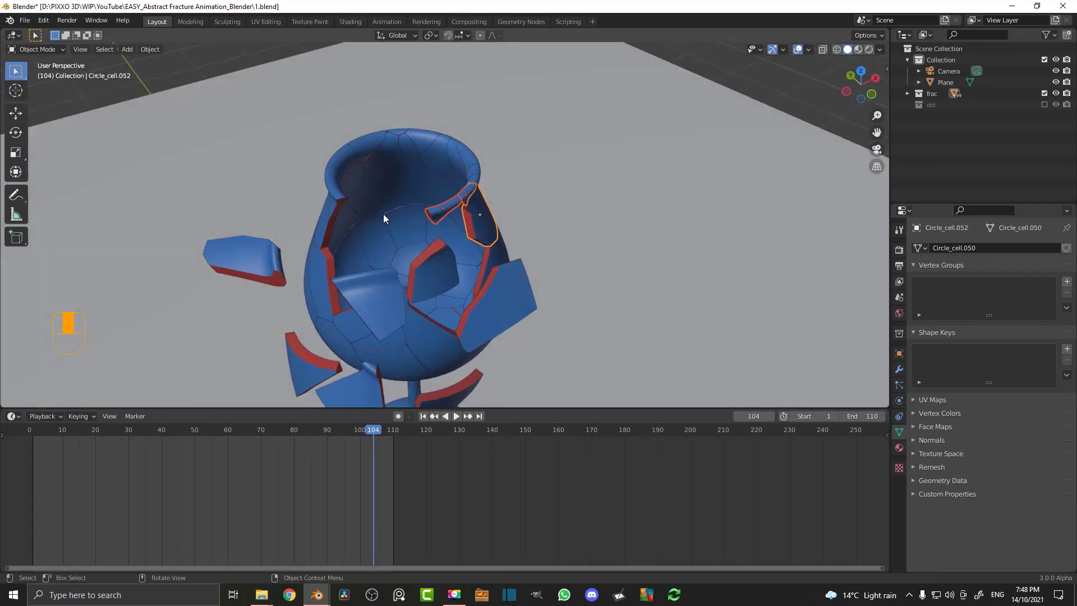
left_click(336, 191, "shift")
left_click(331, 214, "shift")
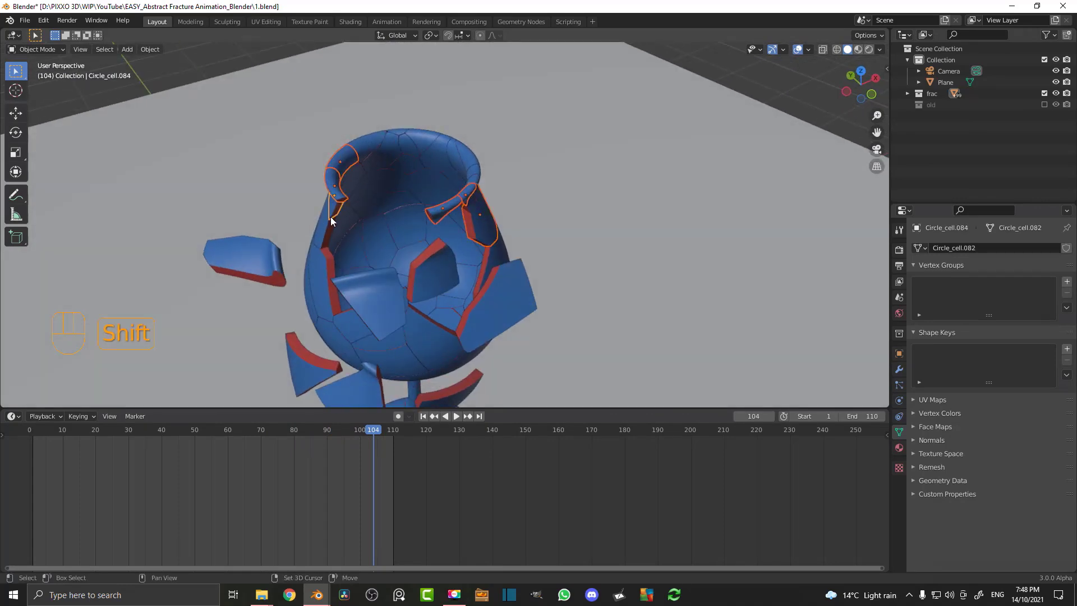
left_click_drag(408, 432, 128, 454)
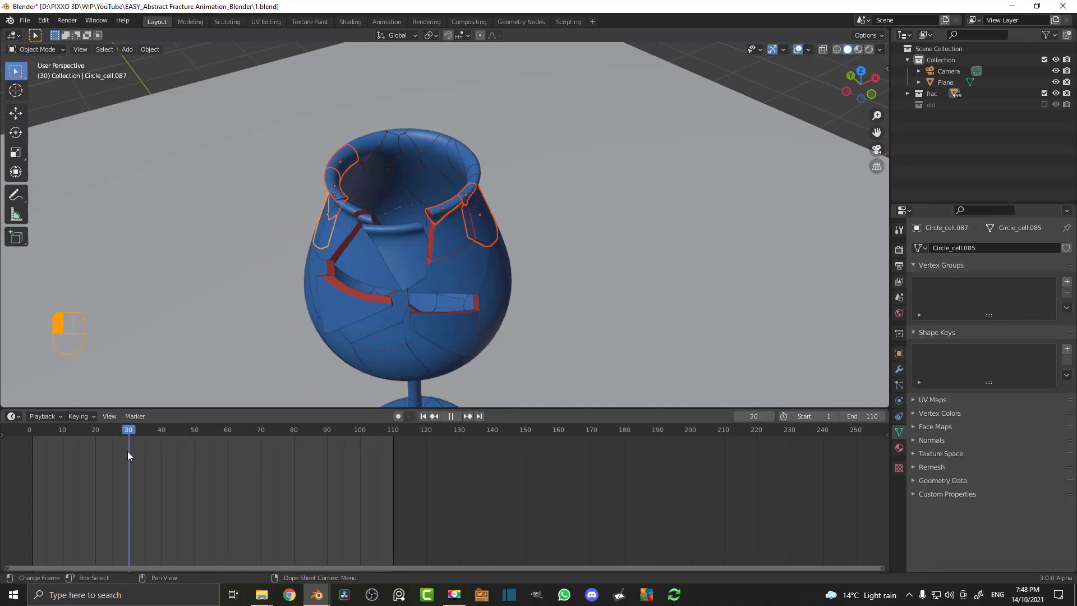
key("i")
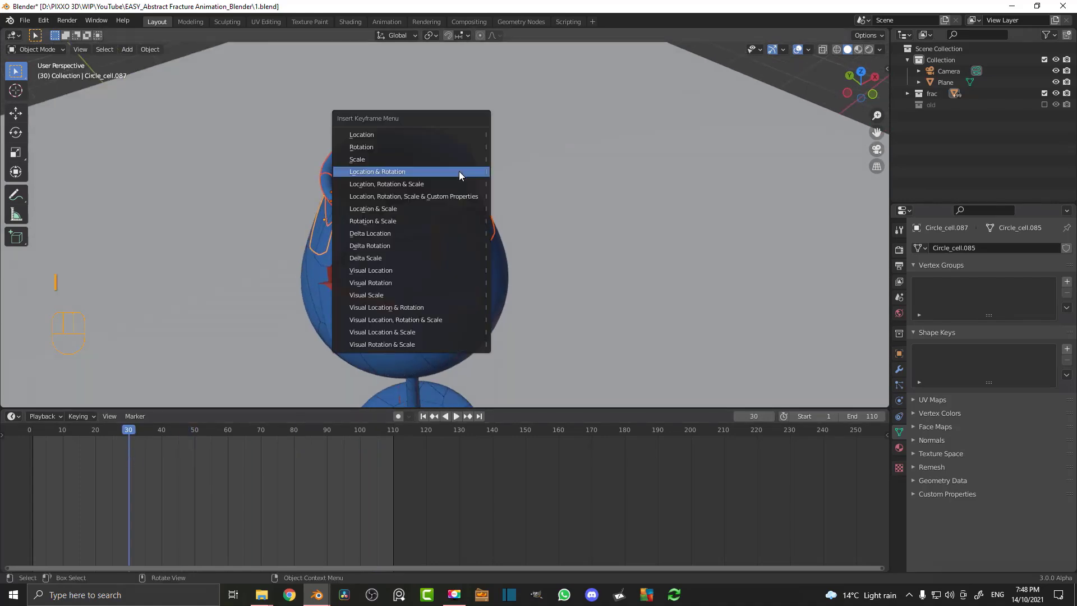
left_click(388, 171)
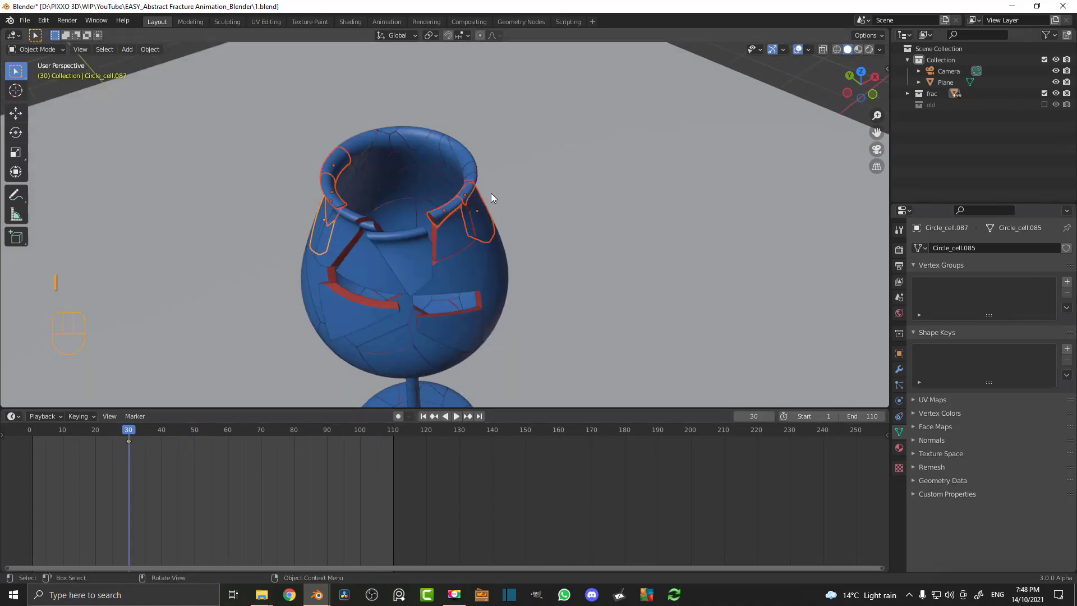
Go to frame 85 and shift the newly keyed rim shards together in top view.
left_click_drag(125, 434, 311, 454)
middle_click_drag(379, 264, 389, 308)
key("KP_7")
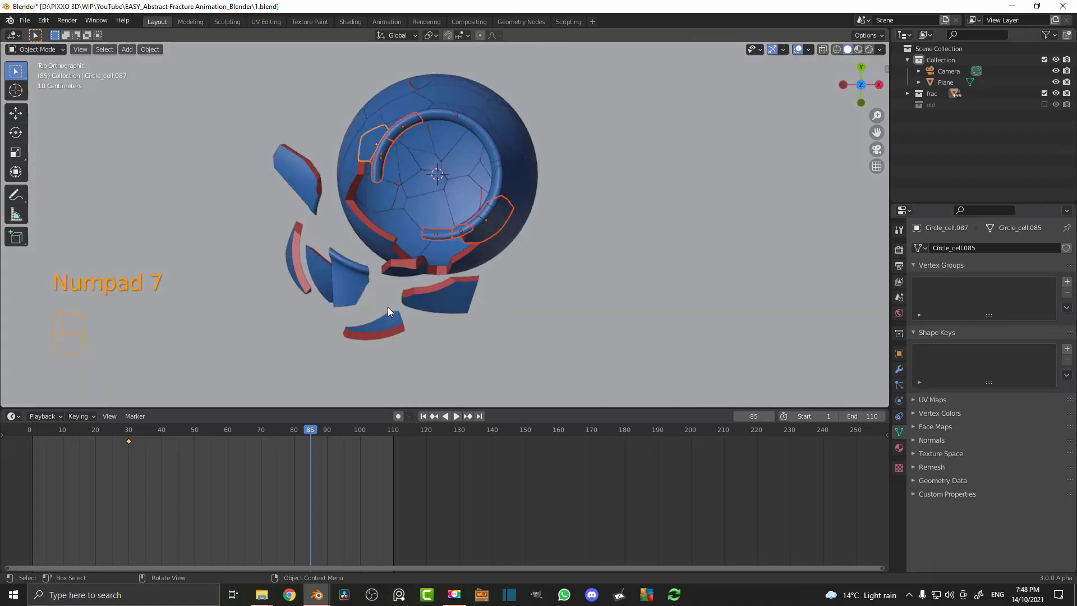
key("g")
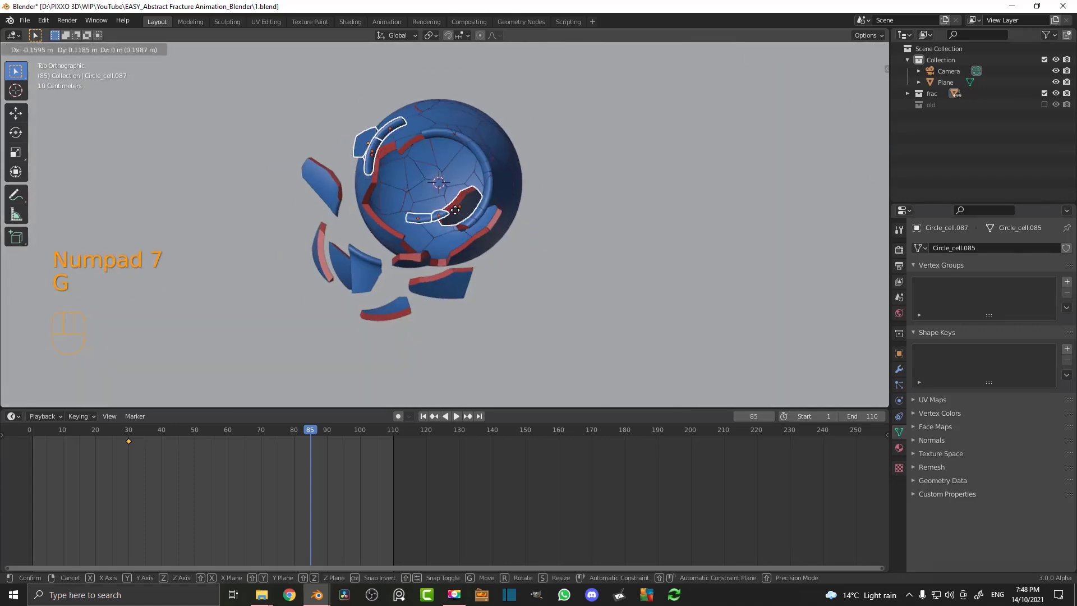
left_click(449, 207)
Move the three right-hand rim shards one by one outward in front of the glass in top view.
left_click(456, 205)
key("g")
left_click(547, 267)
left_click(433, 214)
key("g")
left_click(495, 294)
left_click(410, 214)
key("g")
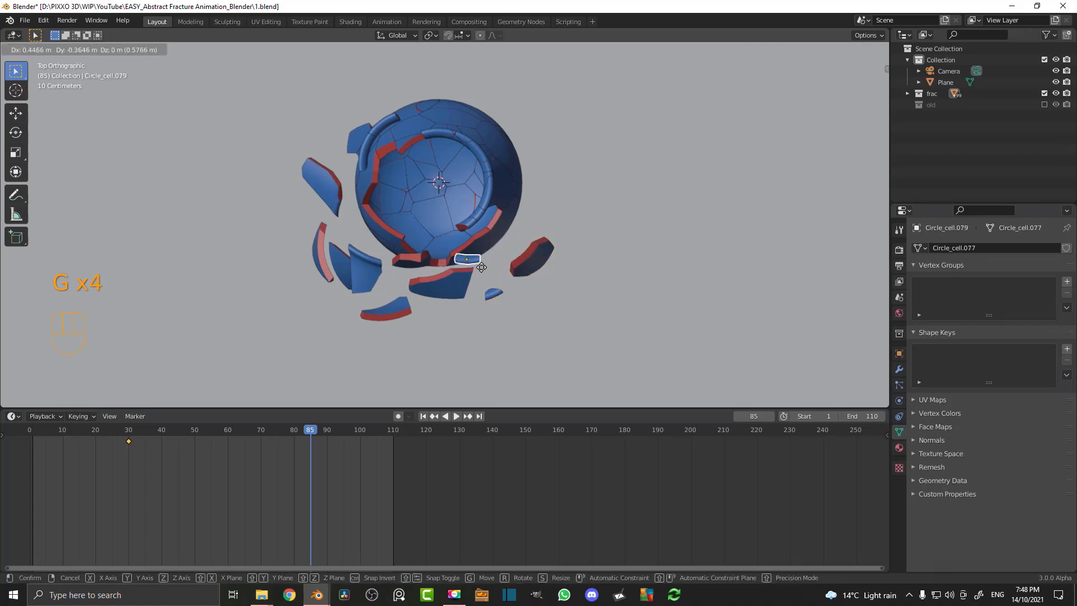
left_click(493, 274)
Move the four left-hand rim shards one by one outward to spread them beside the glass in top view.
left_click(355, 144)
key("g")
left_click(331, 141)
left_click(359, 140)
key("g")
left_click(383, 124)
left_click(383, 121)
key("g")
left_click(393, 90)
left_click(367, 136)
key("g")
left_click(335, 136)
Rotate the left-hand rim shards individually in top view to vary their orientation.
key("r")
left_click(328, 118)
left_click(362, 106)
key("r")
left_click(365, 84)
left_click(349, 141)
key("r")
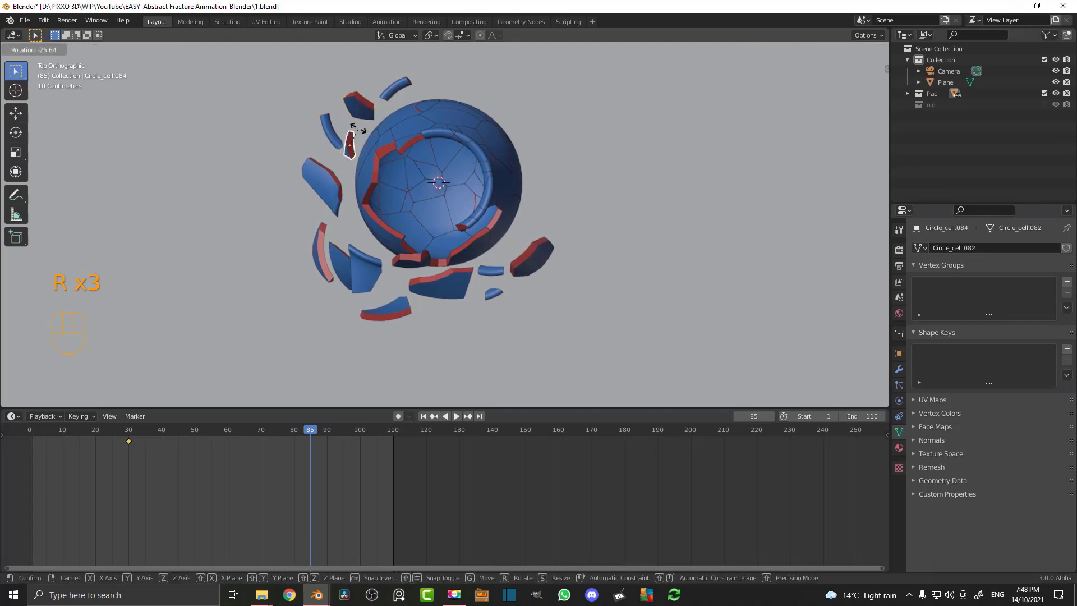
Rotate and reposition the small upper shards and the large lower-right shard around the glass bowl in top view.
left_click(348, 170)
left_click(396, 94)
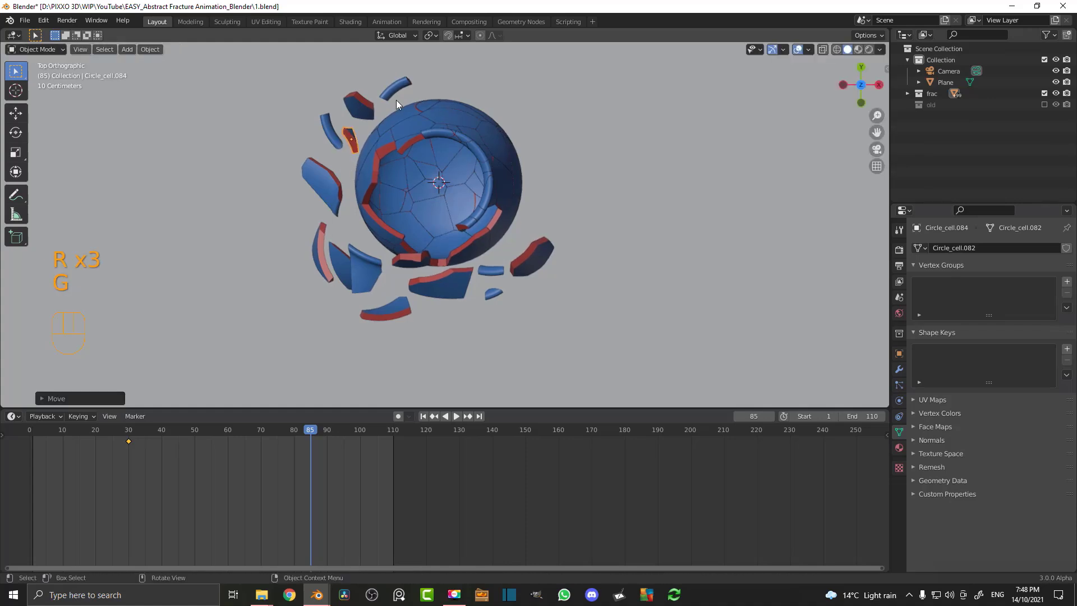
key("g")
left_click(400, 88)
key("r")
left_click(452, 143)
left_click(537, 264)
key("r")
left_click(499, 272)
Insert Location & Rotation keyframes at frame 85 for the lower-right shards and the upper group of shards.
left_click(491, 272)
left_click(527, 253, "shift")
left_click(358, 102, "shift")
left_click(352, 140, "shift")
left_click(331, 130, "shift")
left_click(382, 86, "shift")
key("g")
right_click(494, 207)
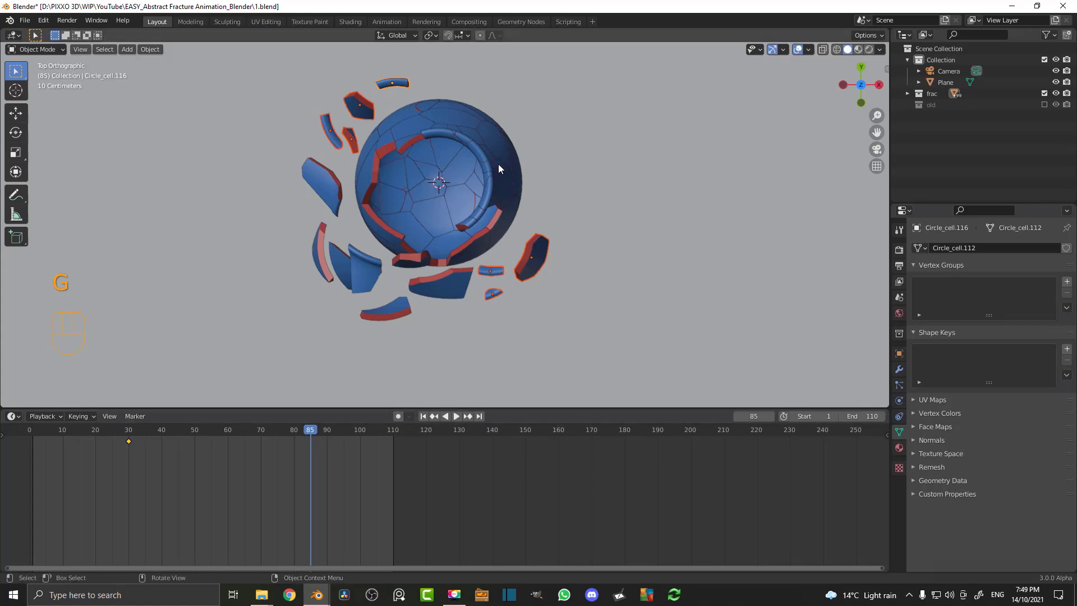
key("i")
left_click(448, 164)
Play back the shard animation from the start, checking it from an orbited view and through the camera.
key("space")
left_click_drag(247, 441, 43, 447)
key("space")
middle_click_drag(387, 185, 483, 205)
key("alt+a")
key("space")
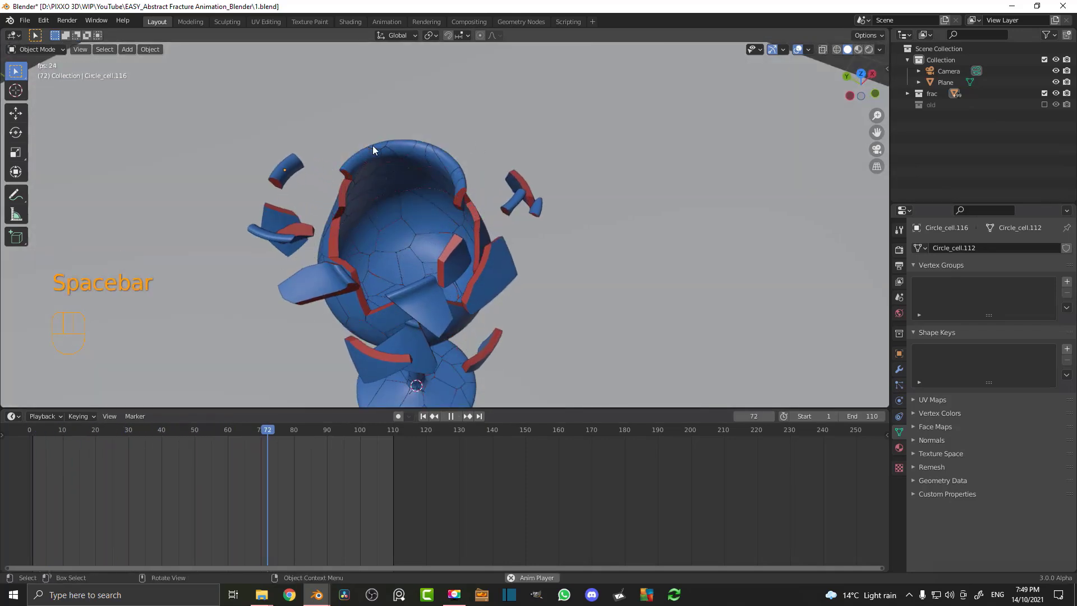
key("space")
middle_click_drag(339, 203, 413, 237)
key("KP_0")
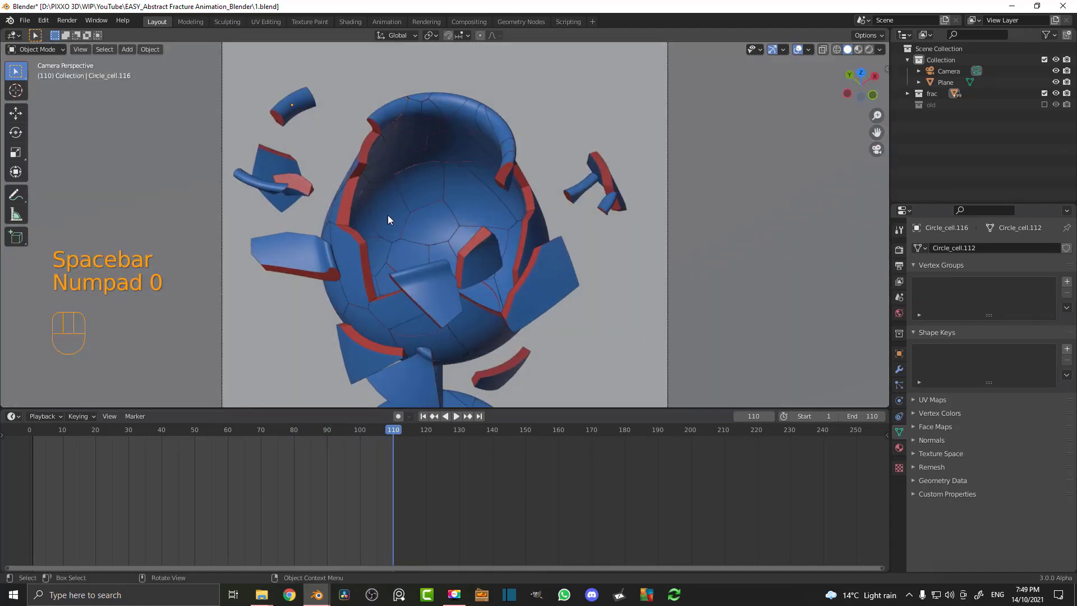
left_click(379, 429)
left_click_drag(379, 429, 45, 429)
key("space")
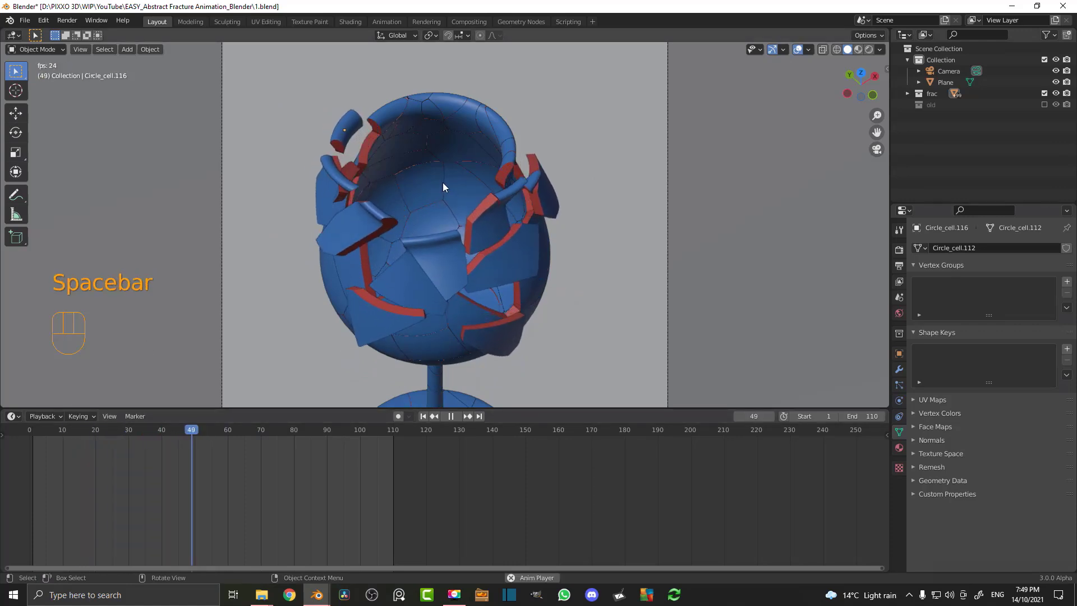
key("space")
Select three shards on the back wall of the bowl and insert Location & Rotation keyframes at frame 23.
left_click(427, 183)
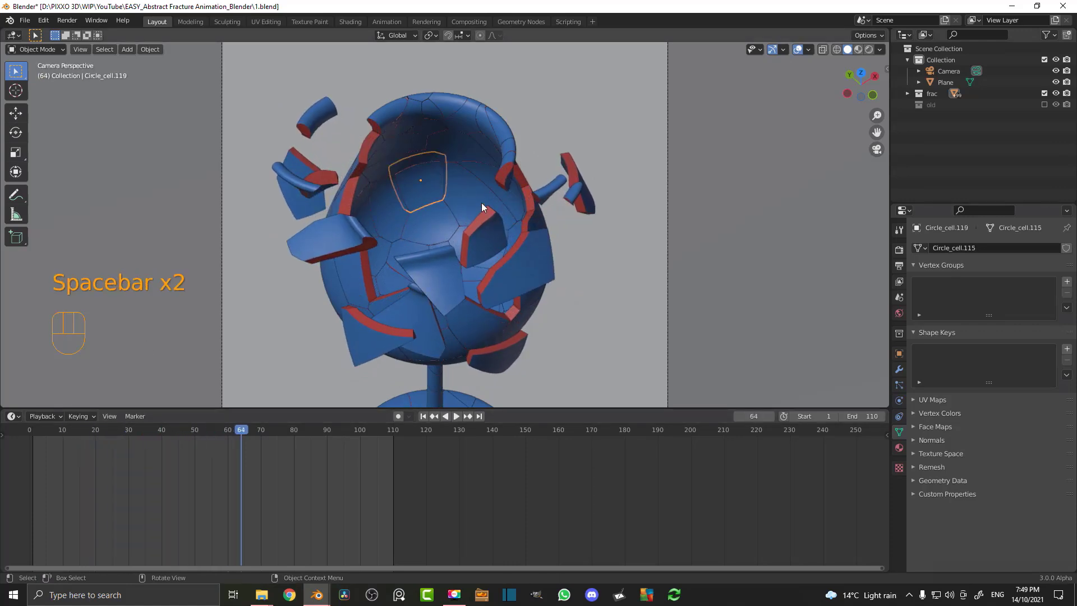
left_click(375, 217, "shift")
left_click(462, 143, "shift")
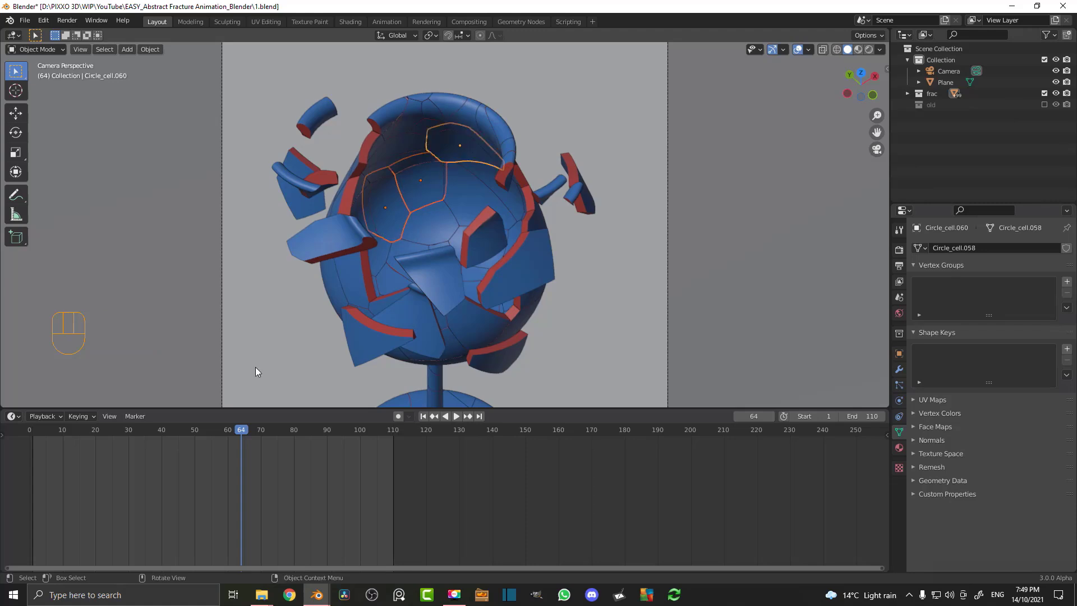
left_click_drag(241, 430, 105, 449)
middle_click_drag(404, 236, 461, 158)
middle_click_drag(406, 122, 426, 140)
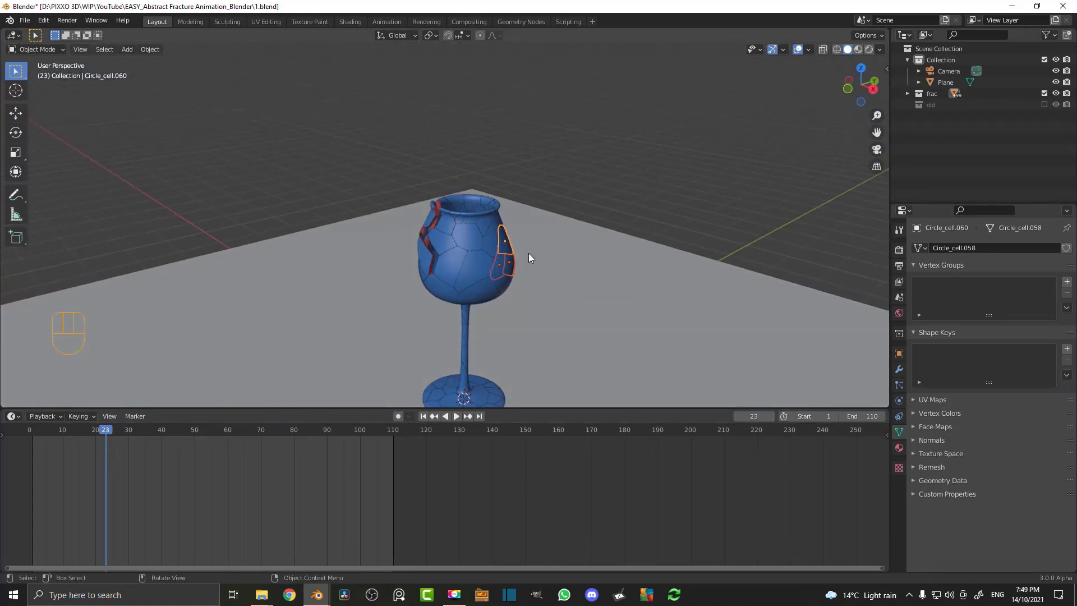
key("i")
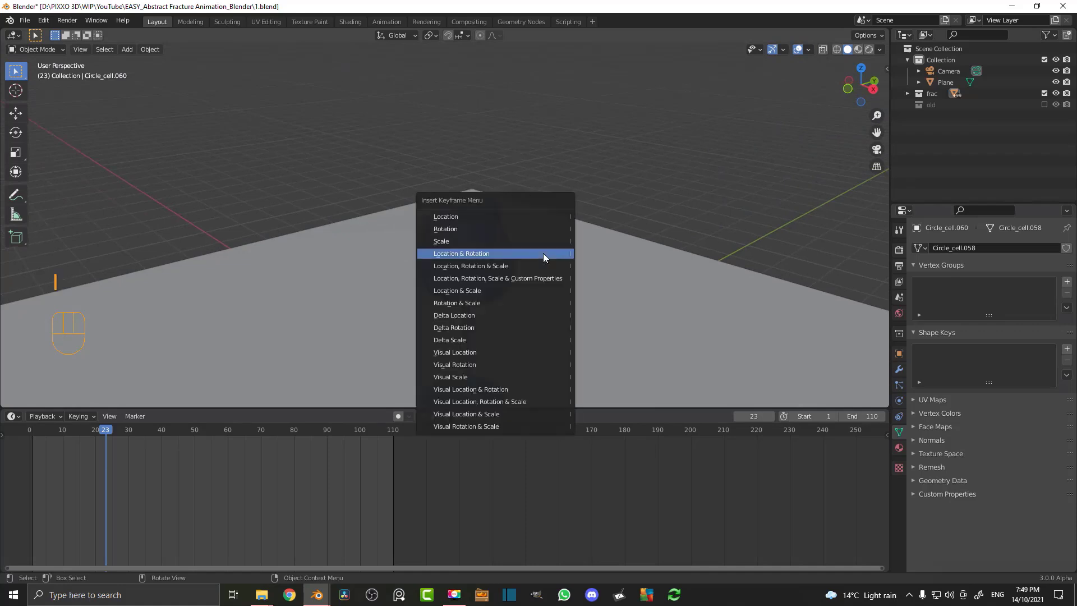
left_click(492, 254)
At frame 110, pull the three back-wall shards outward from the bowl and spread them apart.
left_click_drag(96, 452, 395, 478)
middle_click_drag(527, 304, 502, 284)
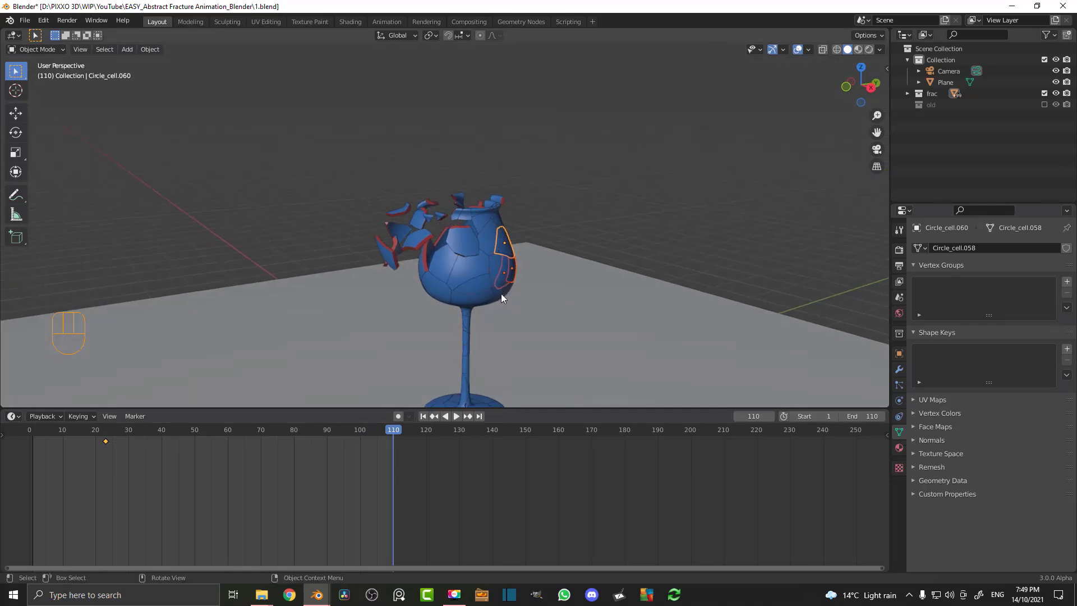
key("g")
left_click(542, 254)
left_click(545, 253)
key("g")
left_click(543, 250)
left_click(544, 247)
key("g")
left_click(547, 268)
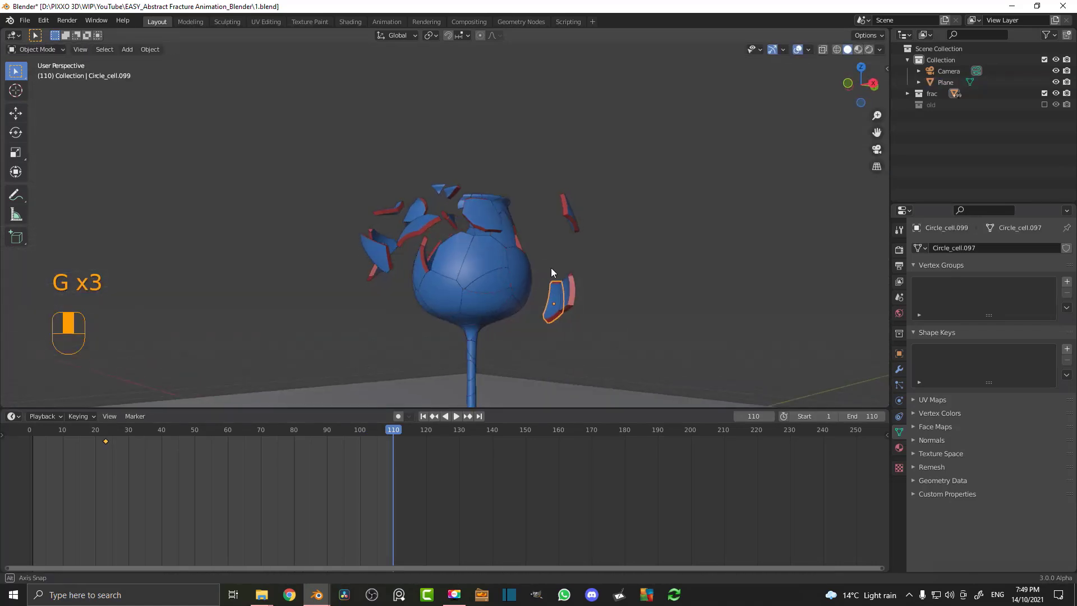
Refine the positions of the detached back shards individually, viewing them from different angles.
middle_click_drag(548, 272, 461, 239)
key("g")
left_click(549, 227)
middle_click_drag(549, 227, 594, 271)
left_click(558, 233)
key("g")
left_click(574, 261)
Rotate the detached back shards individually so each is tilted at a different angle.
key("r")
left_click(580, 235)
left_click(580, 235)
key("r")
left_click(558, 253)
key("r")
left_click(541, 223)
key("r")
left_click(540, 227)
Select all three detached back shards and insert Location & Rotation keyframes at frame 110.
left_click(534, 235, "shift")
left_click(570, 323, "shift")
left_click(581, 234, "shift")
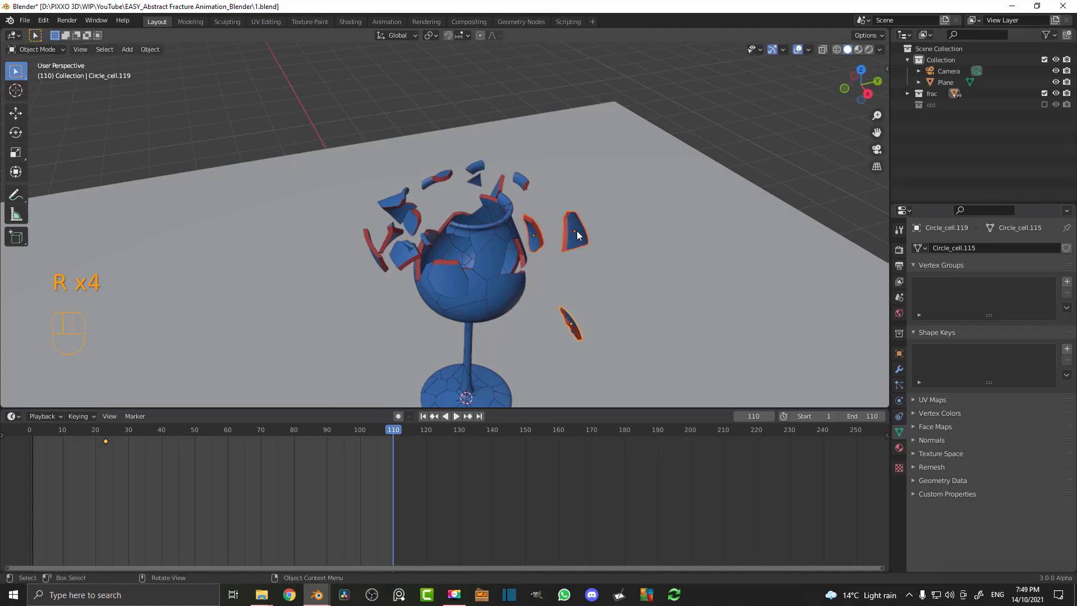
middle_click_drag(566, 212, 563, 197)
key("i")
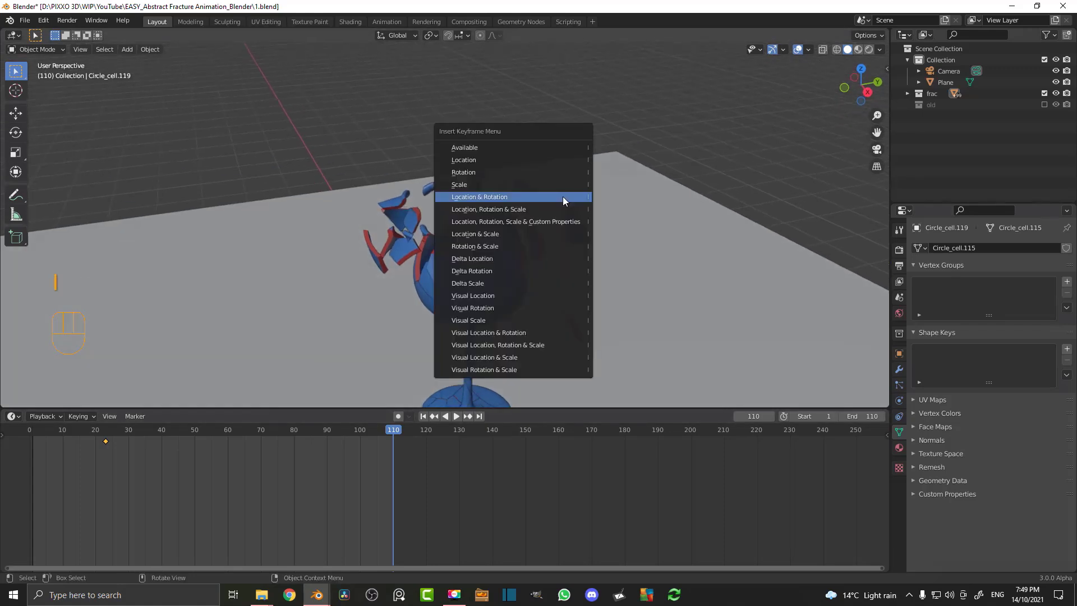
left_click(503, 196)
Play back the full fracture animation from the start through the camera.
left_click_drag(398, 431, 30, 443)
middle_click_drag(432, 257, 485, 256)
key("KP_0")
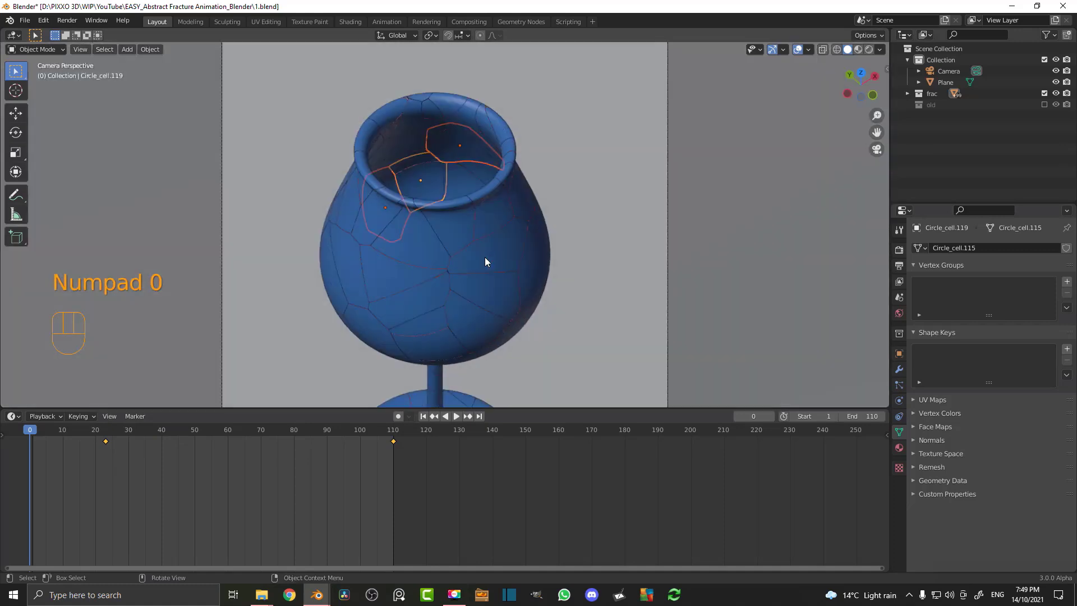
scroll(452, 233, "down", 3)
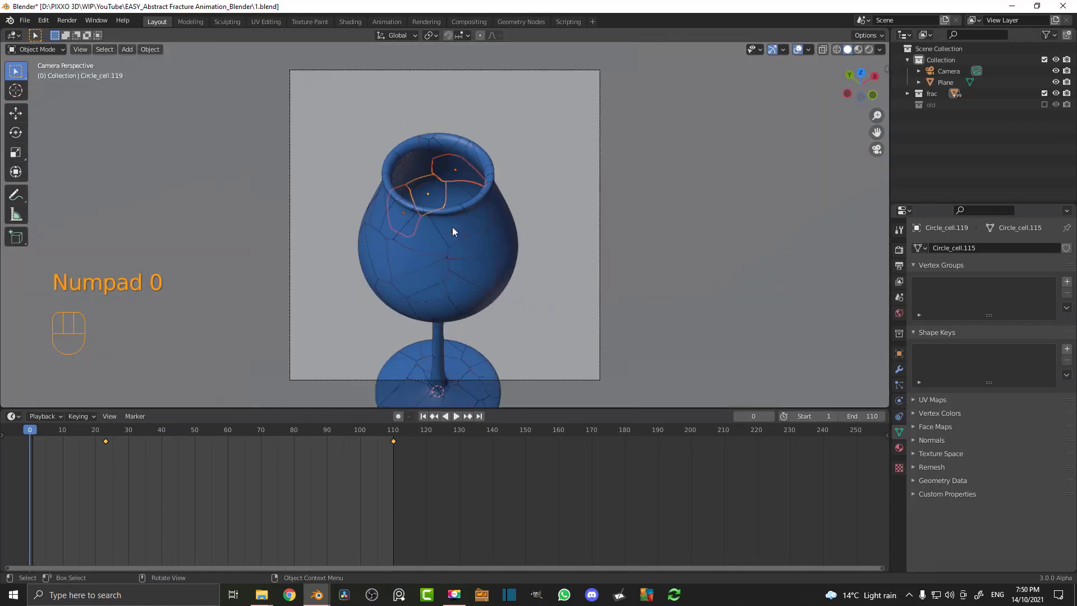
key("space")
key("alt+a")
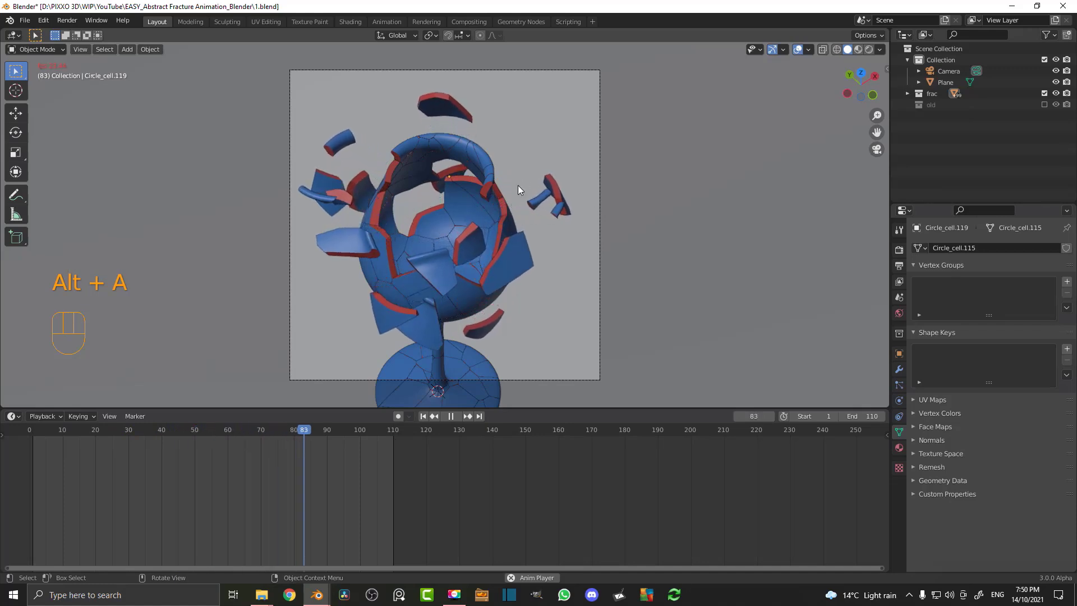
key("space")
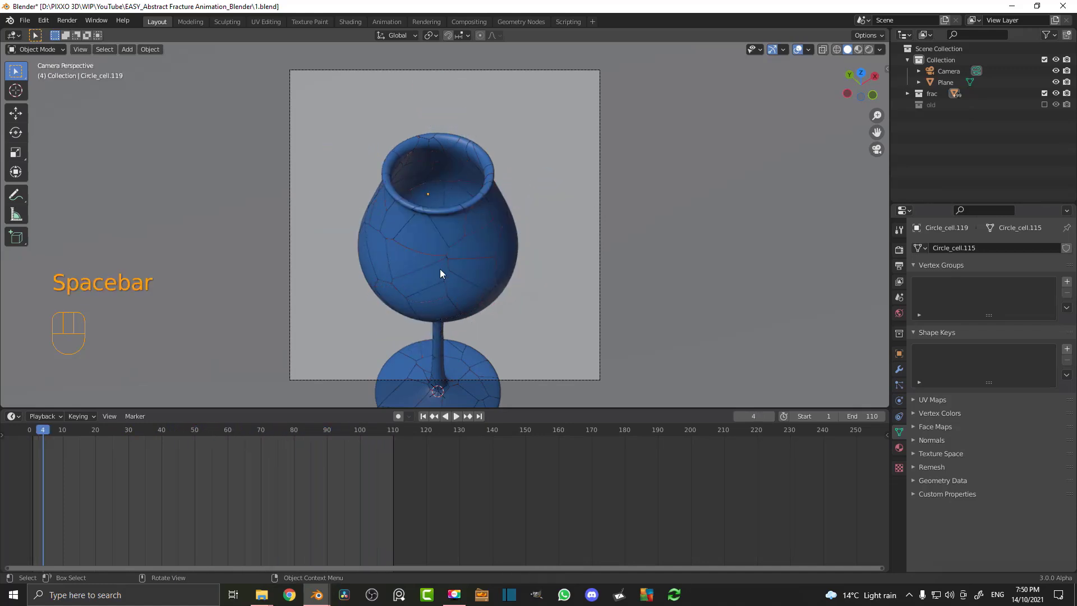
key("space")
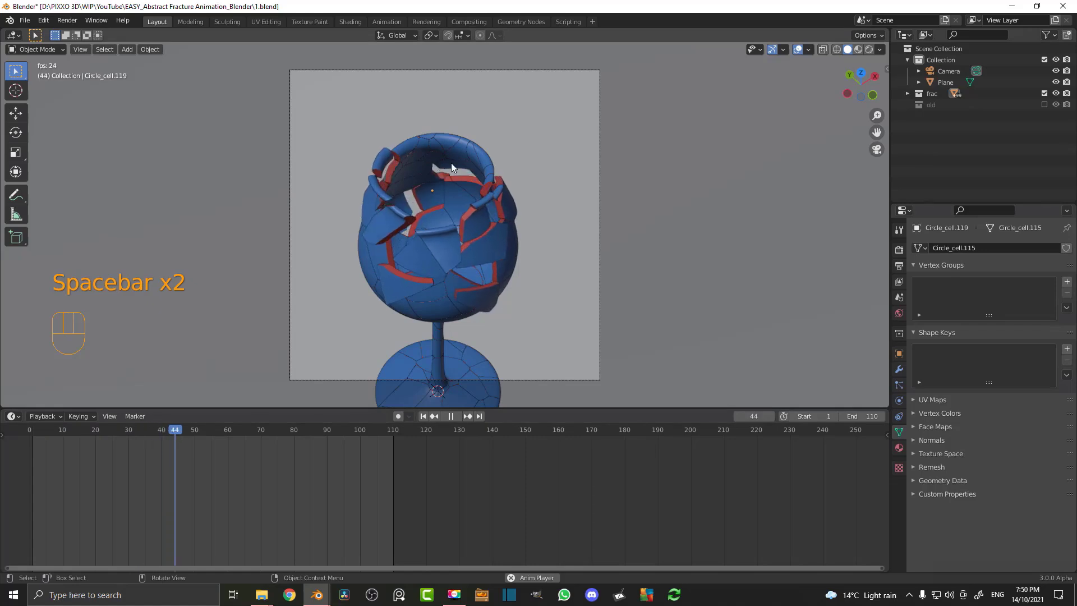
key("space")
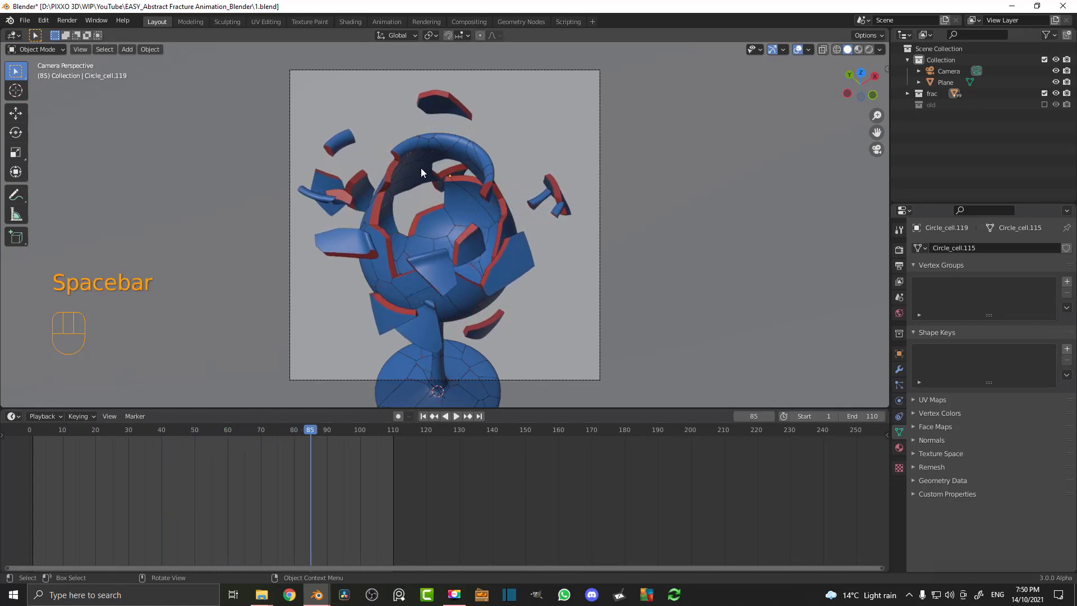
Retime the uppermost back shard so its keyframes sit at frame 30 and about frame 101.
left_click(447, 169)
left_click_drag(171, 478, 102, 434)
key("g")
left_click(153, 468)
left_click_drag(410, 474, 389, 431)
key("g")
left_click(411, 455)
key("g")
left_click(184, 457)
left_click_drag(365, 431, 397, 456)
key("g")
left_click(367, 462)
Preview the animation and shift the keyframes of the lower-right shard and two shards beside the bowl's left rim to vary their timing.
key("space")
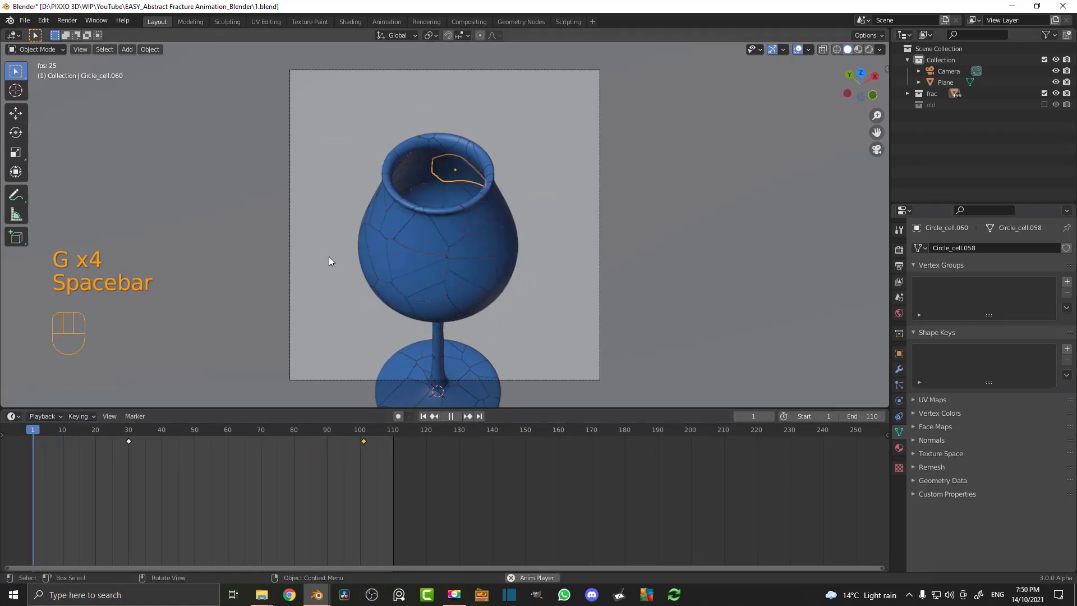
key("alt+a")
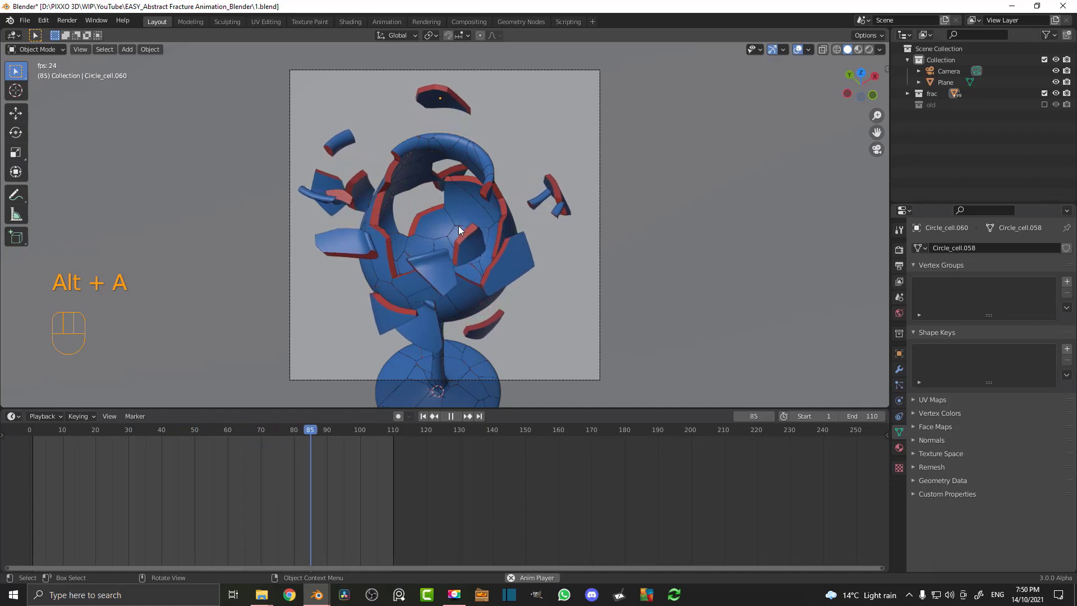
left_click(507, 265)
key("space")
key("g")
left_click(404, 485)
left_click(359, 178)
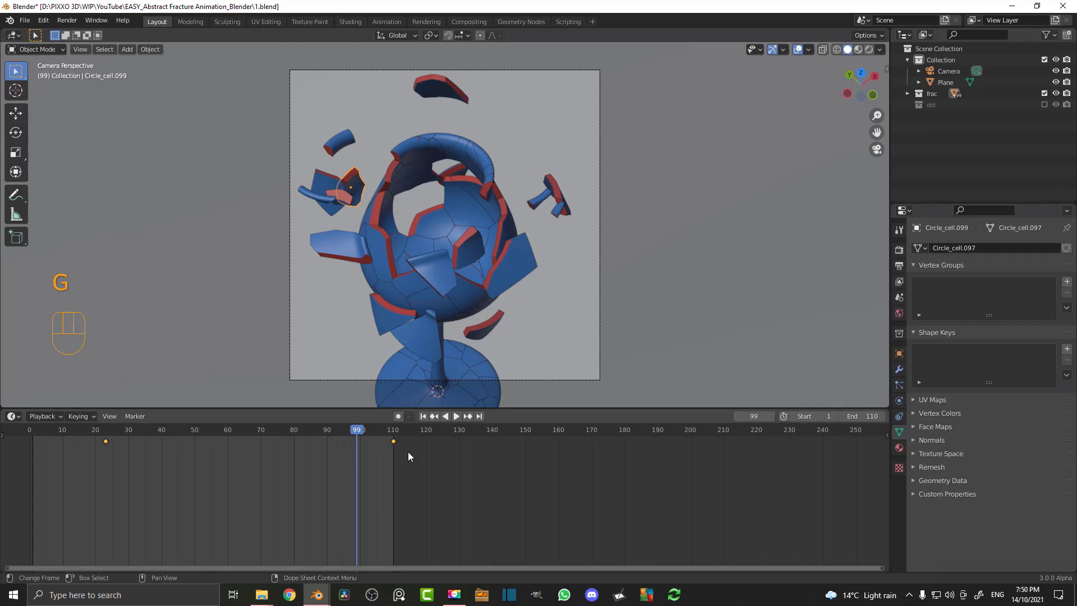
key("g")
left_click(355, 436)
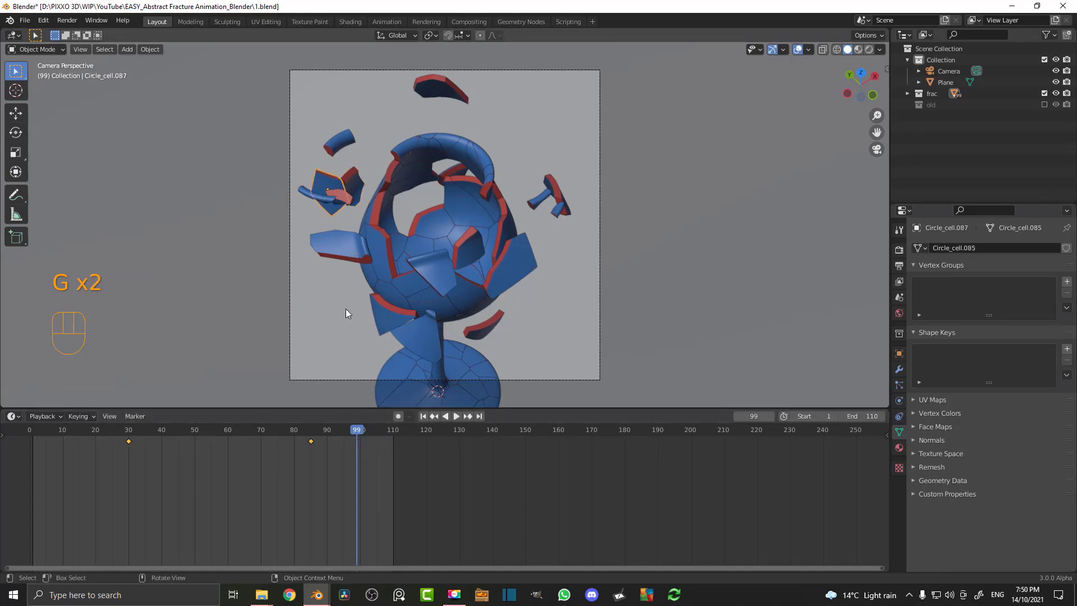
key("g")
left_click(361, 456)
Preview again and adjust the timing of the shards near the right rim, moving the red-edged shard's end keyframe to about frame 78.
left_click_drag(356, 429, 67, 426)
key("space")
key("alt+a")
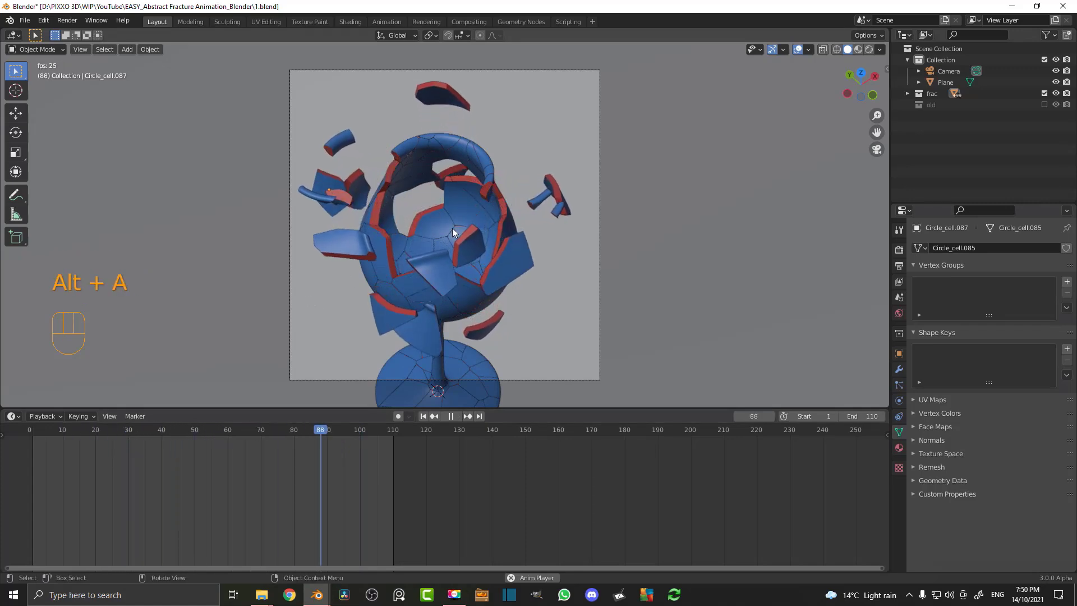
key("space")
left_click(447, 85)
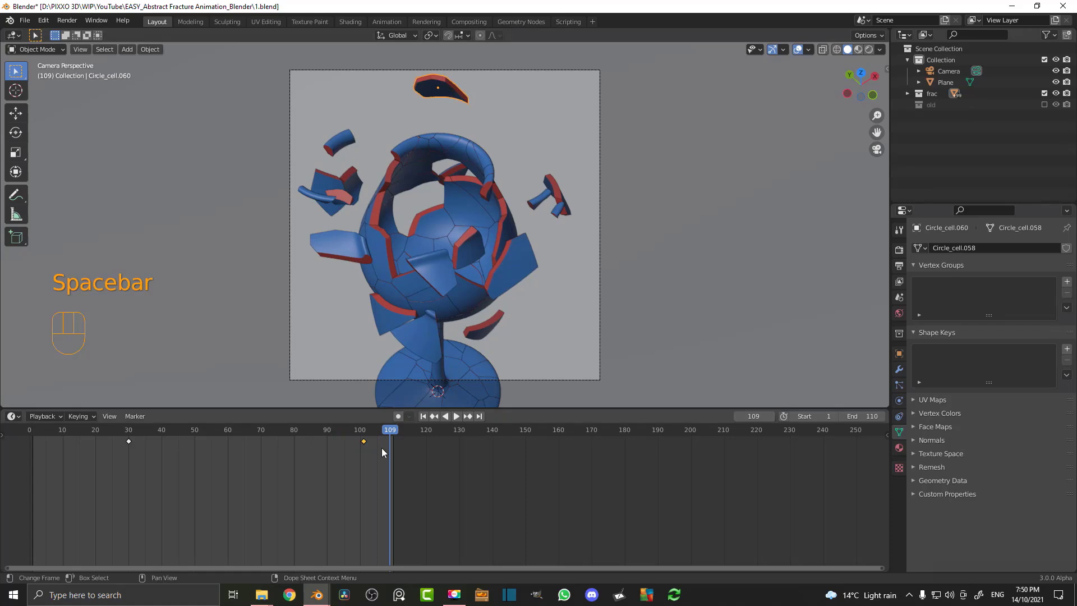
key("g")
left_click(551, 191)
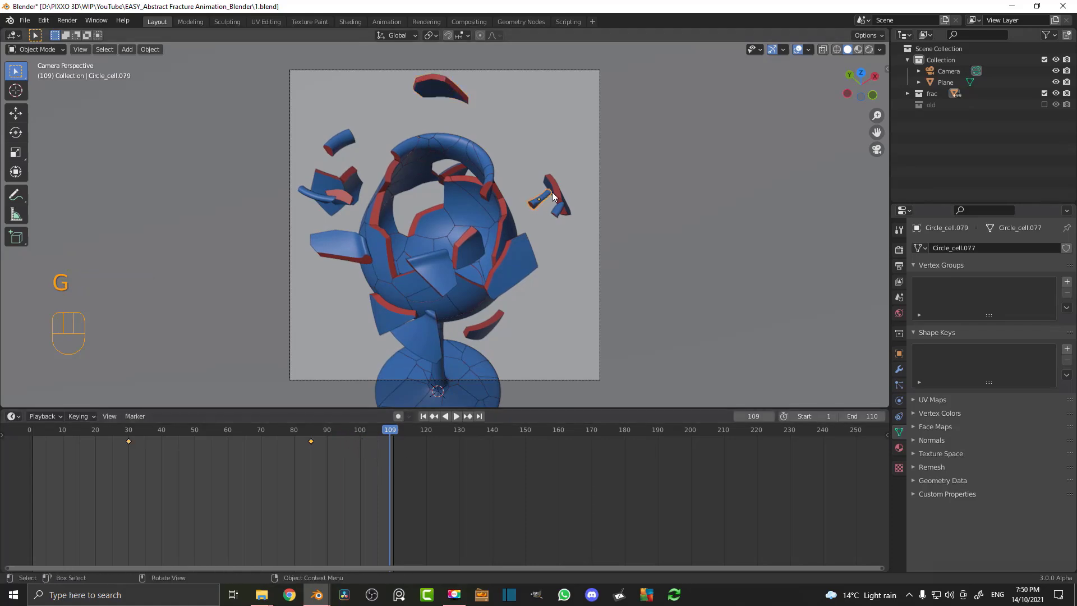
left_click_drag(355, 464, 286, 429)
key("g")
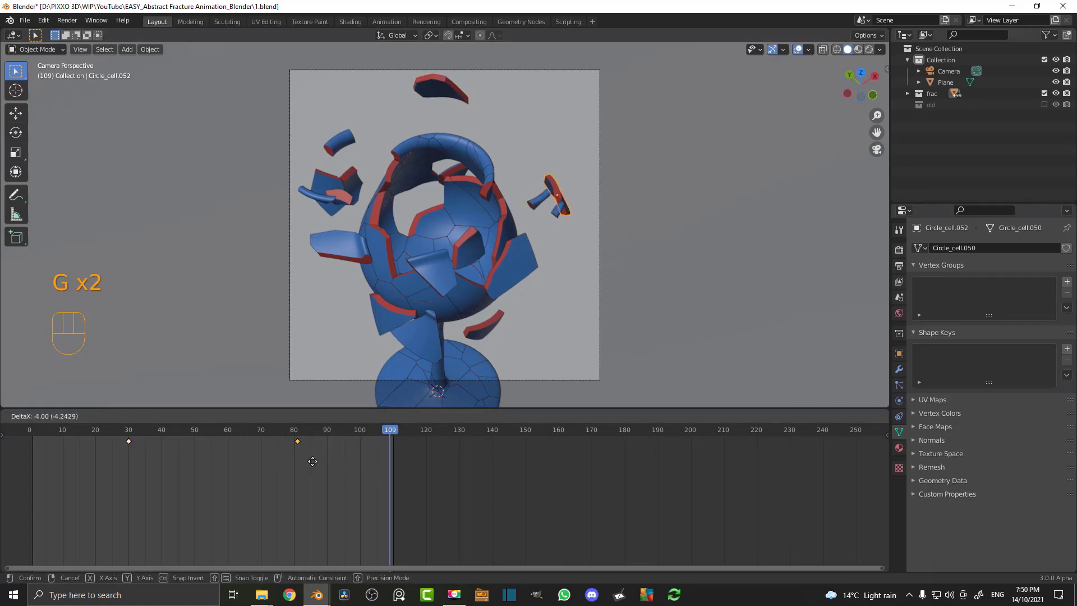
left_click(297, 457)
Play back the retimed animation through the camera and save the project file.
key("space")
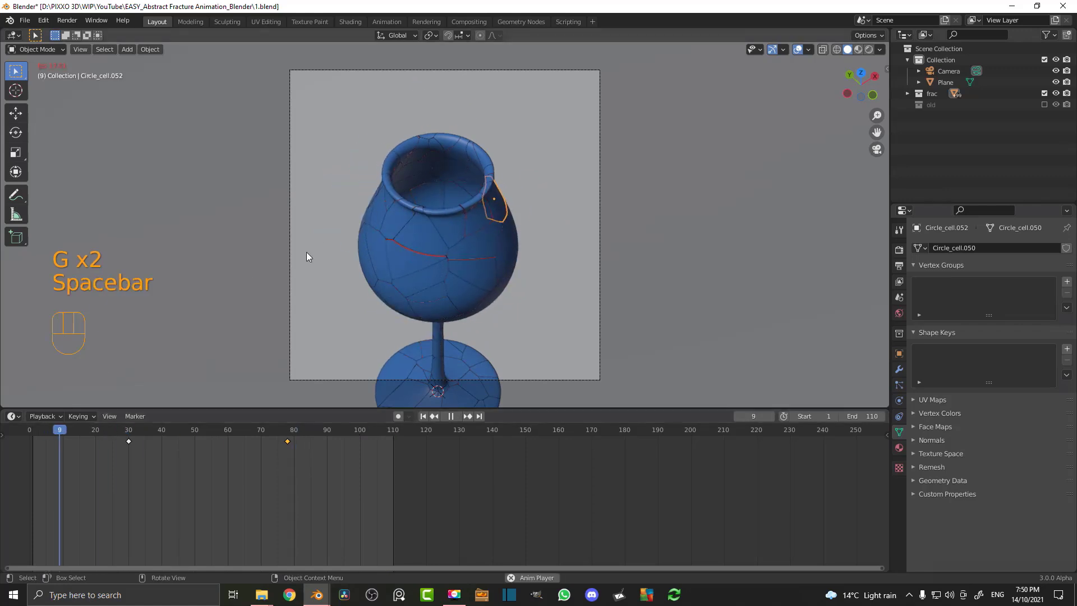
key("alt+a")
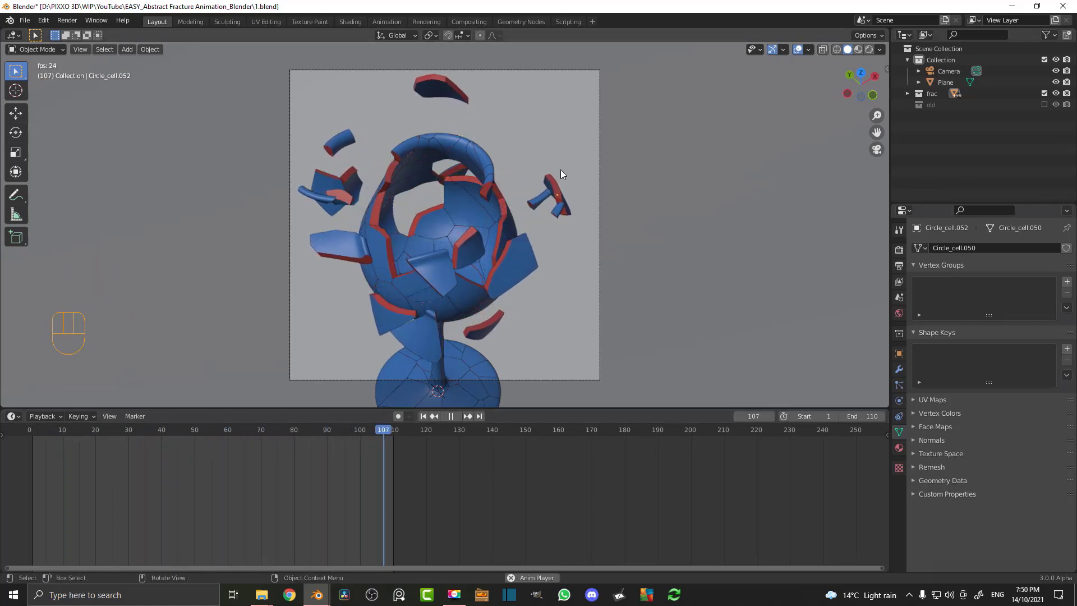
key("space")
scroll(485, 251, "down", 2)
key("ctrl+s")
key("ctrl+s")
key("ctrl+s")
scroll(486, 192, "up", 1)
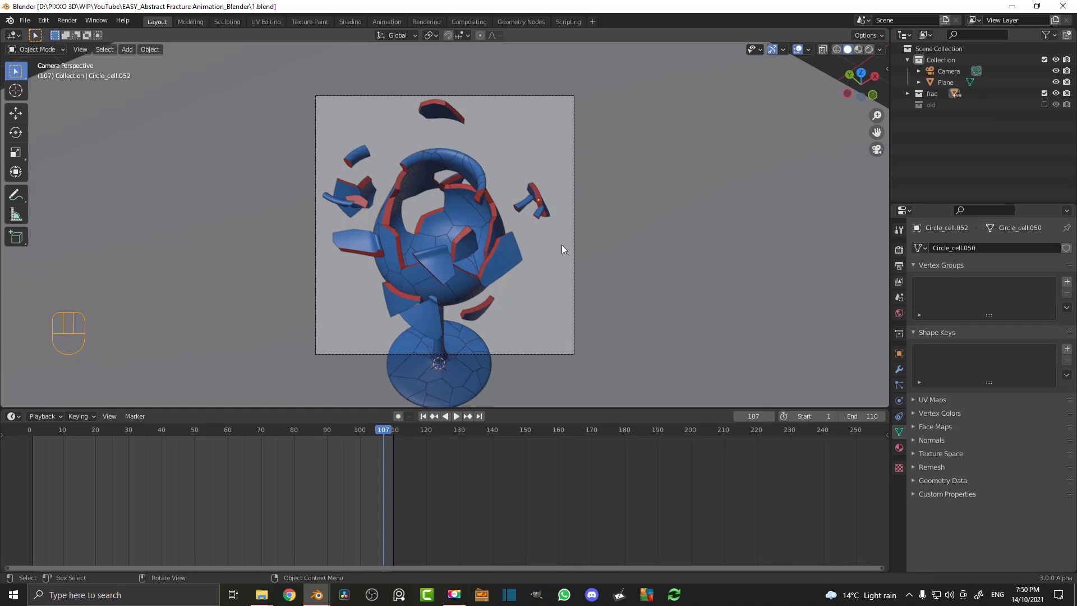
Select the camera and move it about 0.06 m to reframe the glass and its flying shards.
left_click(586, 256)
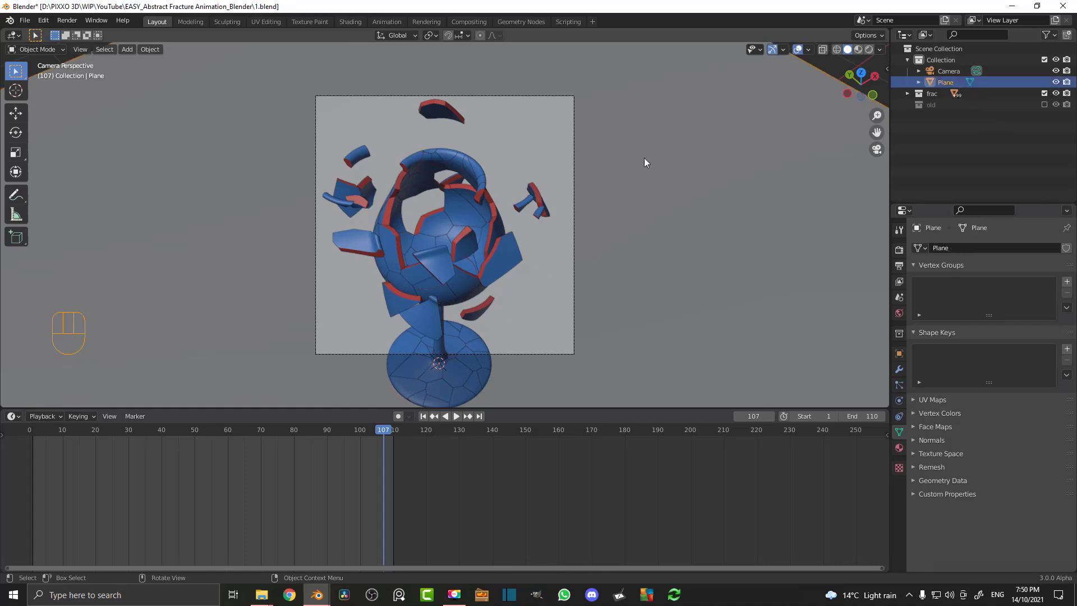
left_click(518, 97)
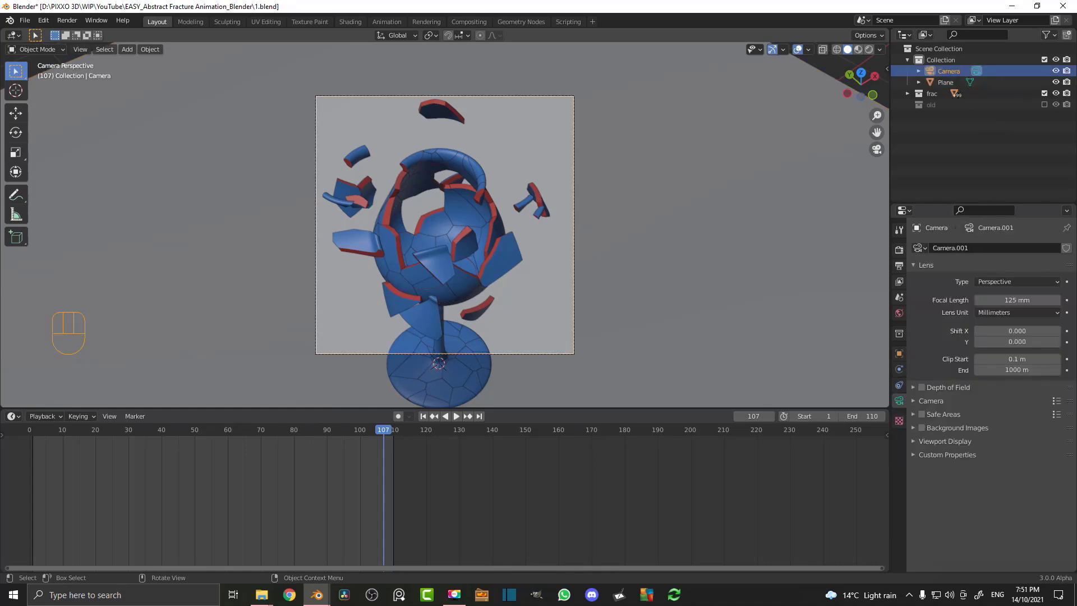
key("g")
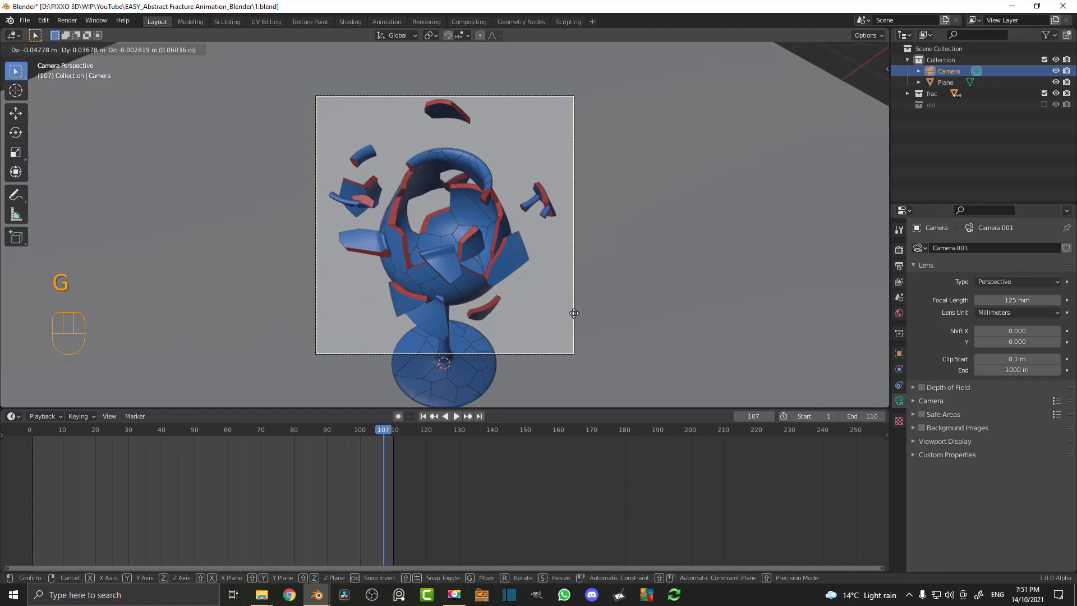
left_click(572, 308)
scroll(452, 204, "up", 3)
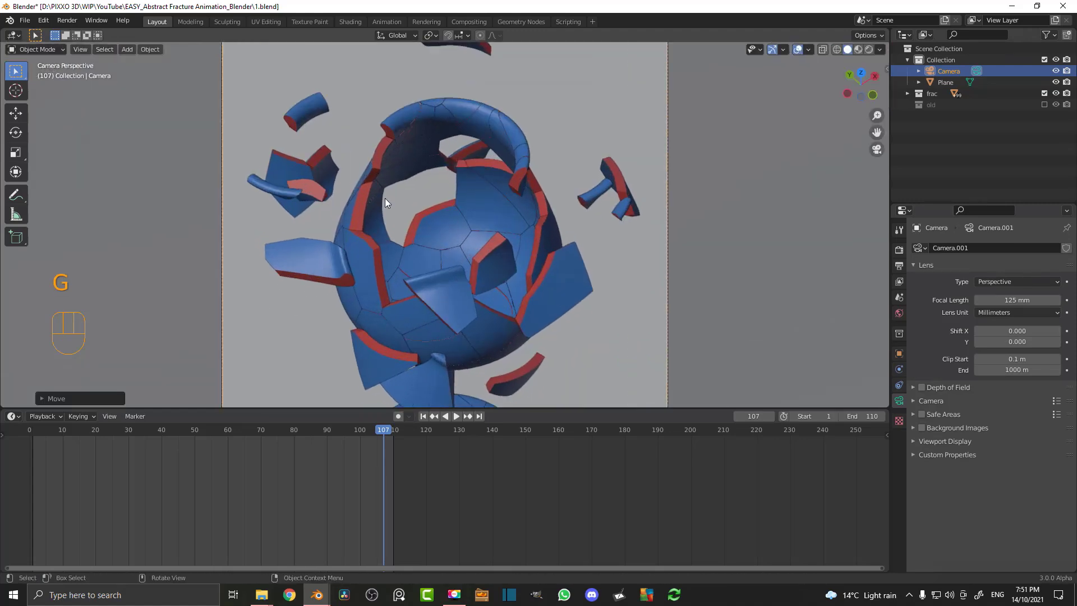
scroll(452, 208, "up", 1)
scroll(450, 206, "down", 2)
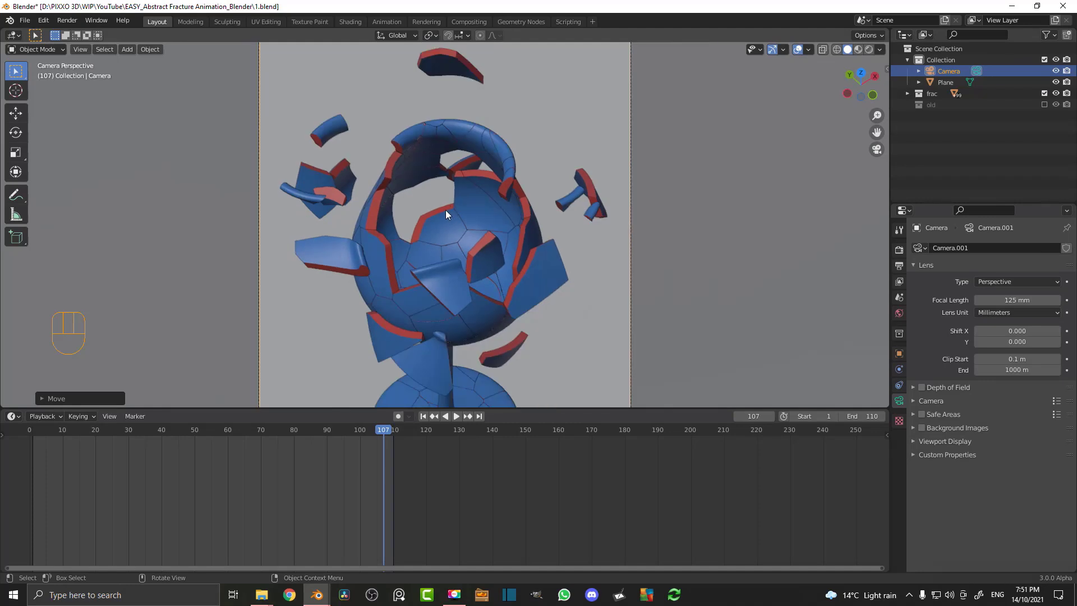
Add a cube-shaped empty at the base of the glass.
key("shift+a")
mouse_move(410, 184)
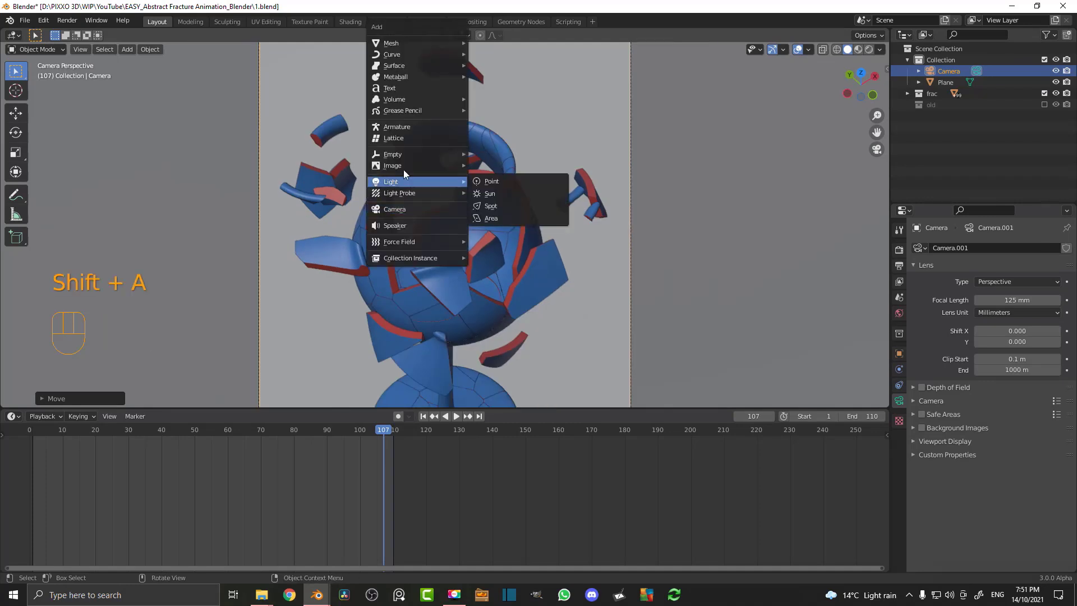
mouse_move(446, 157)
left_click(493, 203)
scroll(574, 249, "down", 4)
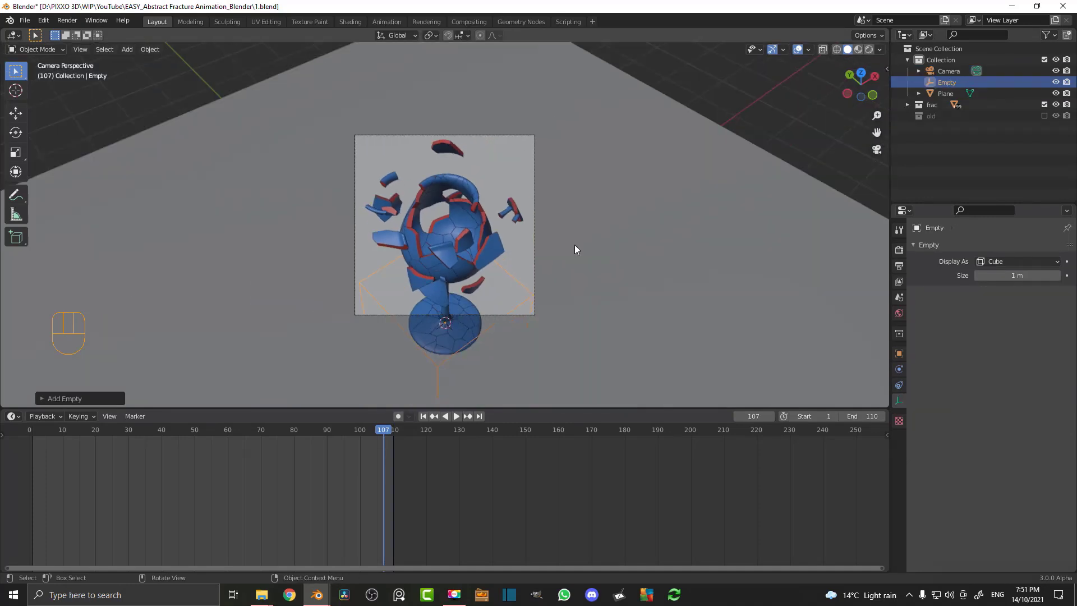
Raise the cube empty along Z to the glass's bowl, scale it down and position it at the rim.
middle_click_drag(574, 244, 496, 214)
key("g")
key("z")
left_click(497, 55)
key("s")
left_click(527, 240)
middle_click_drag(589, 264, 531, 242)
key("g")
left_click(537, 237)
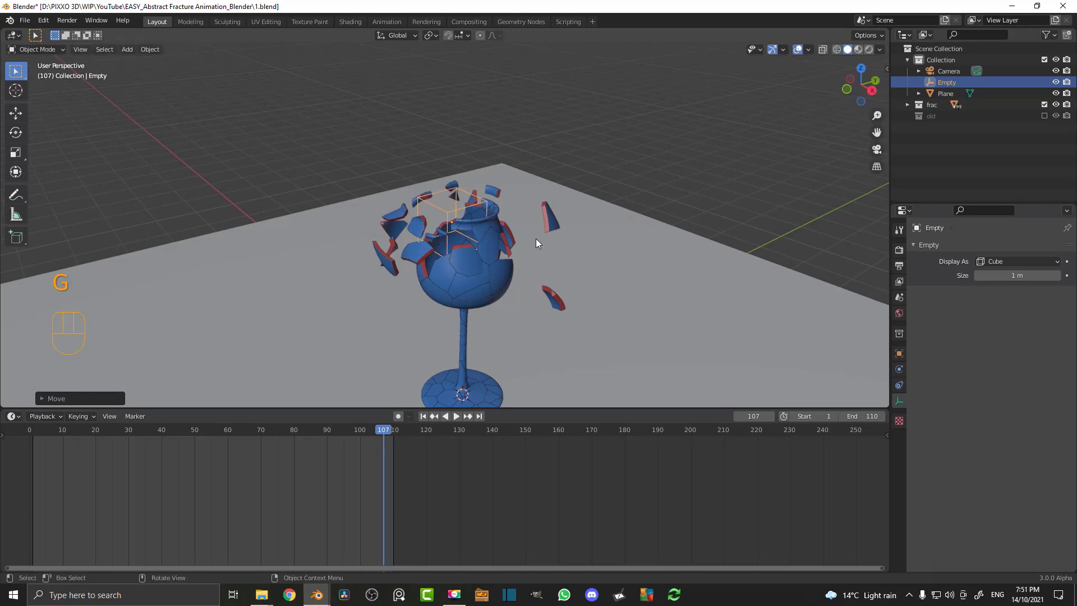
Return to the camera view and add a Track To constraint to the camera with the empty as its target.
key("KP_0")
left_click(495, 119)
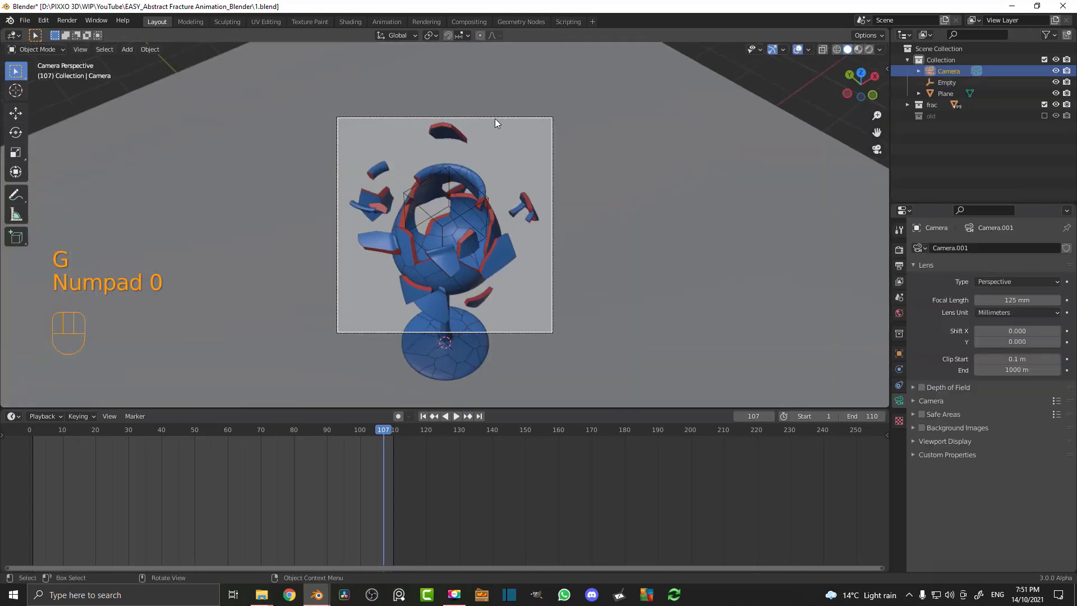
left_click(900, 385)
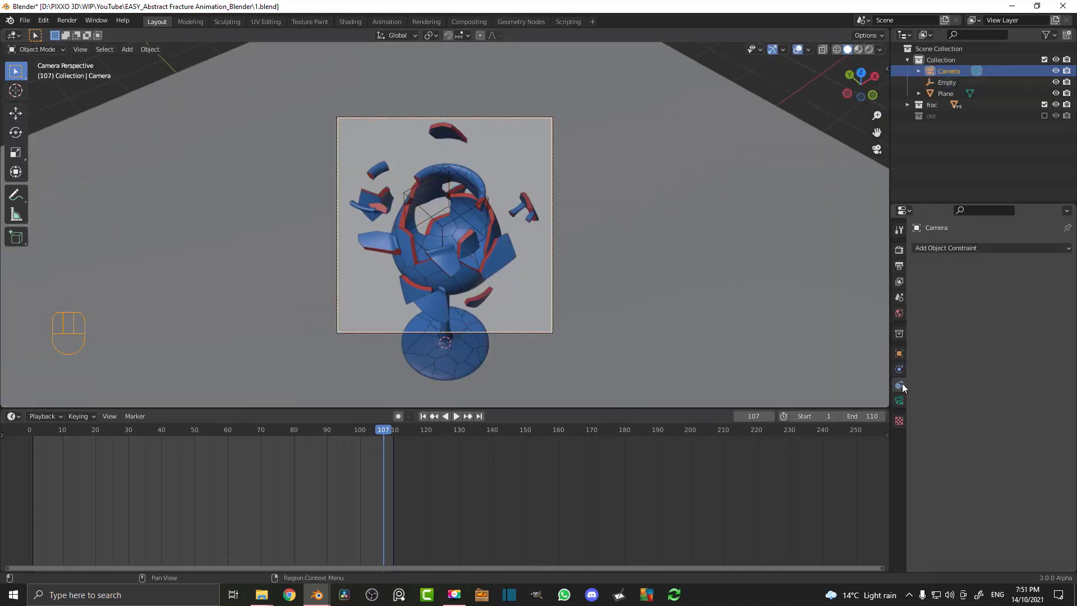
left_click(942, 248)
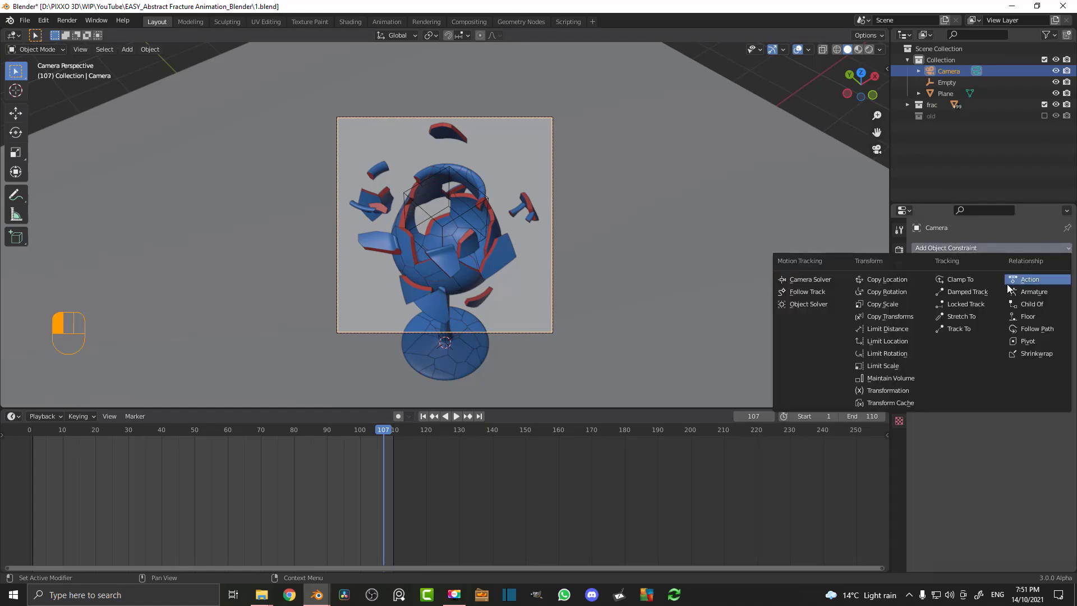
left_click(958, 328)
left_click(1053, 284)
left_click(469, 211)
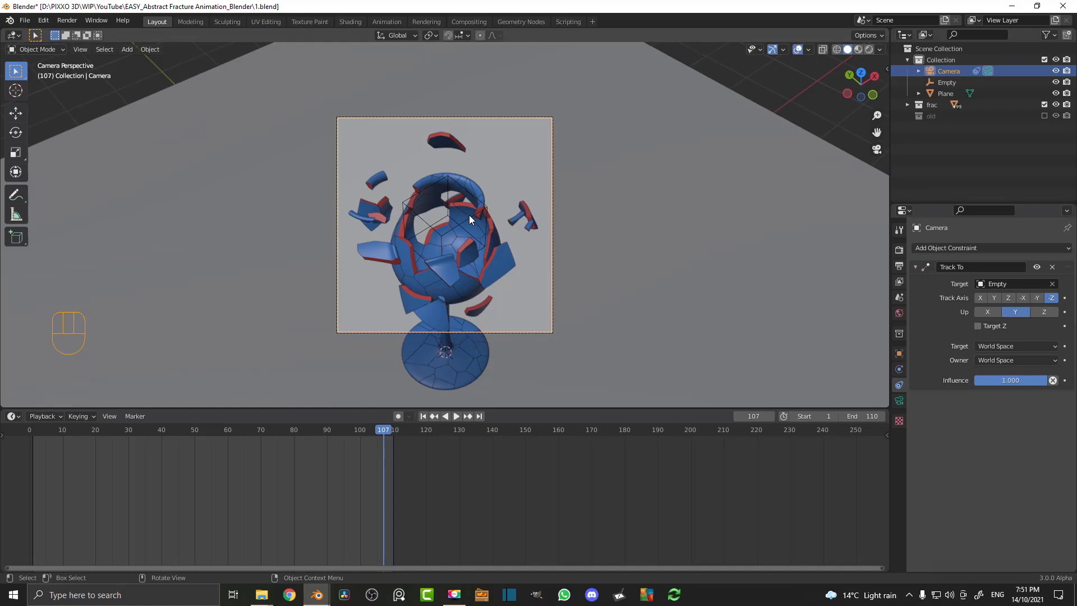
Try moving the empty to test how the camera tracks it.
left_click(469, 218)
key("g")
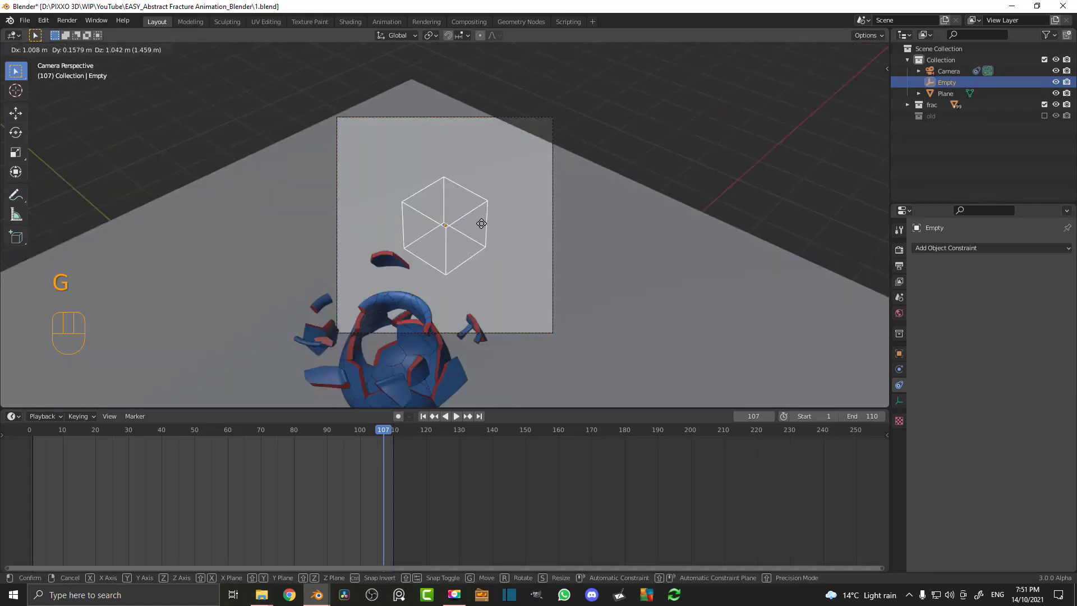
right_click(494, 153)
Keyframe the camera's location at frame 1.
key("space")
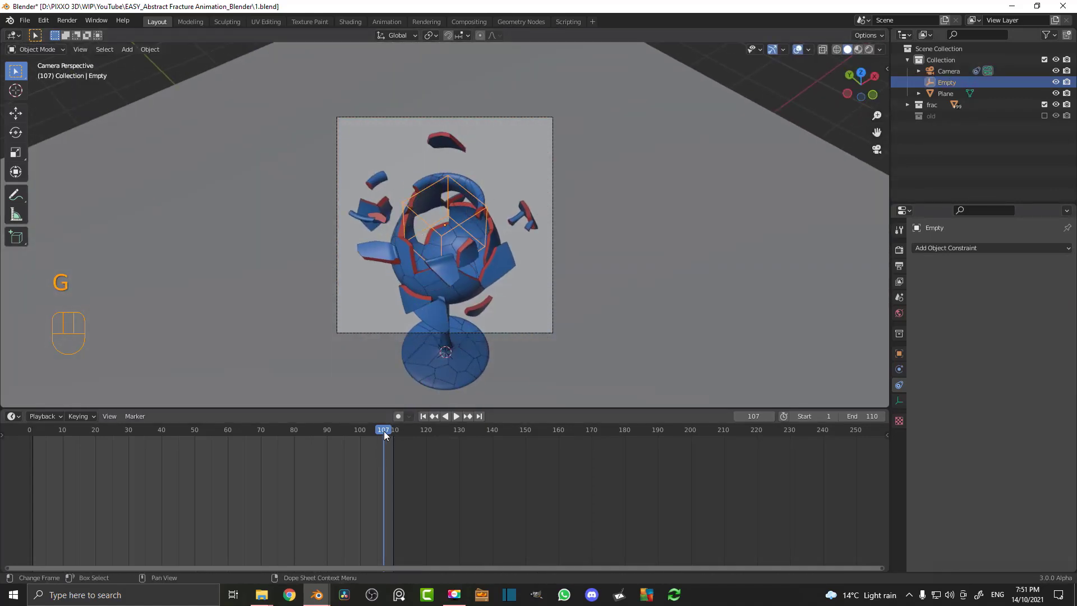
left_click(42, 473)
left_click_drag(32, 476, 32, 476)
key("space")
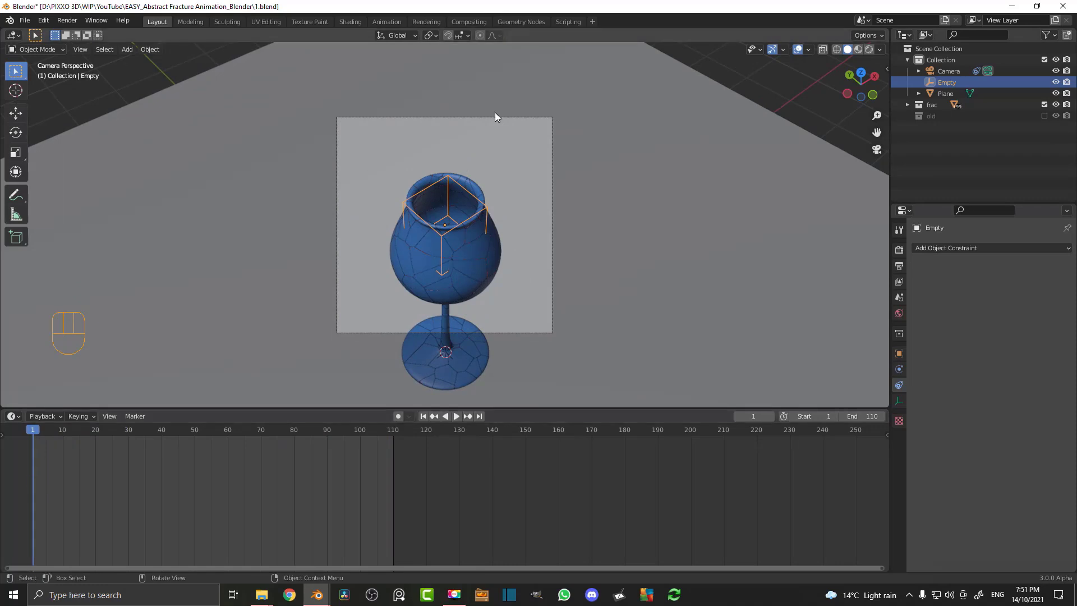
left_click(496, 117)
key("i")
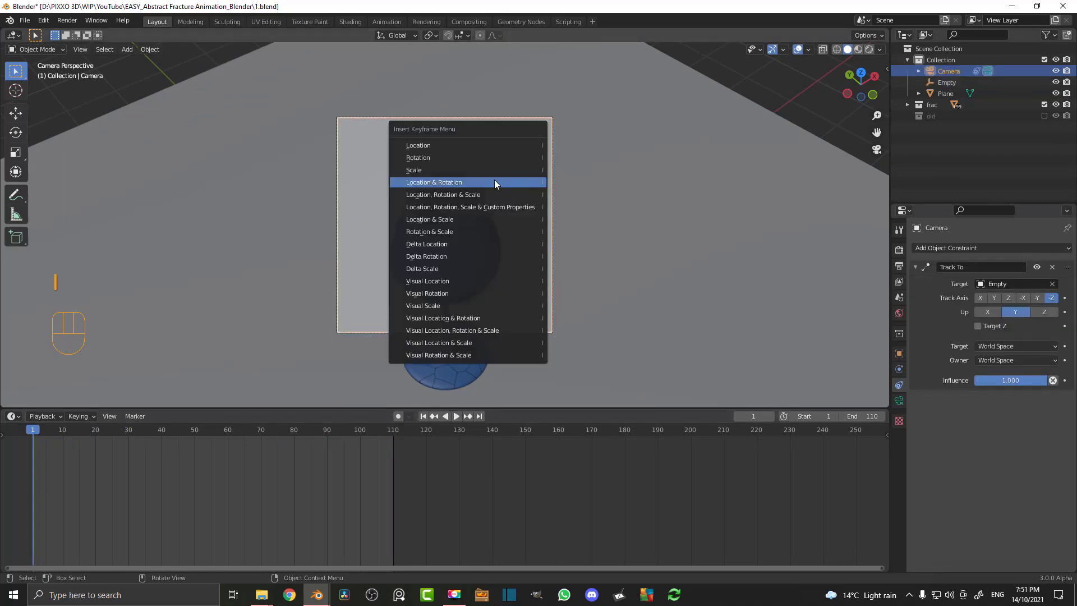
left_click(431, 152)
At frame 110, move the camera higher above the glass, bring it closer along its local Z axis and keyframe its location.
left_click_drag(32, 436, 394, 470)
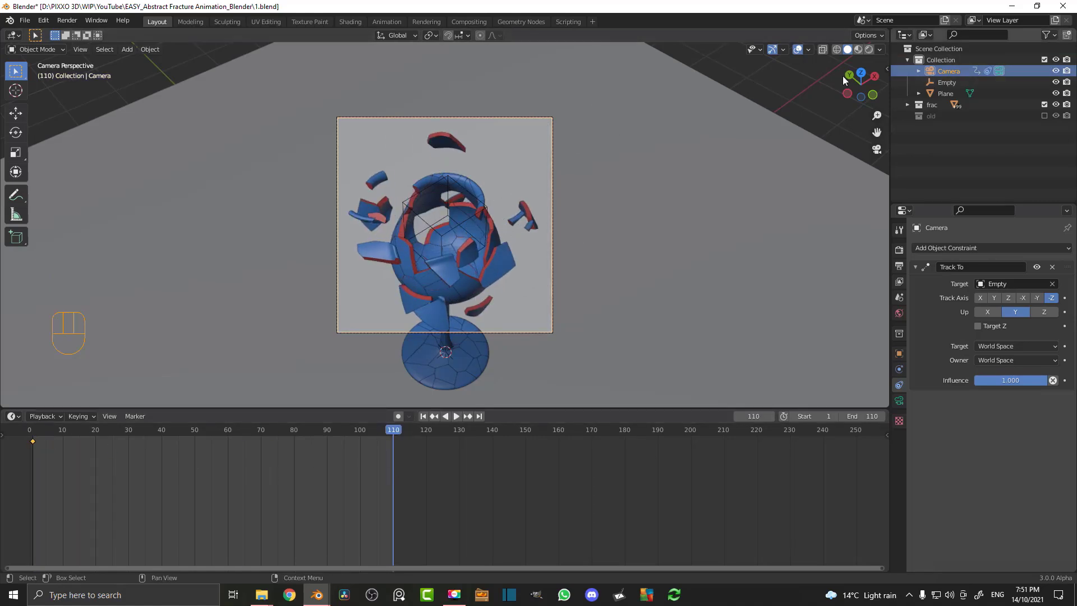
key("g")
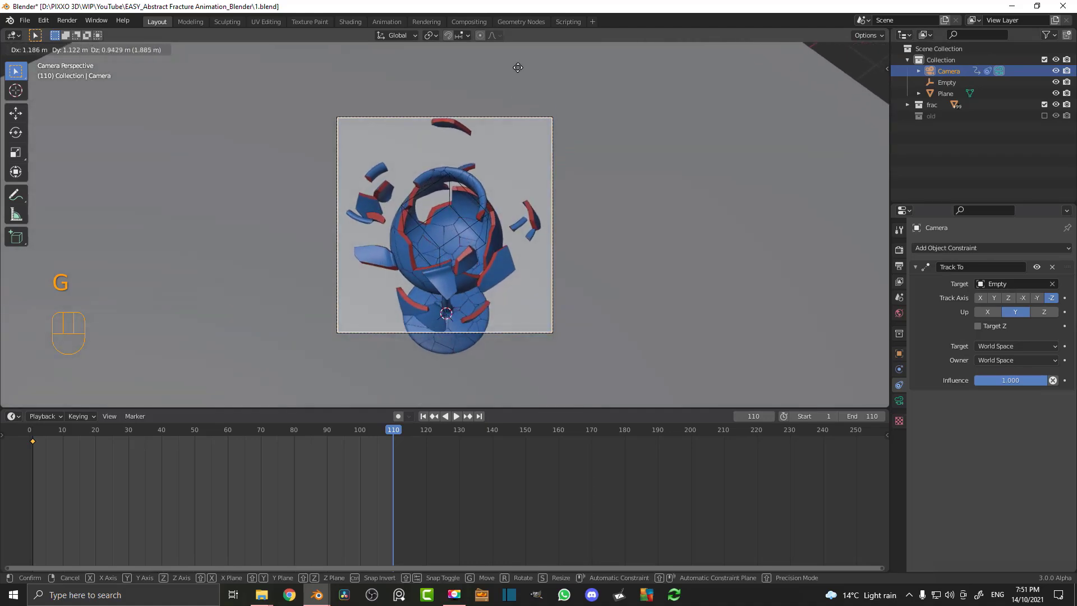
left_click(514, 341)
key("g")
key("z")
key("z")
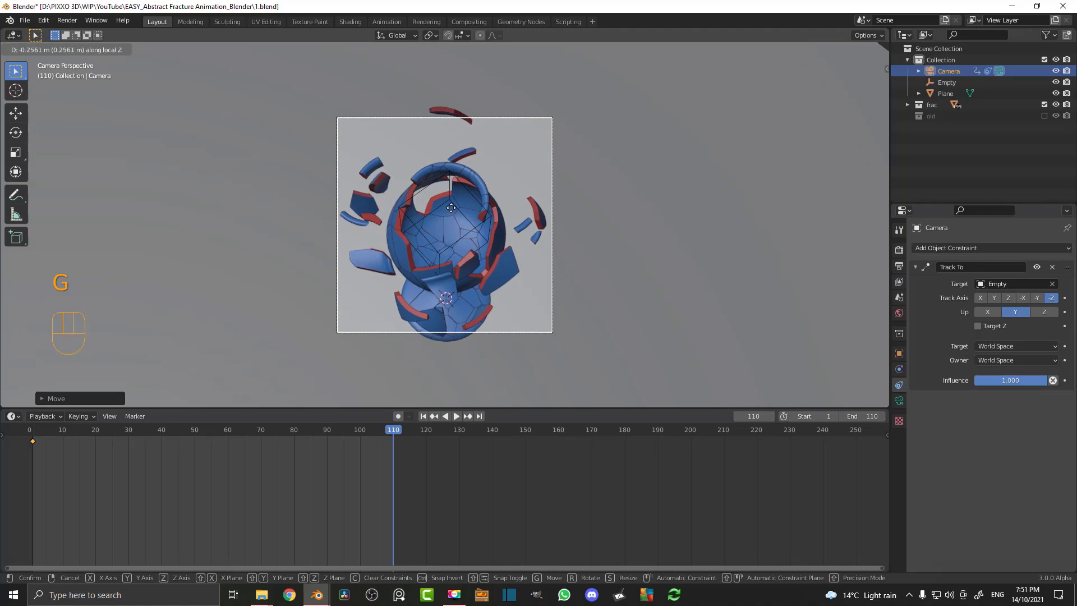
left_click(457, 211)
key("i")
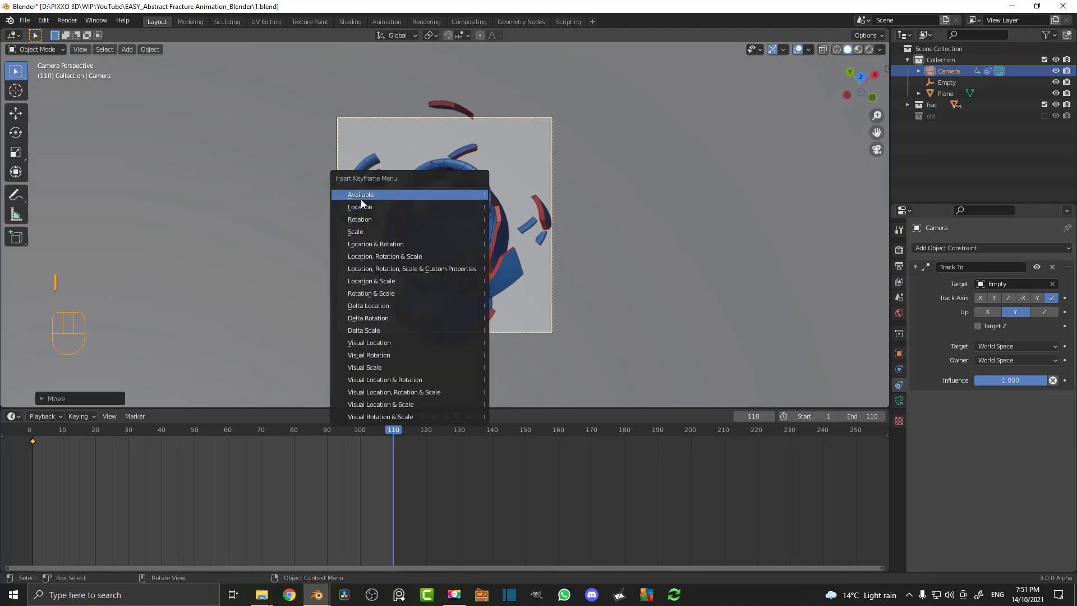
left_click(384, 208)
Play the animation from frame 1 to check the camera move around the shattering glass.
left_click_drag(395, 429, 33, 429)
key("space")
scroll(614, 279, "up", 3)
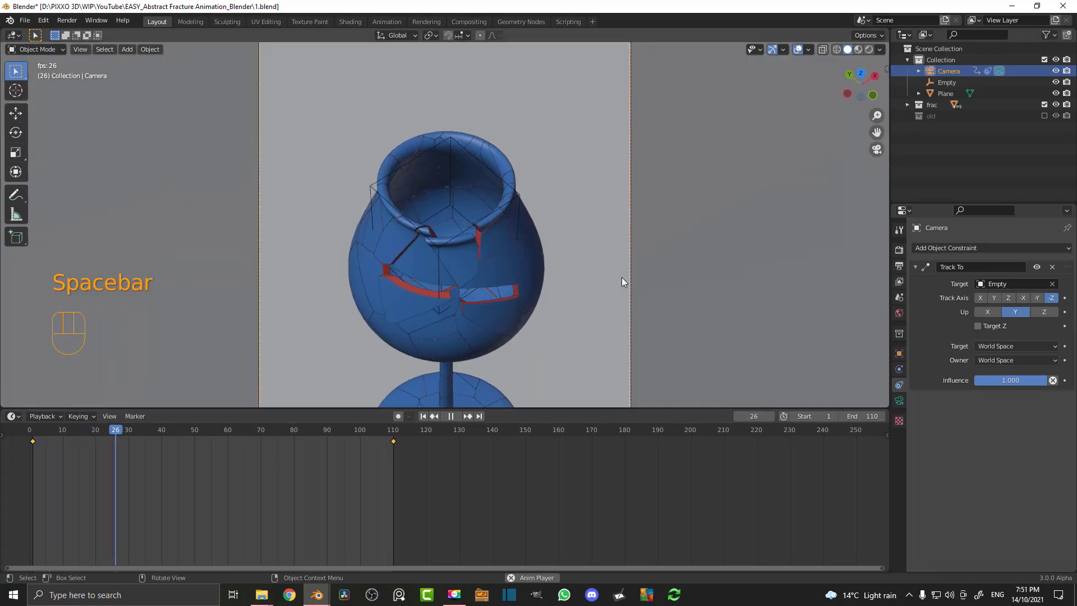
scroll(624, 273, "down", 3)
key("alt+a")
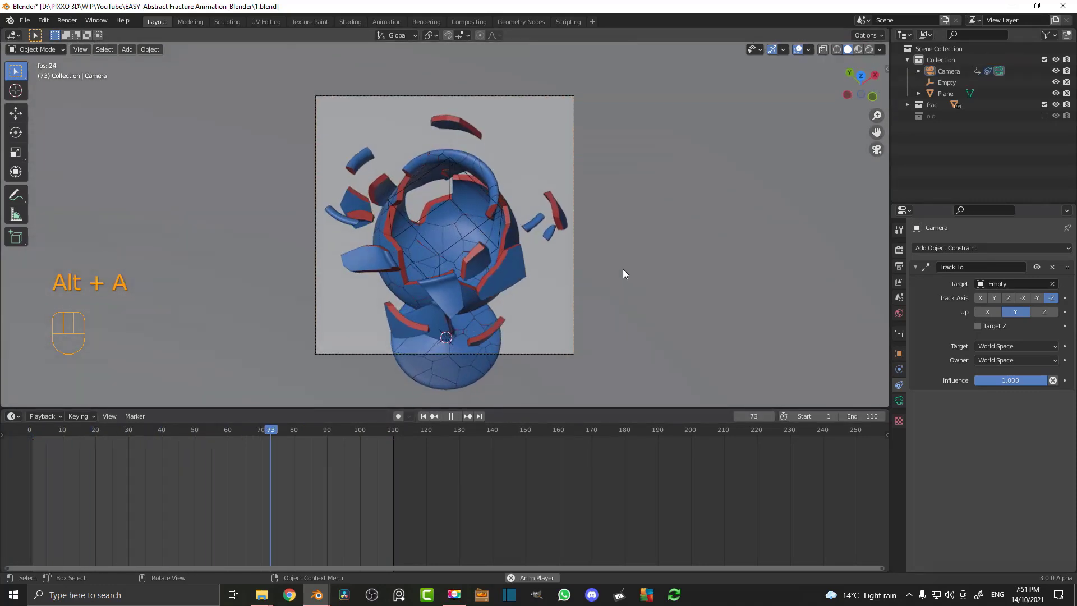
key("space")
scroll(502, 255, "up", 4)
scroll(447, 274, "down", 2)
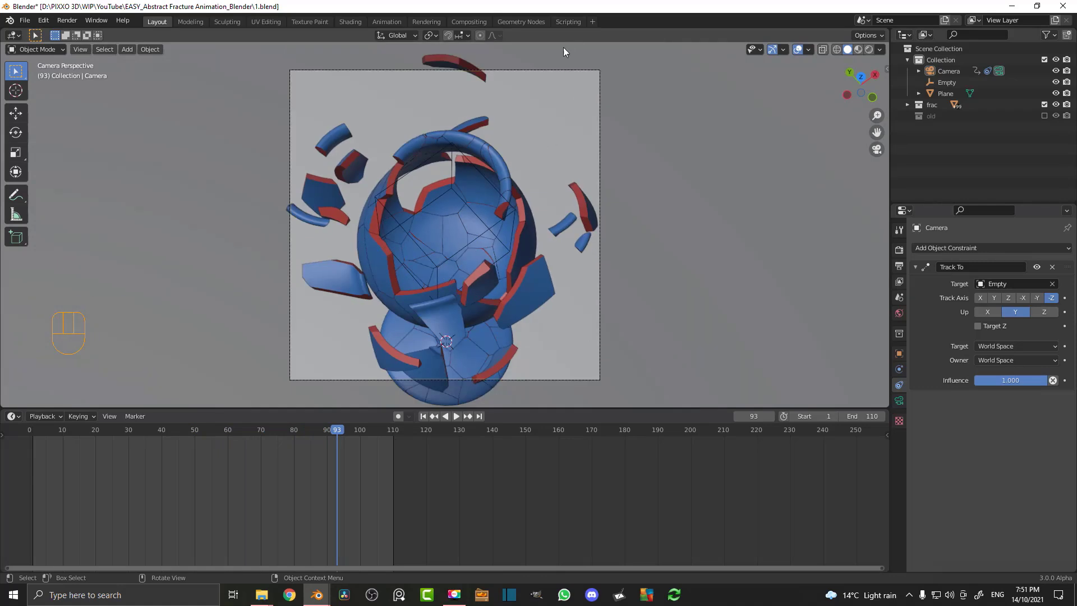
Enable depth of field on the camera and set the empty as its focus object.
left_click(557, 69)
left_click(579, 71)
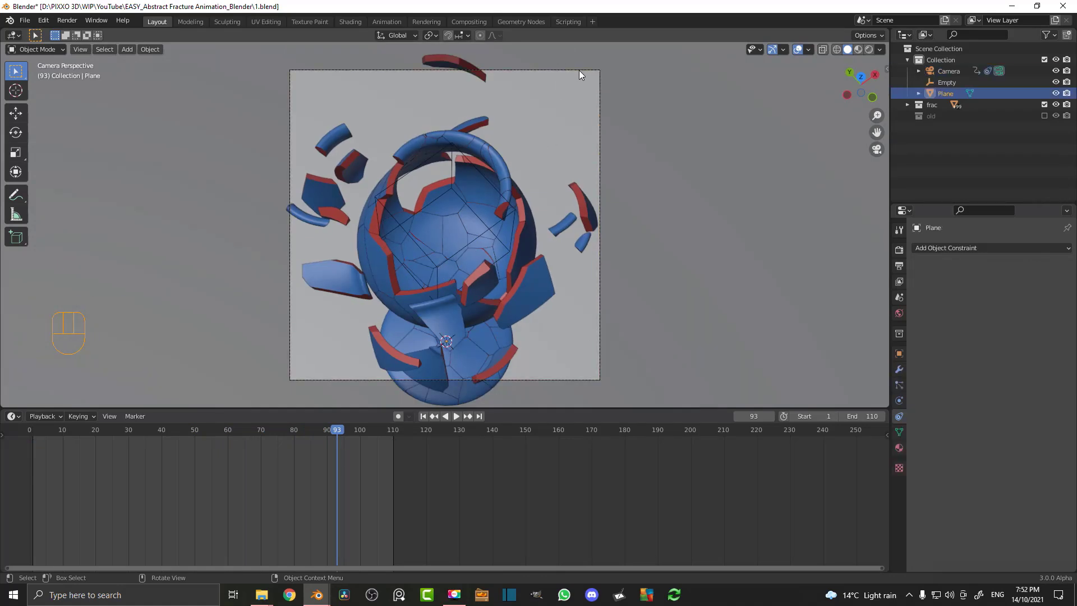
left_click(596, 70)
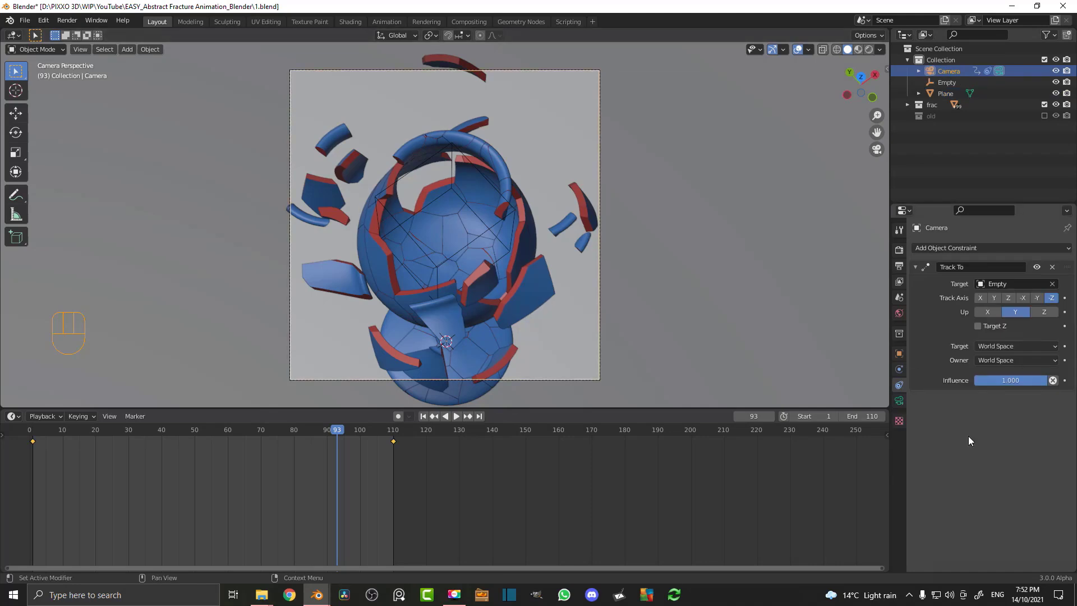
left_click(899, 400)
left_click(920, 388)
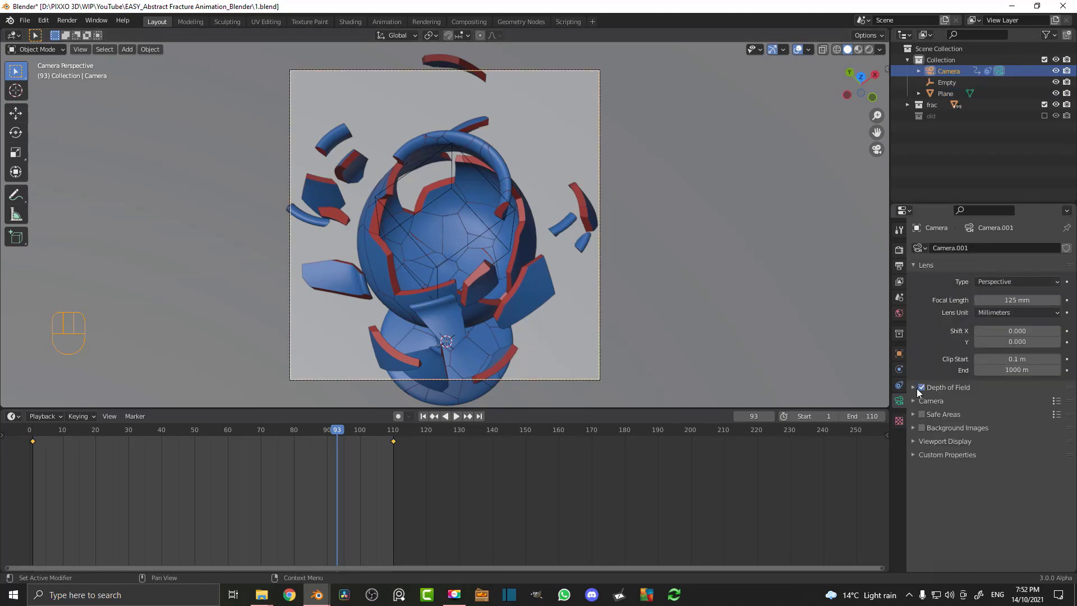
left_click(914, 387)
left_click(1054, 405)
left_click(518, 274)
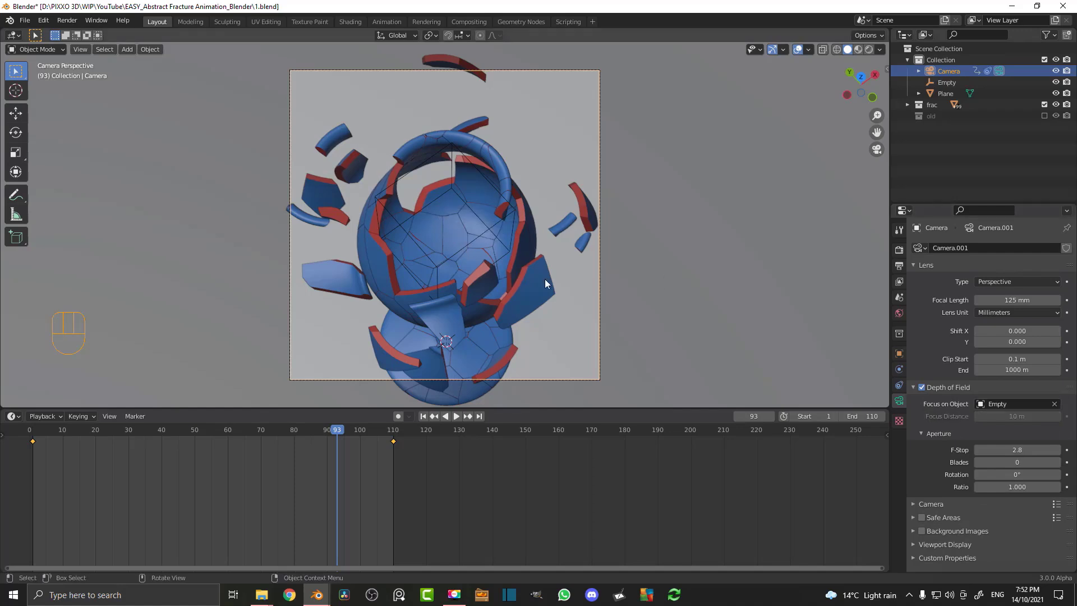
Set the camera's depth-of-field F-Stop to 0.7.
left_click(1017, 449)
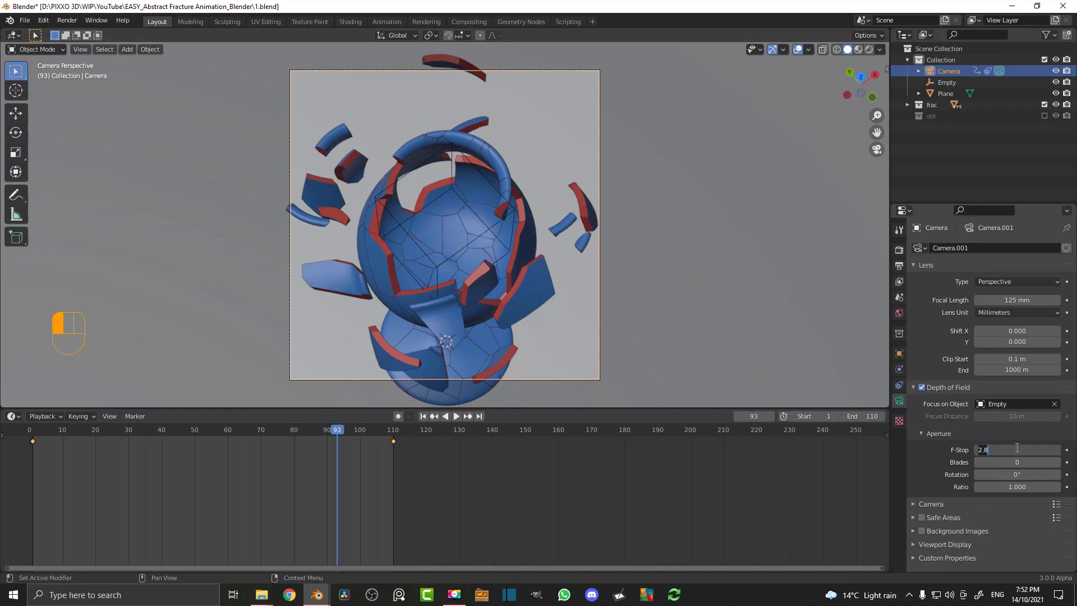
type(".7")
key("Return")
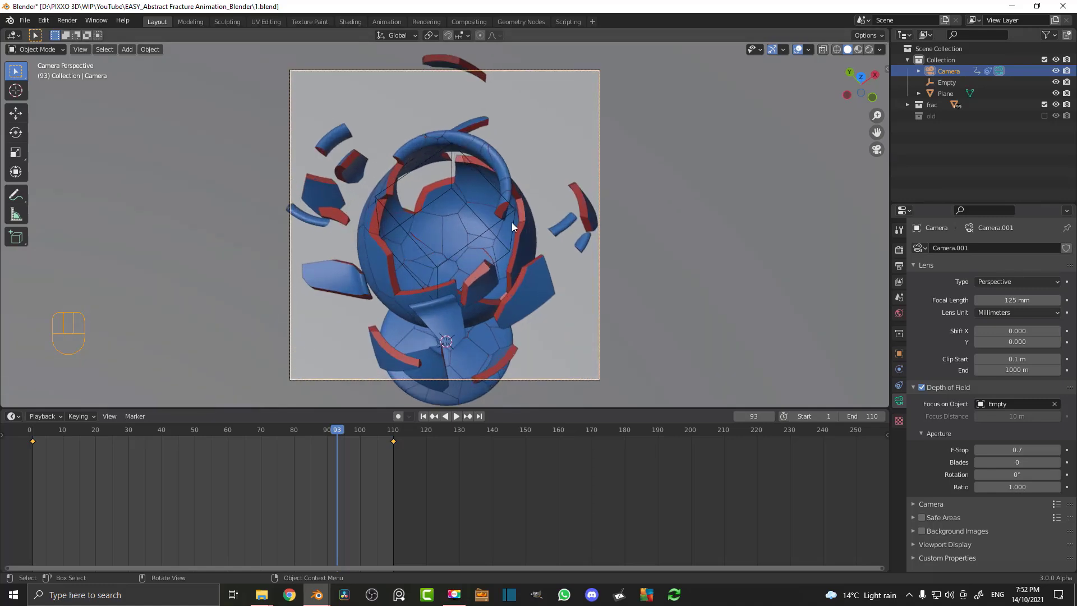
scroll(426, 211, "down", 1)
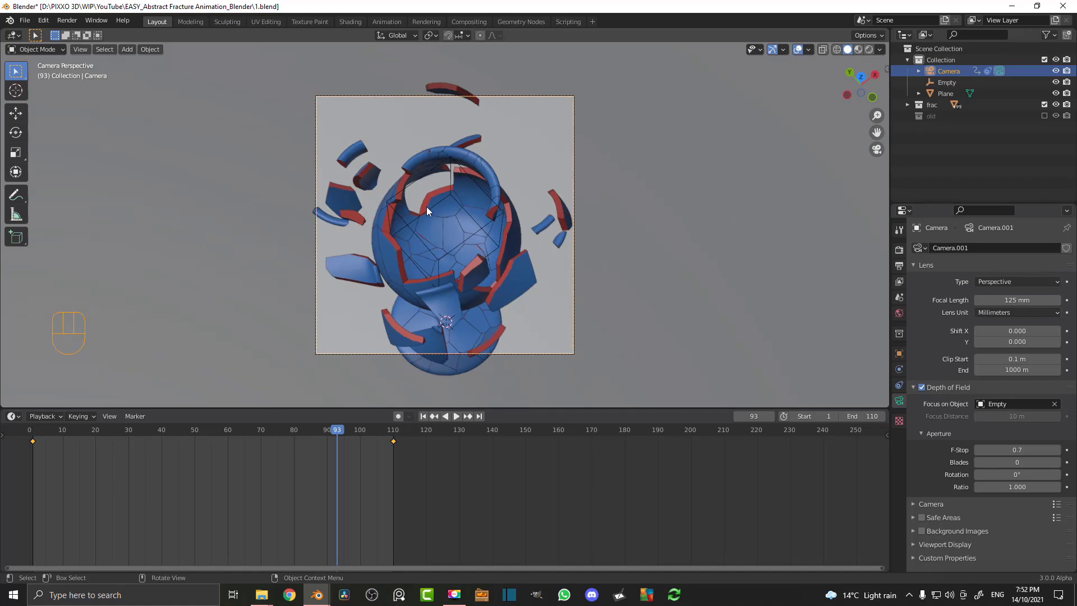
Switch the render engine to Cycles and set its device to GPU Compute.
left_click(899, 248)
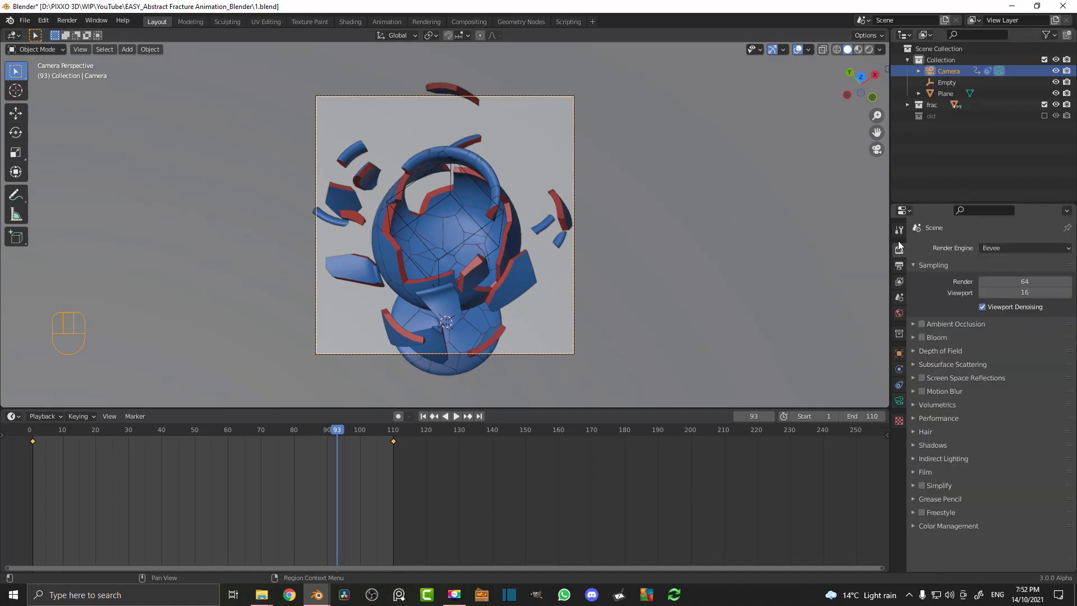
left_click(990, 250)
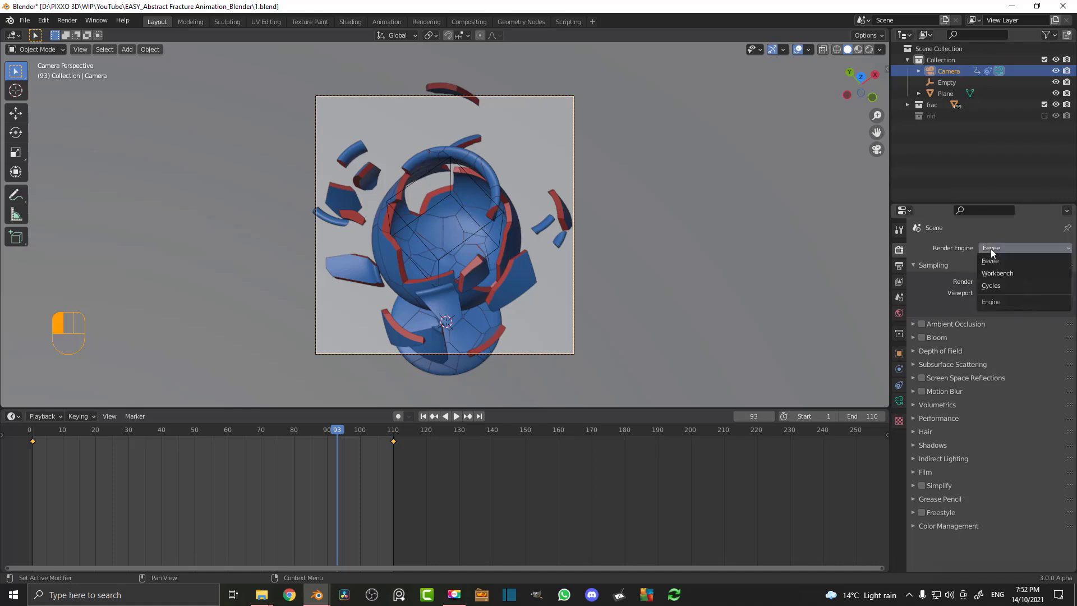
left_click(991, 251)
left_click(1008, 250)
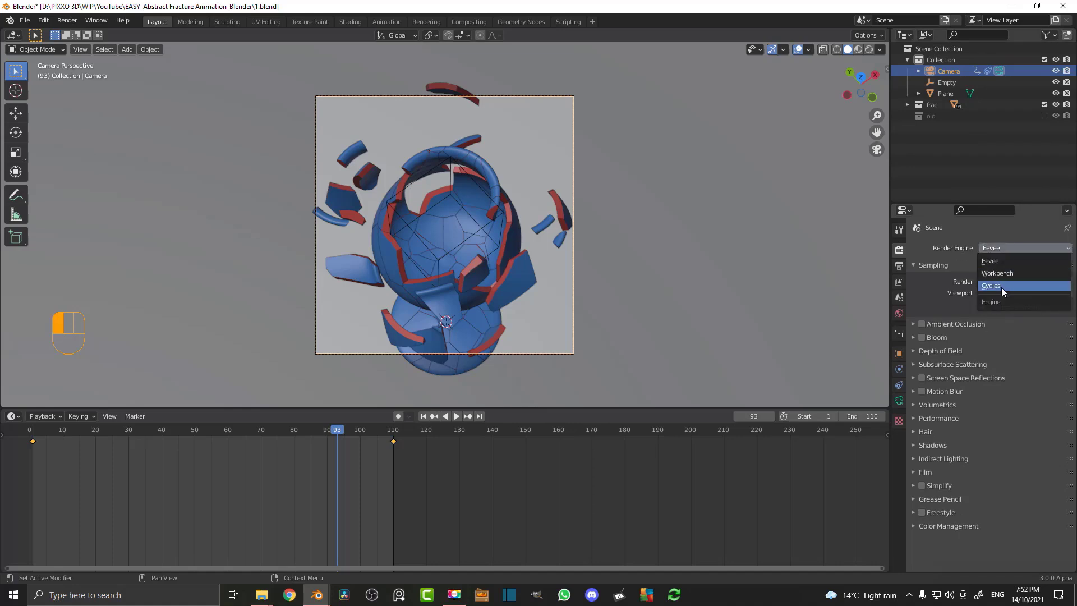
left_click(1002, 285)
left_click(993, 277)
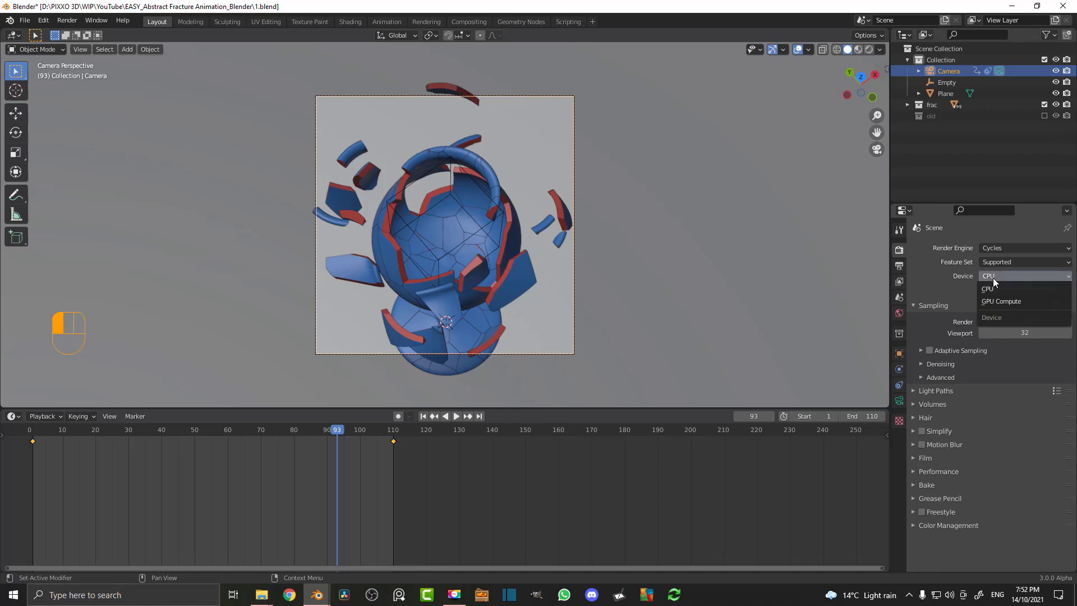
left_click(995, 301)
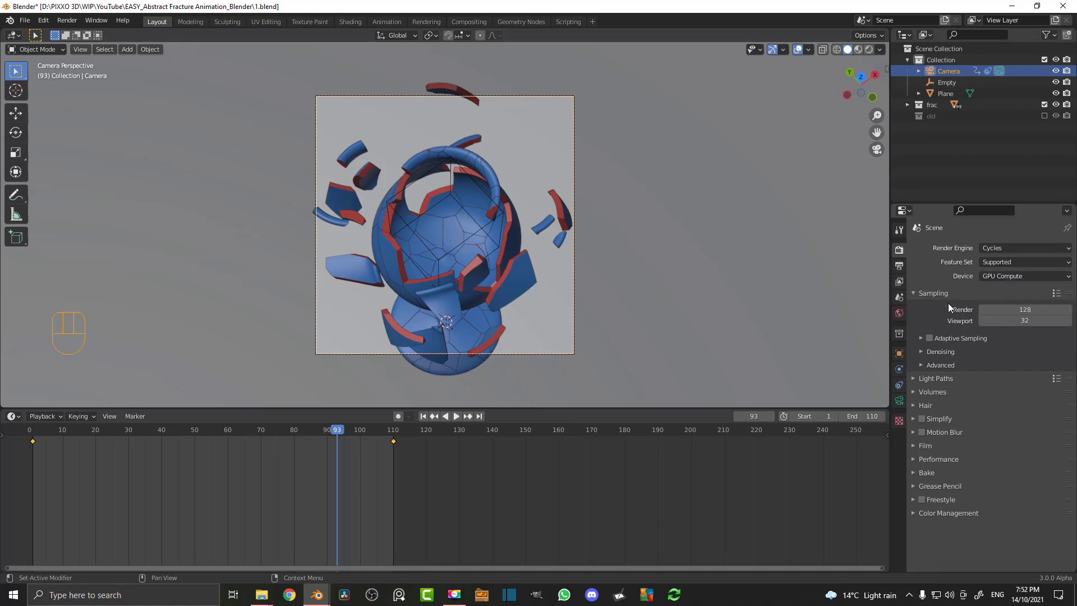
Enable render denoising with the OptiX denoiser and save the project file.
left_click(923, 351)
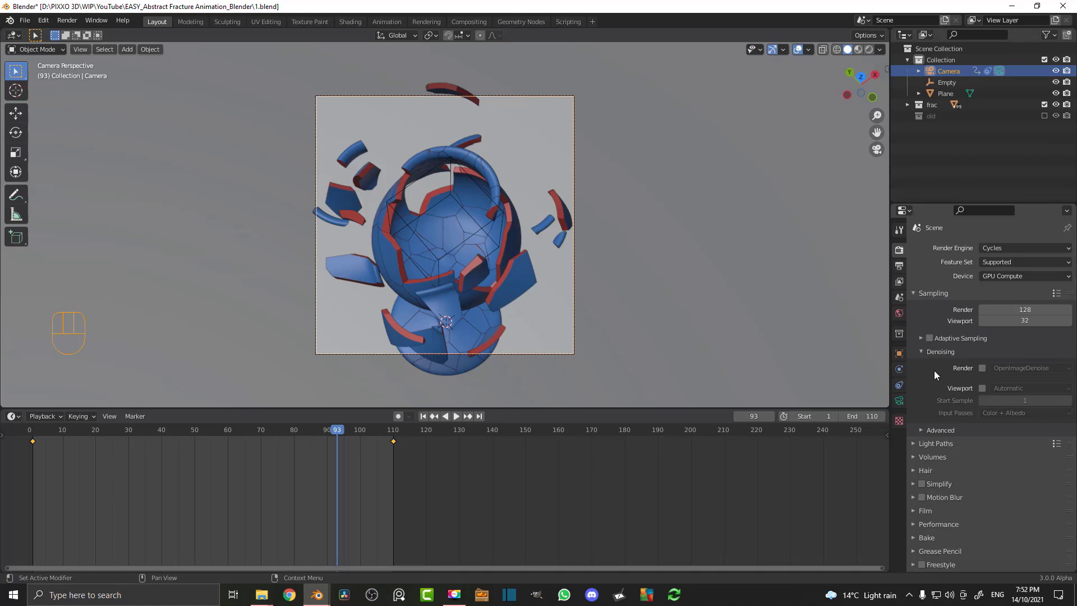
left_click(981, 368)
left_click(1009, 367)
left_click(1017, 378)
scroll(559, 247, "up", 2)
key("ctrl+s")
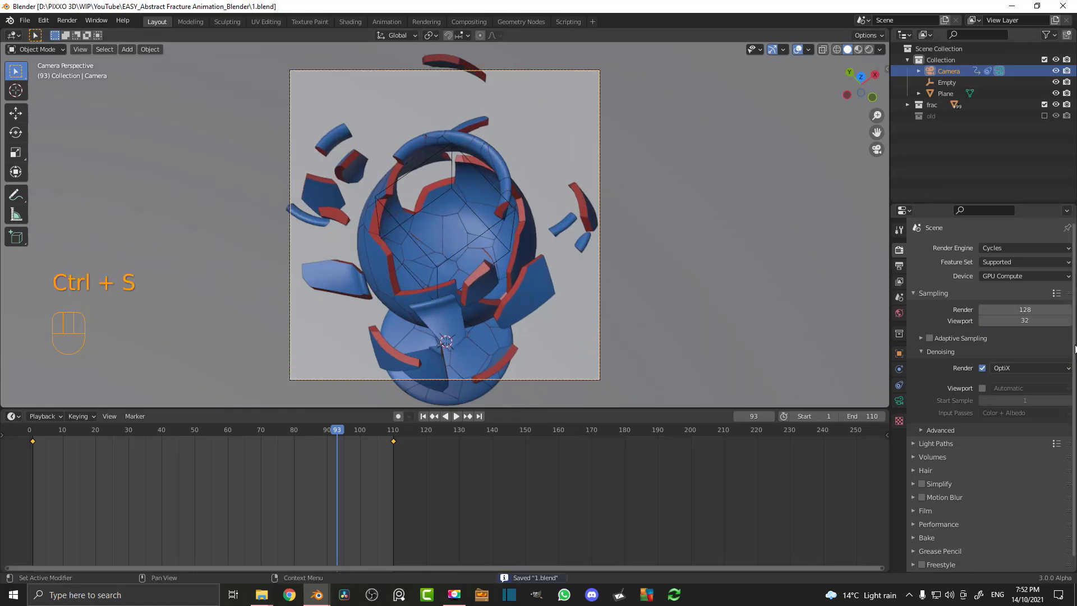
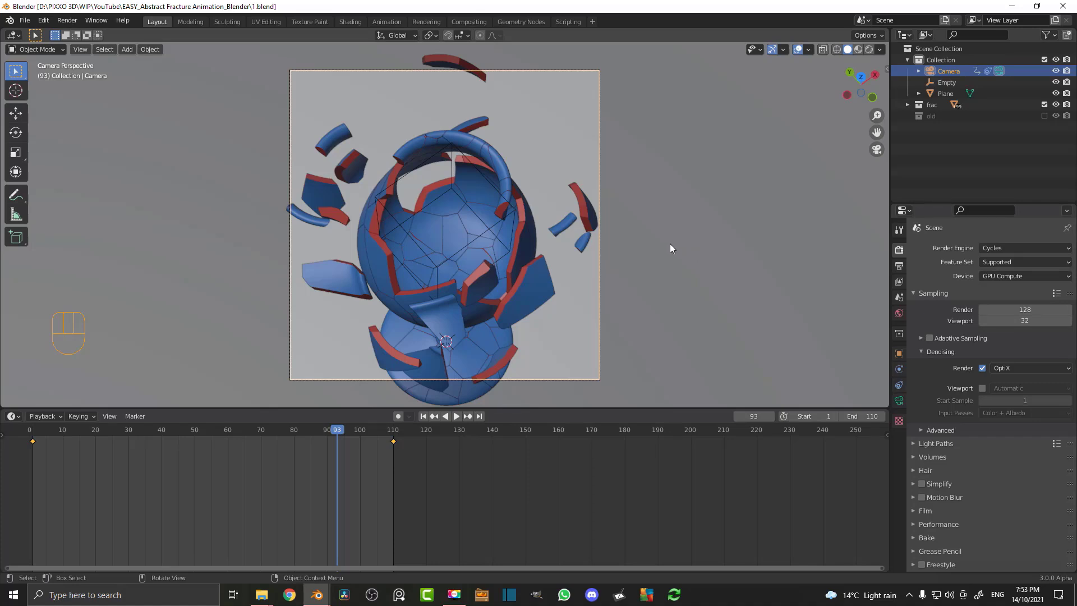
Save the project file once more.
scroll(620, 243, "down", 2)
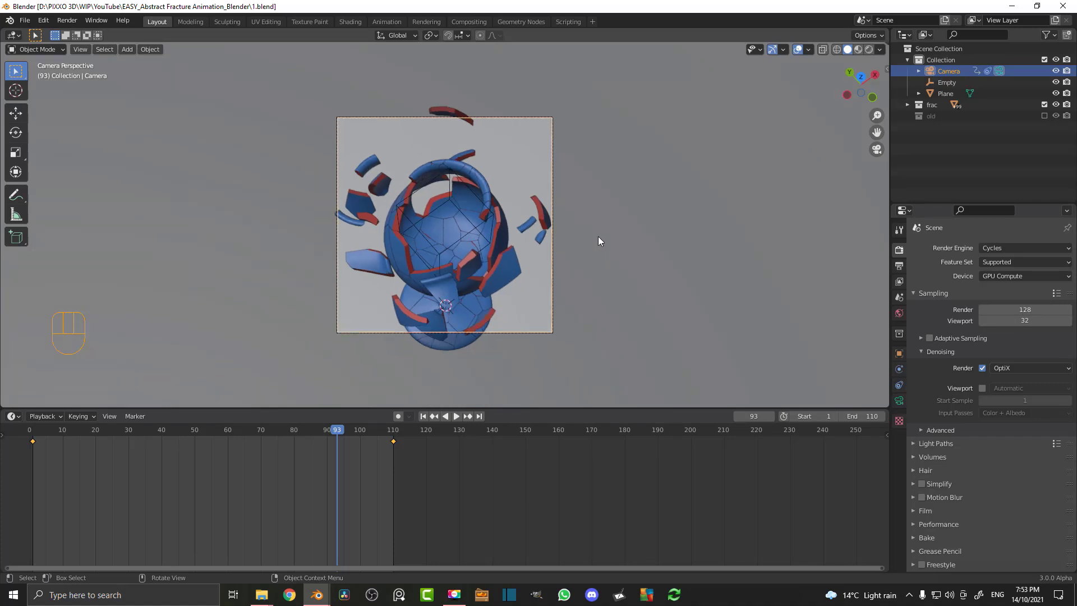
key("ctrl")
key("ctrl+s")
key("ctrl+s")
key("ctrl+s")
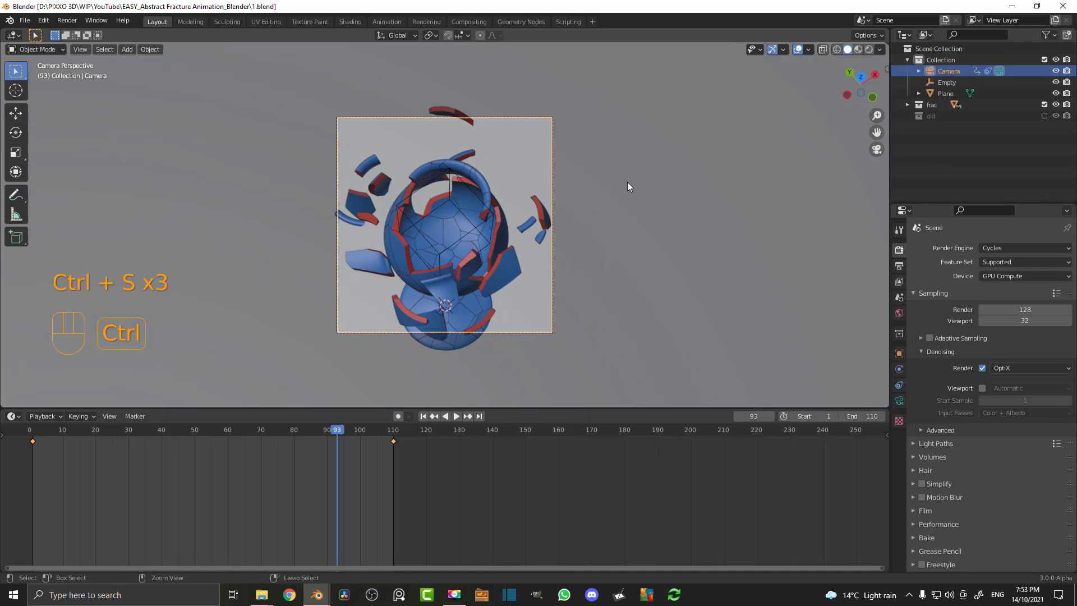
Add an area light and raise it straight up along the Z axis above the wine glass.
scroll(532, 221, "up", 1)
scroll(487, 225, "down", 1)
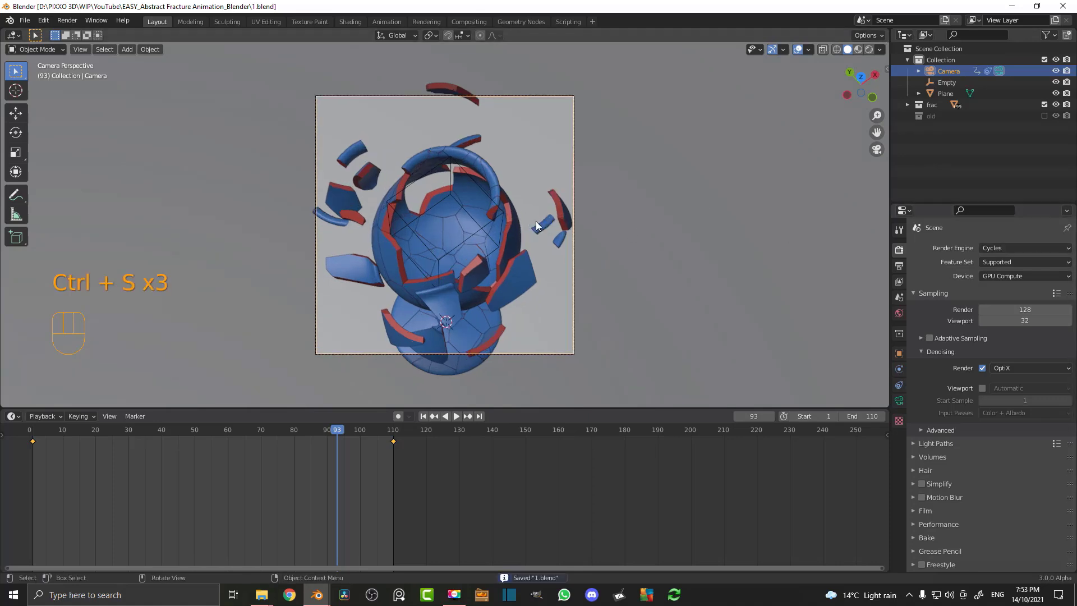
scroll(470, 224, "up", 2)
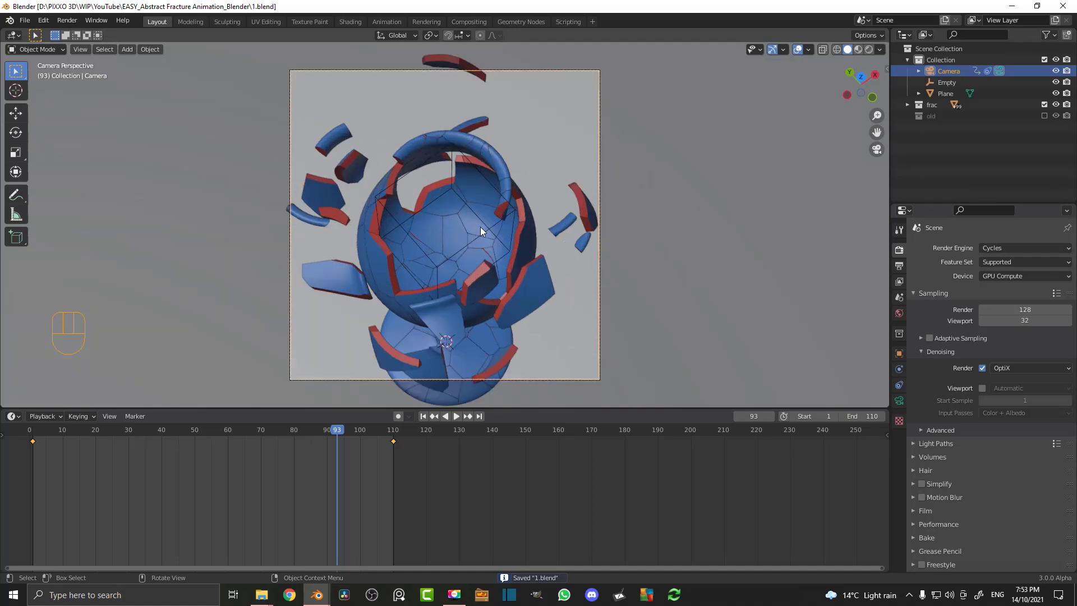
key("shift+a")
mouse_move(480, 227)
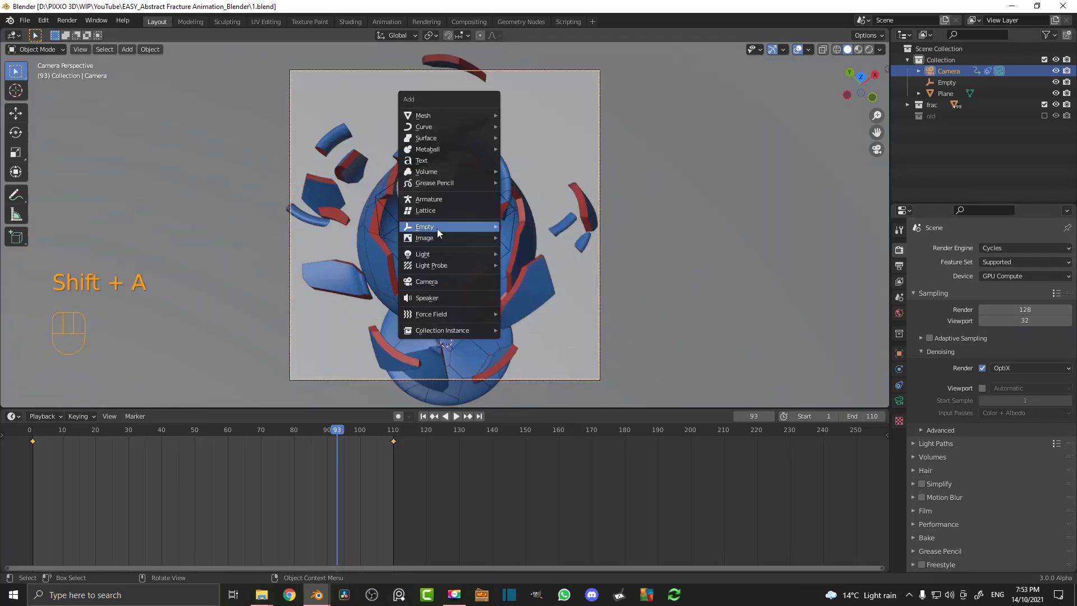
mouse_move(495, 256)
left_click(524, 290)
middle_click_drag(525, 251, 517, 333)
key("g")
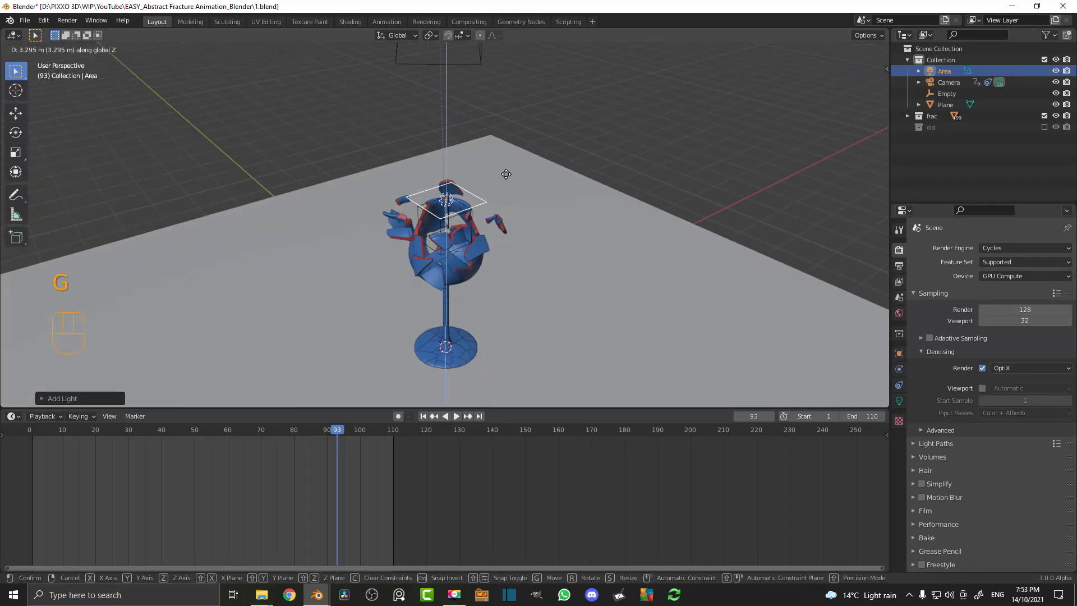
left_click(510, 102)
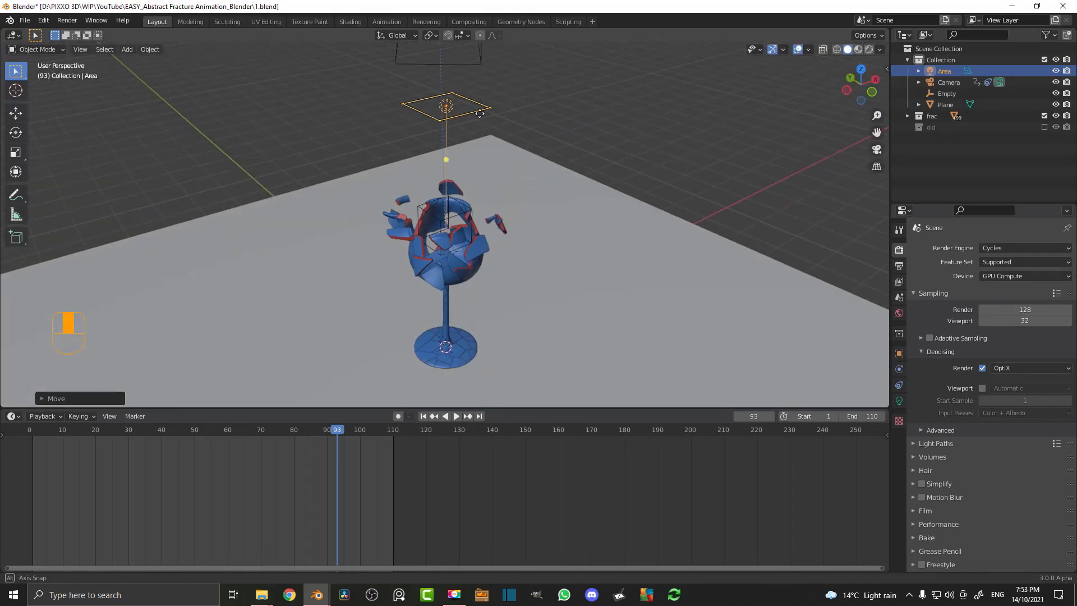
Set the overhead area light's power to 90 W and its size to about 1.92 m.
left_click(899, 400)
left_click(1015, 323)
type("90")
key("Return")
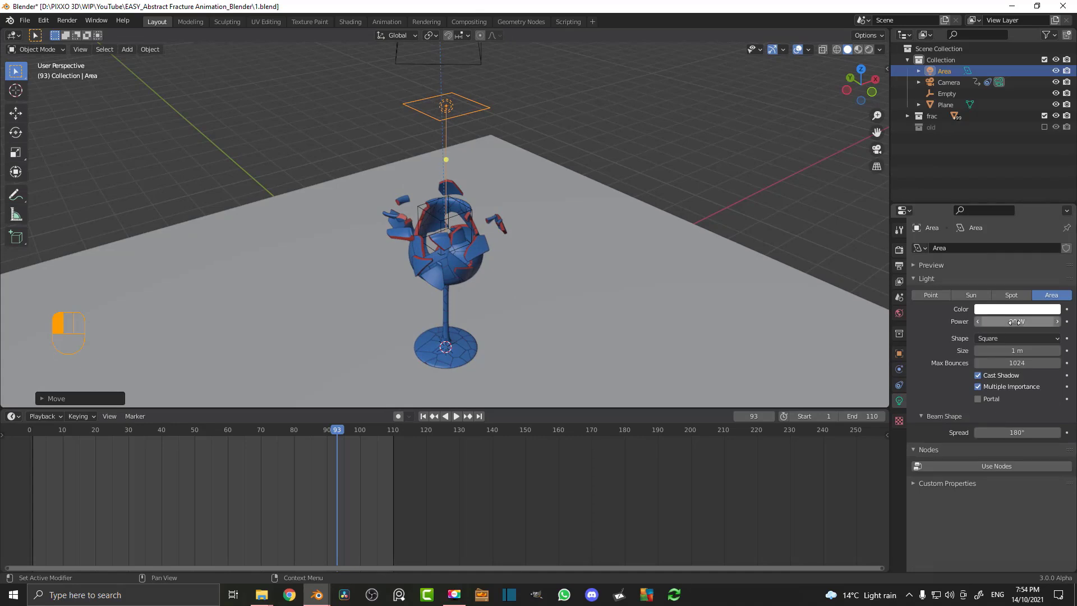
left_click_drag(1016, 350, 1044, 350)
Duplicate the overhead area light to one side of the glass and tilt the copy towards the glass.
middle_click_drag(432, 208, 442, 207)
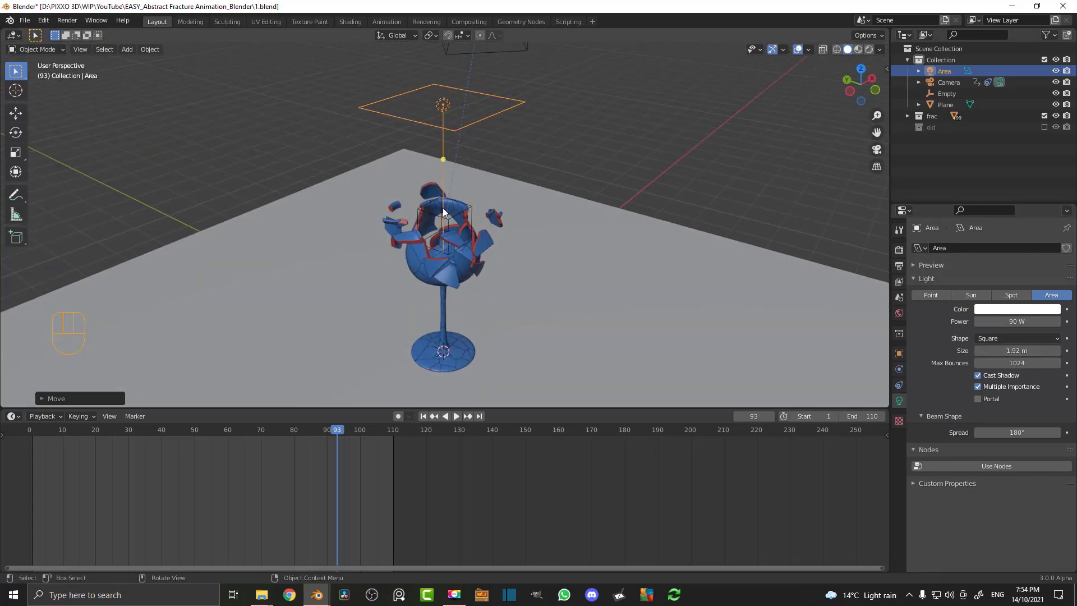
middle_click_drag(417, 212, 540, 204)
key("shift+d")
left_click(368, 201)
key("r")
left_click(501, 156)
middle_click_drag(435, 163, 452, 252)
In top view, rotate the side light to face the glass and reposition it beside the shards.
scroll(460, 247, "down", 3)
key("KP_4")
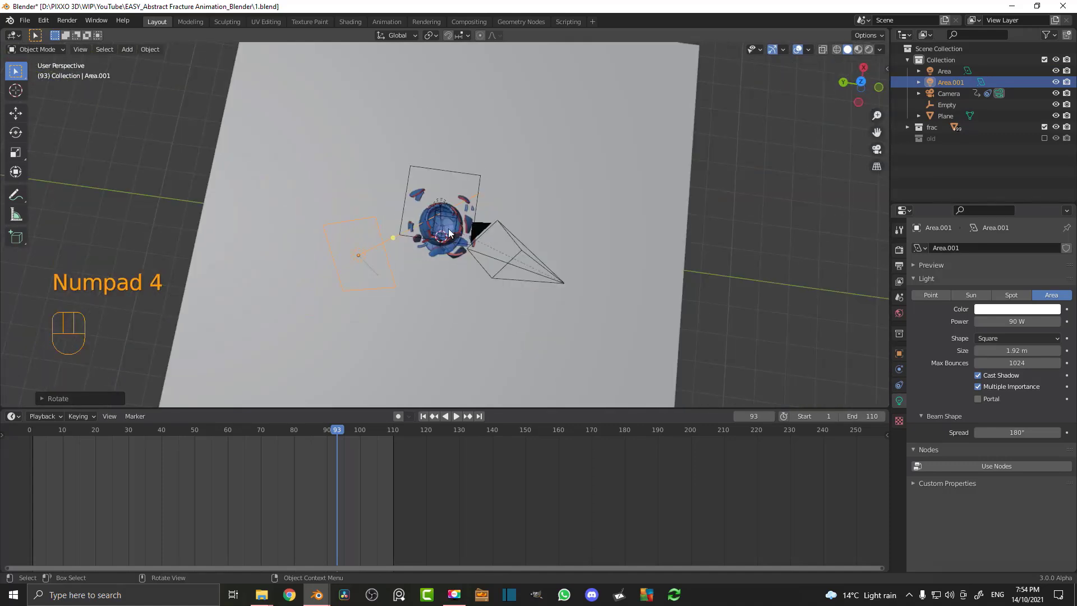
scroll(449, 227, "up", 1)
key("KP_7")
scroll(444, 167, "up", 2)
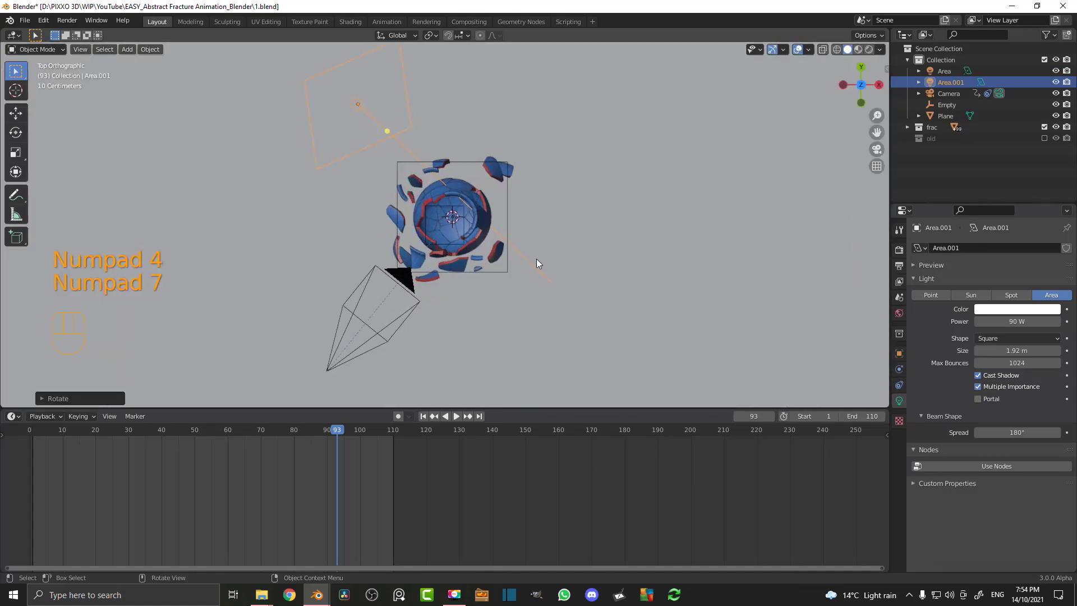
key("r")
left_click(627, 108)
key("g")
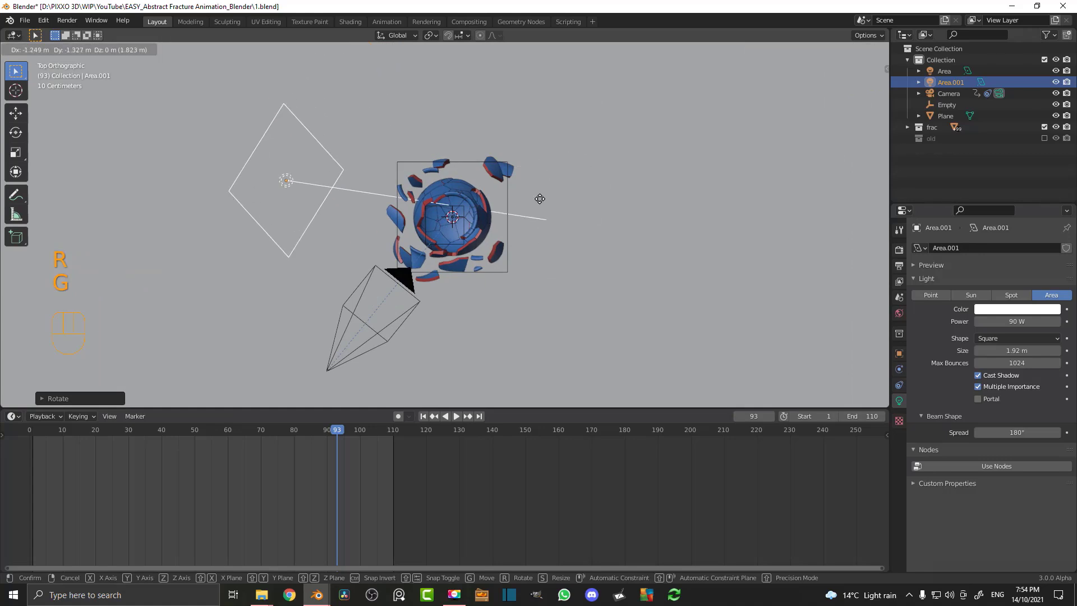
left_click(560, 199)
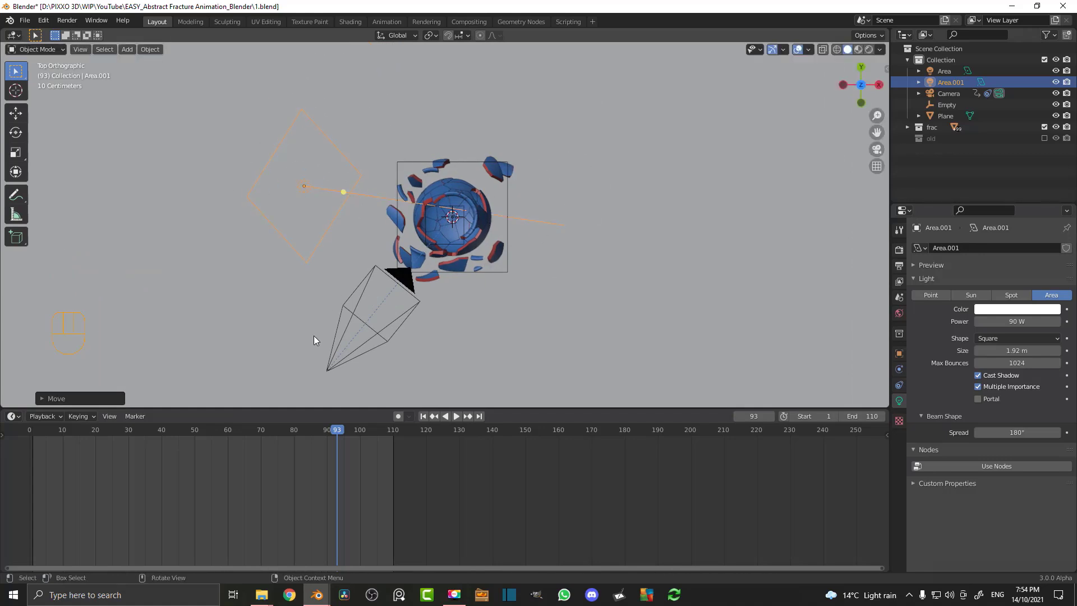
Duplicate the side light to the opposite side of the glass and rotate the copy to face the glass.
key("shift+d")
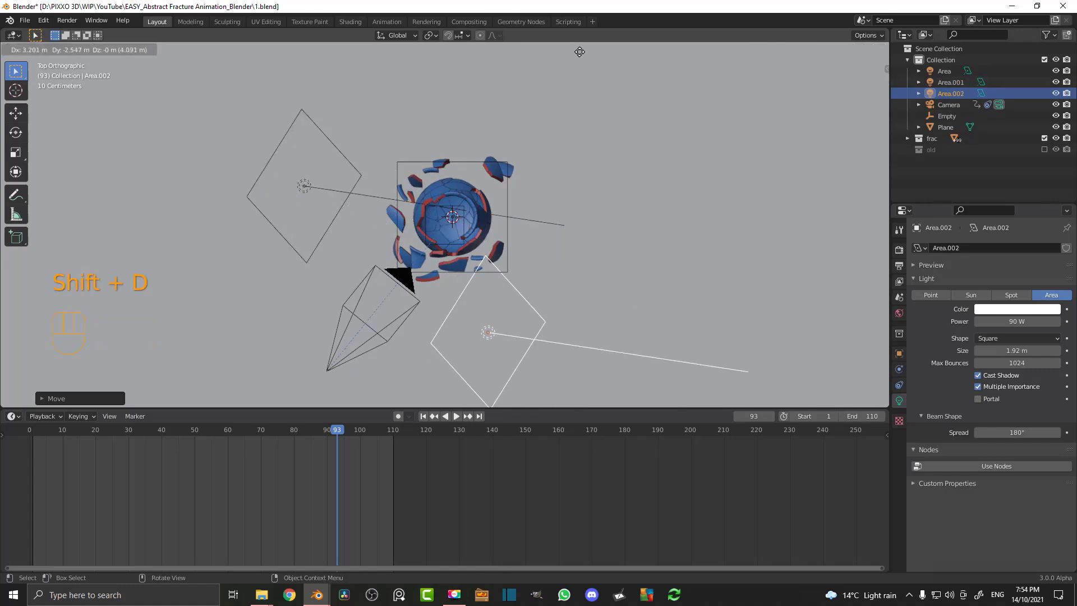
left_click(578, 415)
key("r")
key("r")
left_click(529, 175)
Look through the camera and set a render region covering the whole camera frame.
key("KP_0")
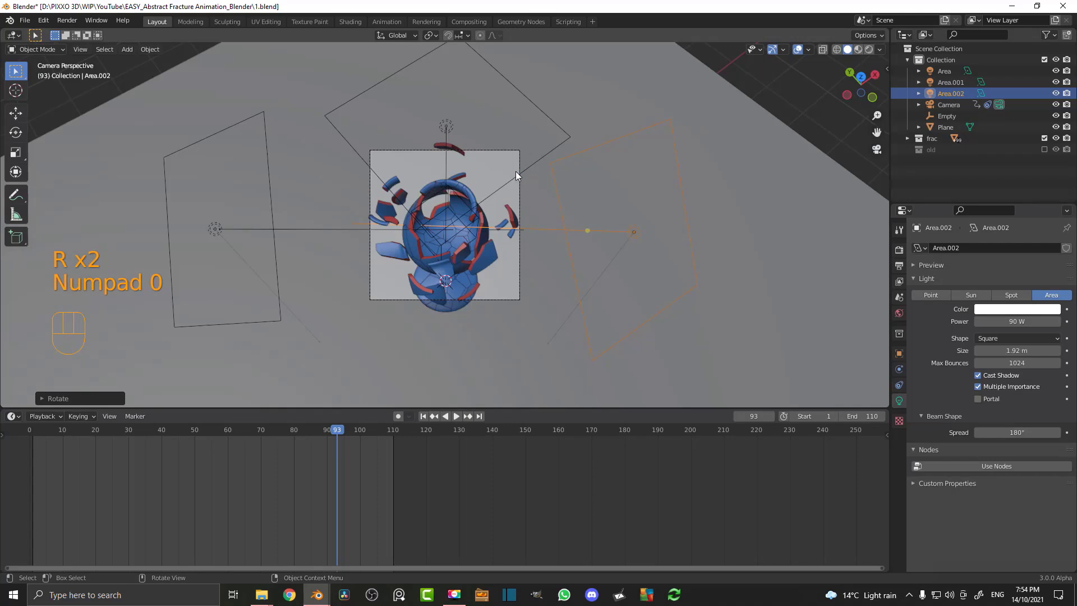
key("ctrl")
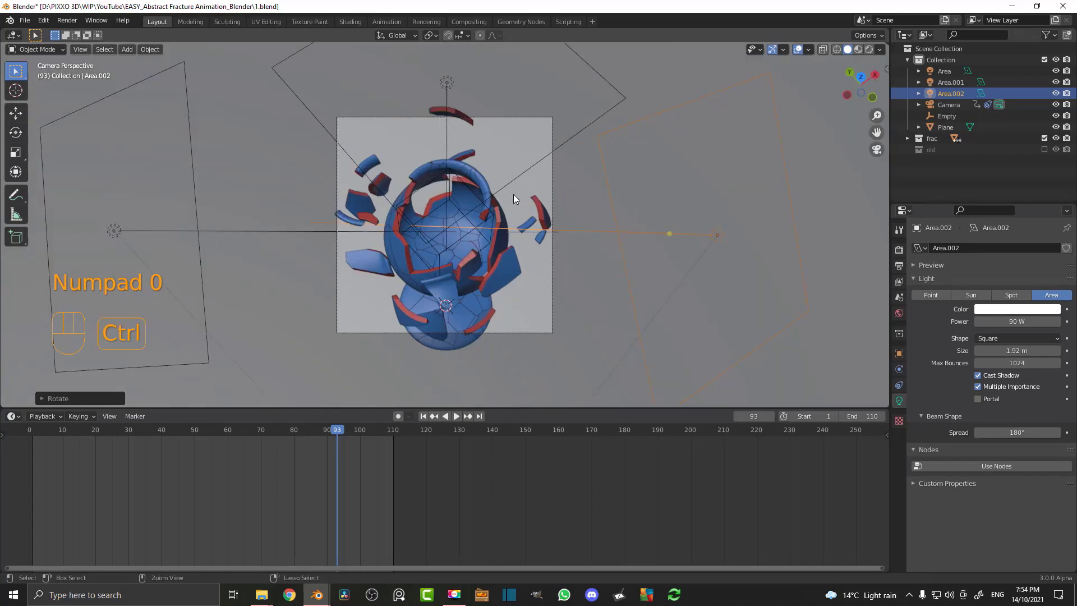
key("ctrl+b")
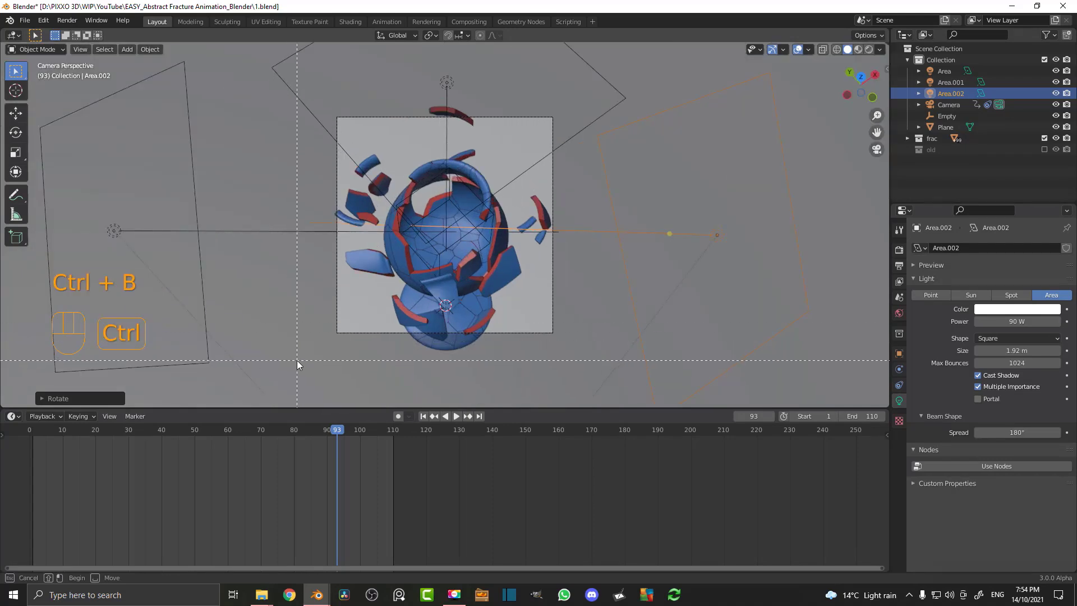
key("ctrl+b")
left_click_drag(316, 346, 569, 102)
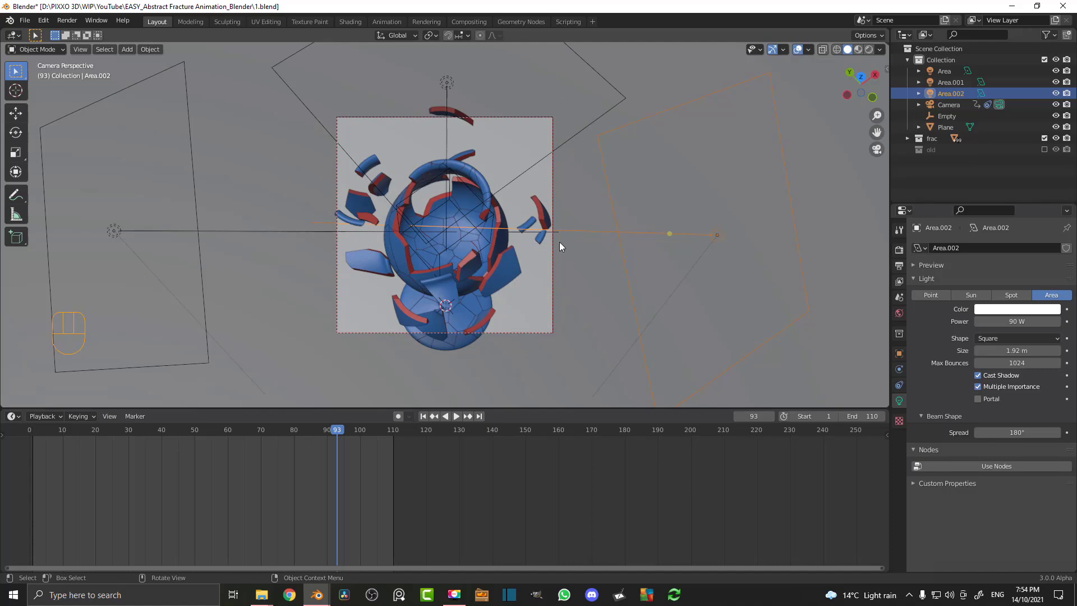
Switch the viewport to Rendered shading to preview the lighting through the camera.
scroll(460, 212, "up", 1)
key("z")
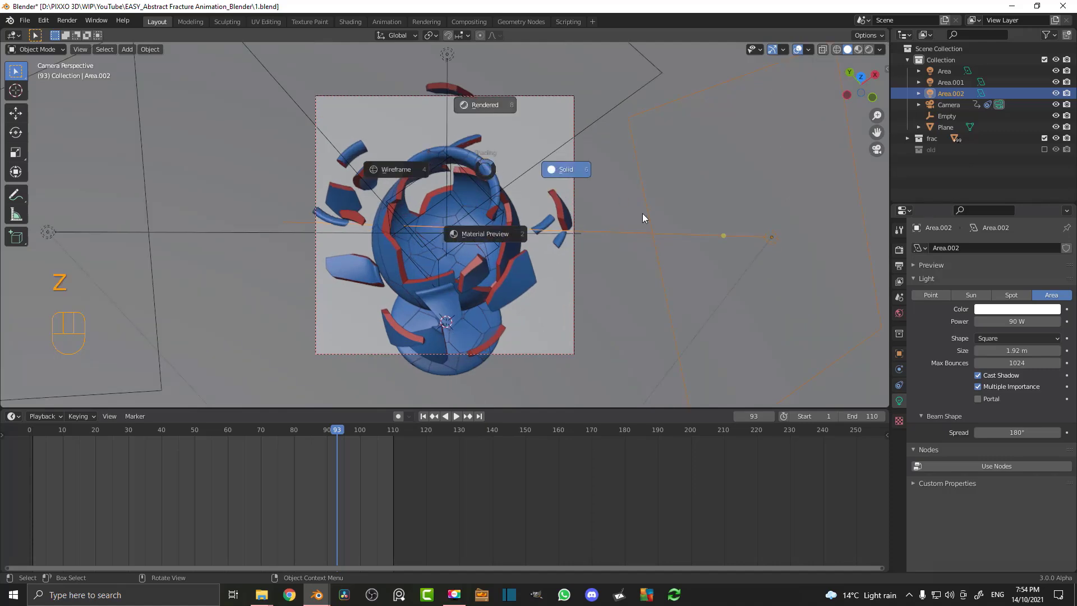
key("8")
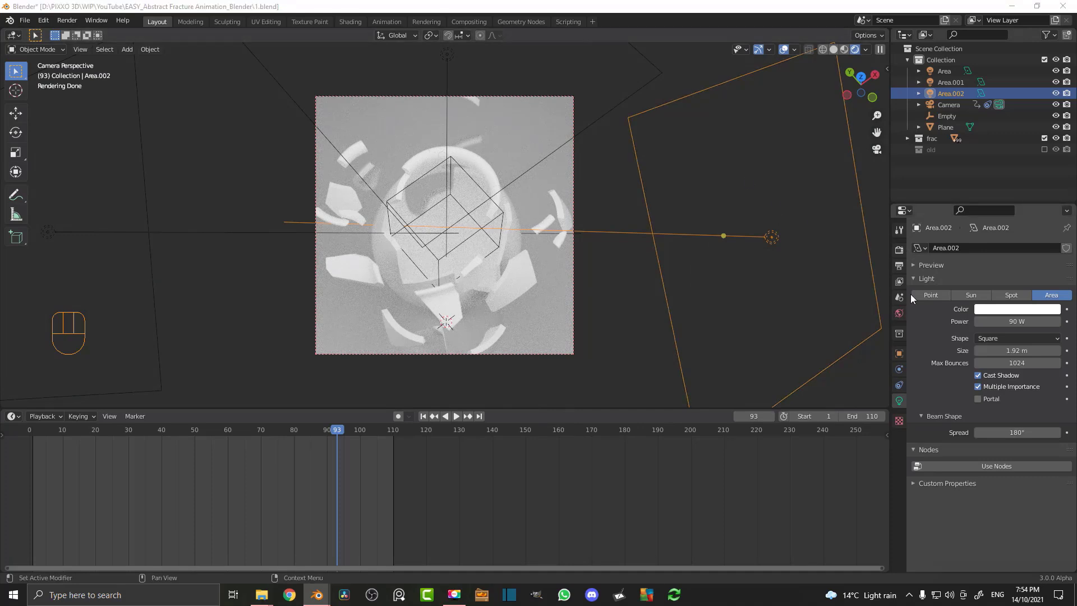
Brighten the world background colour to a lighter grey.
left_click(899, 312)
left_click(1011, 317)
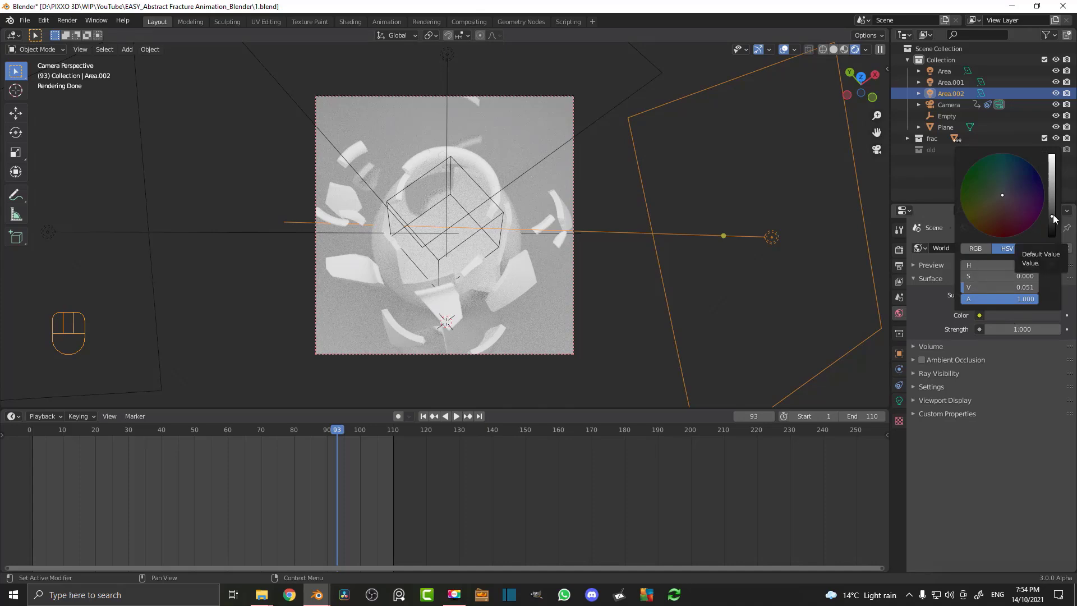
left_click_drag(1052, 218, 1051, 202)
scroll(544, 235, "up", 2)
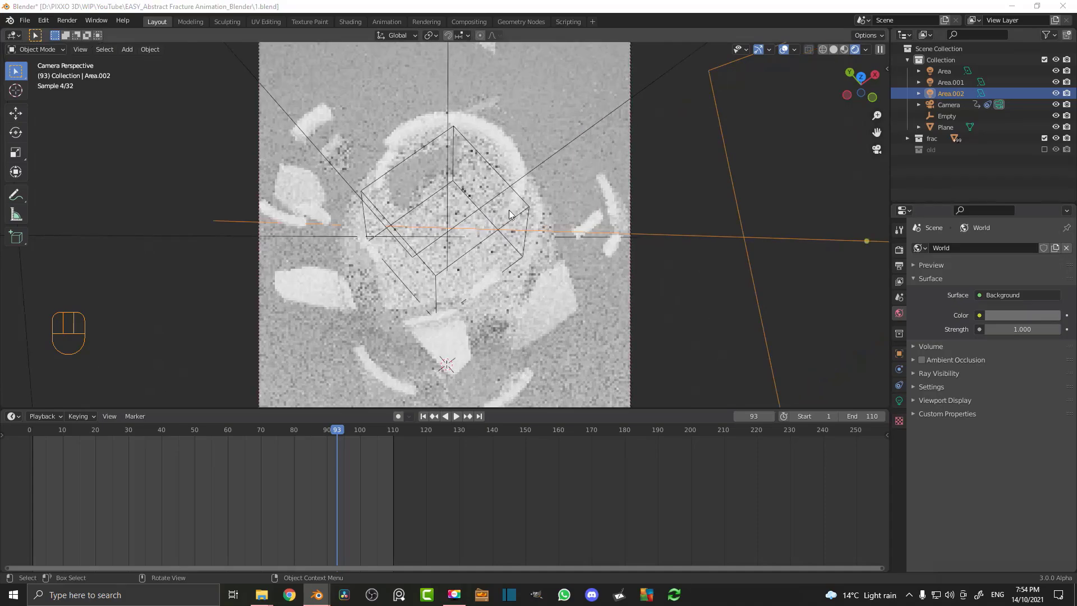
scroll(463, 245, "down", 3)
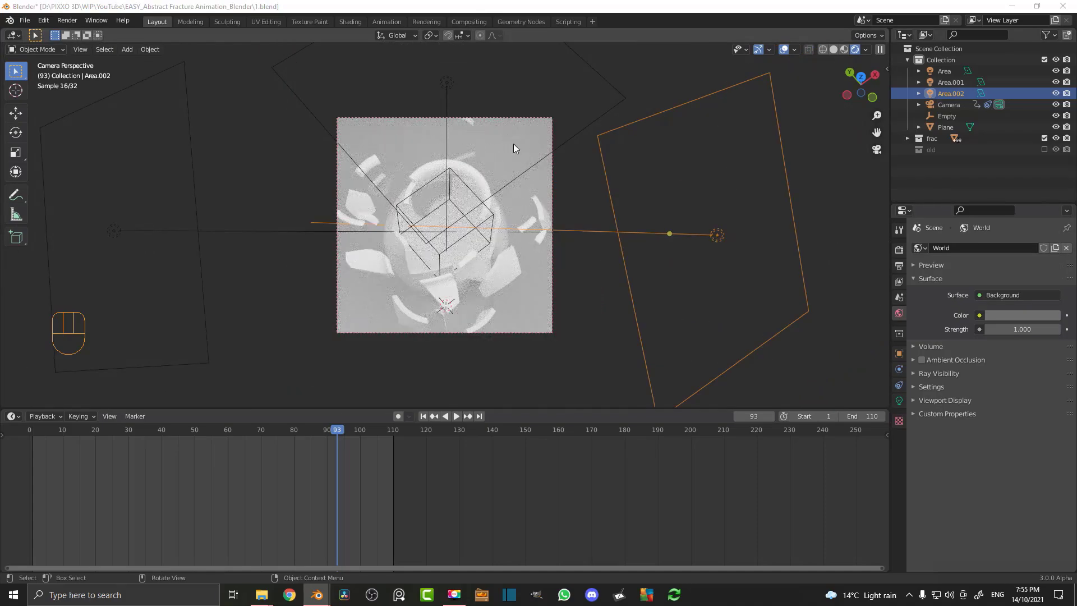
Give the ground plane a new material named "floor" in the Shading workspace.
left_click(515, 140)
scroll(506, 210, "down", 2)
mouse_move(506, 211)
middle_mouse_down()
mouse_move(544, 199)
mouse_move(527, 225)
middle_mouse_up()
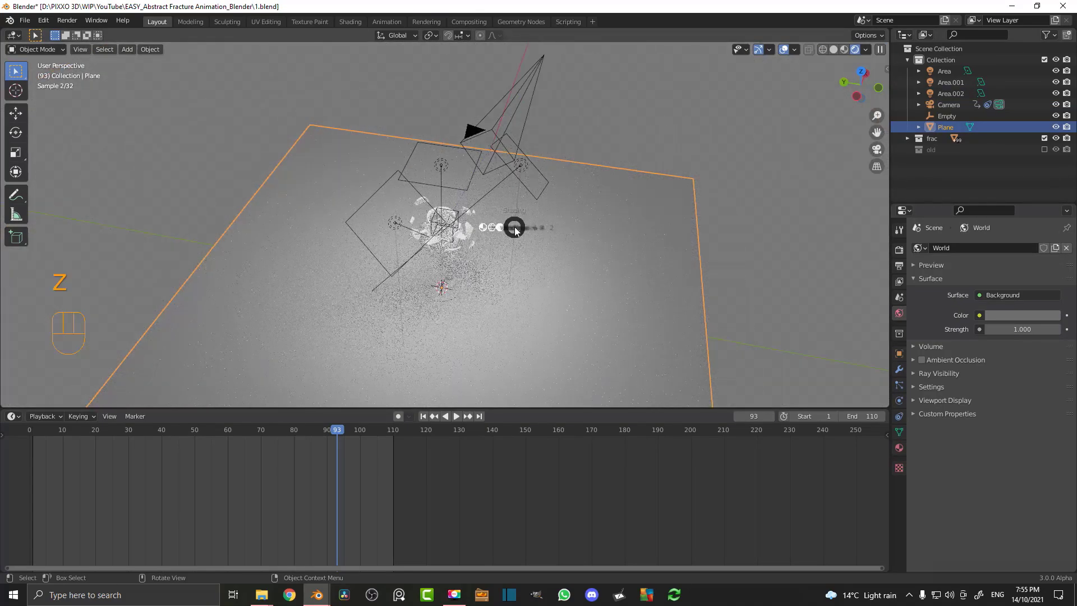
key("z")
left_click(351, 21)
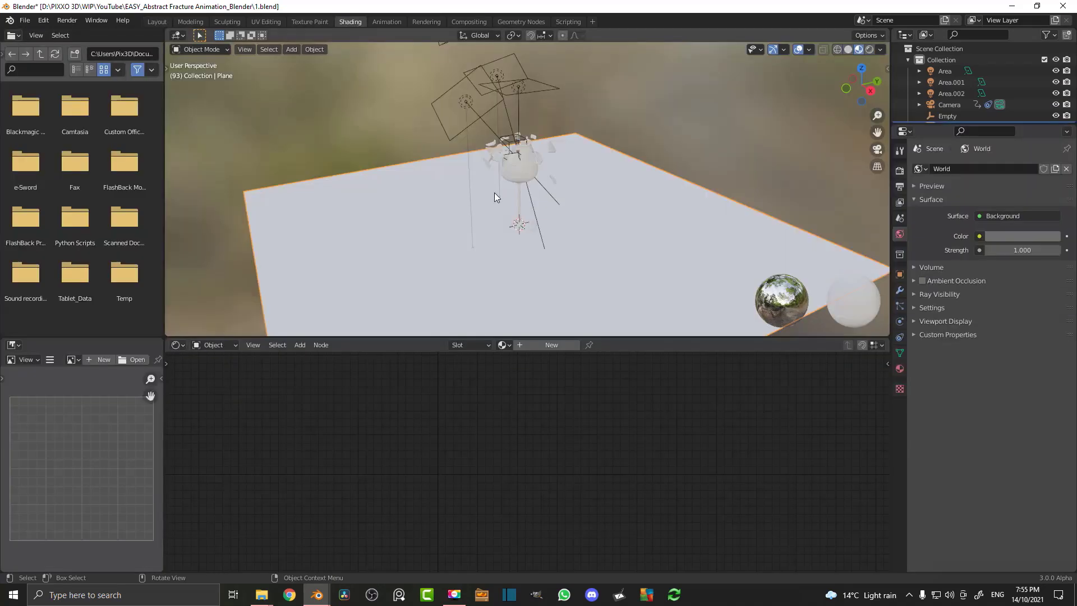
left_click(553, 346)
double_click(530, 345)
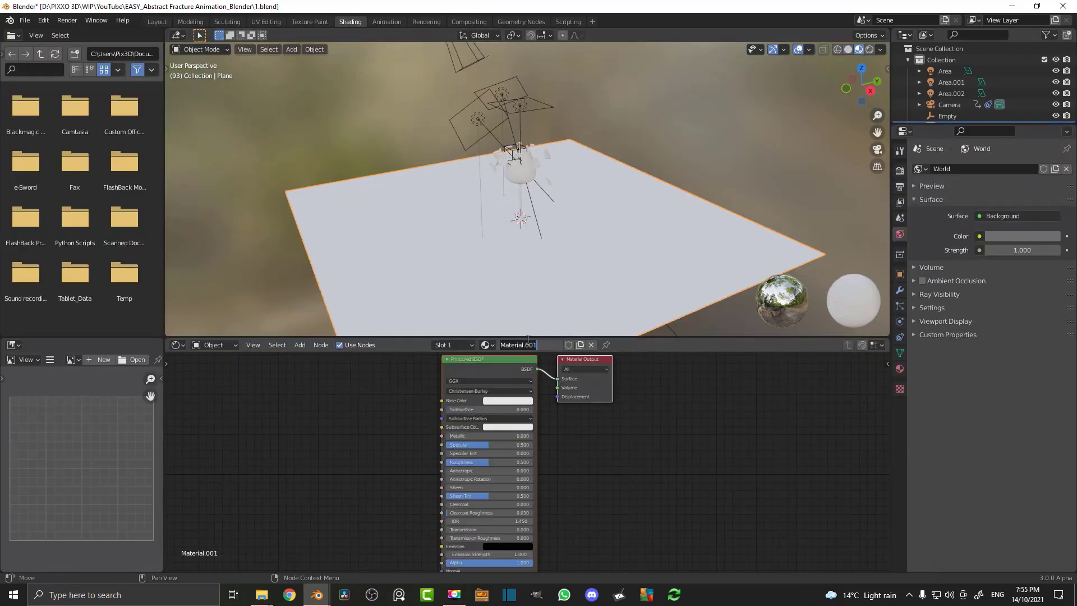
type("floor")
key("Return")
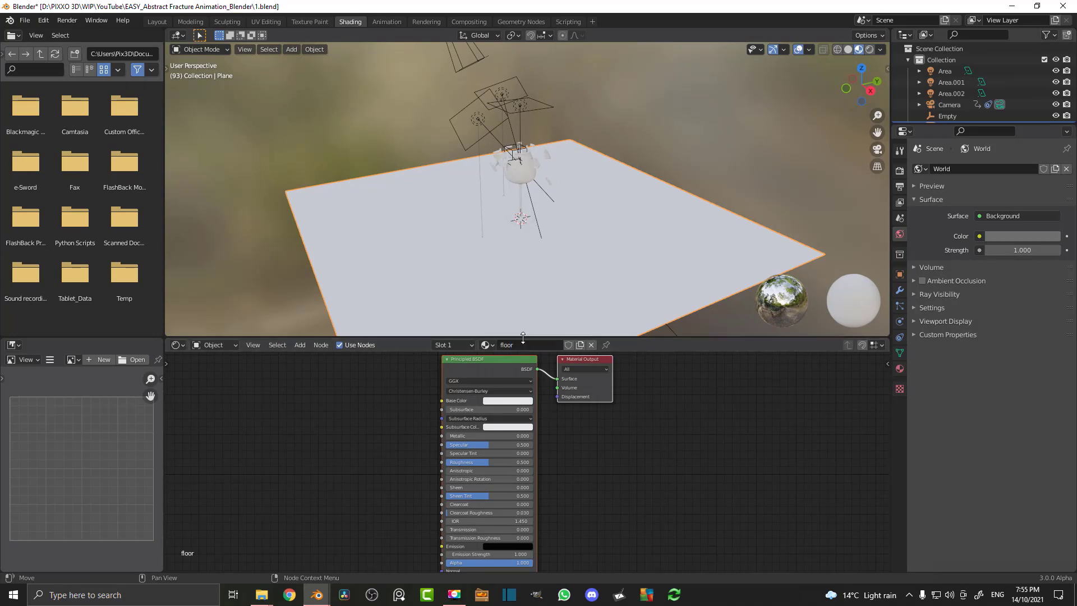
Show the camera view in Rendered shading in the Shading workspace.
key("KP_0")
scroll(514, 135, "down", 4)
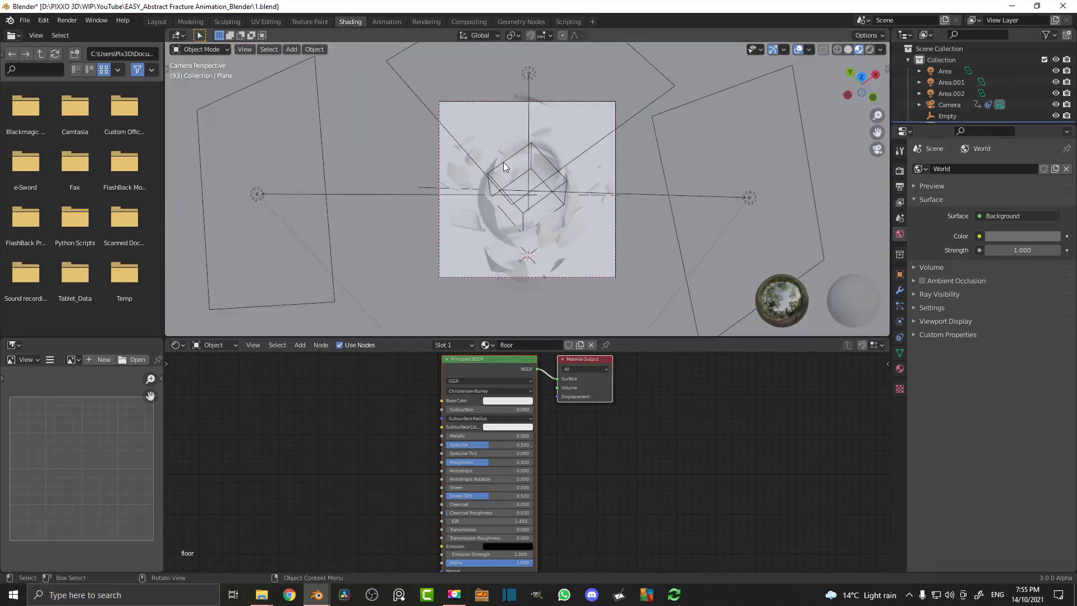
scroll(524, 150, "up", 2)
key("z")
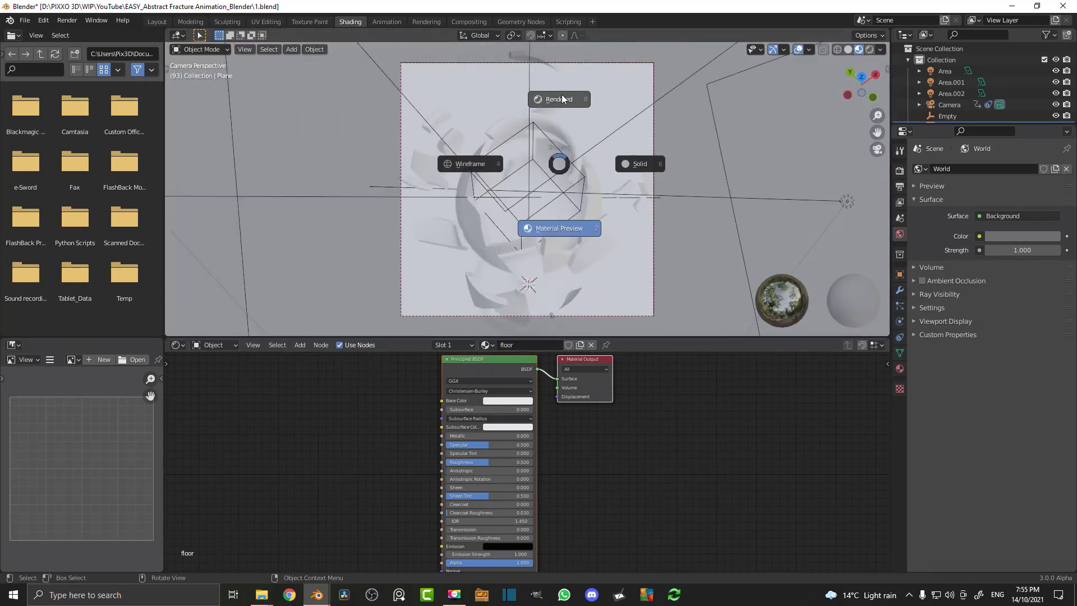
left_click(561, 94)
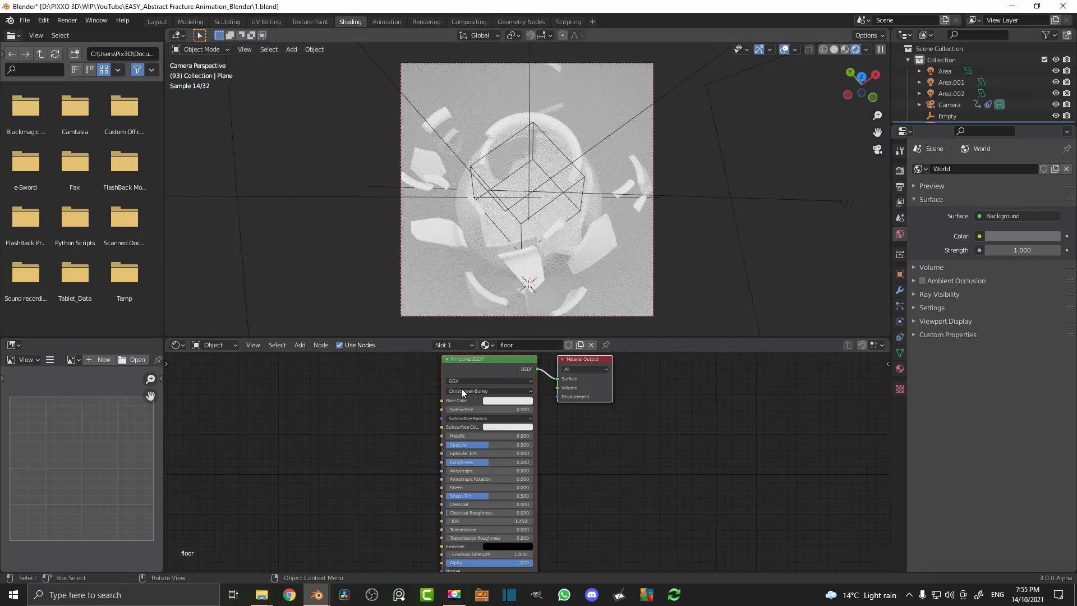
Give the floor material a near-black base colour of value 0.012, Metallic 1 and Roughness about 0.264.
left_click(498, 401)
left_click(551, 338)
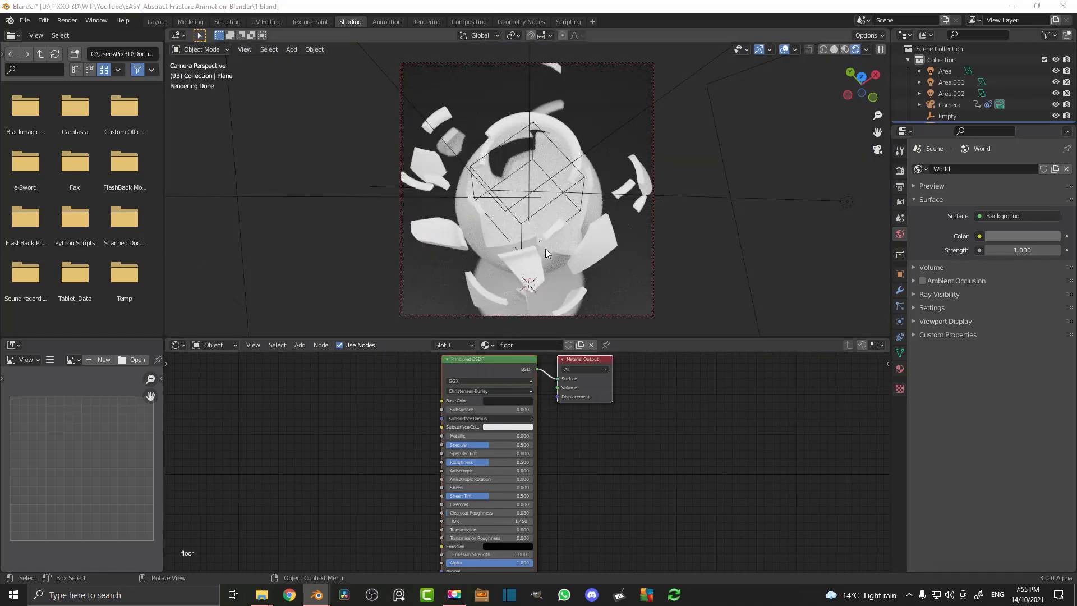
left_click_drag(473, 436, 483, 463)
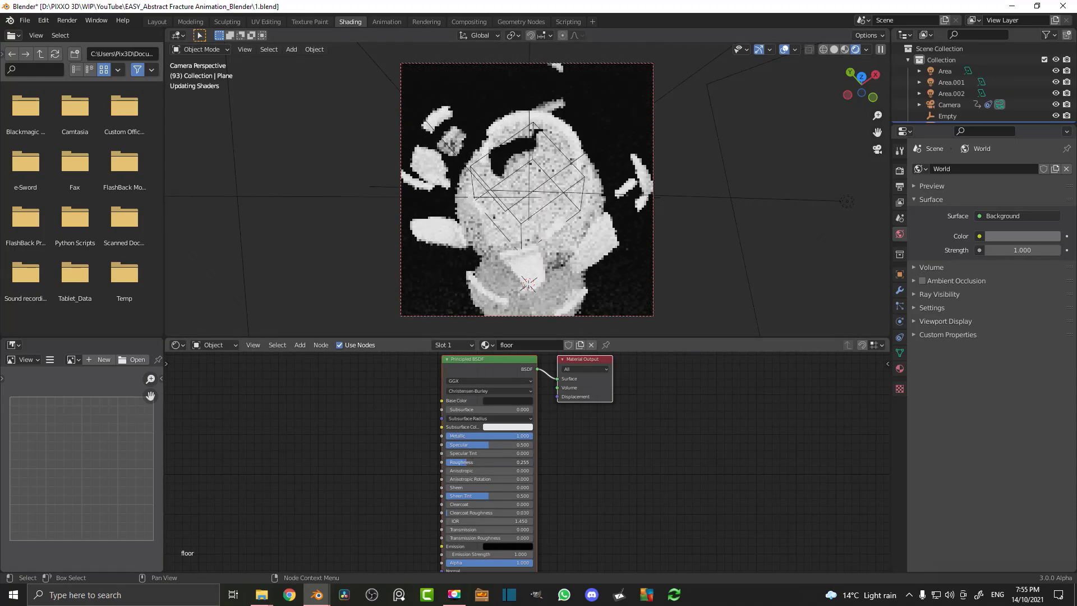
Lighten the floor material's base colour slightly to a dark grey.
left_click(507, 400)
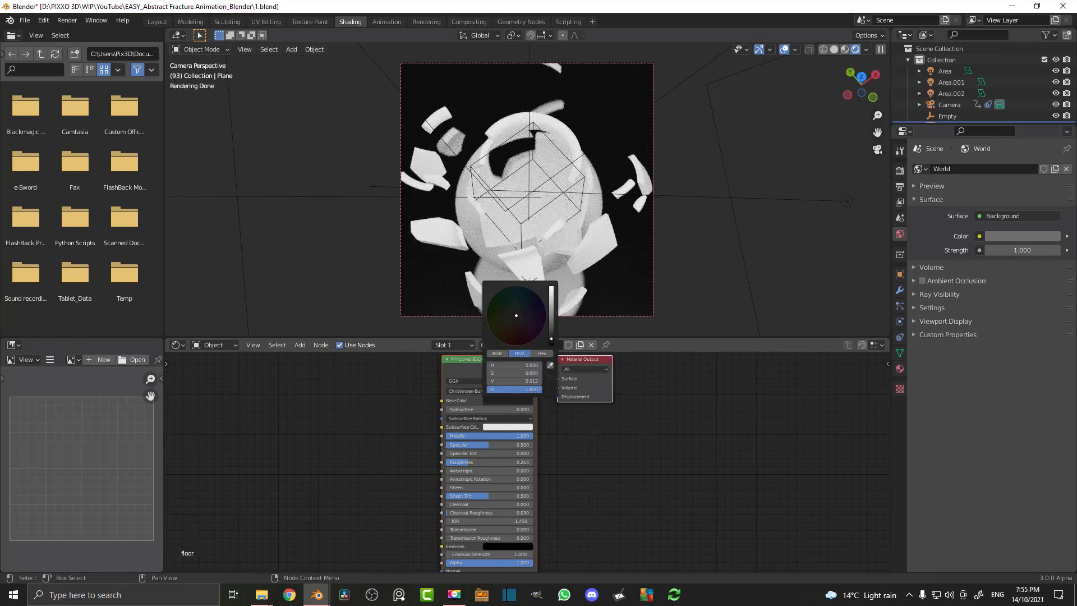
left_click(551, 335)
left_click_drag(550, 331, 551, 325)
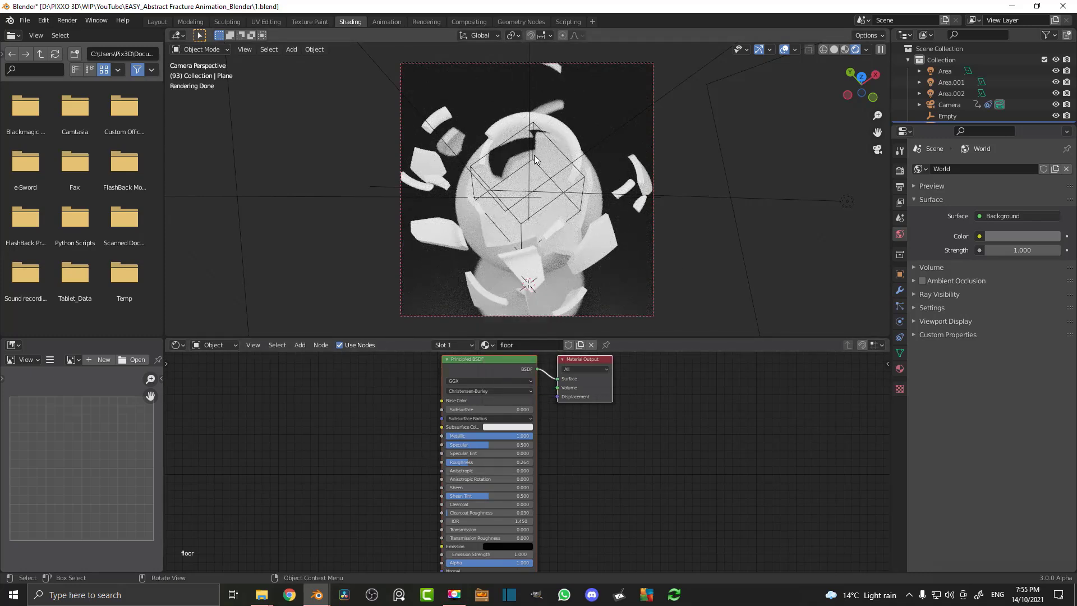
Select the large shard beside the glass, make its outer material active for editing, and save the file.
scroll(553, 136, "up", 2)
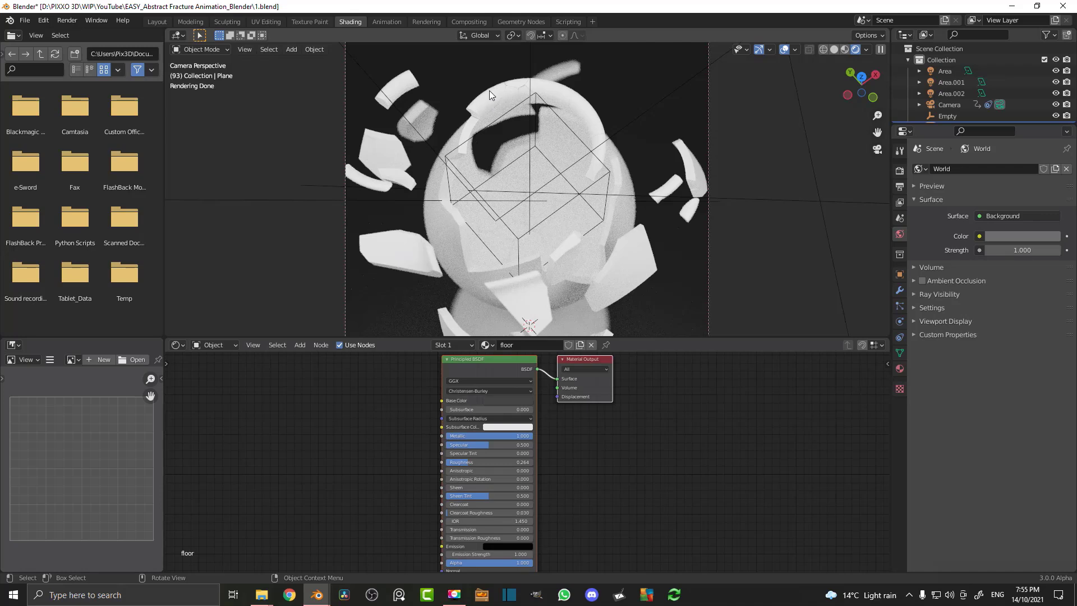
left_click(473, 108)
left_click(624, 264)
left_click(899, 369)
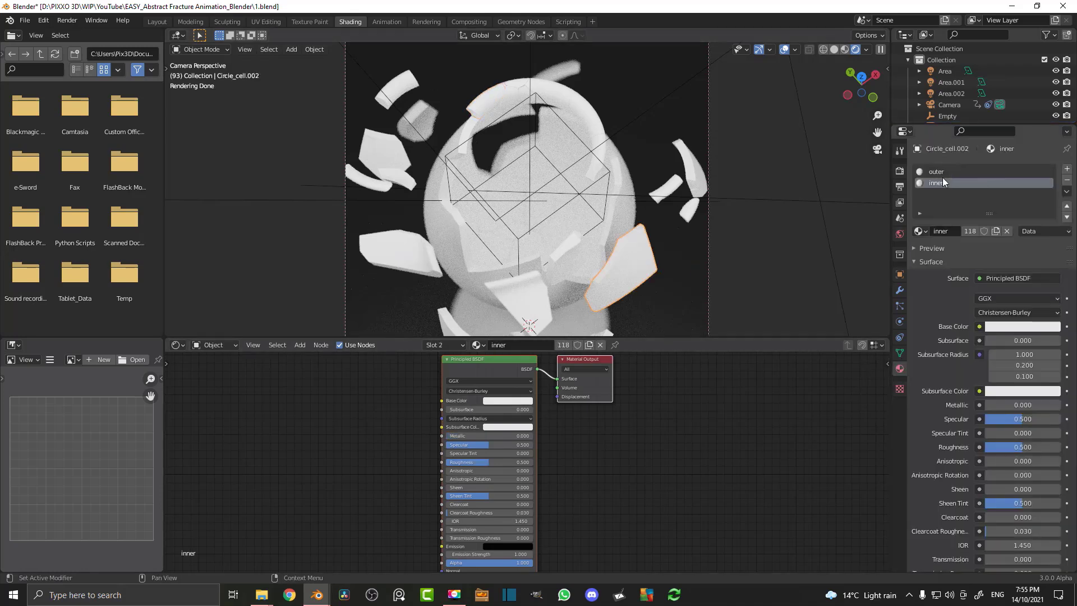
left_click(935, 171)
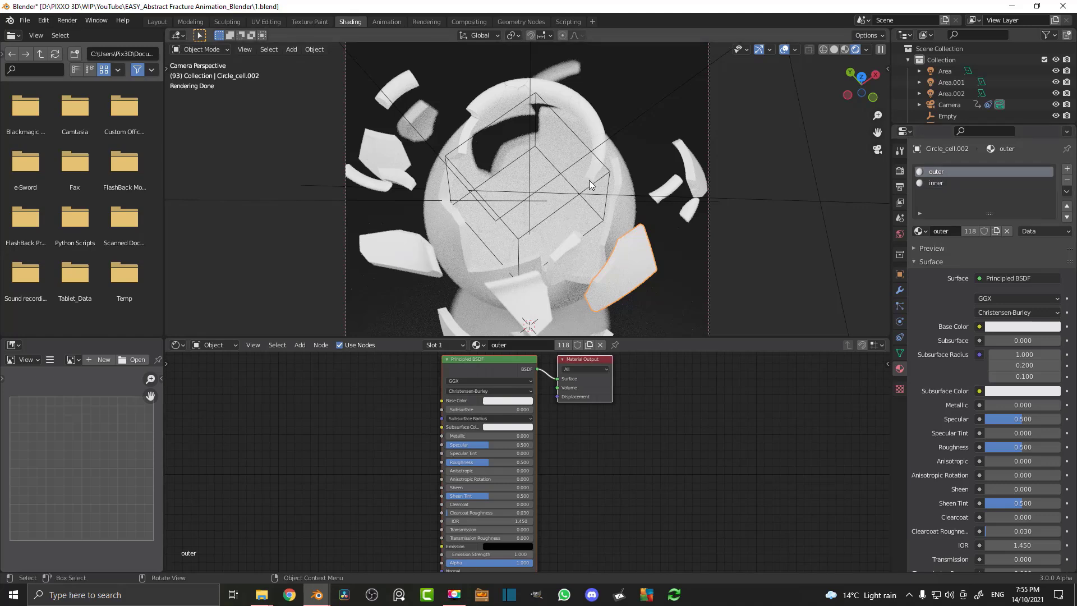
key("ctrl+s")
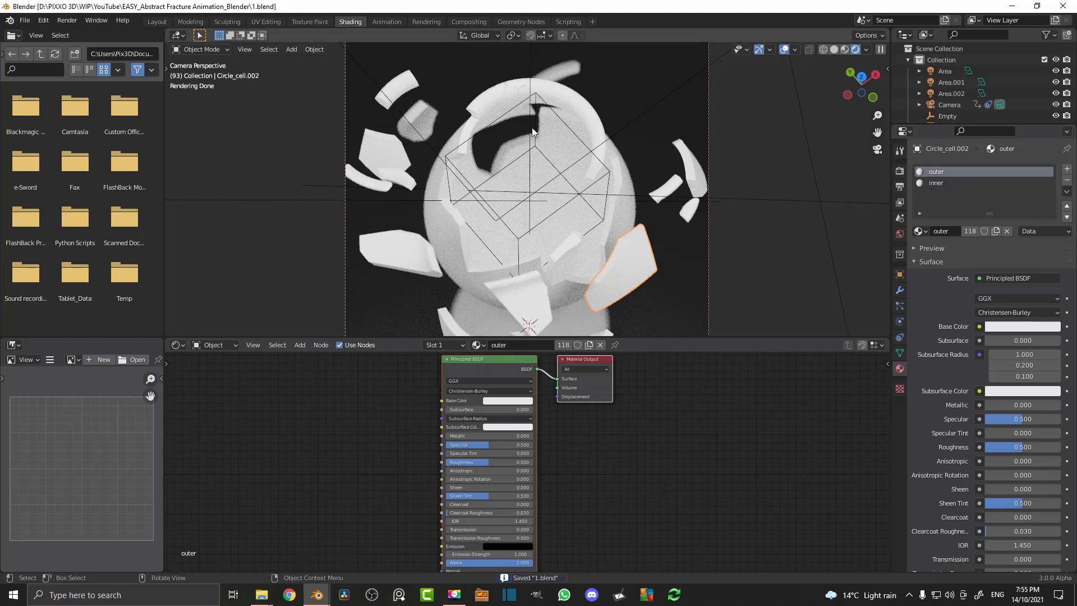
Add a Noise Texture node to the outer material and connect its Color output to the Principled BSDF Base Color.
middle_click_drag(353, 409, 388, 434)
scroll(373, 426, "up", 1)
key("shift+a")
type("noise")
left_click(331, 432)
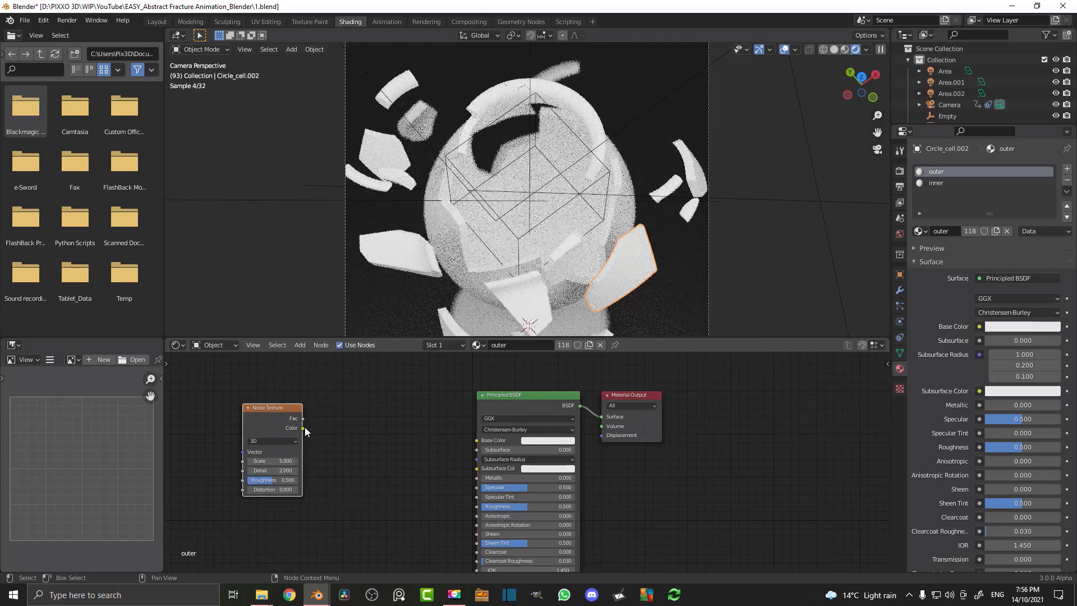
left_click_drag(303, 428, 476, 440)
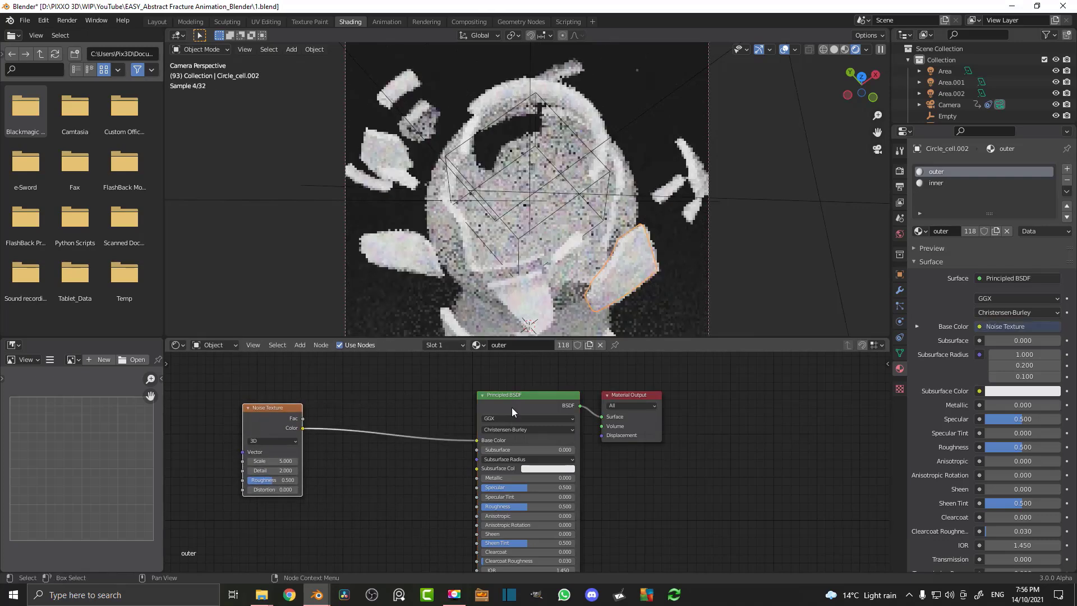
Set the Noise Texture scale to 21.
scroll(279, 441, "up", 2)
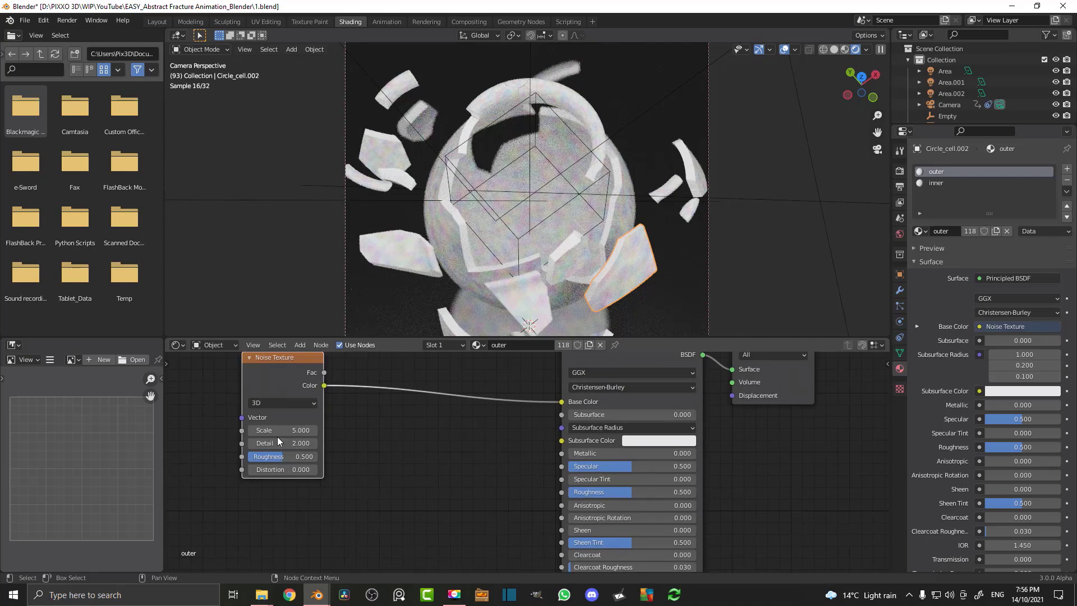
left_click(282, 430)
type("21")
key("Return")
Add Texture Coordinate and Mapping nodes in front of the Noise Texture using Node Wrangler.
middle_click_drag(425, 474, 491, 485)
scroll(471, 451, "down", 3)
scroll(491, 485, "up", 1)
left_click_drag(416, 401, 419, 419)
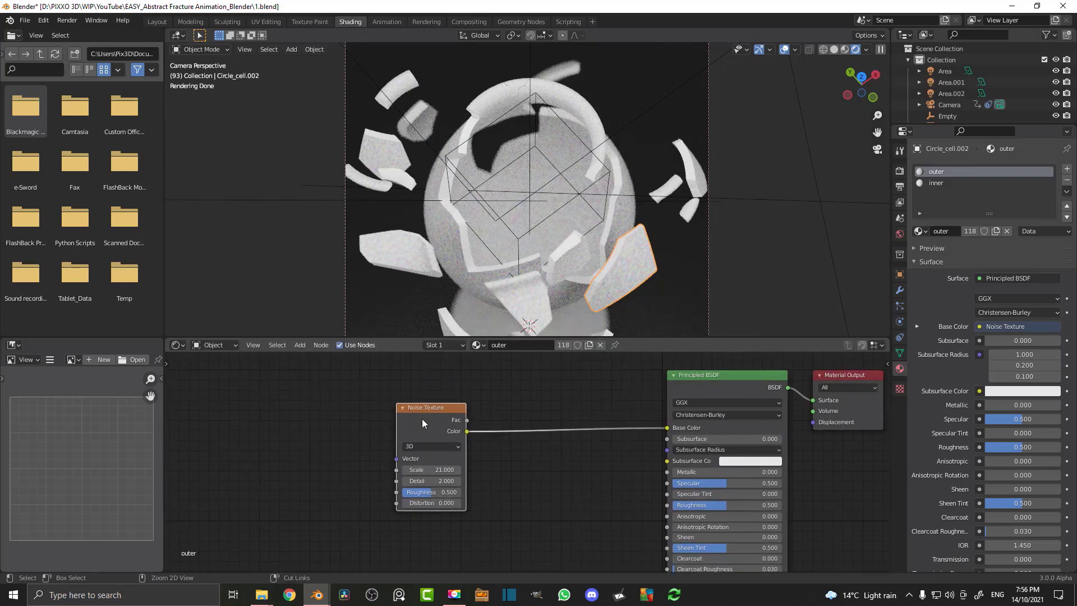
key("ctrl+t")
middle_click_drag(359, 415, 491, 407)
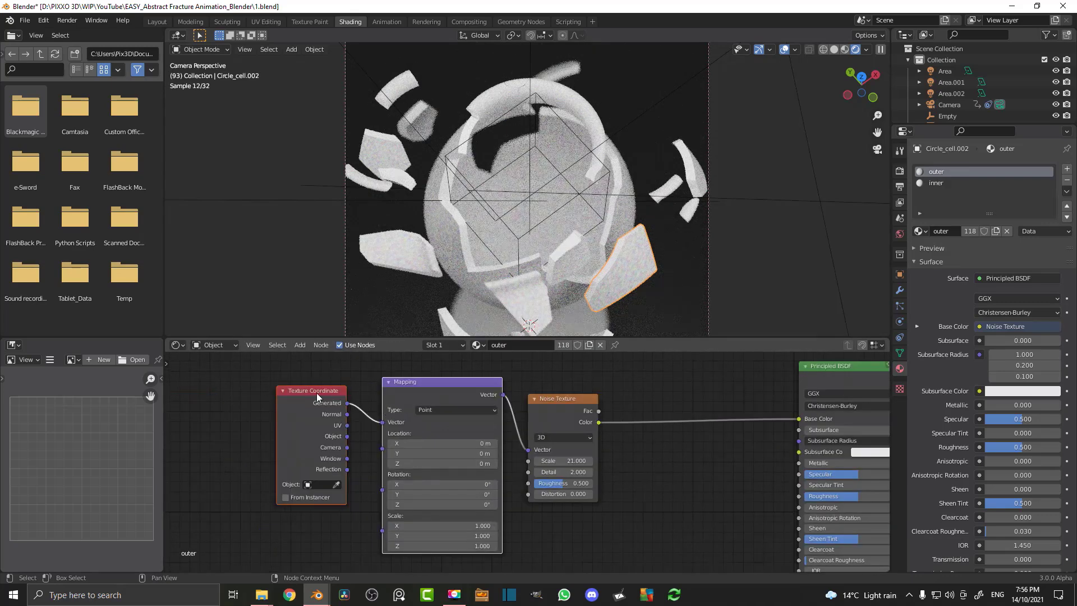
Search the add-ons in Preferences for "node" to check that Node Wrangler is enabled.
left_click(48, 26)
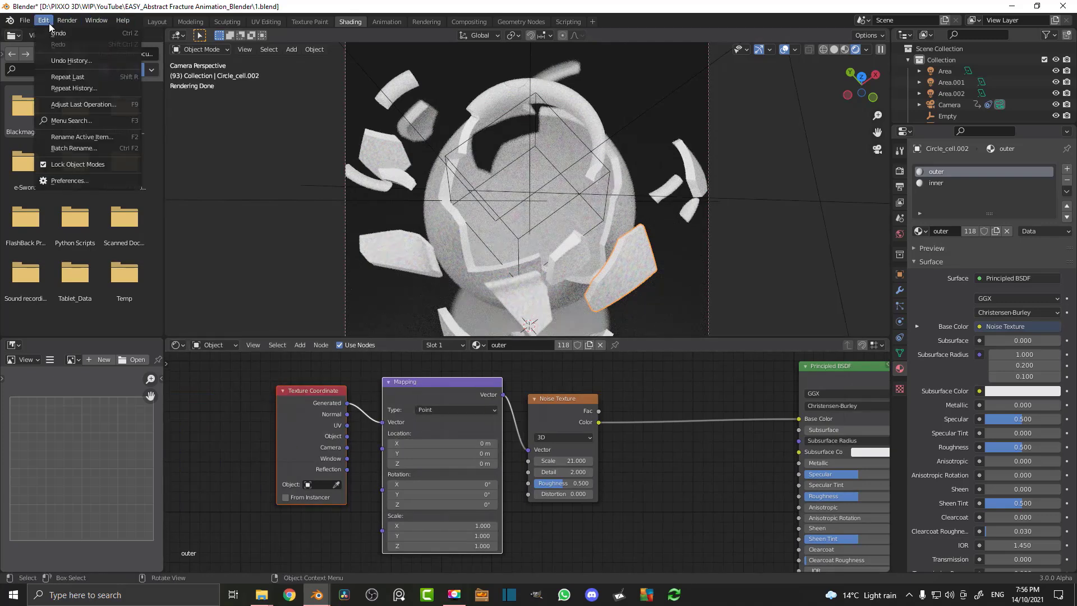
left_click(64, 182)
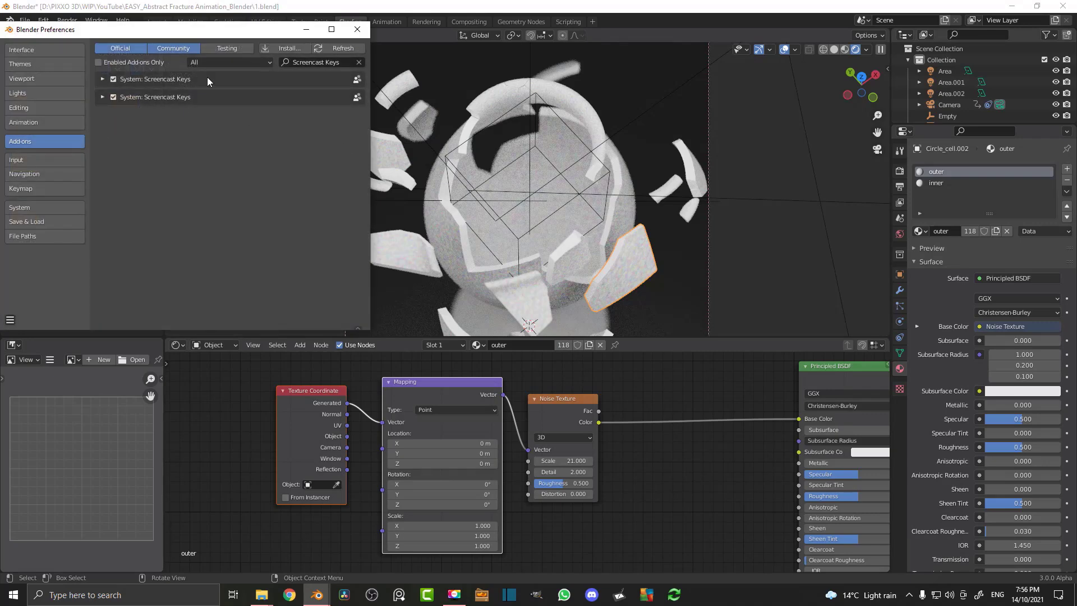
left_click(359, 63)
left_click(304, 63)
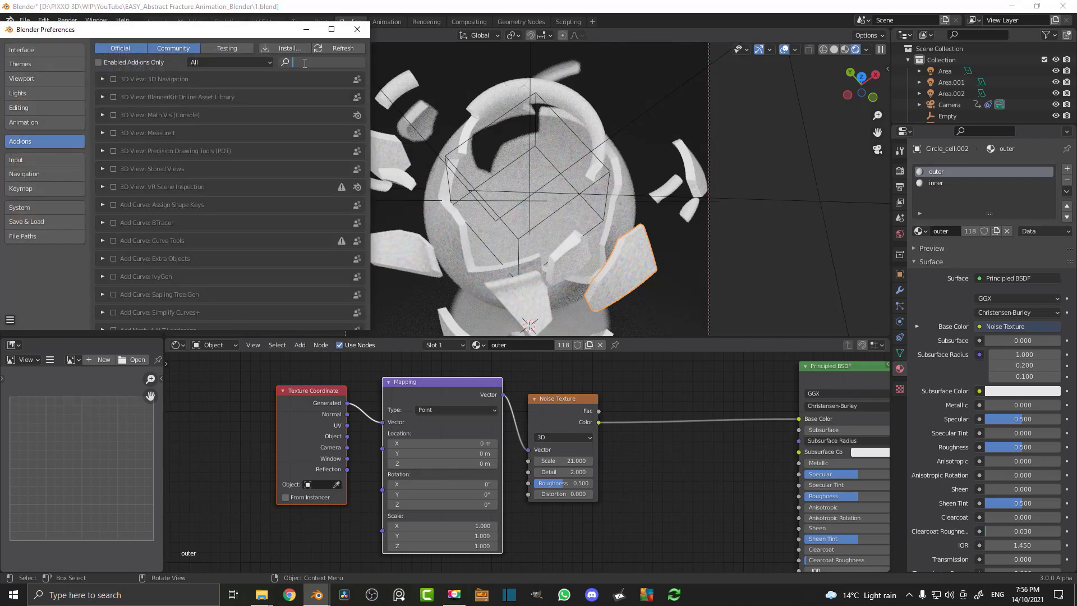
type("node")
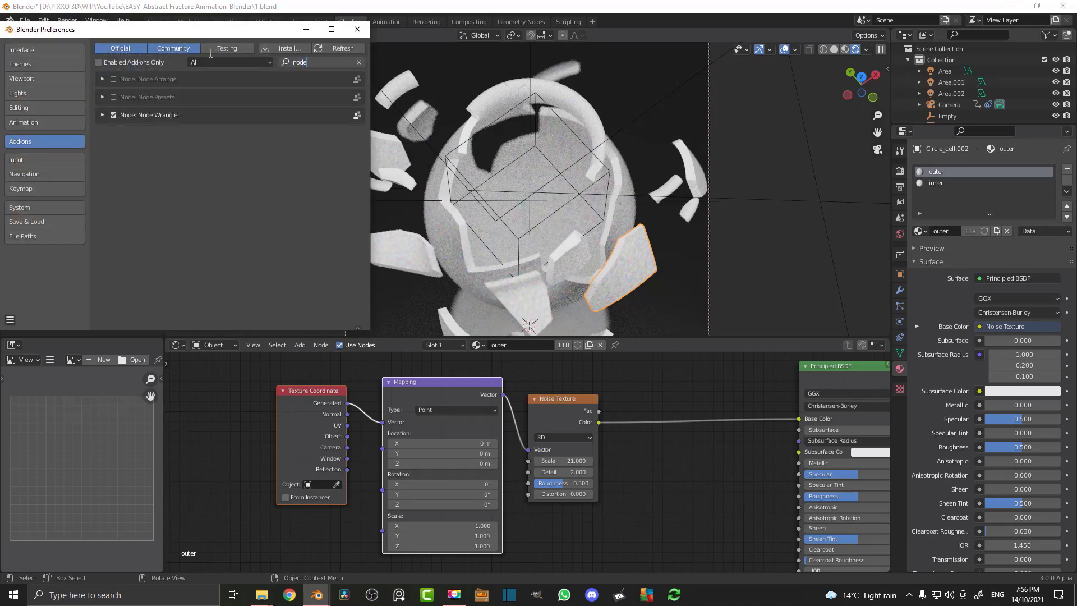
left_click(356, 30)
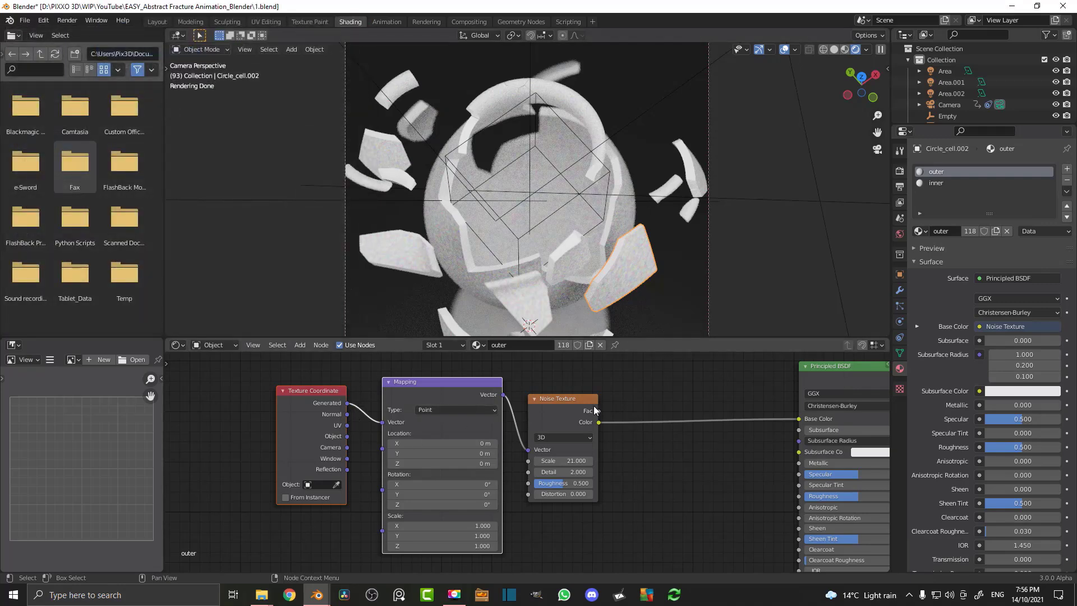
Move the Noise Texture node slightly and feed the Mapping node's Vector from the Object output of Texture Coordinate.
mouse_move(551, 400)
left_mouse_down()
mouse_move(562, 393)
mouse_move(569, 412)
left_mouse_up()
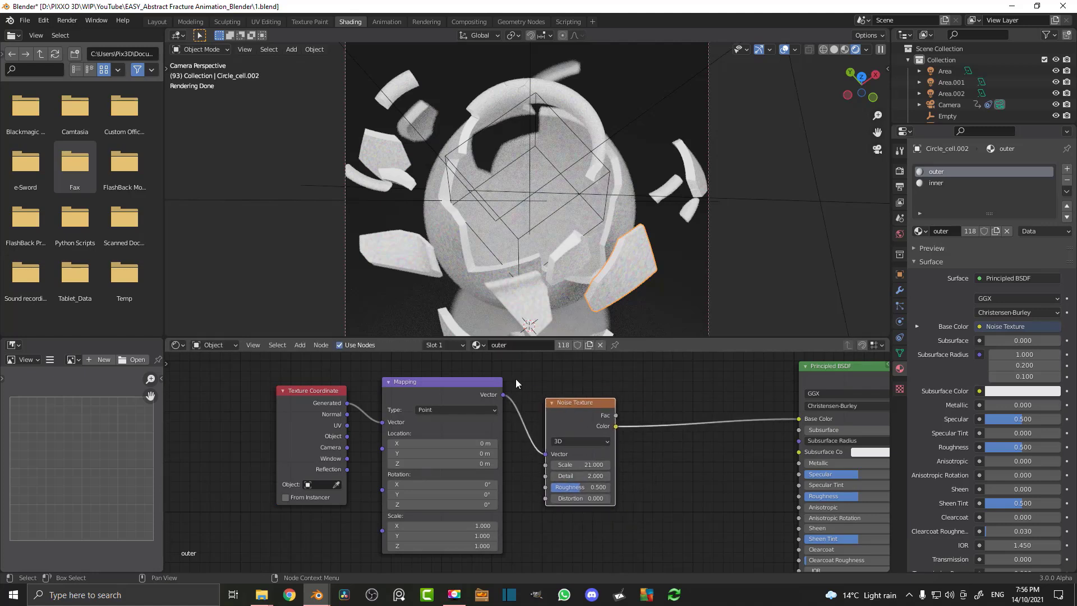
left_click_drag(247, 375, 421, 442)
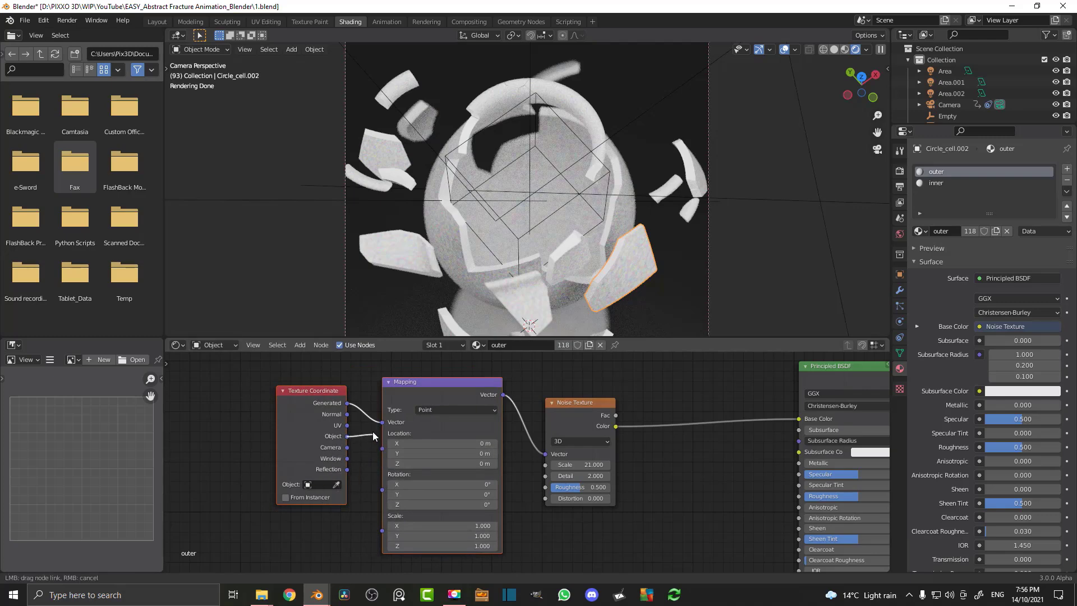
left_click_drag(386, 421, 351, 386)
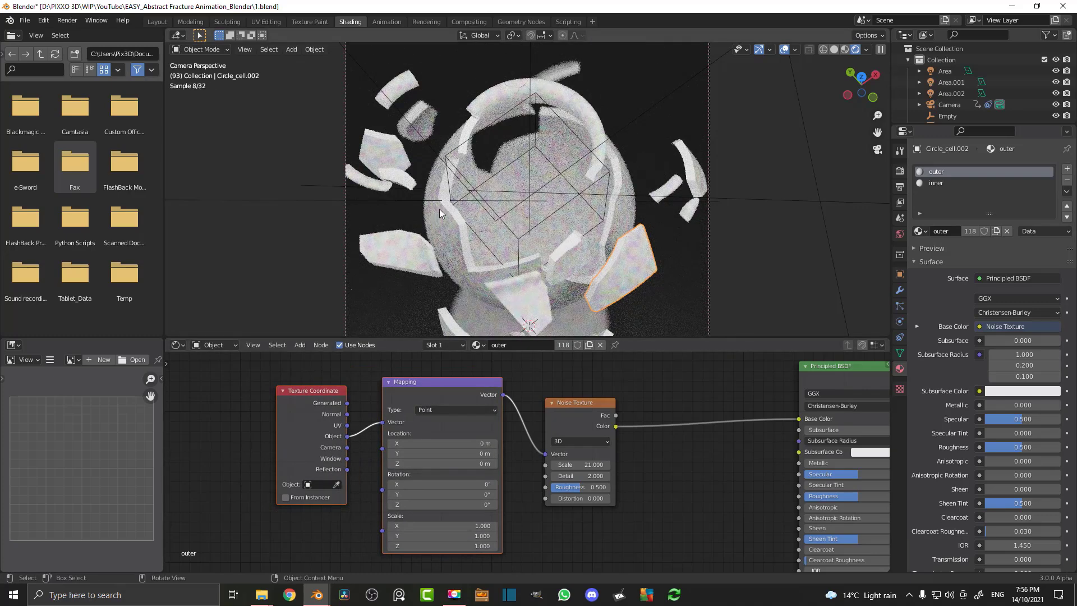
middle_click_drag(682, 478, 632, 459)
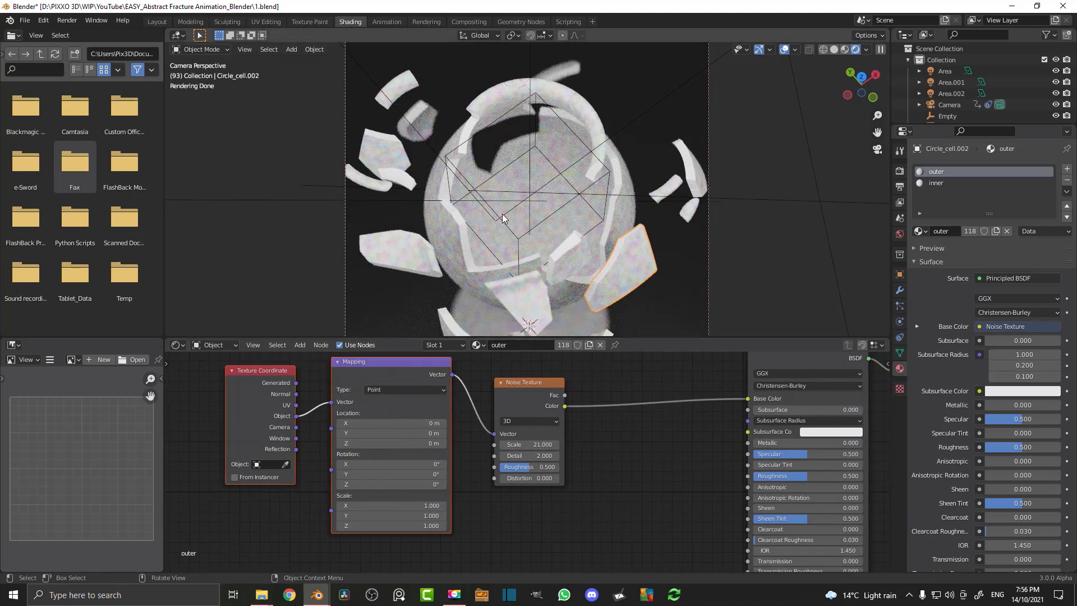
Insert a ColorRamp node between the Noise Texture and the Principled BSDF Base Color.
middle_click_drag(630, 415, 483, 442)
key("shift+a")
left_click(471, 396)
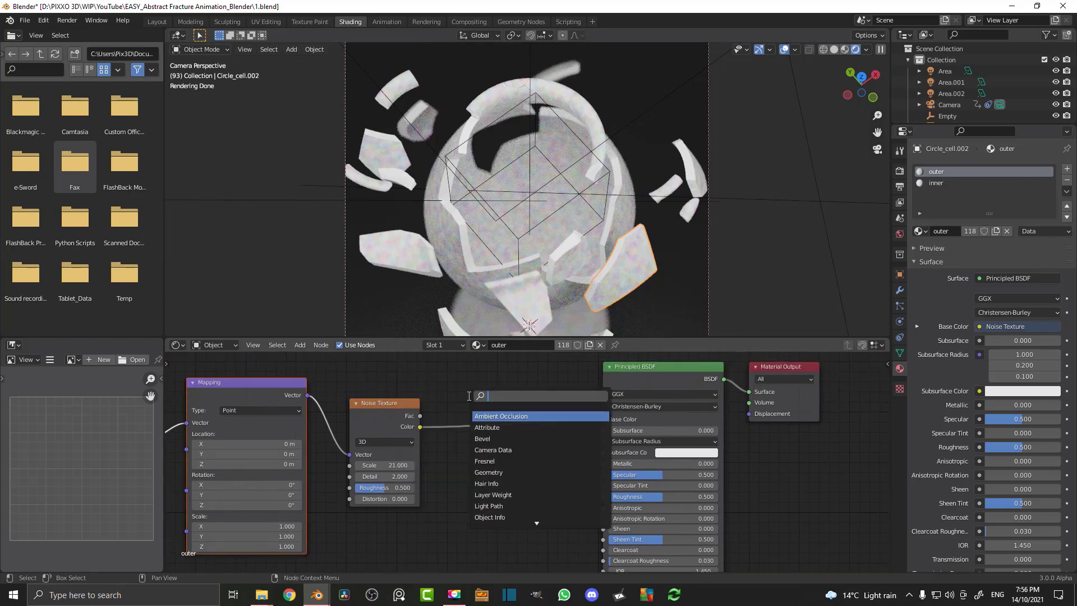
type("colo")
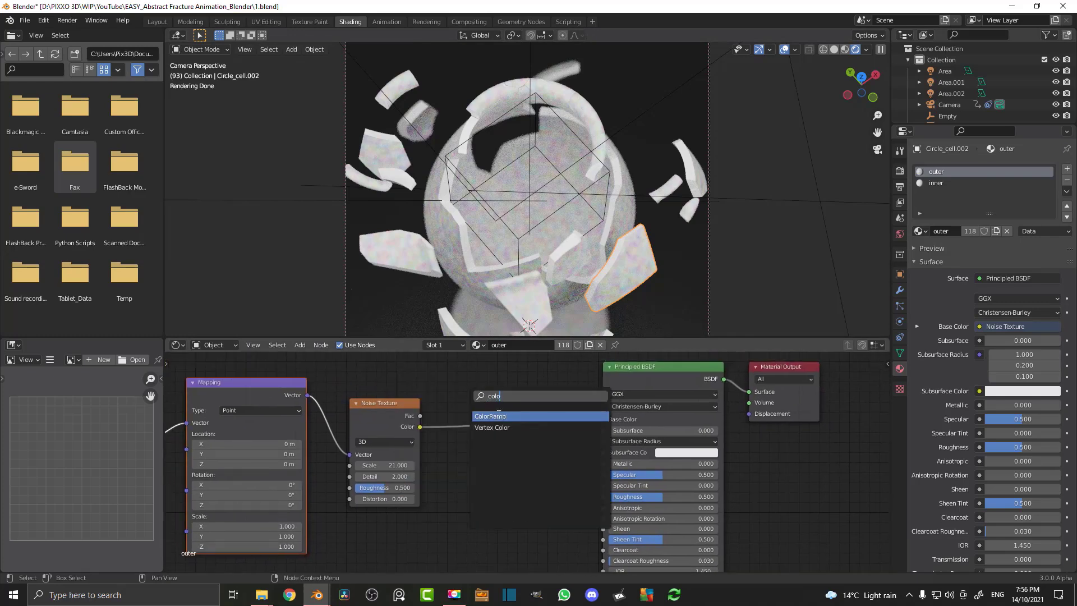
left_click(499, 415)
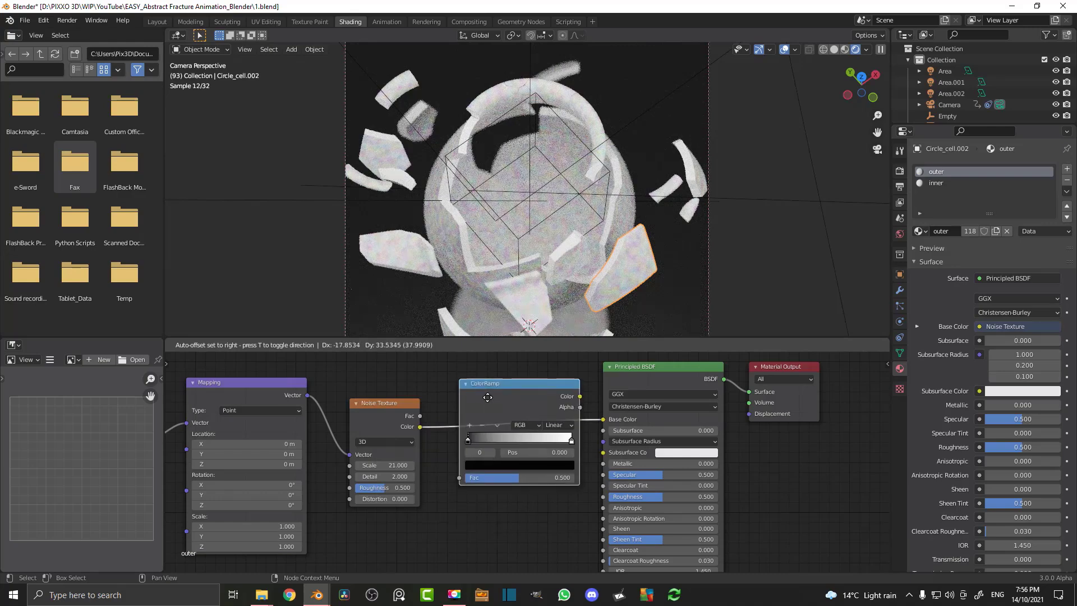
left_click(488, 396)
Move the ColorRamp's white stop to near the middle and colour it gold, about hue 0.091, saturation 0.827, value 1.
left_click_drag(574, 441, 518, 467)
left_click(519, 467)
left_click_drag(497, 375, 496, 373)
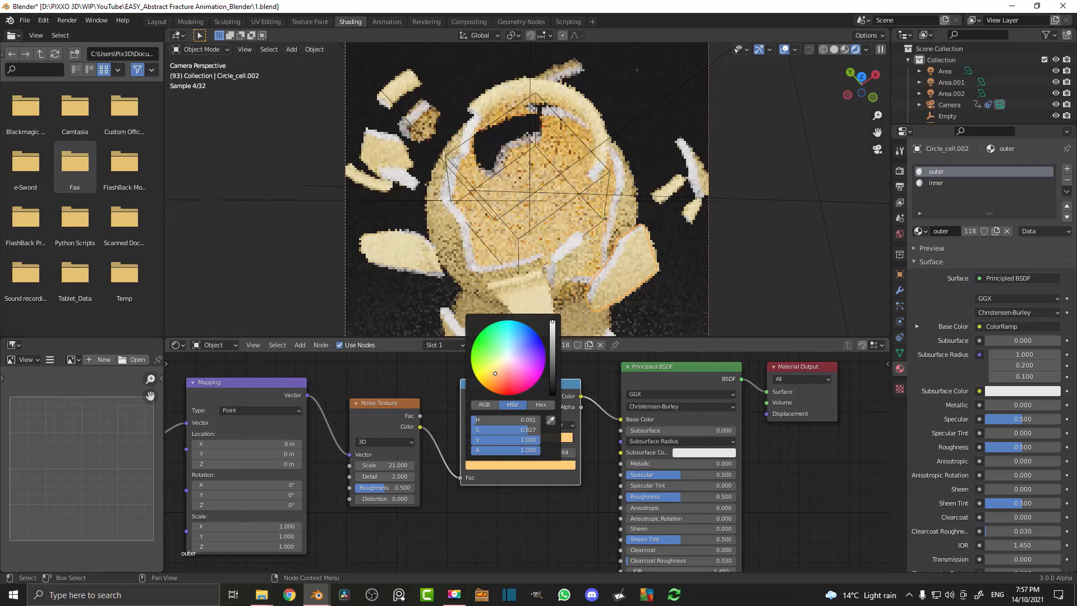
Move the ColorRamp's black stop to 0.245 and colour it dark brown, about hue 0.070, saturation 0.800, value 0.167.
left_click_drag(474, 441, 497, 442)
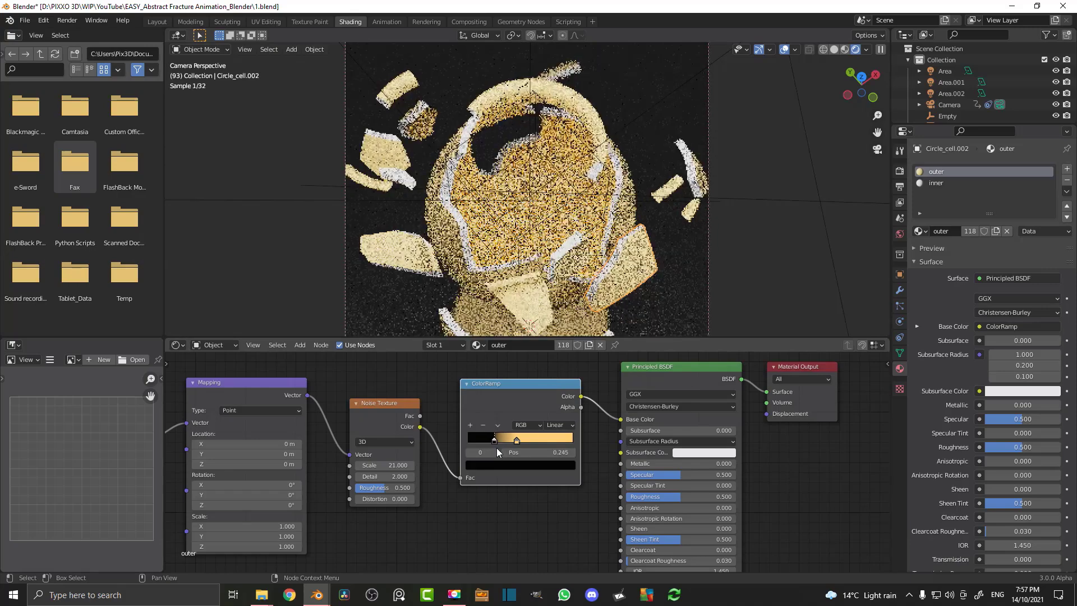
left_click(503, 465)
left_click(550, 380)
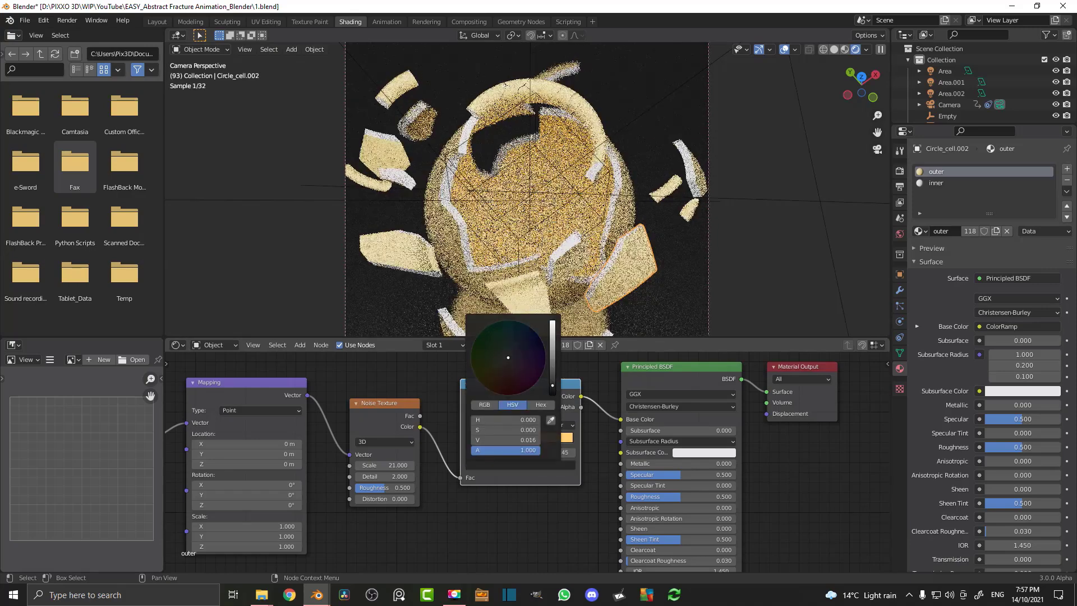
mouse_move(499, 381)
left_mouse_down()
mouse_move(493, 374)
mouse_move(552, 363)
mouse_move(497, 375)
left_mouse_up()
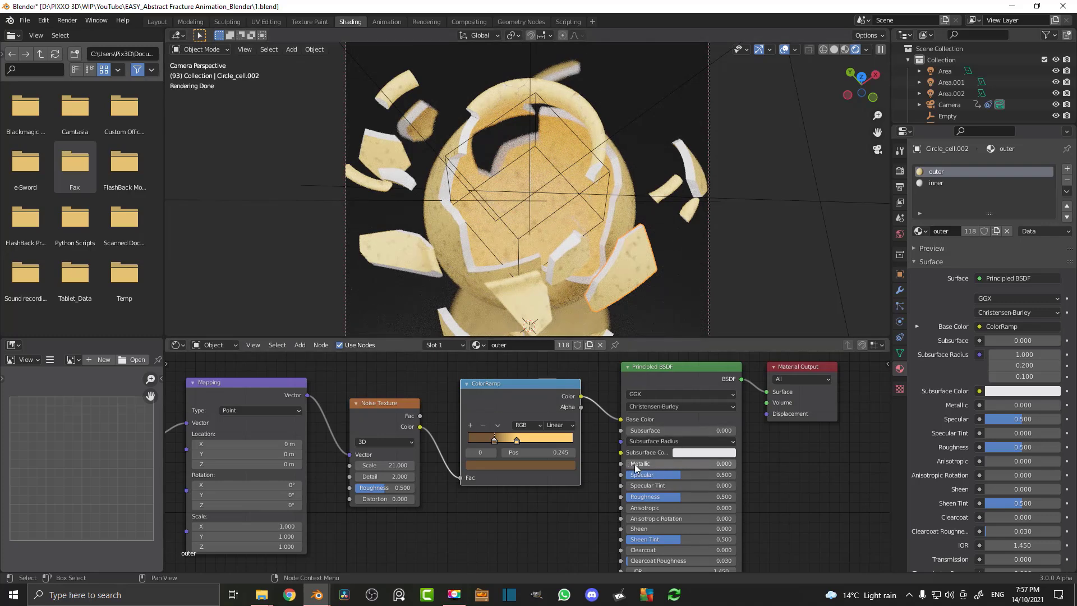
Set the outer material's Metallic to 1 and its Roughness to about 0.236.
left_click_drag(645, 463, 736, 463)
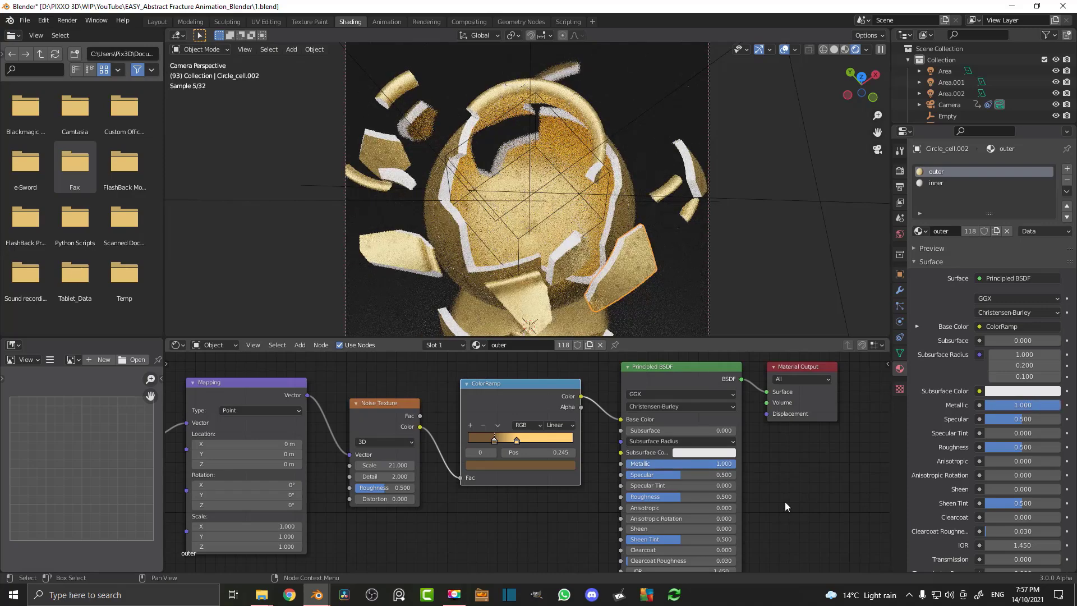
left_click_drag(656, 503, 627, 503)
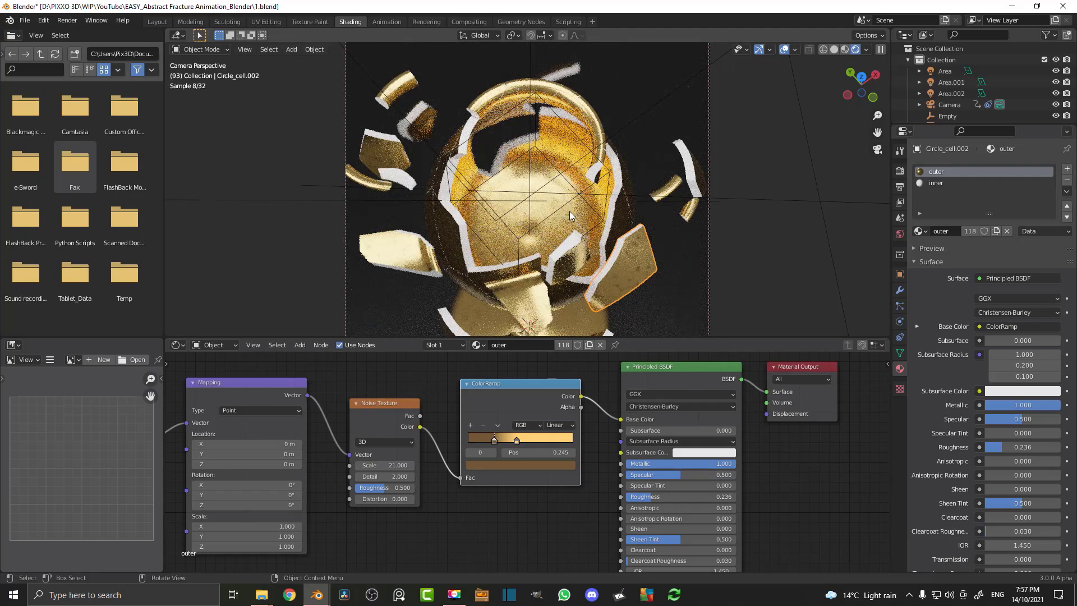
Move the gold ColorRamp stop to about 0.614 and brighten the brown stop to about hue 0.075, saturation 0.800, value 0.404.
left_click_drag(516, 440, 533, 439)
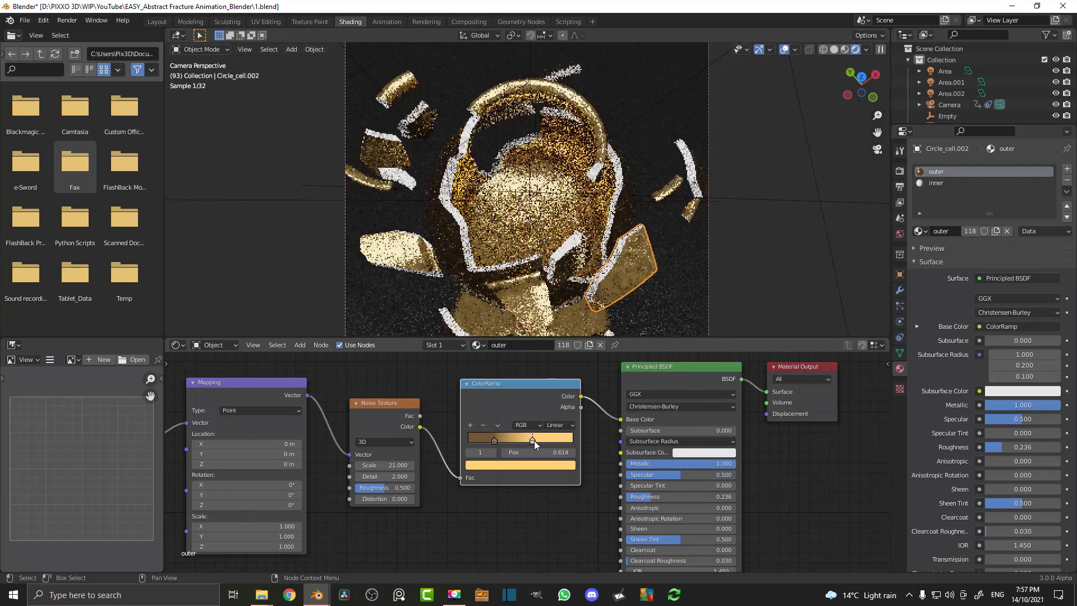
left_click(494, 440)
left_click(500, 463)
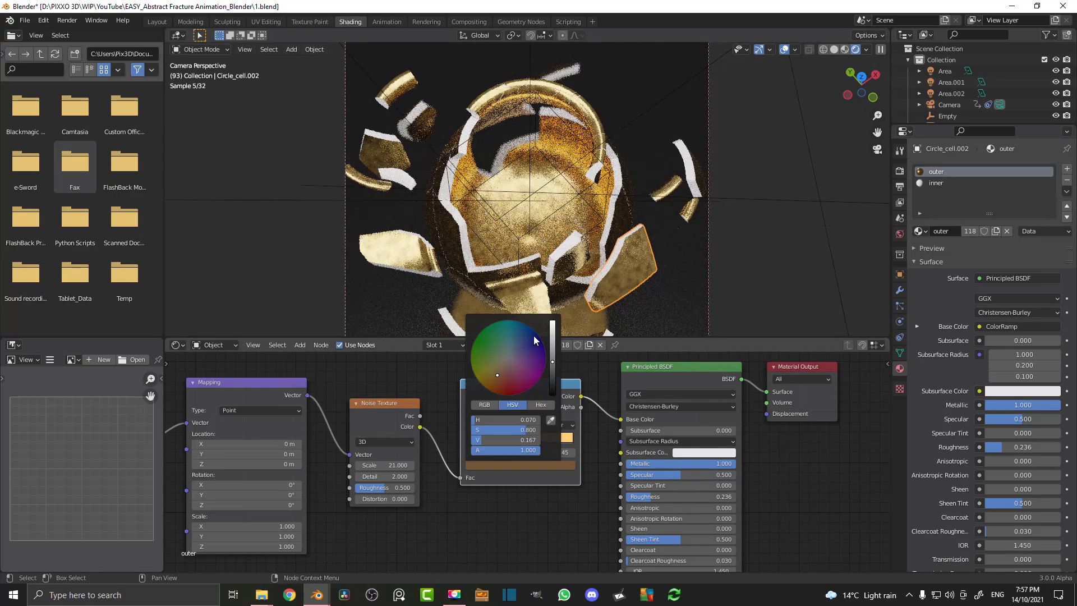
left_click(552, 345)
left_click_drag(496, 378, 493, 378)
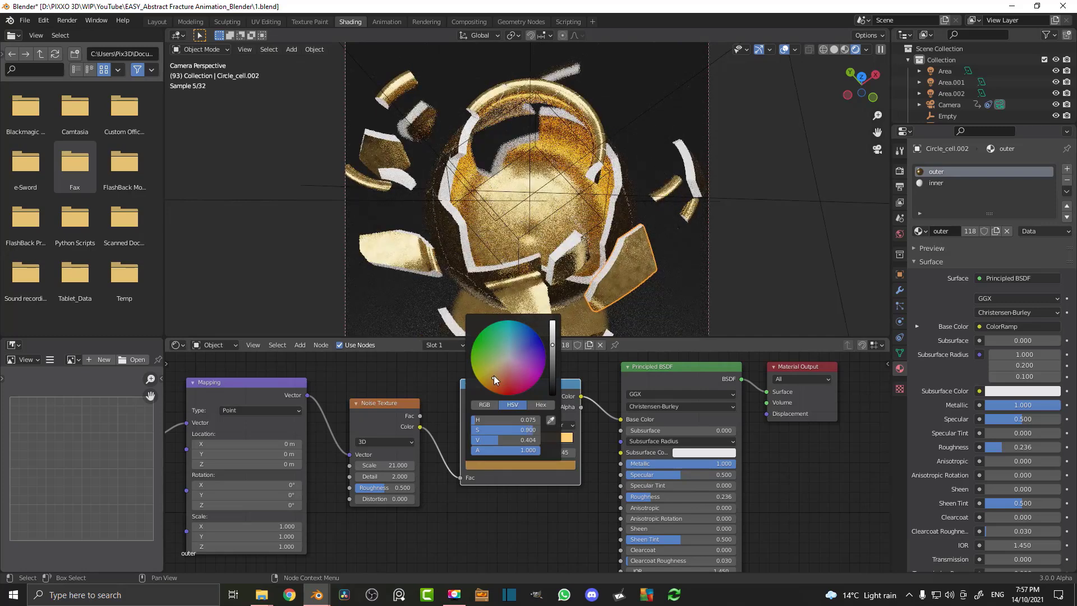
Move the Texture Coordinate, Mapping, Noise Texture and ColorRamp nodes together away from the Principled BSDF to make room.
scroll(547, 494, "down", 2)
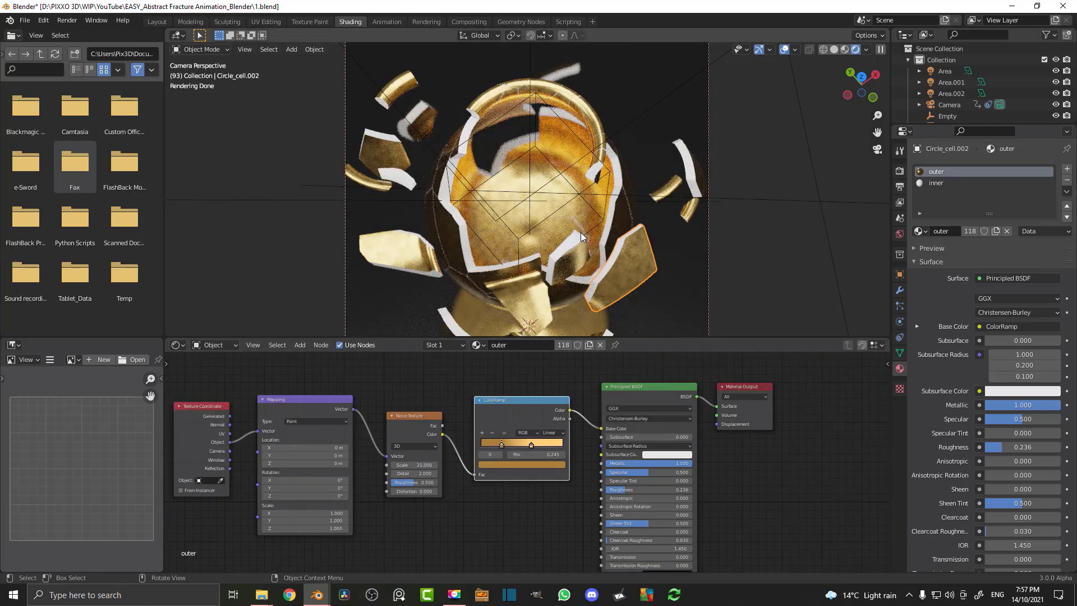
middle_click_drag(524, 508, 570, 479)
scroll(567, 488, "down", 2)
left_click_drag(564, 502, 281, 378)
scroll(526, 460, "down", 2)
key("g")
left_click(417, 446)
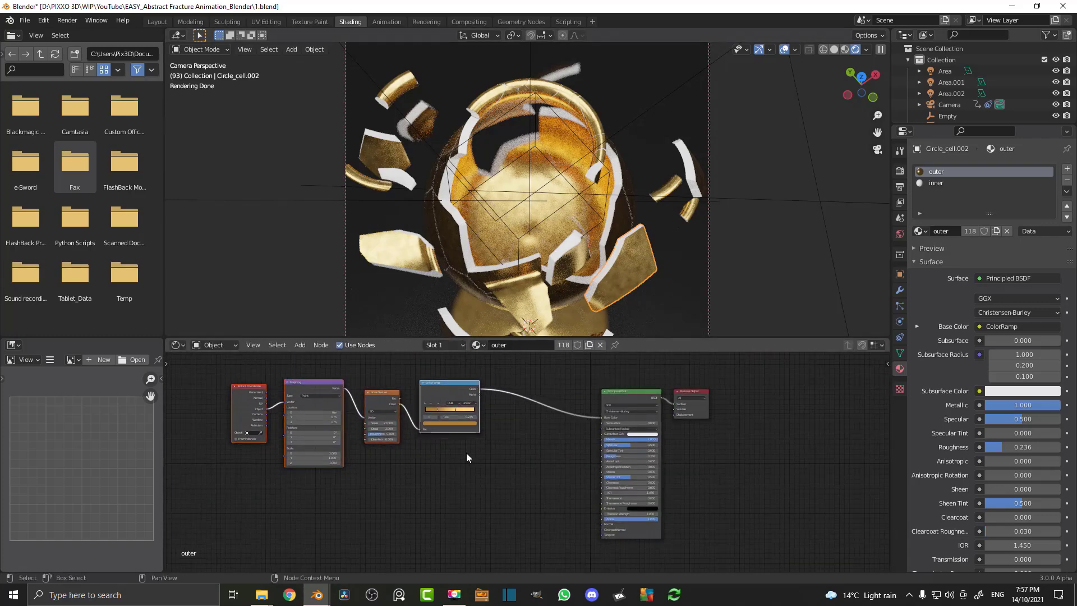
Add a second ColorRamp node and place it directly below the first one.
scroll(466, 458, "up", 1)
key("shift+a")
type("c")
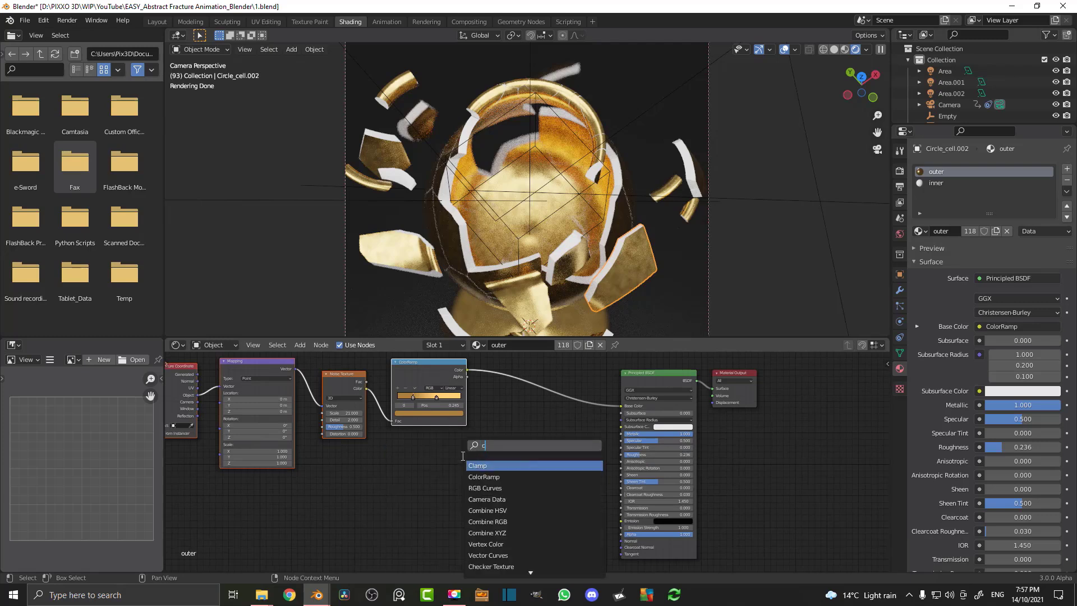
type("ol")
left_click(484, 466)
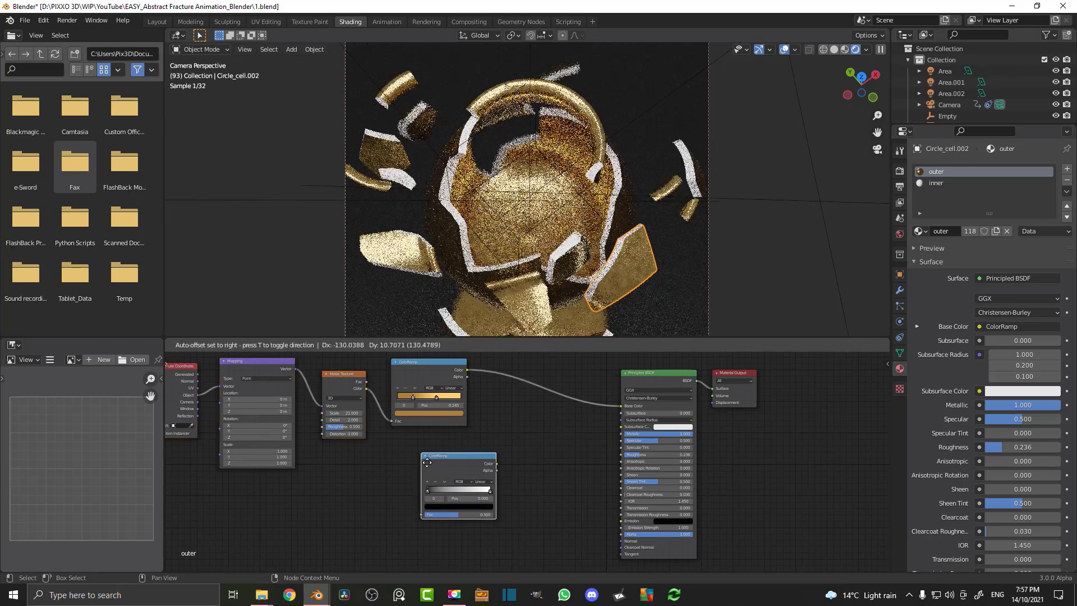
left_click(401, 410)
scroll(401, 410, "up", 1)
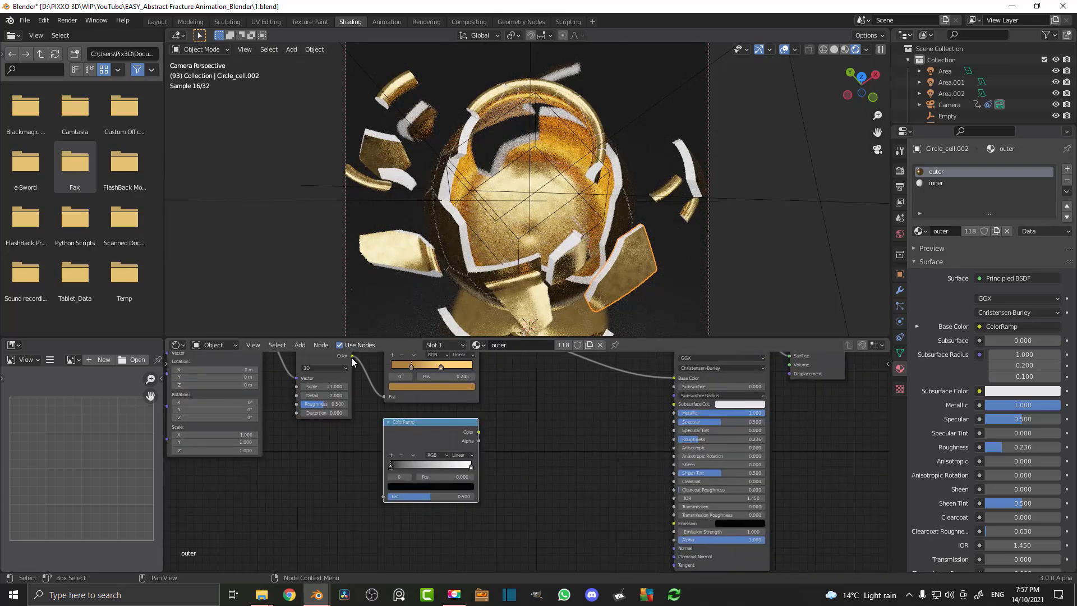
Link the Noise Texture's Color to the second ColorRamp's Fac and add a Bump node beside that ramp.
left_click_drag(382, 497, 382, 497)
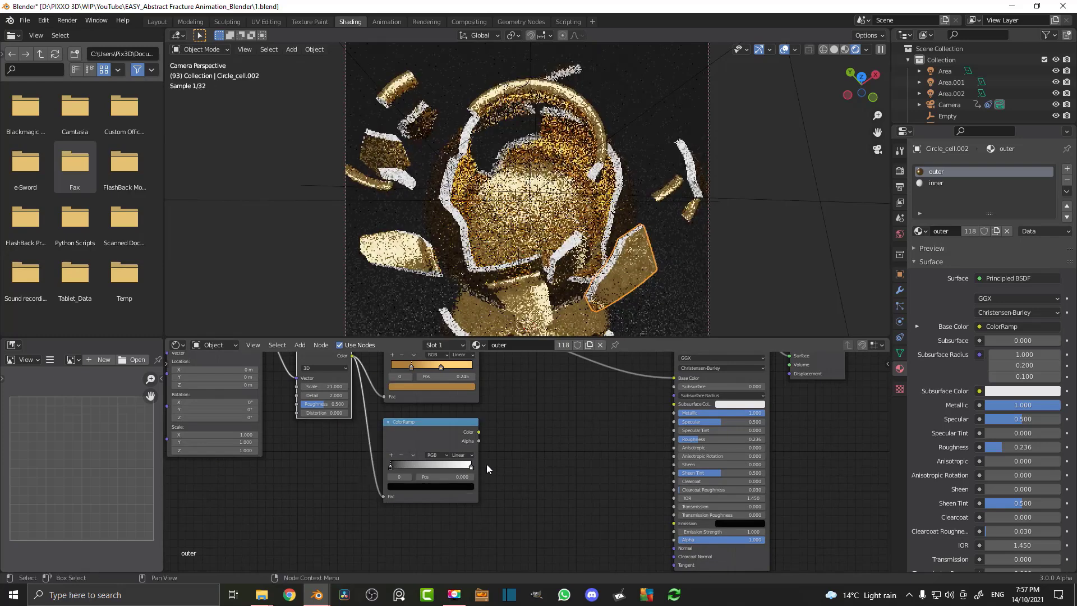
key("shift+a")
left_click(523, 402)
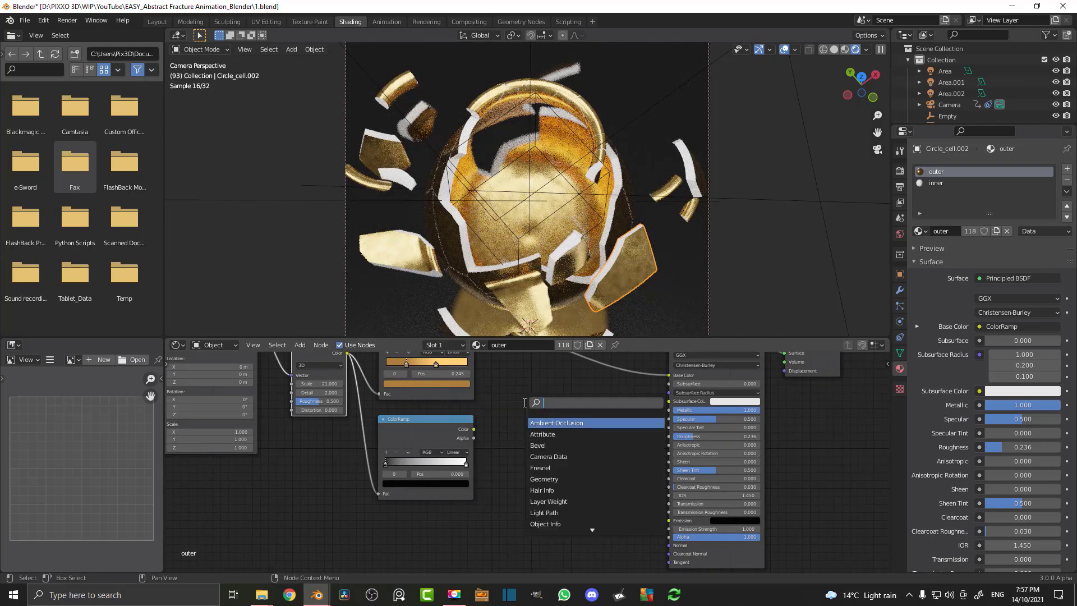
type("bump")
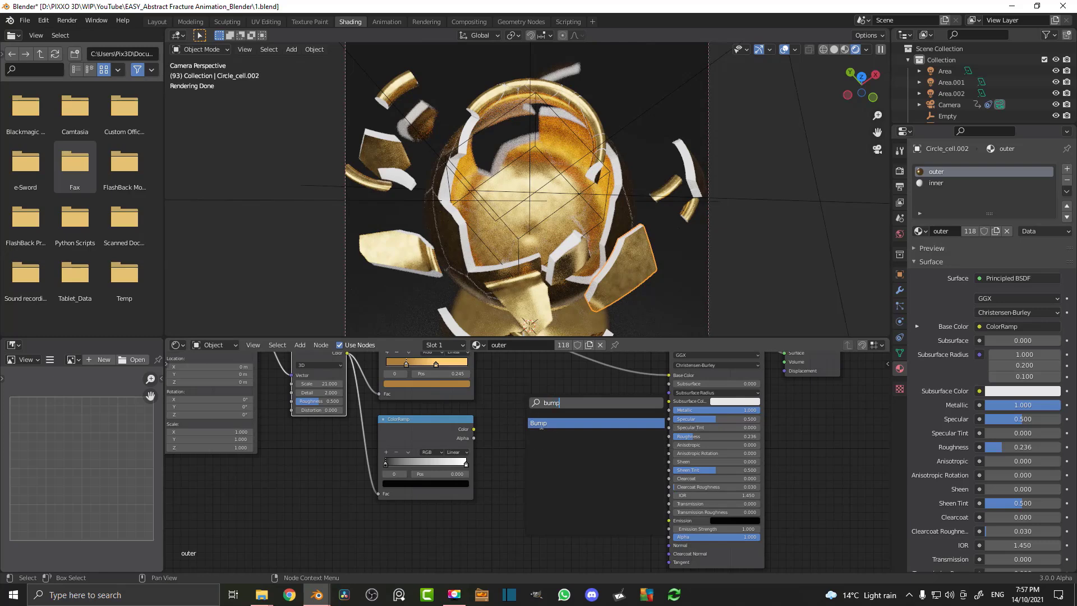
left_click(539, 423)
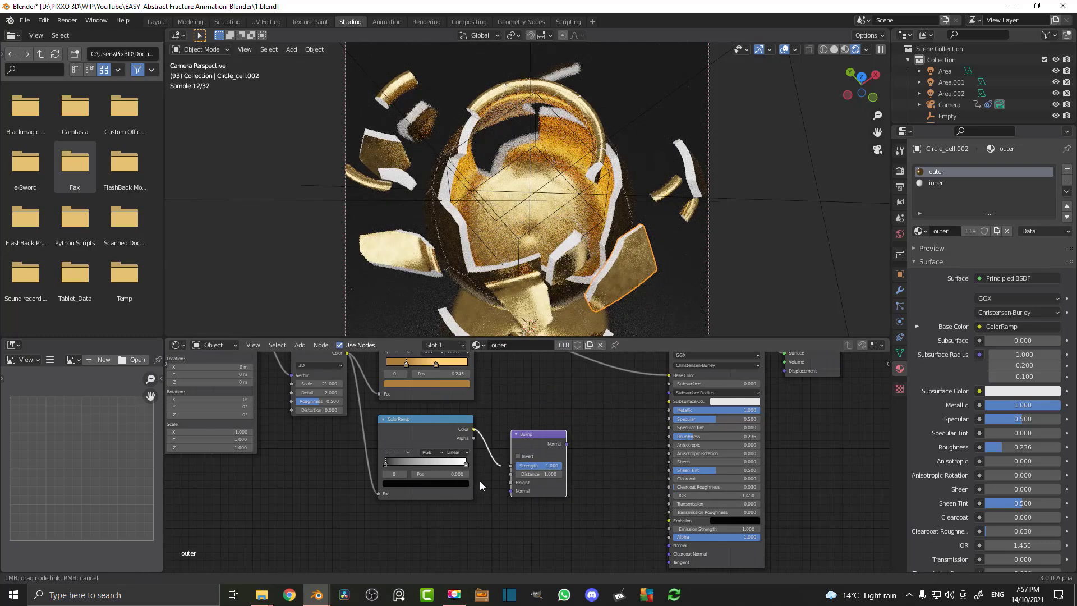
Wire the second ColorRamp's Color into the Bump Height and its Normal into the Principled BSDF's Normal, with Bump Strength 0.1.
middle_click_drag(577, 491, 487, 454)
left_click_drag(476, 406, 588, 521)
middle_click_drag(704, 460, 639, 555)
middle_click_drag(731, 446, 621, 435)
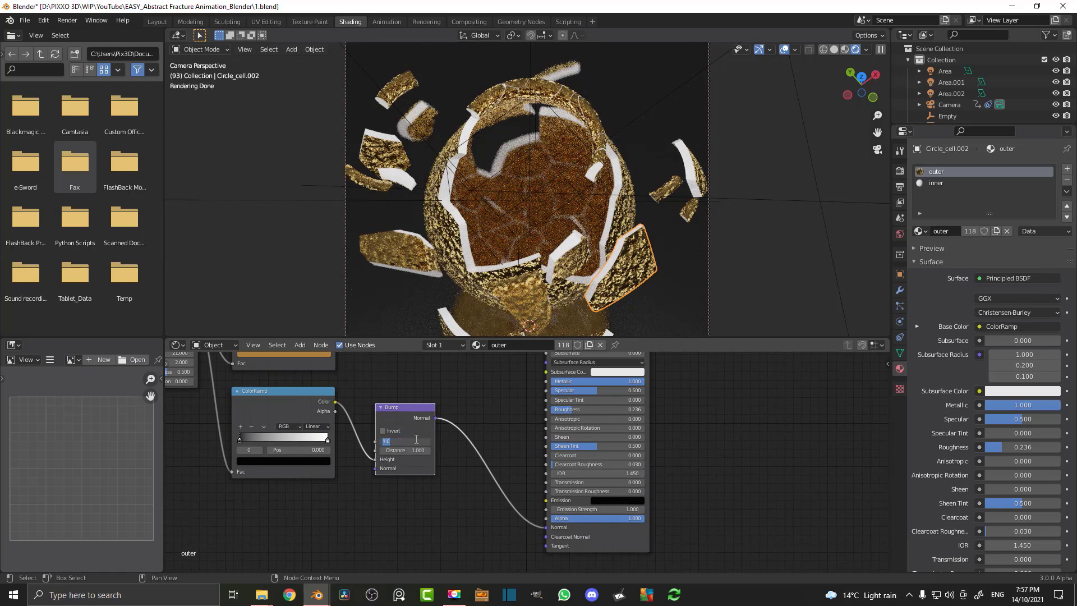
type("0.1")
key("Return")
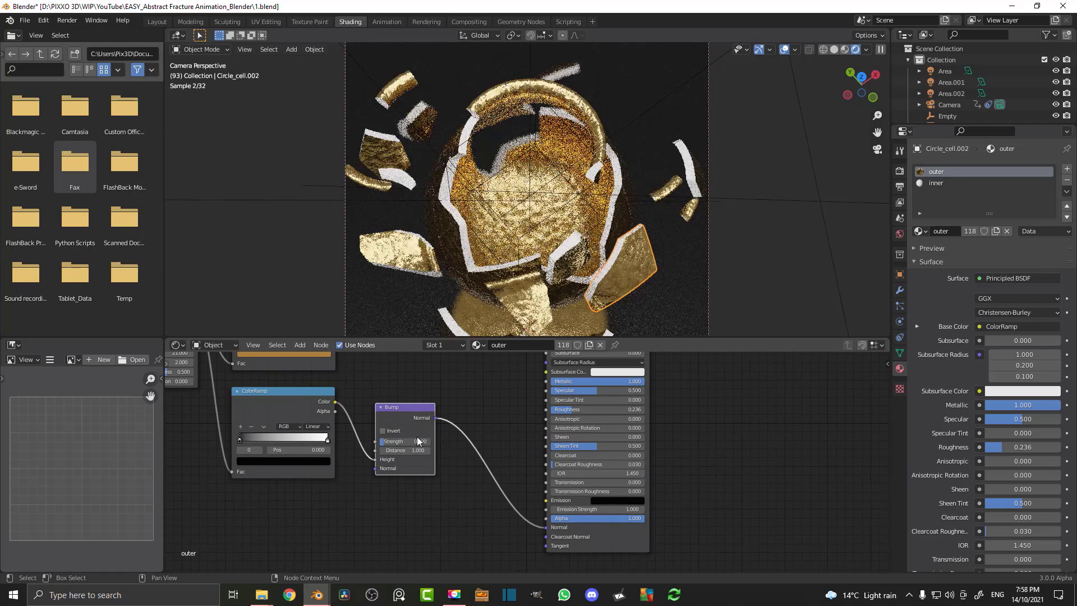
Sharpen the bump ColorRamp by moving its black stop to 0.418 and its white stop just beside it, and save the file.
middle_click_drag(457, 426, 604, 413)
scroll(453, 433, "up", 1)
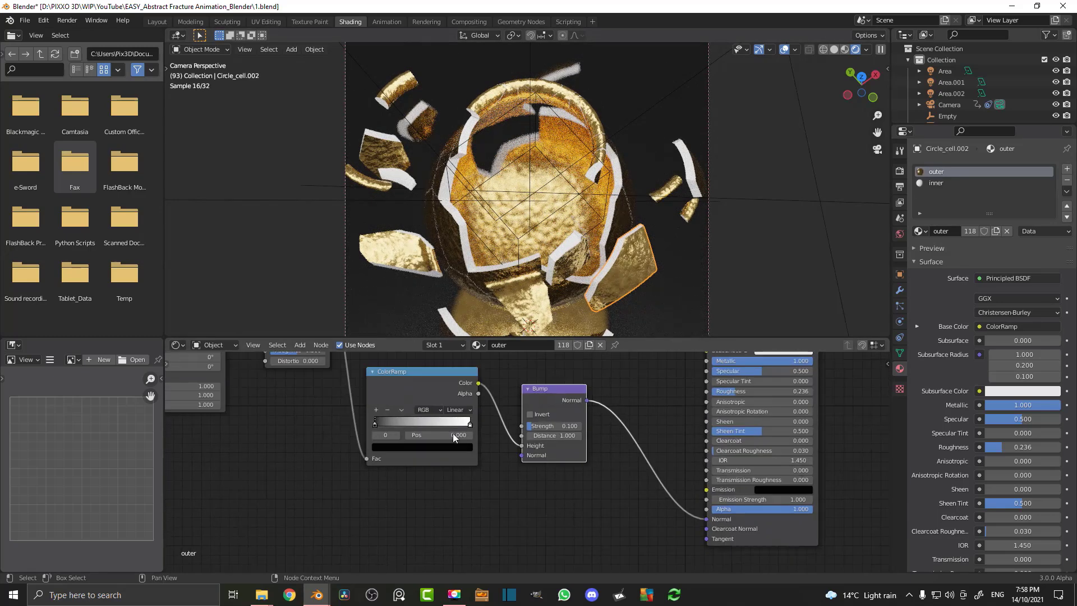
left_click_drag(379, 424, 434, 425)
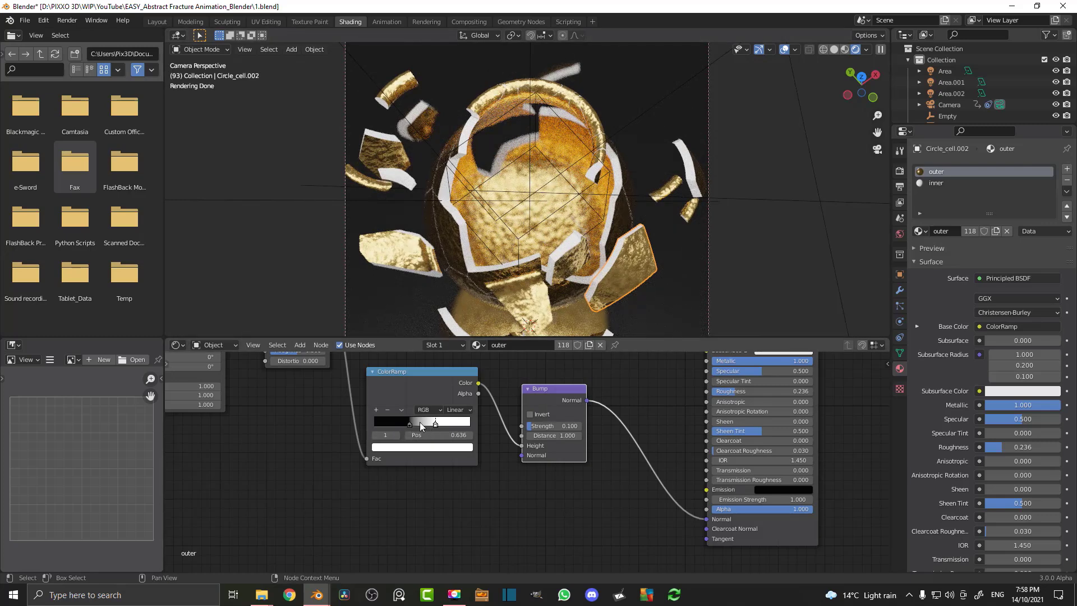
left_click_drag(410, 425, 416, 428)
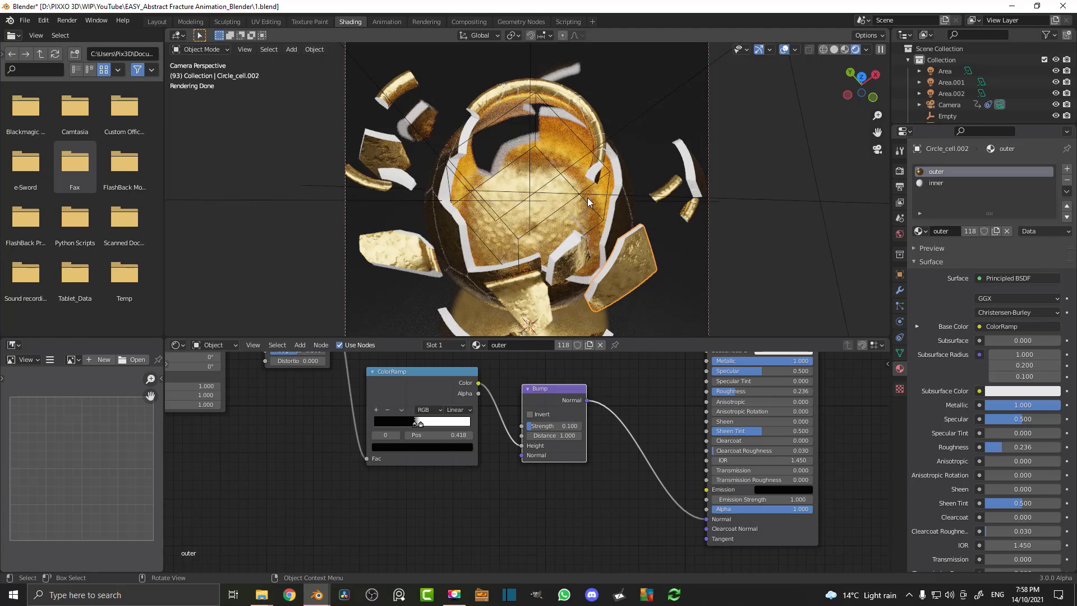
key("ctrl+s")
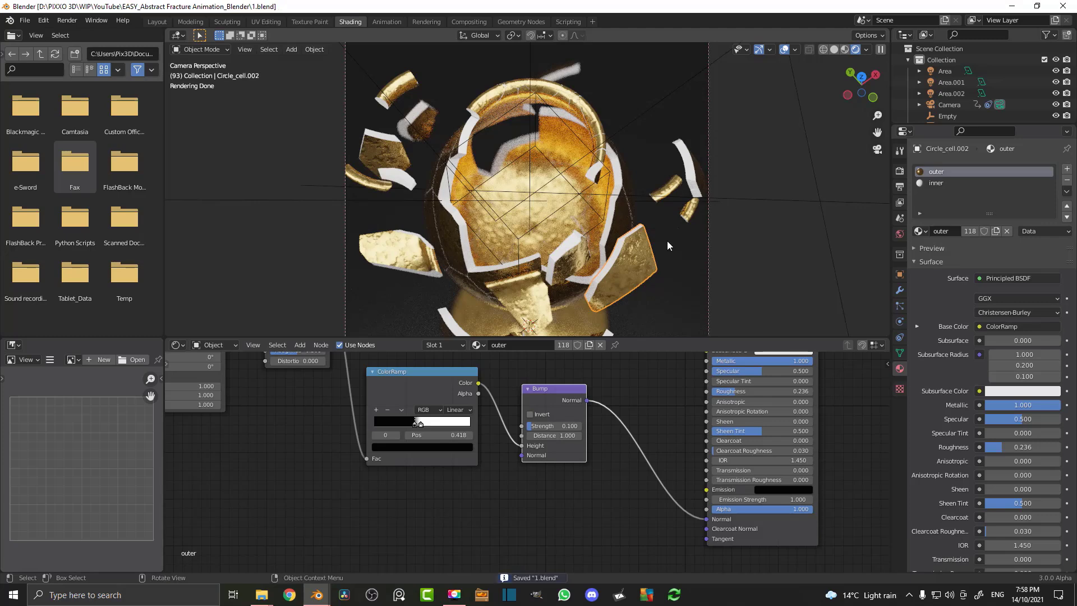
Set the inner material's Transmission to 1 and its Roughness to about 0.095.
left_click(940, 184)
middle_click_drag(605, 409, 493, 449)
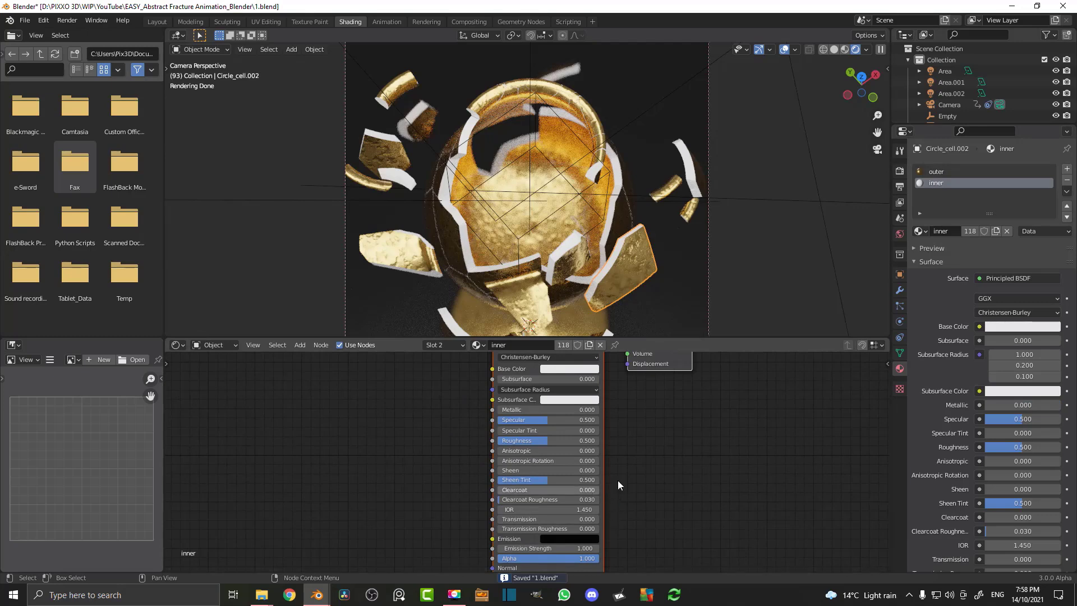
scroll(592, 496, "up", 3)
left_click_drag(439, 489, 715, 476)
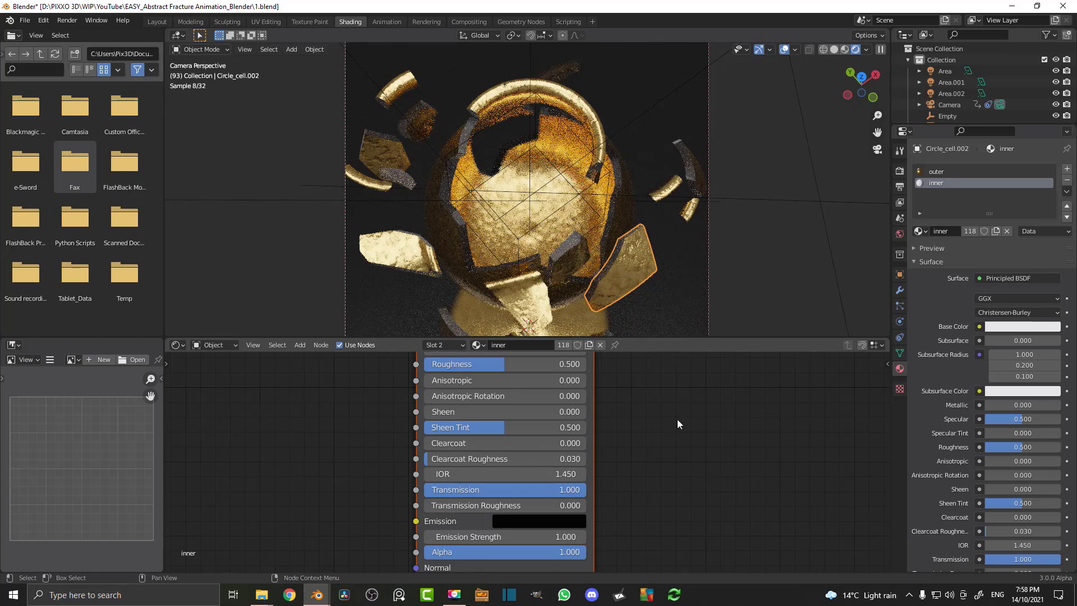
middle_click_drag(677, 416, 641, 507)
left_click_drag(473, 455, 408, 454)
middle_click_drag(646, 400, 634, 447)
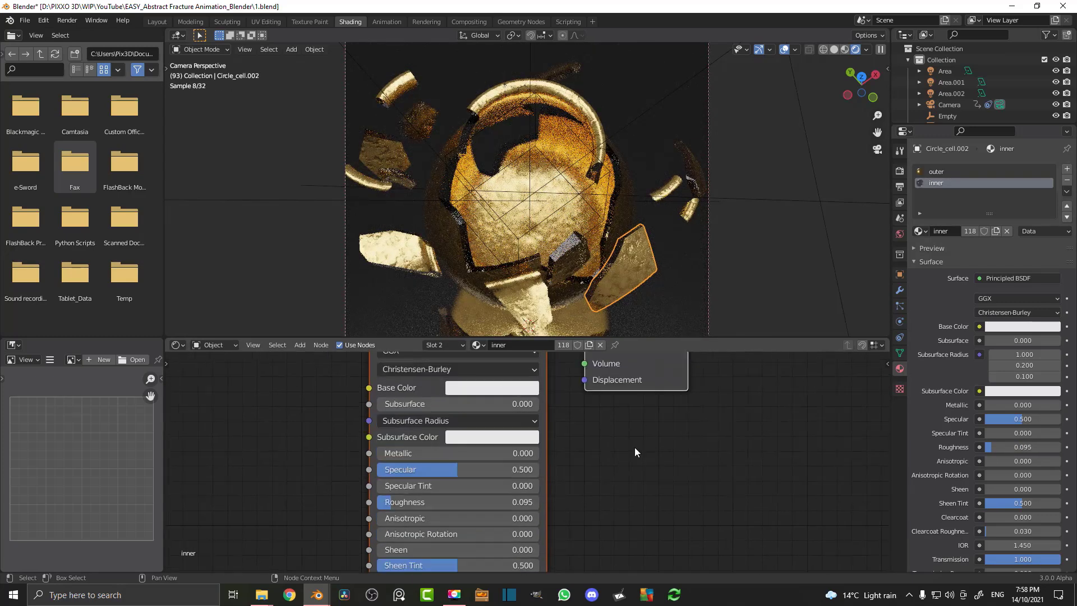
Change the inner material's Base Color to a light violet-blue and check it in the full camera frame.
left_click(488, 391)
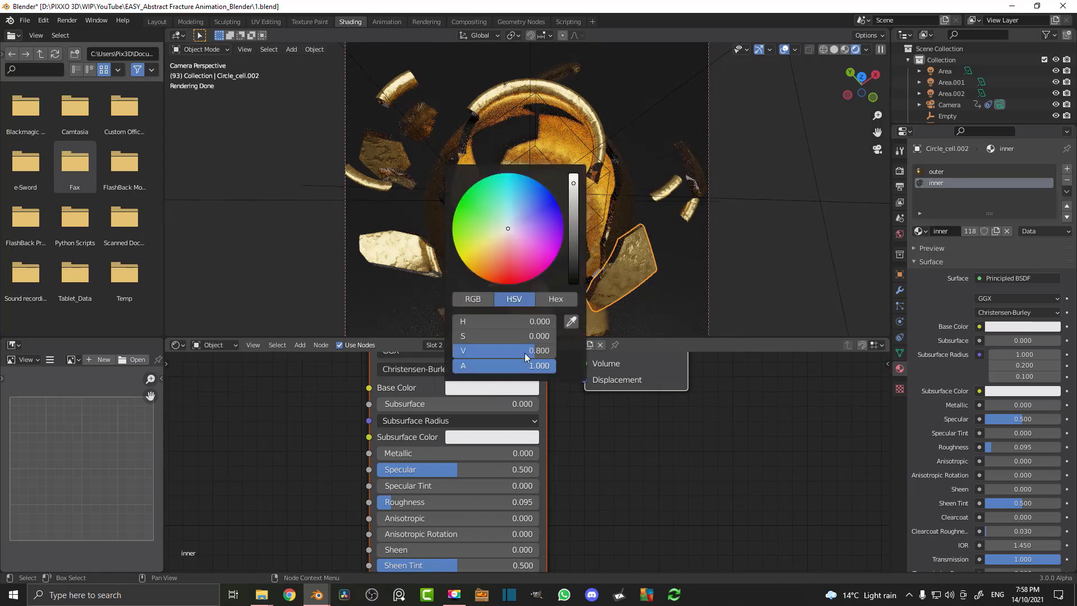
left_click_drag(519, 212, 529, 205)
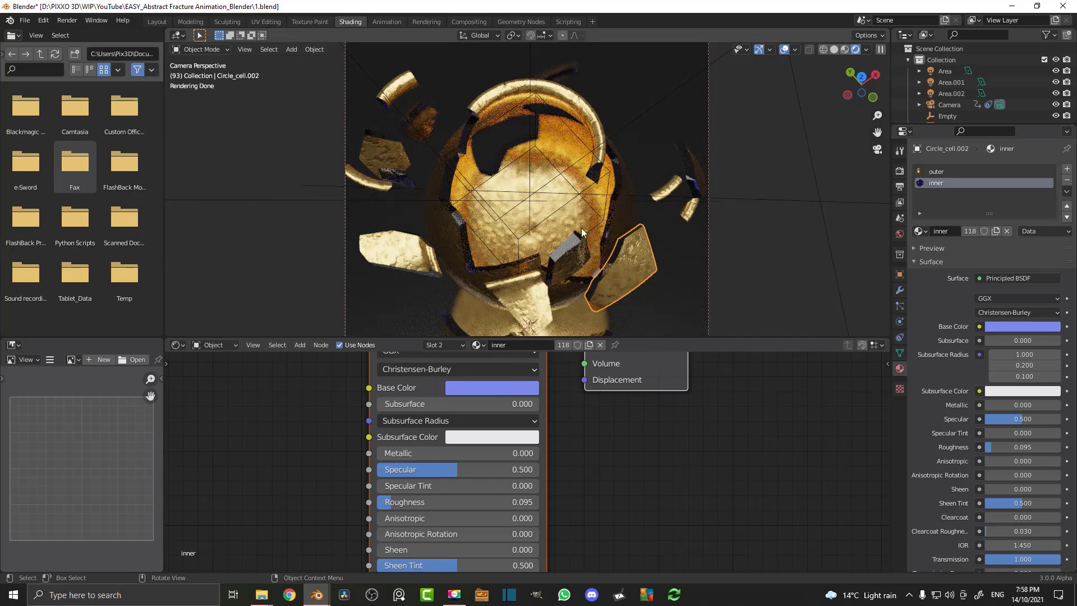
key("Home")
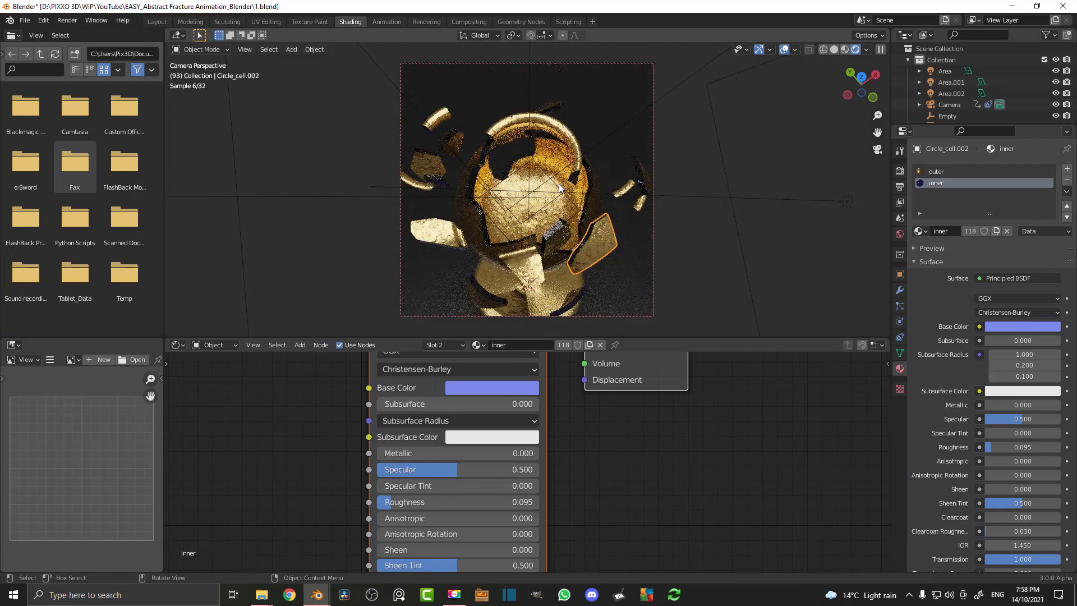
Duplicate one of the area lights, rotate the copy and place it above the glass.
left_click(687, 147)
middle_click_drag(638, 180, 584, 190)
key("shift+d")
left_click(631, 180)
key("r")
left_click(521, 111)
middle_click_drag(567, 252, 560, 163)
key("g")
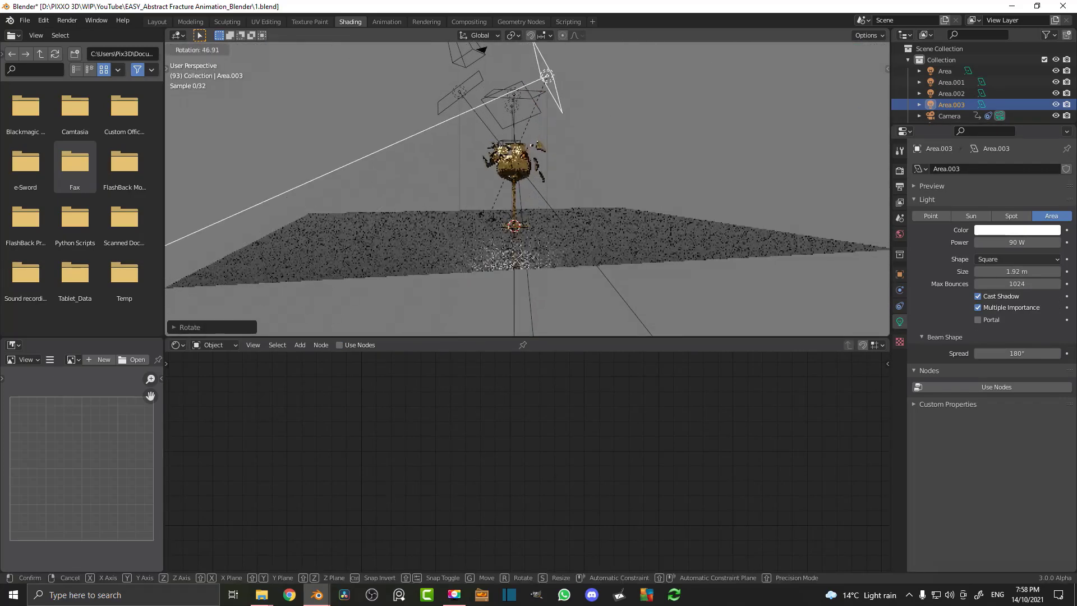
left_click(553, 263)
Reposition the duplicated area light in the camera view and trackball-rotate it to change how it lights the glass.
key("KP_0")
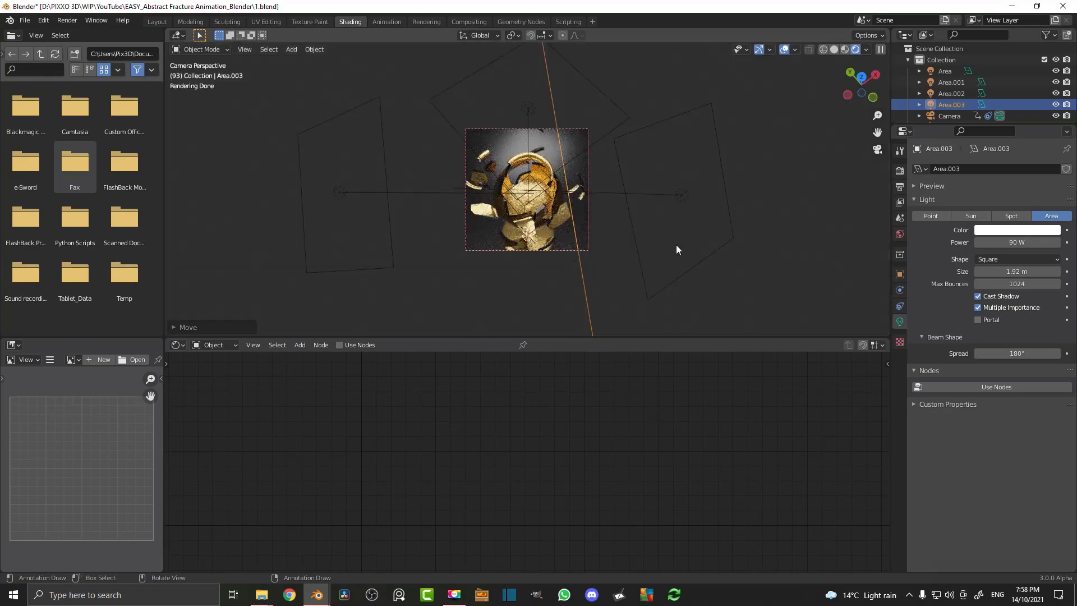
scroll(610, 221, "up", 3)
key("g")
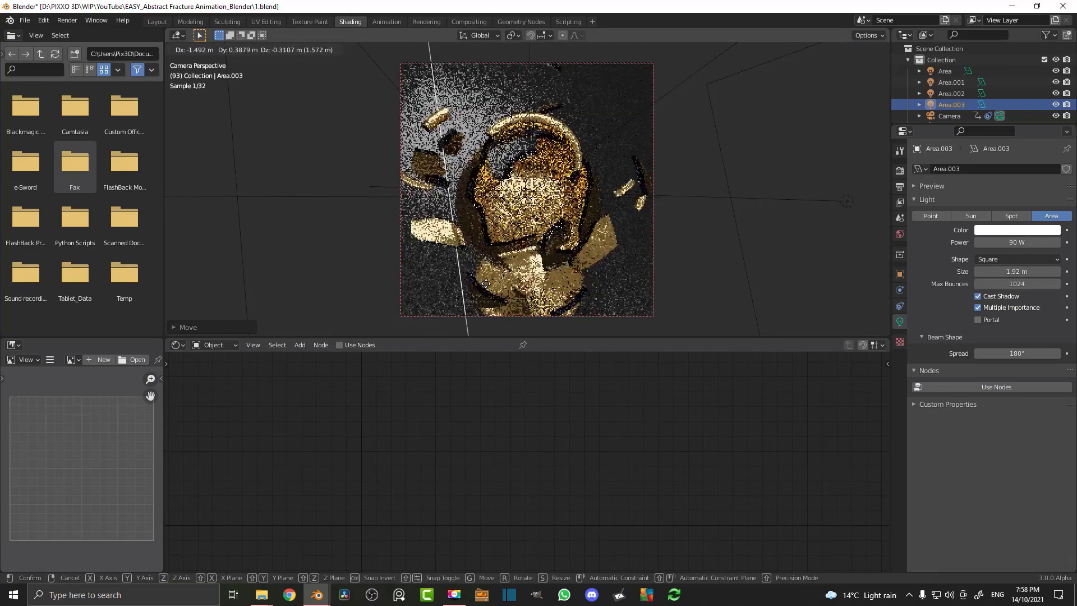
left_click(480, 149)
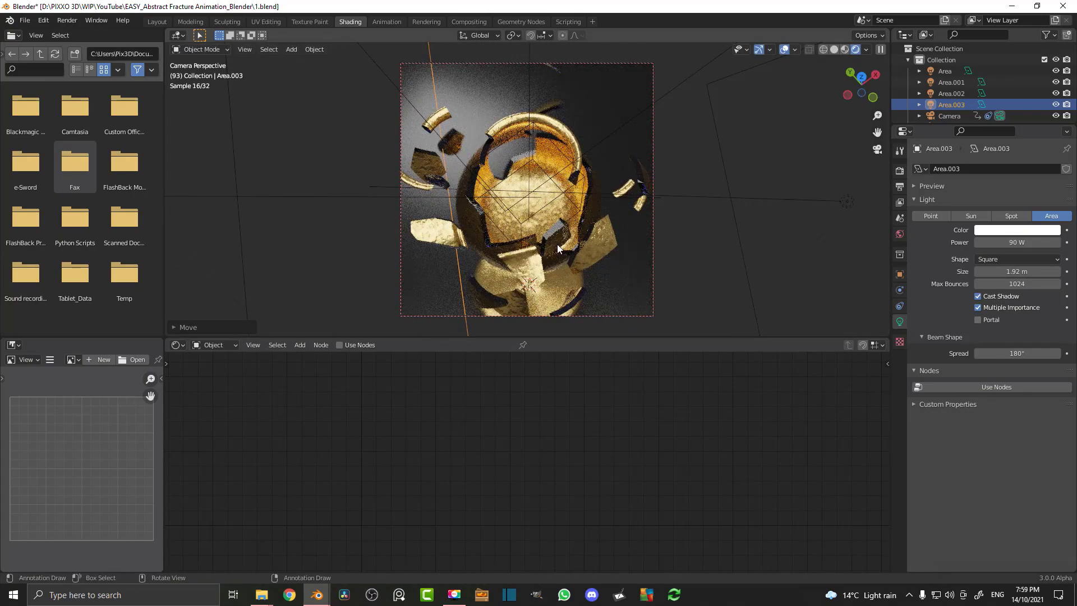
key("r")
key("r")
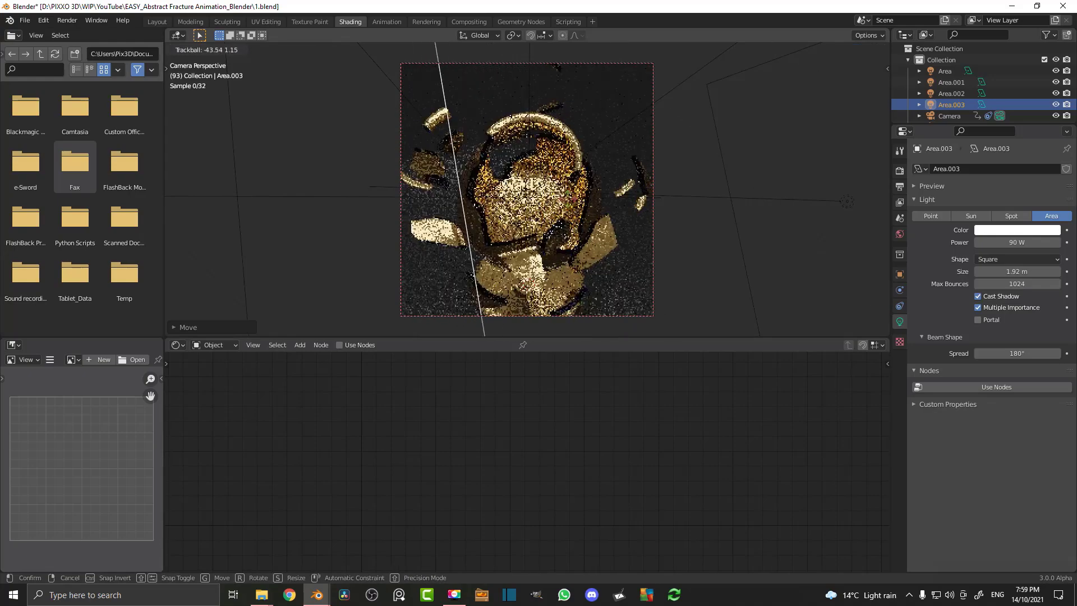
left_click(566, 207)
key("g")
left_click(591, 204)
Convert the duplicated light to a Point light with a 0.77 m radius and move it near the glass, just above the camera frame.
middle_click_drag(591, 204, 472, 160)
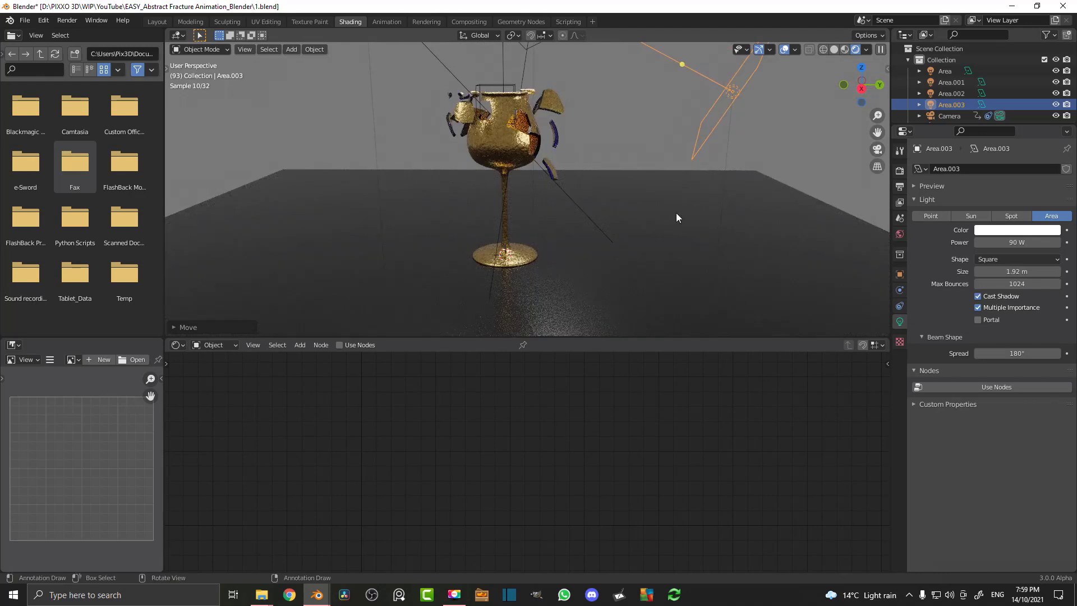
left_click(933, 216)
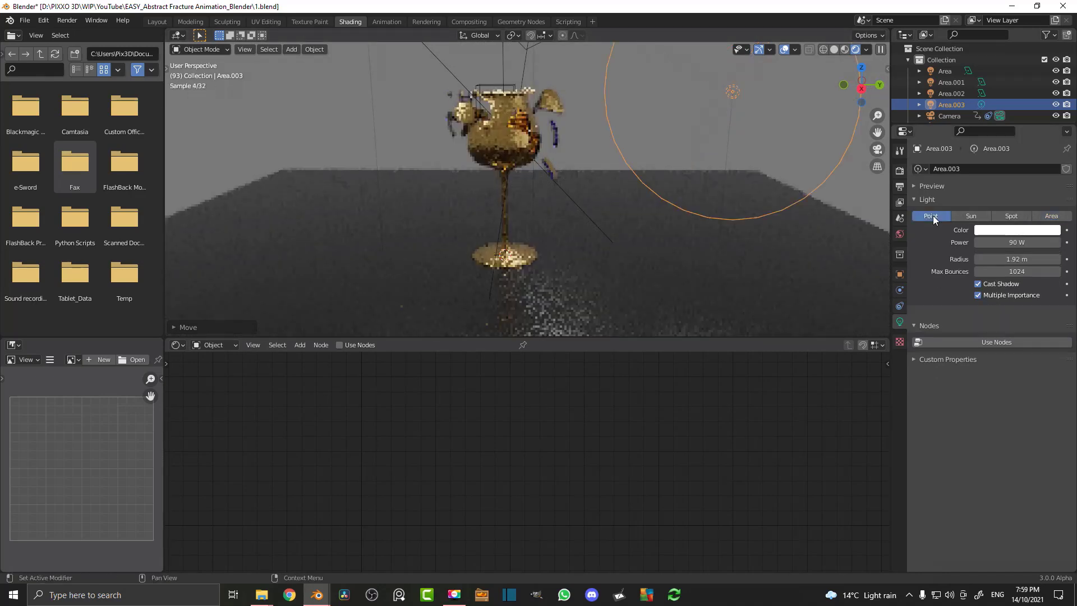
left_click_drag(1016, 258, 987, 259)
key("g")
left_click(665, 208)
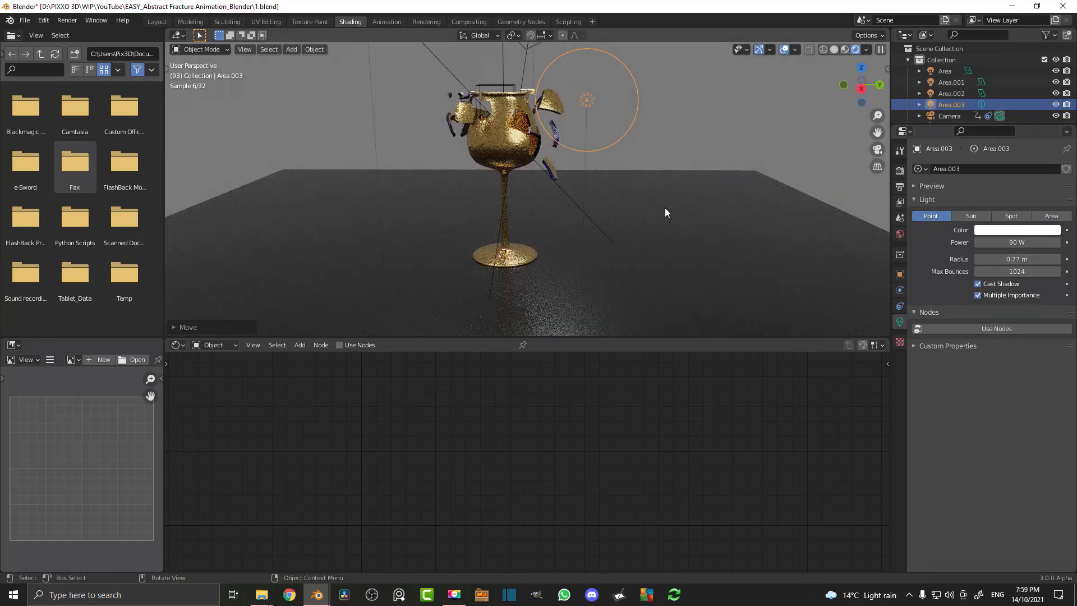
key("KP_0")
key("g")
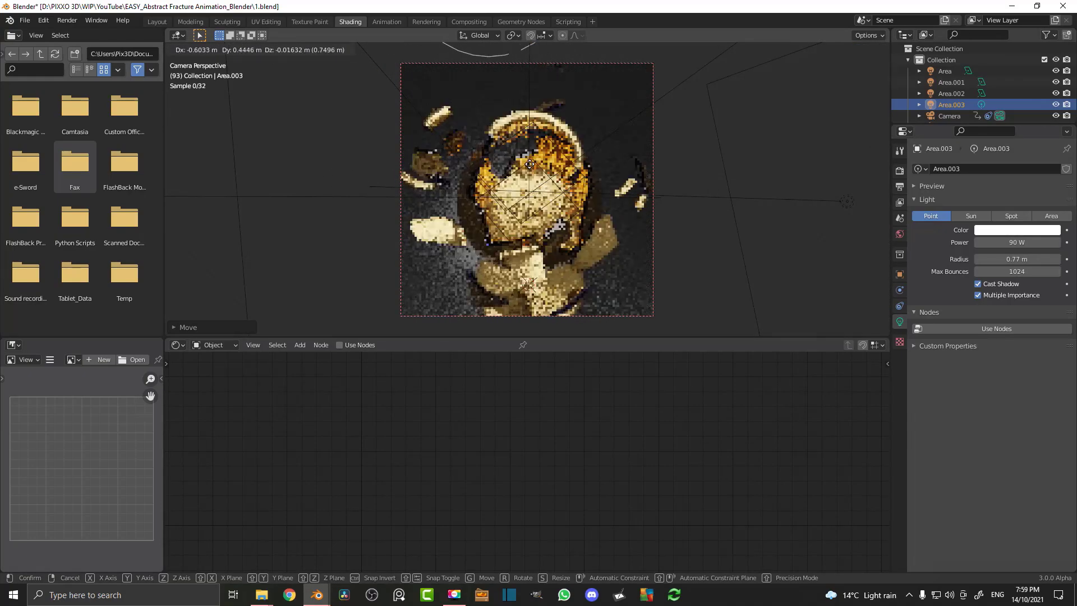
left_click(543, 159)
Duplicate the point light, set the copy to 81.1 W with a 0.38 m radius and place it near the camera frame's upper-right corner.
key("shift+d")
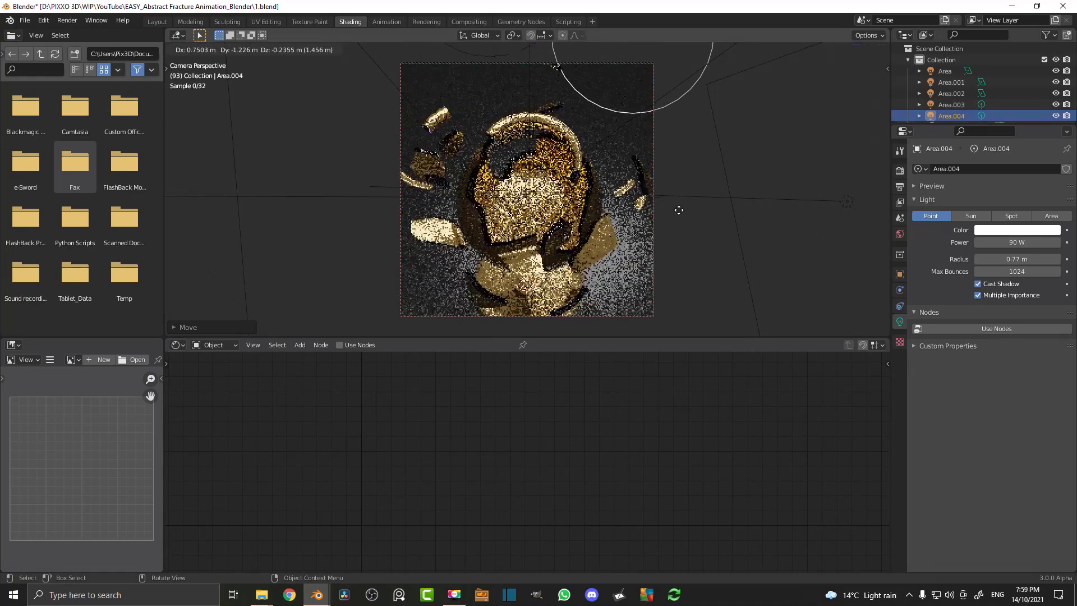
left_click(678, 209)
left_click_drag(1037, 243, 991, 258)
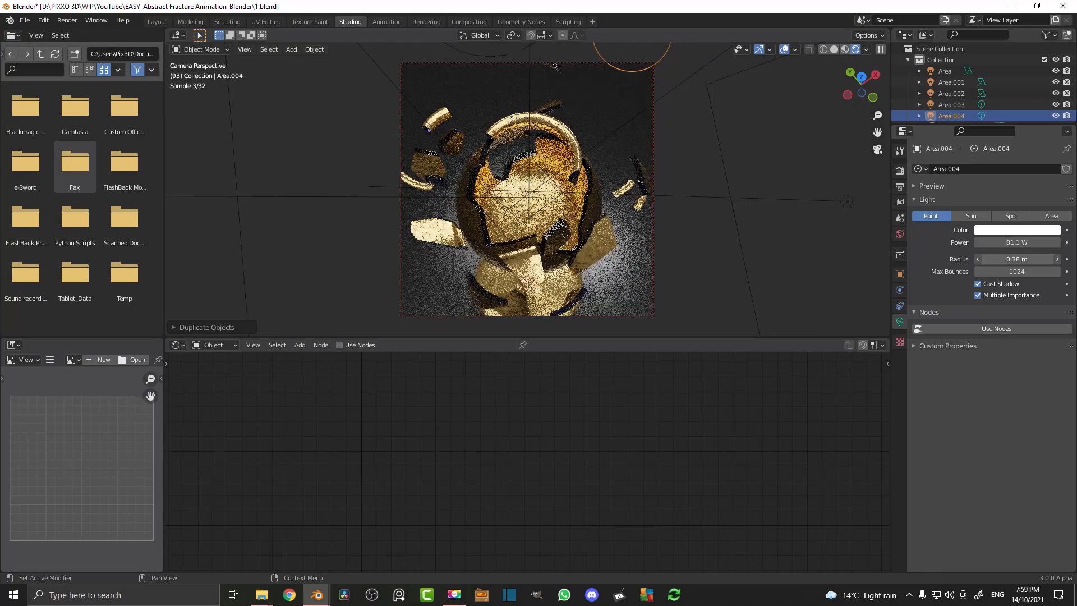
key("g")
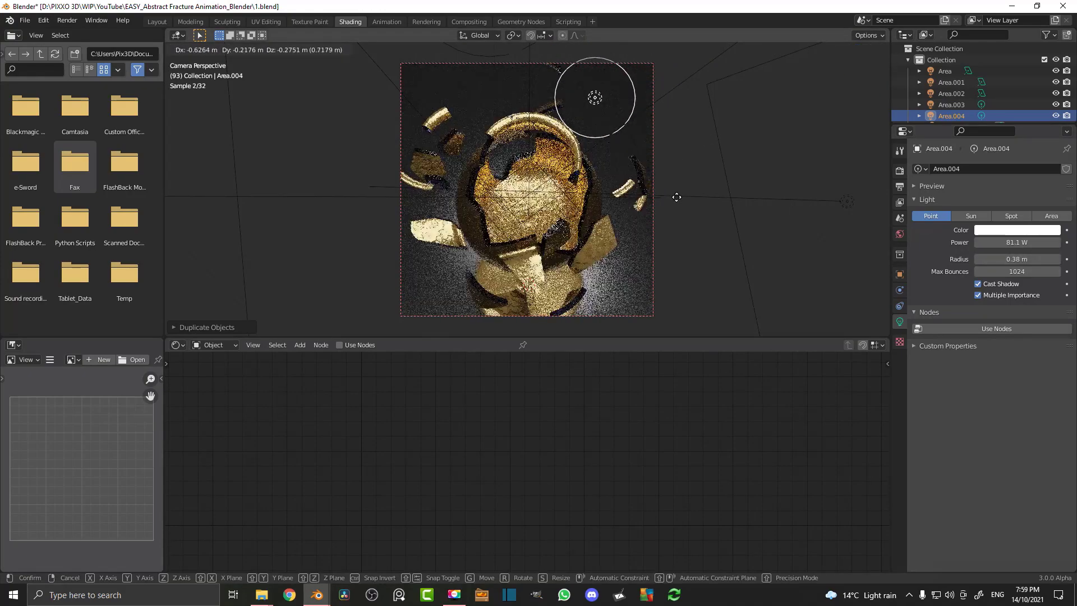
left_click(677, 196)
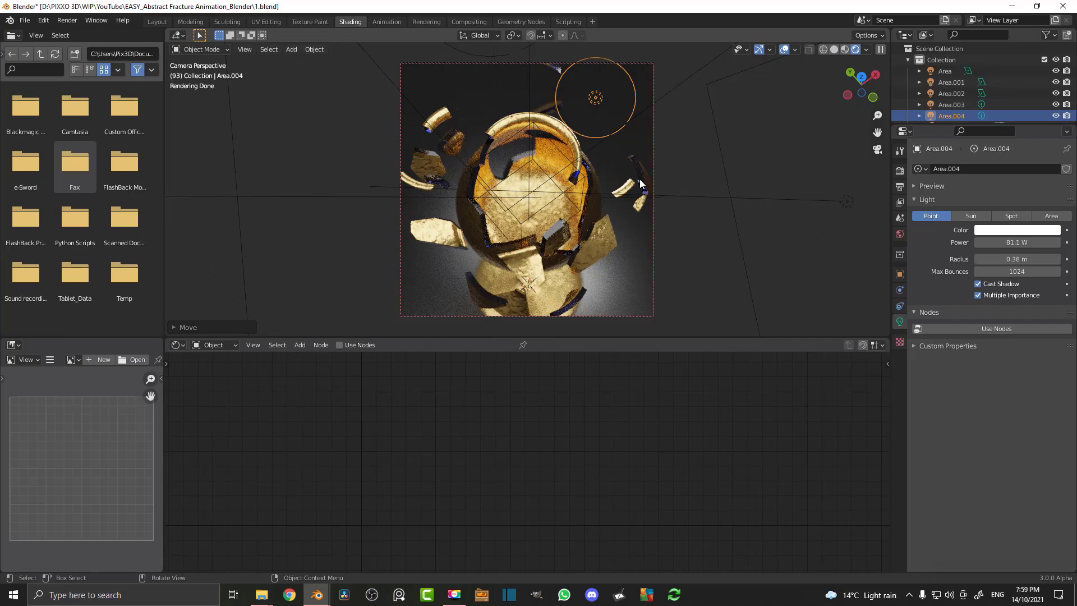
Check the second point light from another angle and nudge it slightly further right in the camera view.
key("KP_0")
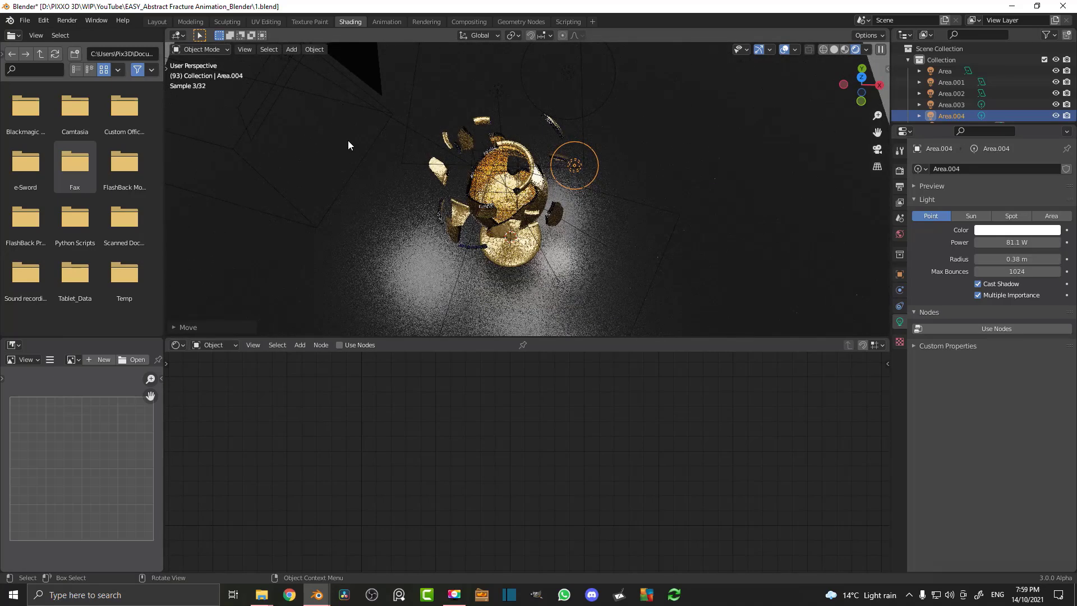
key("KP_0")
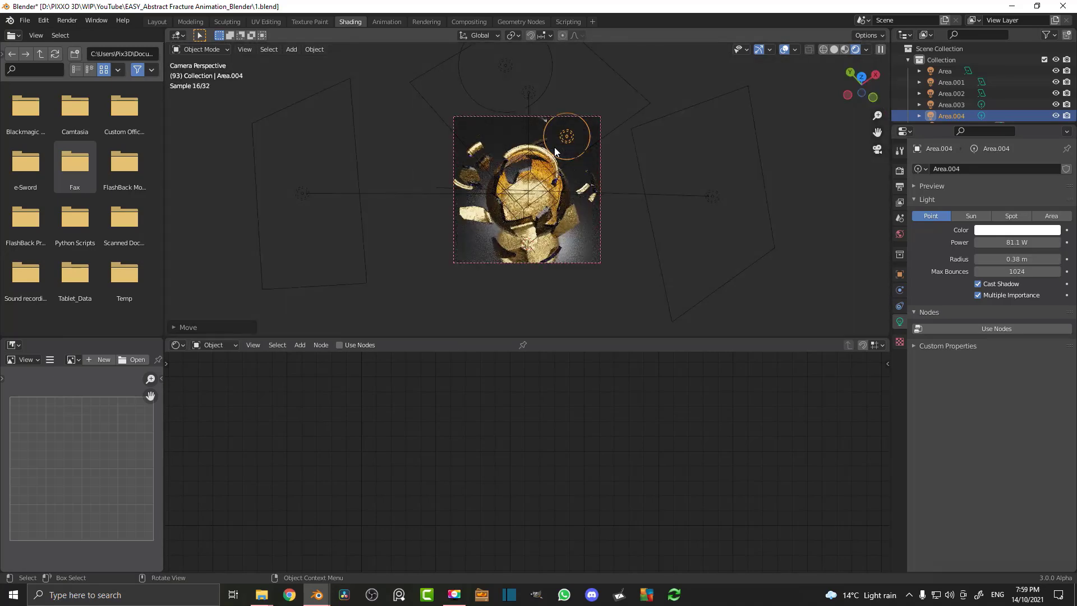
left_click(600, 153)
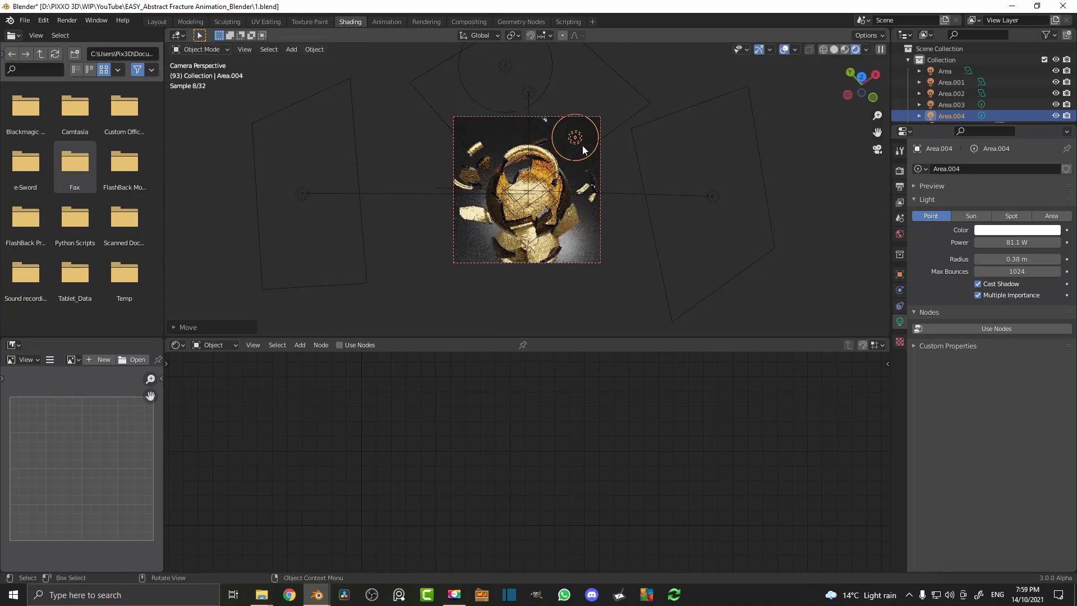
scroll(522, 134, "up", 1)
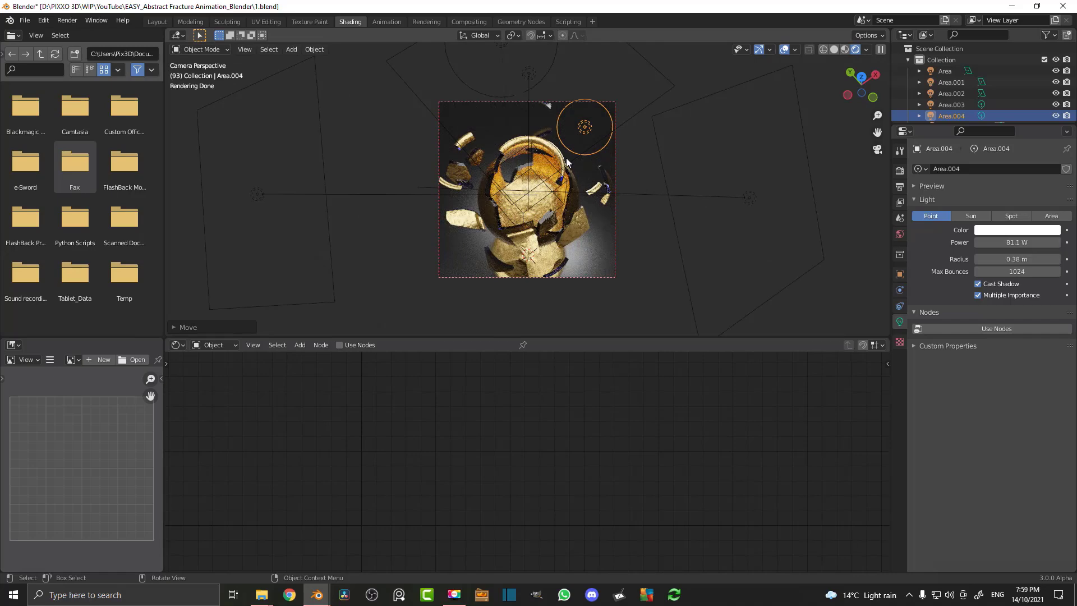
scroll(567, 162, "up", 2)
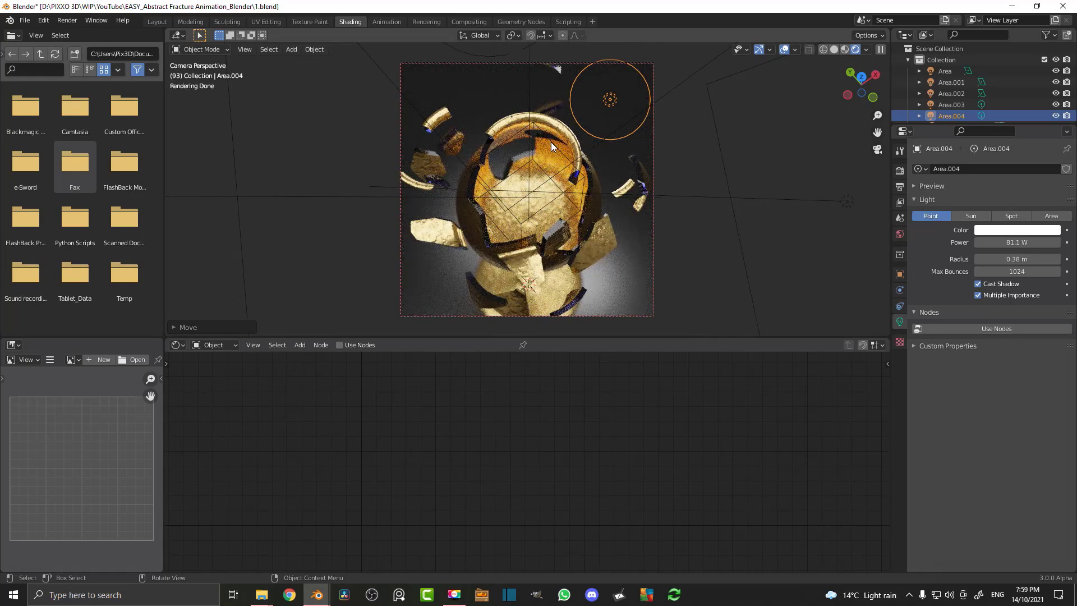
Switch the viewport to Solid shading and save the file.
key("z")
left_click(649, 146)
key("ctrl+s")
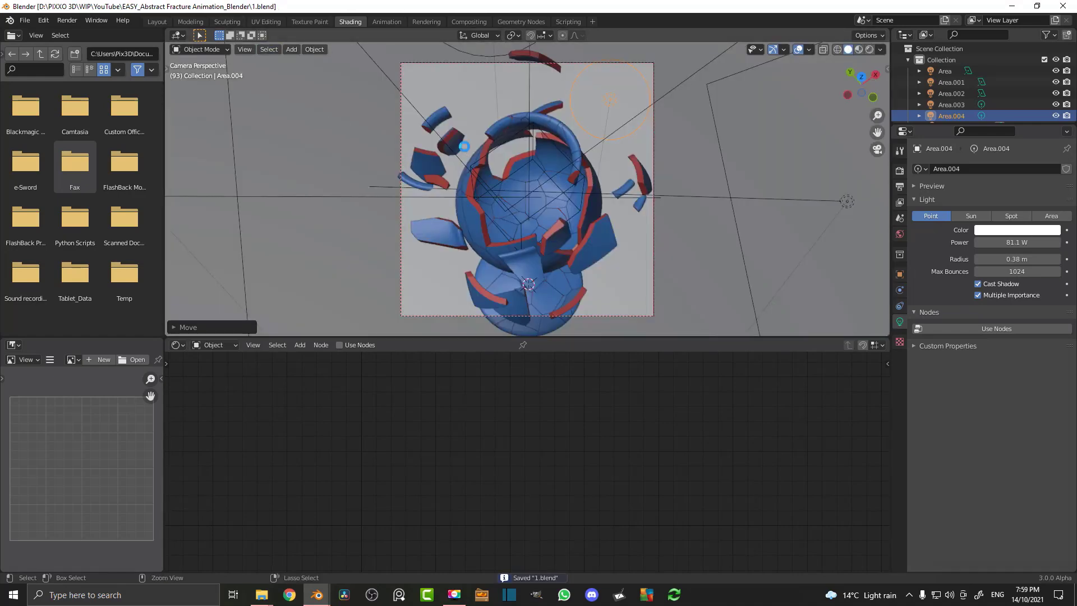
Switch to the Layout workspace, save the file and restore the camera view.
left_click(157, 21)
key("ctrl+s")
key("ctrl+s")
key("KP_0")
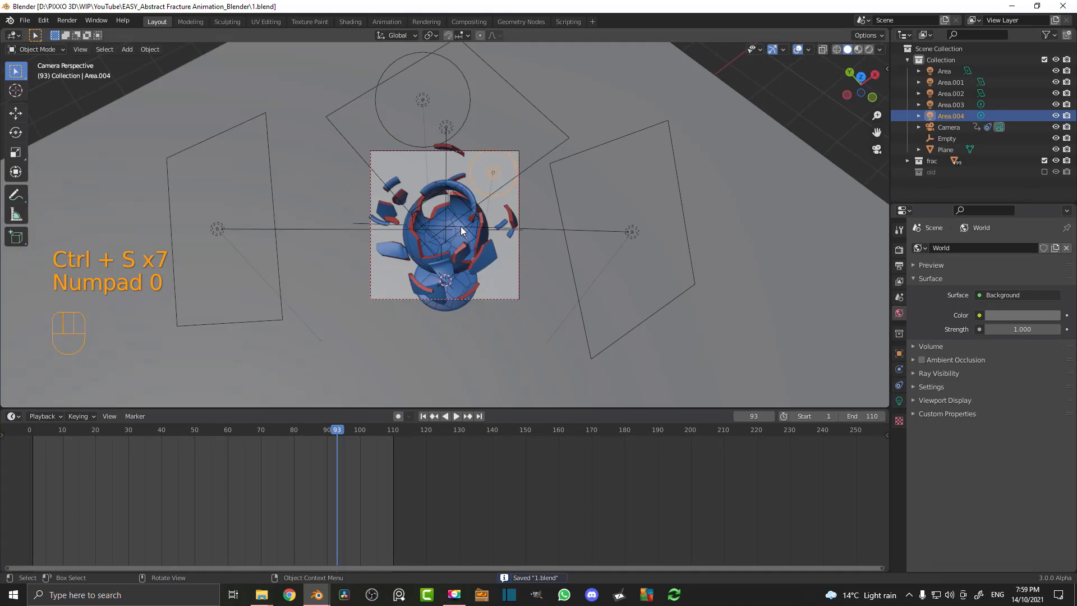
Go to frame 60 of the animation and render it as a still image.
left_click_drag(162, 442, 229, 447)
scroll(425, 283, "up", 3)
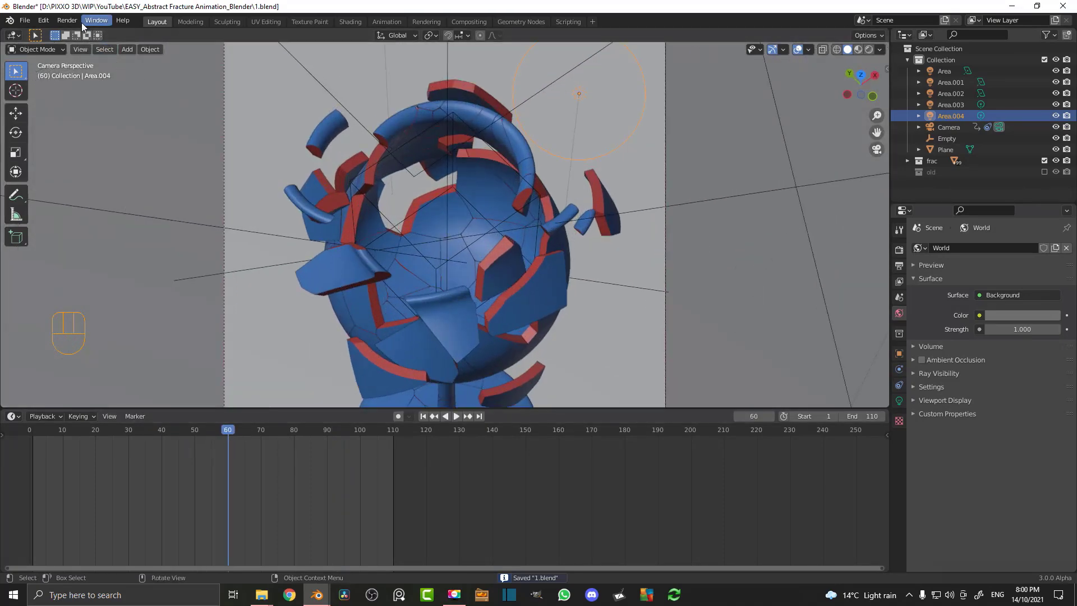
left_click(67, 20)
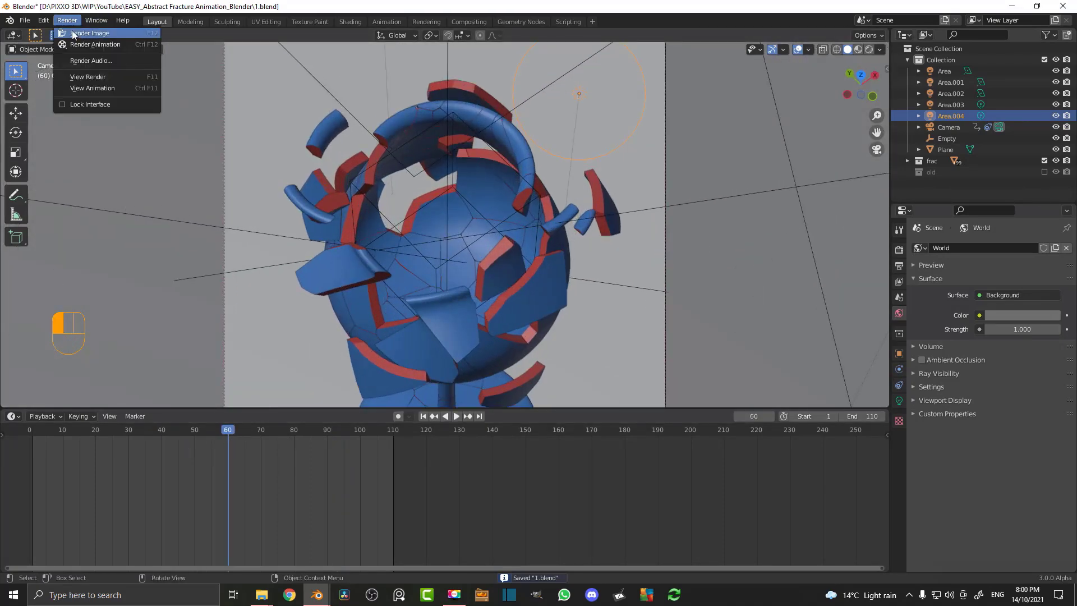
left_click(89, 34)
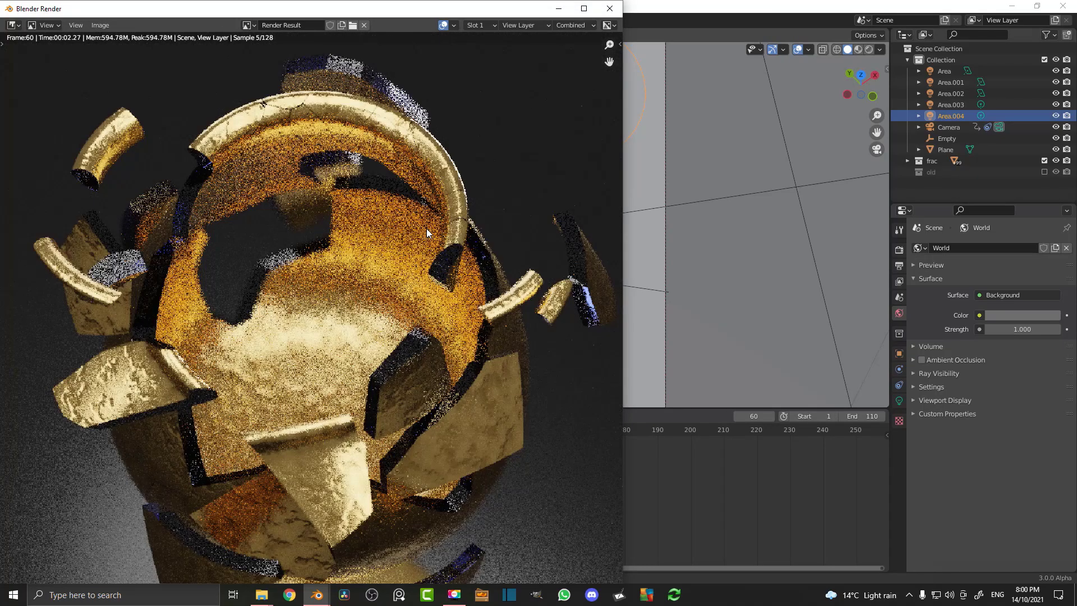
Maximize the render window and examine the gold surfaces and shard edges while the image renders.
key("Home")
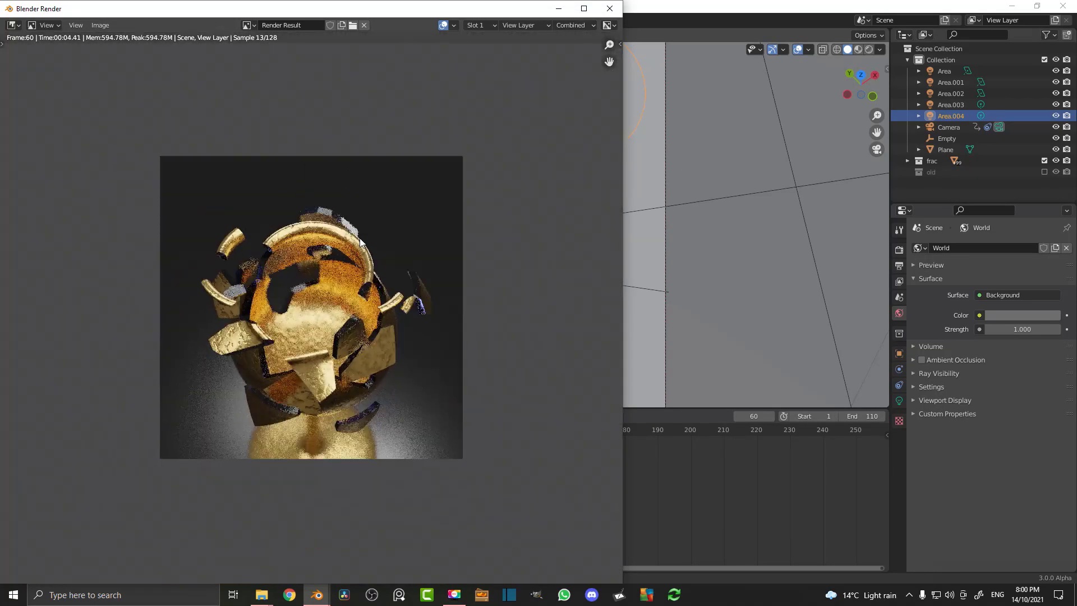
left_click(584, 9)
scroll(551, 317, "up", 4)
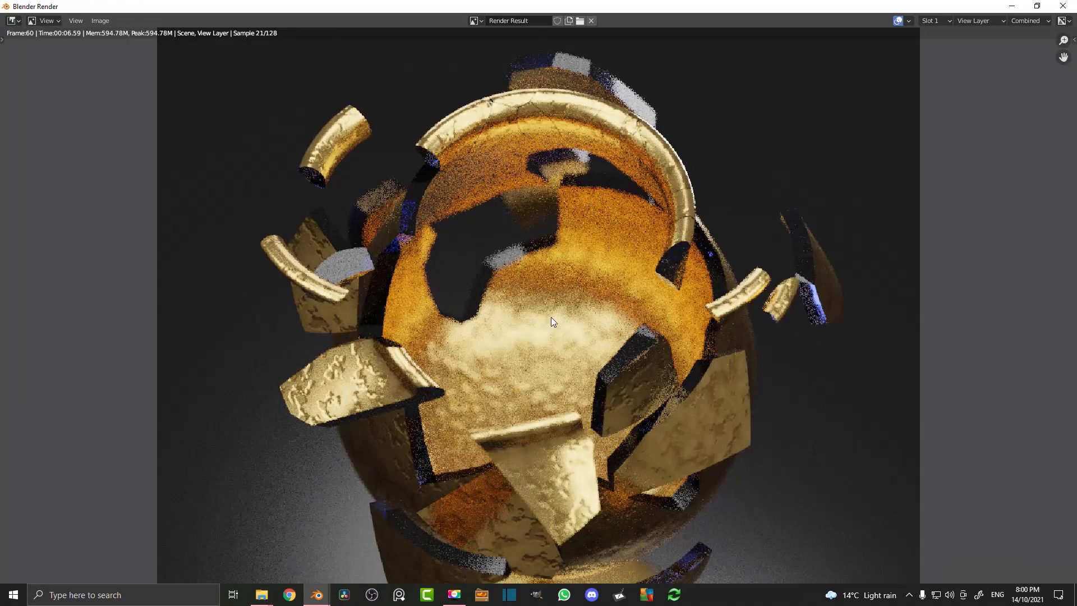
scroll(711, 389, "up", 1)
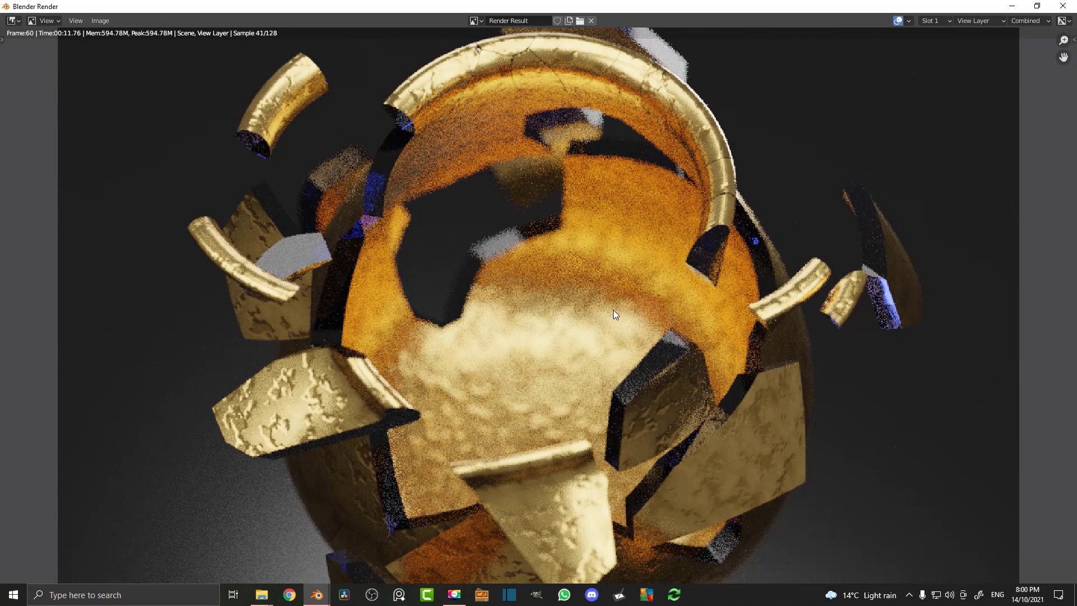
scroll(560, 307, "down", 2)
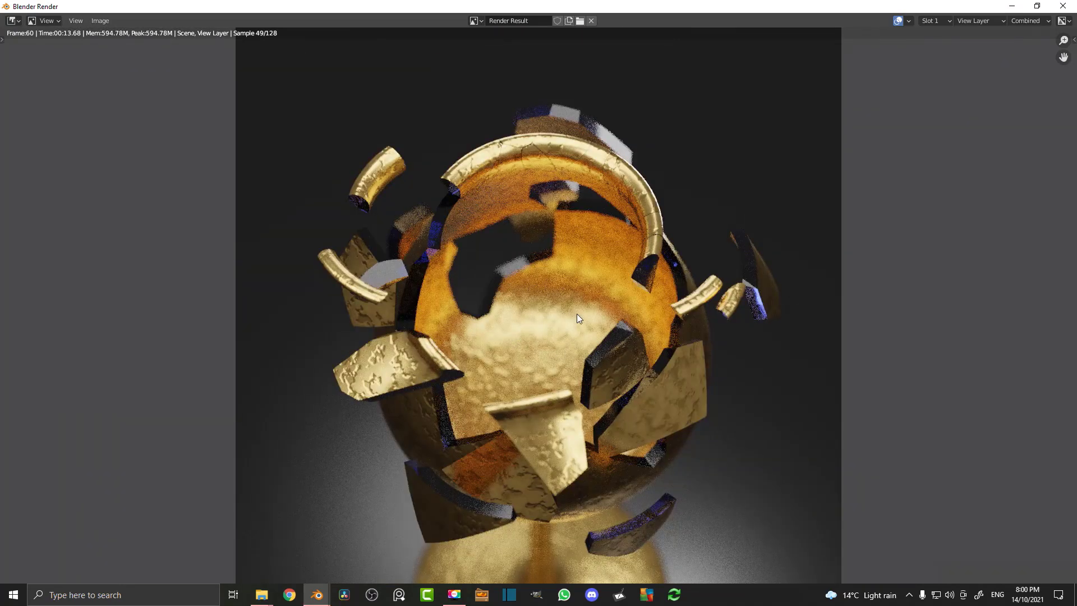
scroll(532, 314, "up", 2)
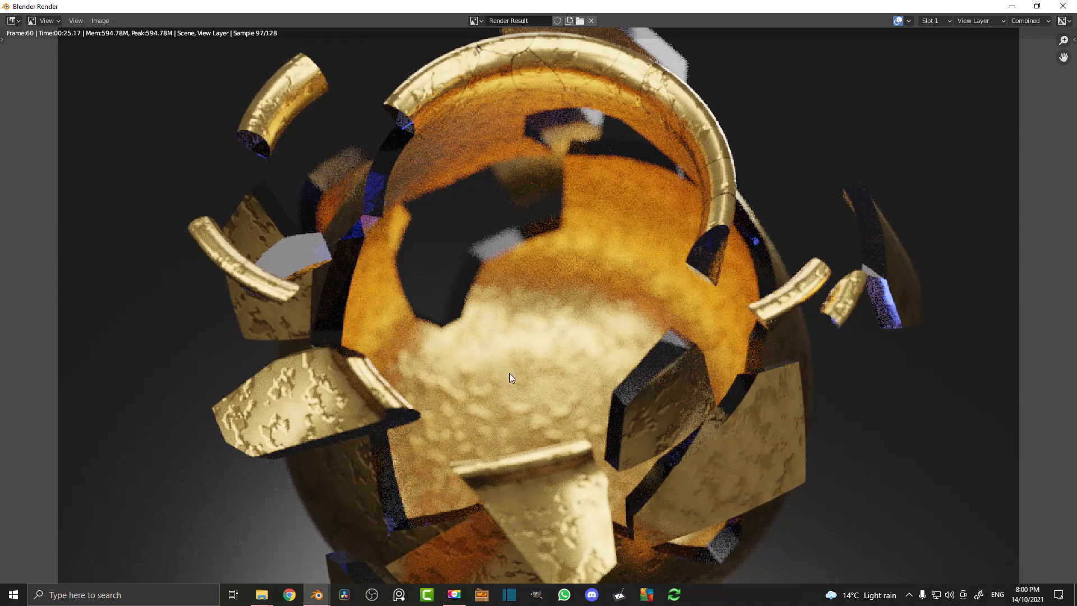
scroll(516, 373, "down", 1)
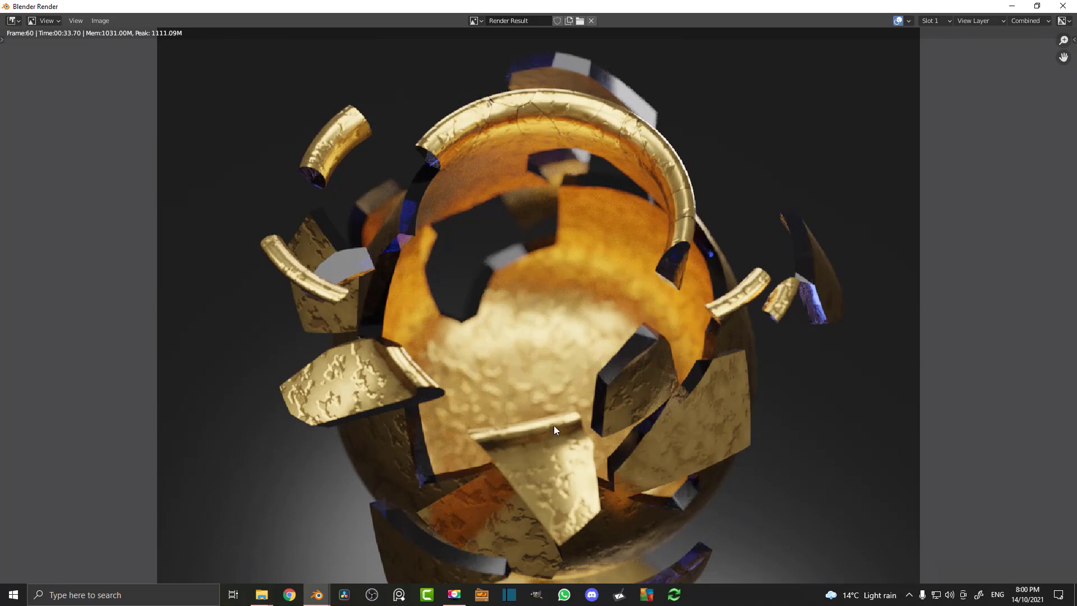
Examine the overall composition of the finished render, from the glass rim down to its base.
scroll(554, 425, "down", 1)
middle_click_drag(573, 435, 548, 388)
scroll(598, 375, "up", 2)
scroll(602, 378, "down", 2)
scroll(601, 378, "down", 3)
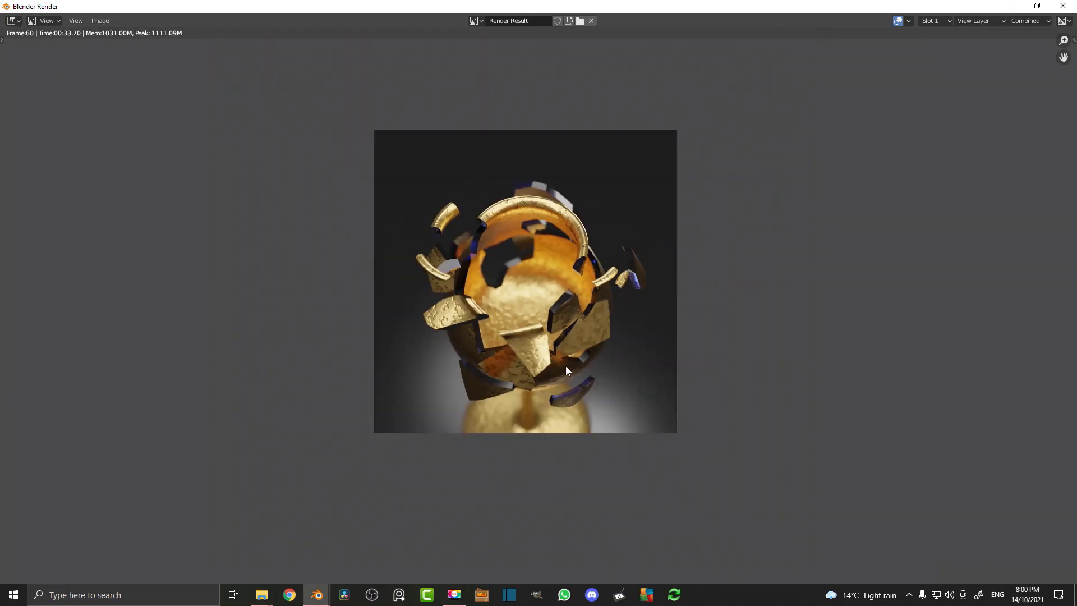
scroll(596, 369, "up", 3)
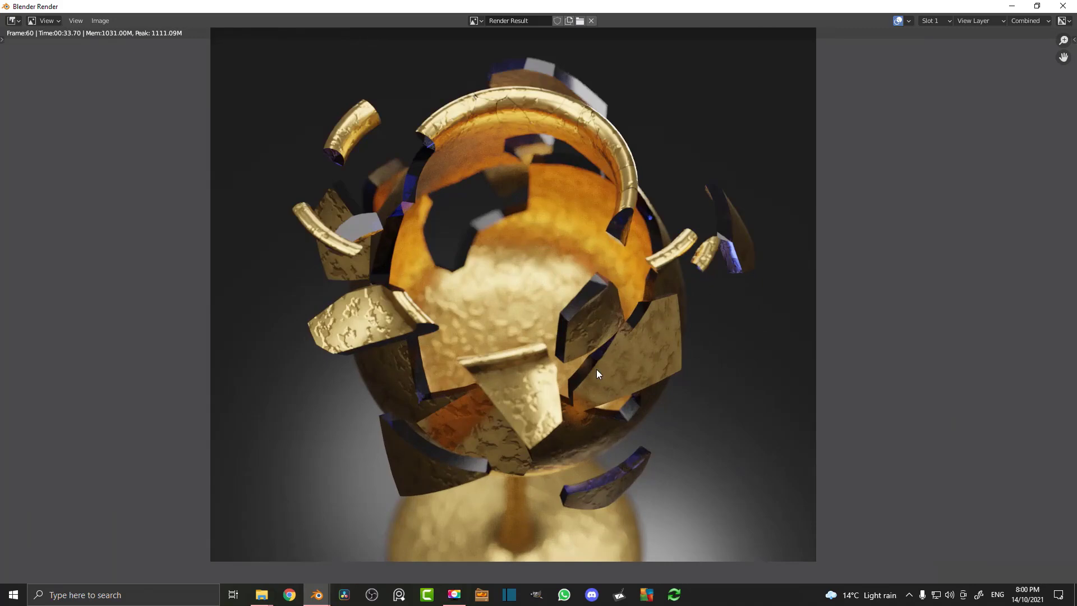
Inspect the rim, the bowl's interior and the inner fracture faces of the shards up close in the finished render.
scroll(419, 295, "up", 3)
middle_click_drag(521, 202, 486, 409)
scroll(408, 261, "up", 1)
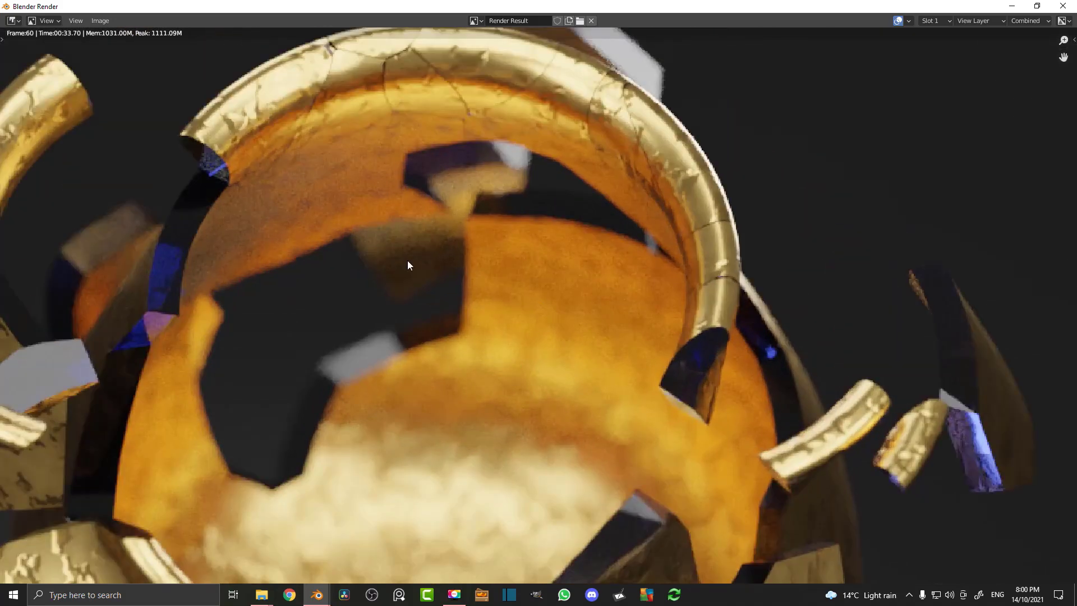
scroll(474, 236, "down", 1)
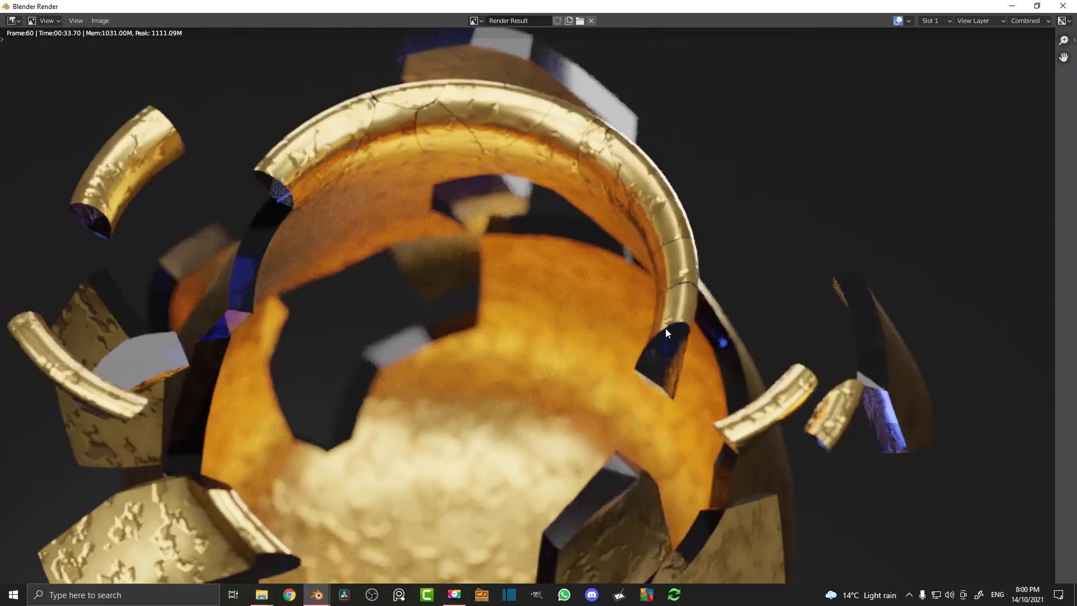
scroll(688, 324, "down", 1)
middle_click_drag(591, 340, 611, 282)
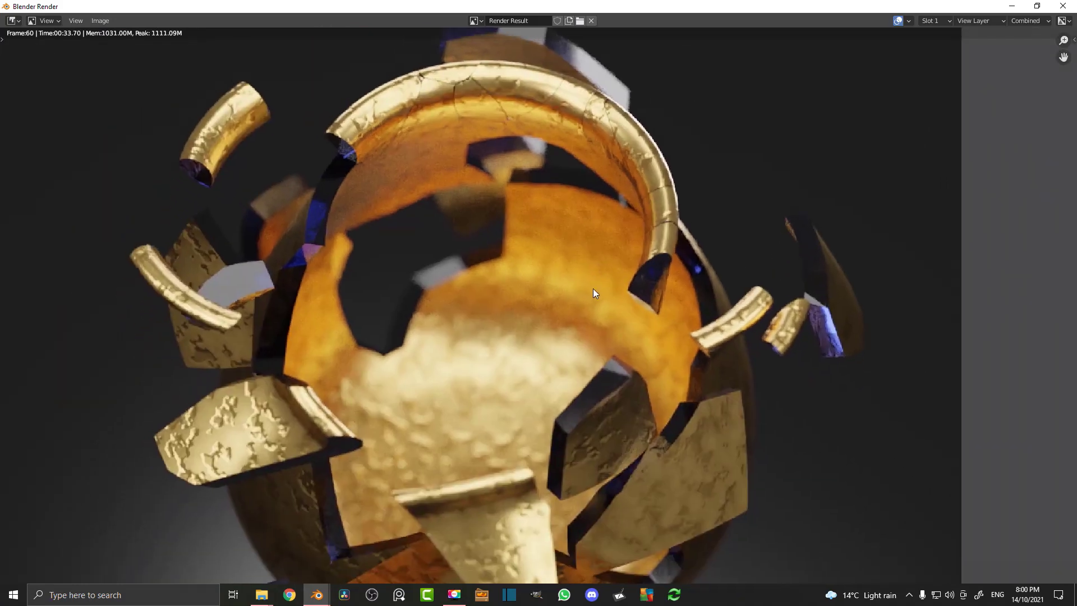
scroll(608, 279, "down", 2)
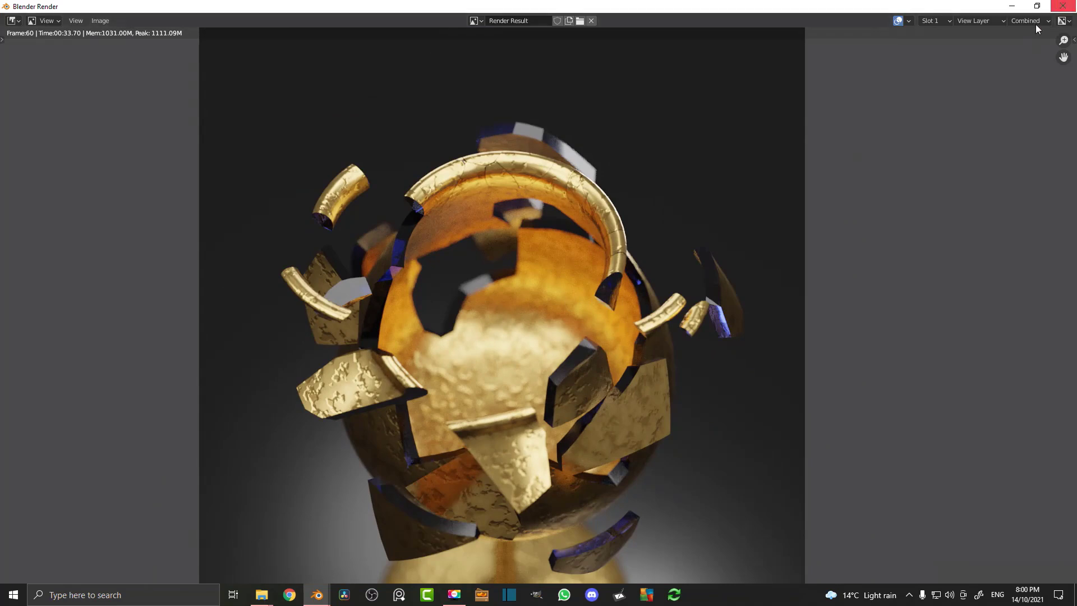
Close the render window and save the file.
left_click(1062, 6)
key("ctrl+s")
key("ctrl+s")
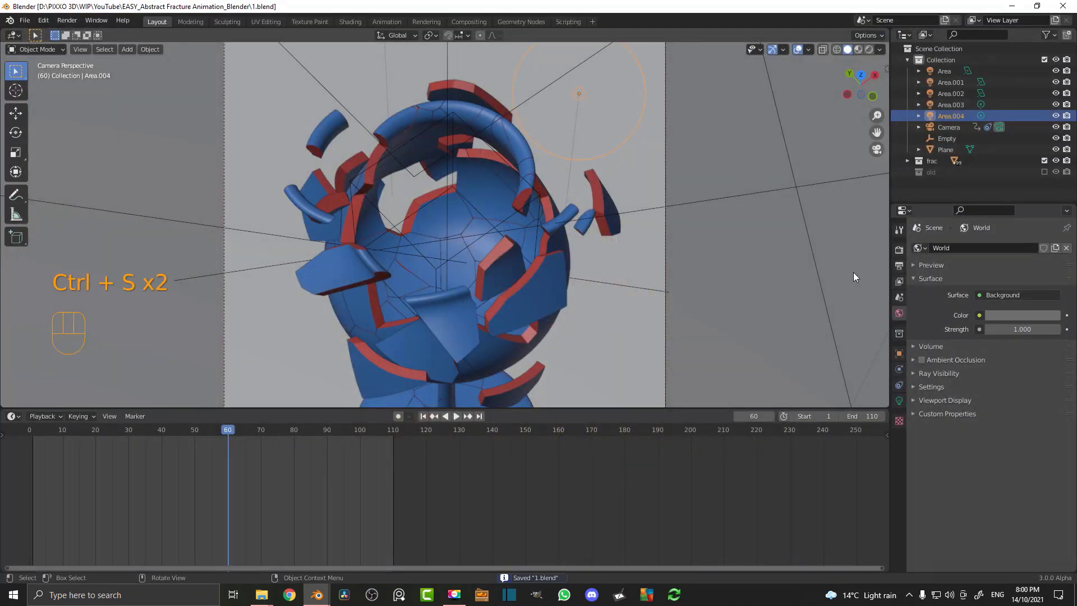
Set the Desktop folder as the render output location.
left_click(898, 265)
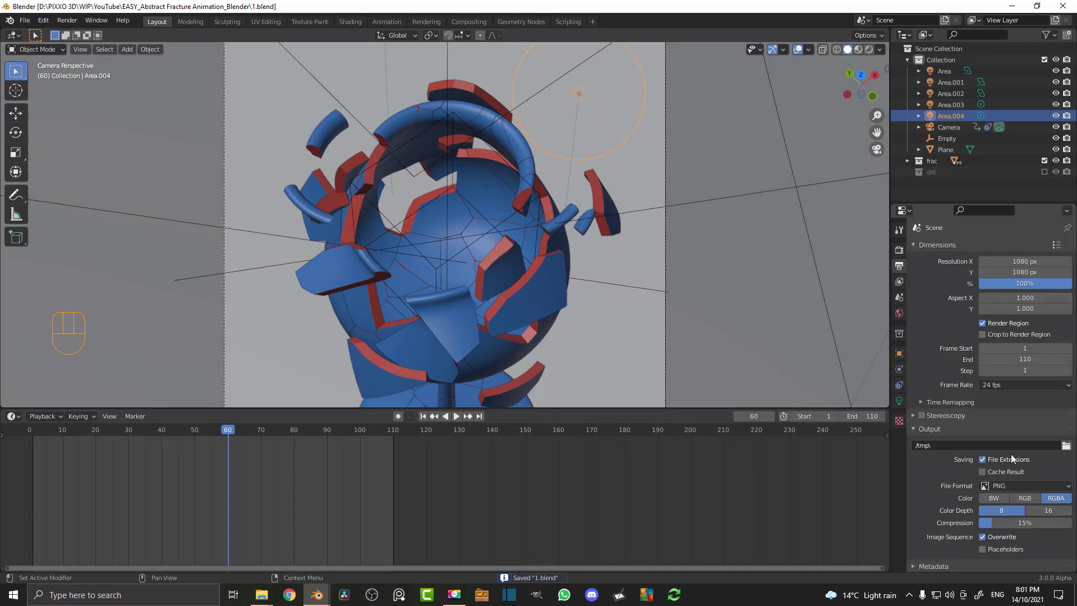
left_click(1065, 445)
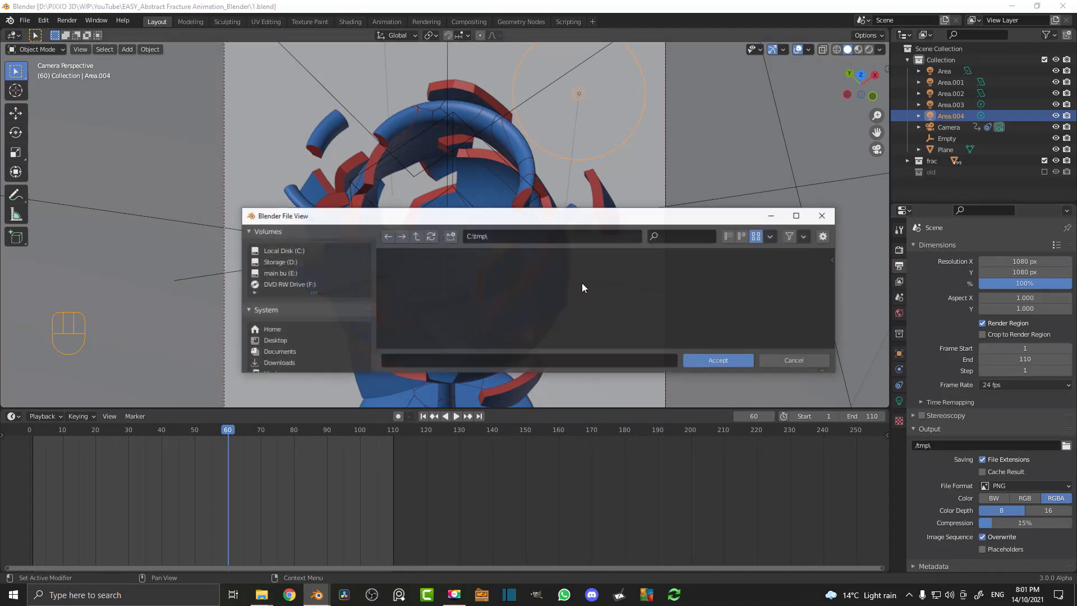
left_click(274, 341)
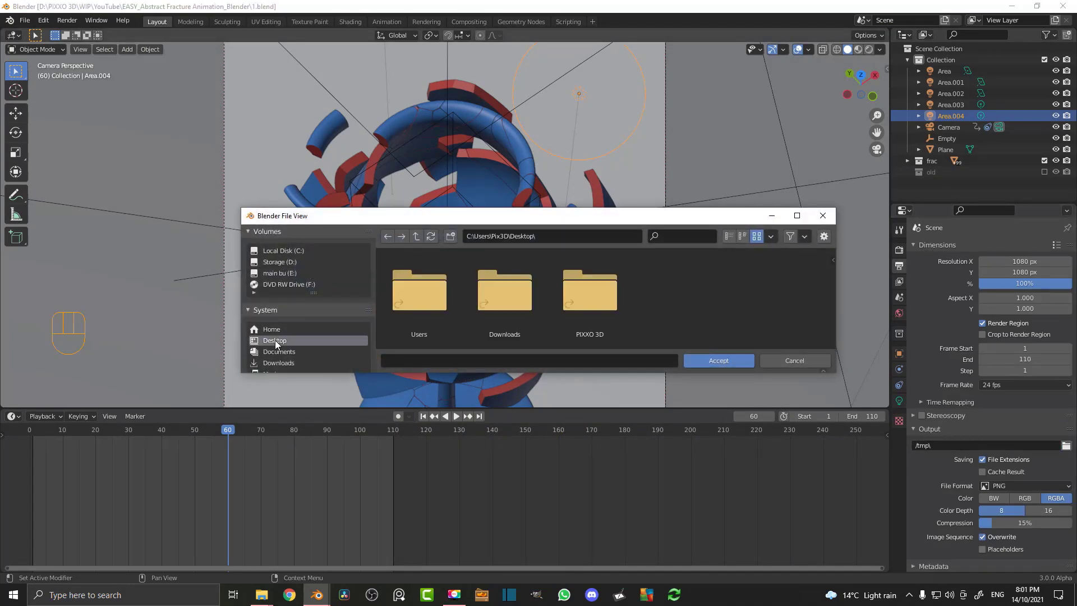
left_click(717, 361)
Set the output file format to FFmpeg Video and its encoding container to MPEG-4.
left_click(1010, 486)
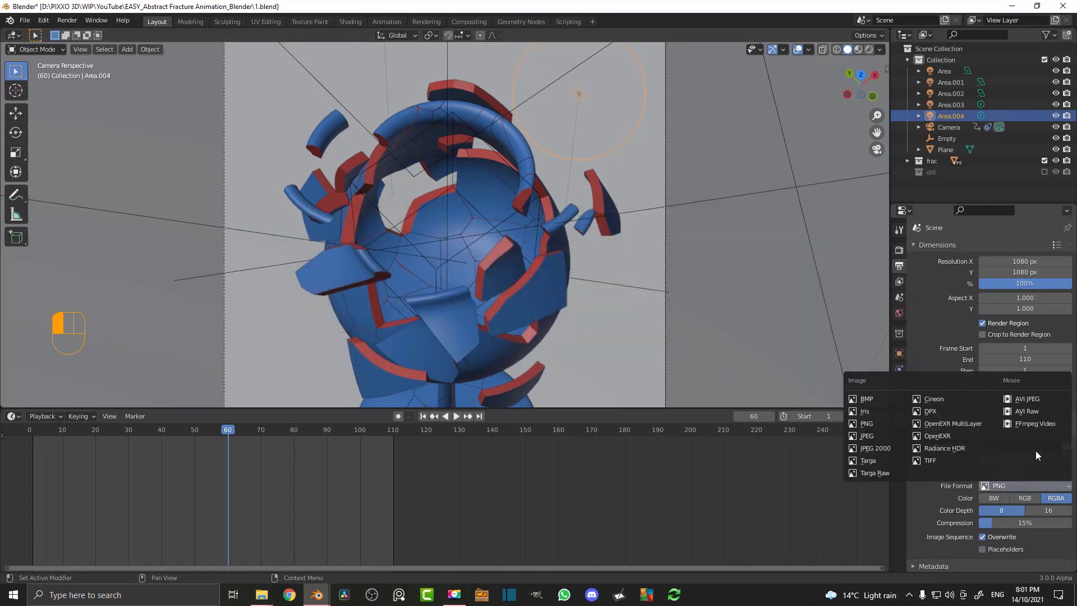
left_click(1035, 421)
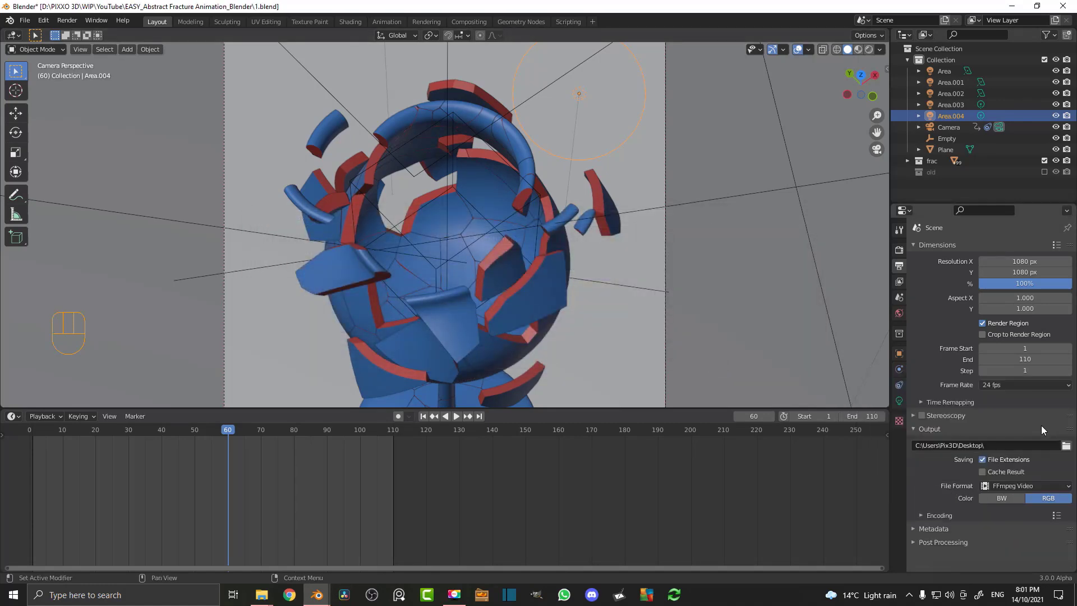
left_click(1023, 486)
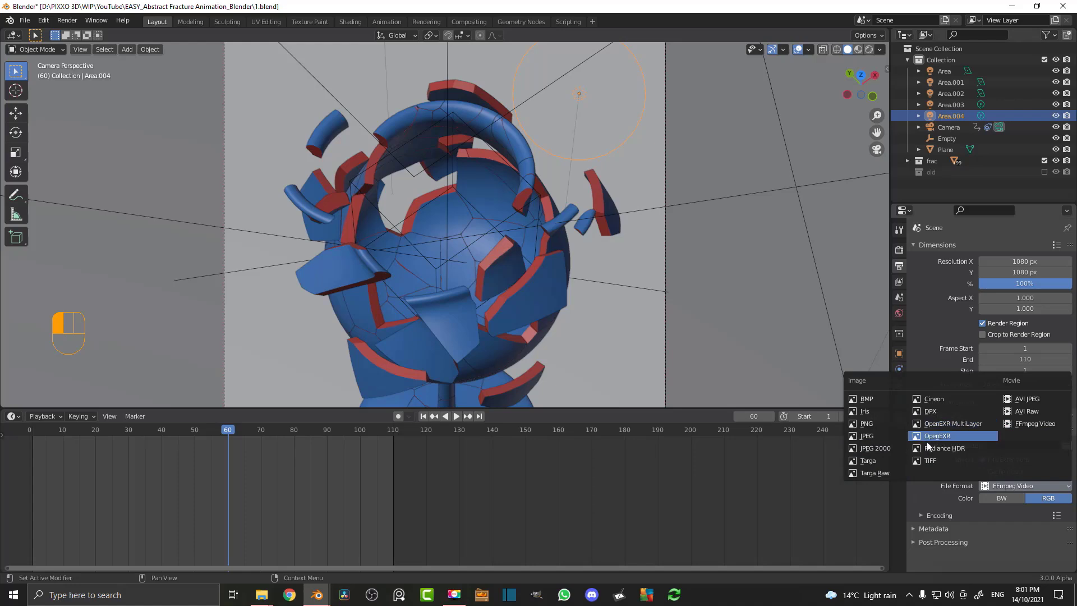
left_click(974, 484)
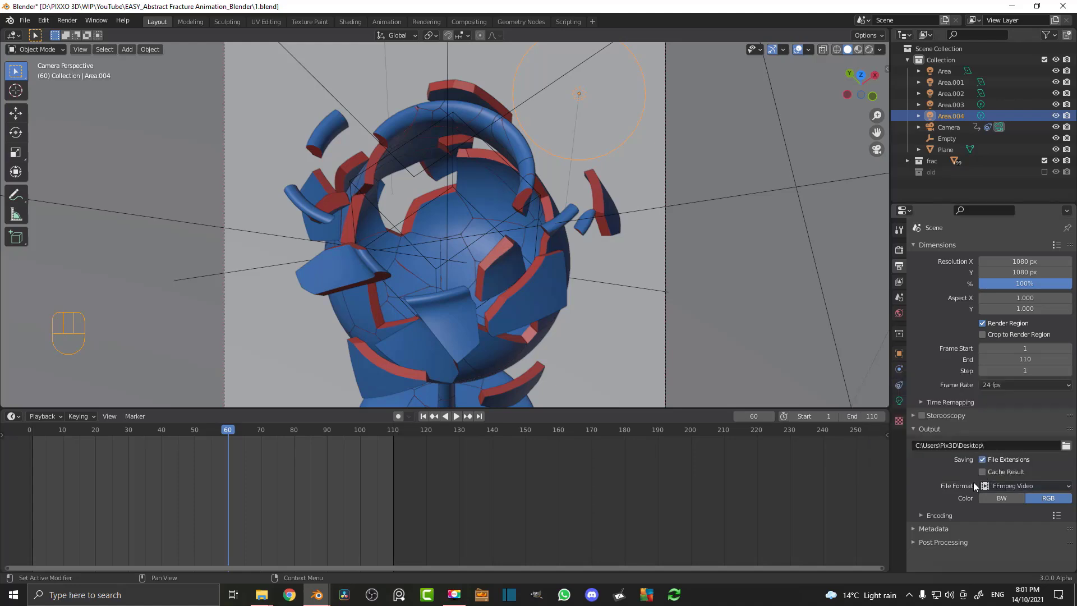
left_click(940, 516)
scroll(931, 517, "down", 2)
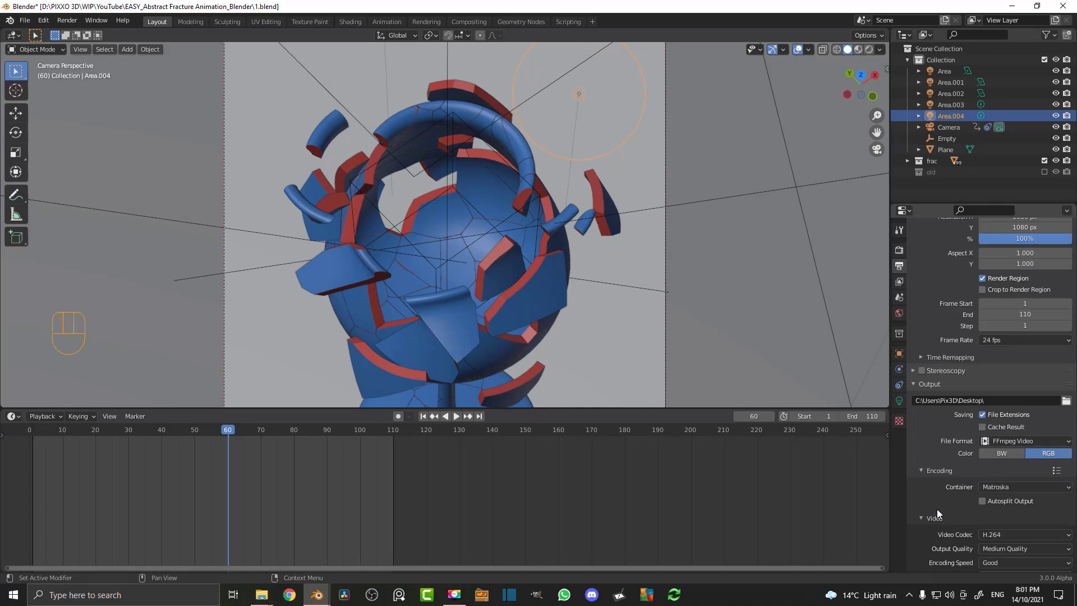
left_click(1009, 487)
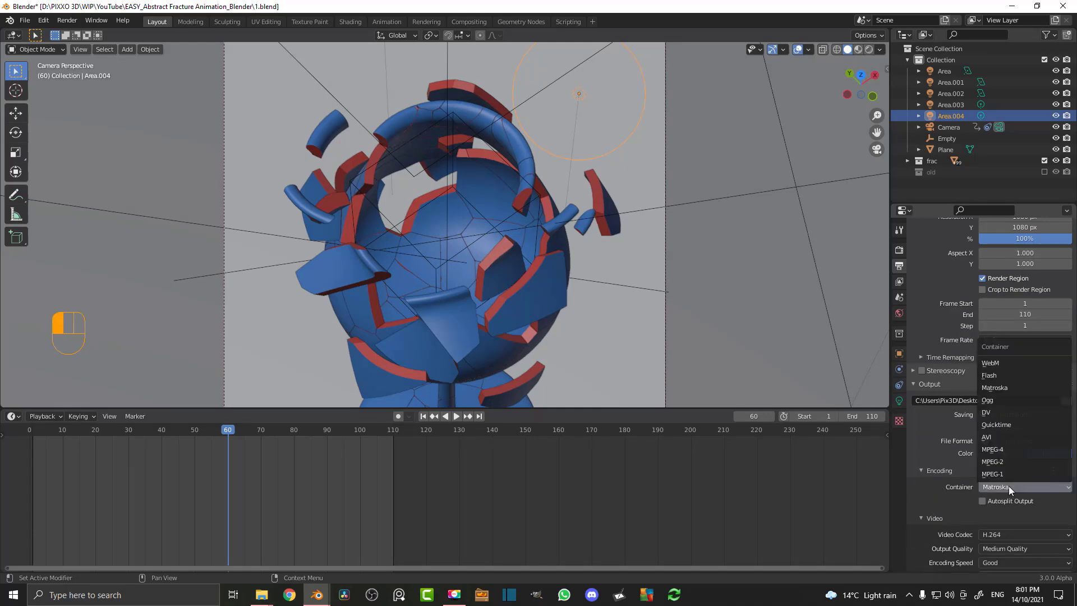
left_click(1011, 447)
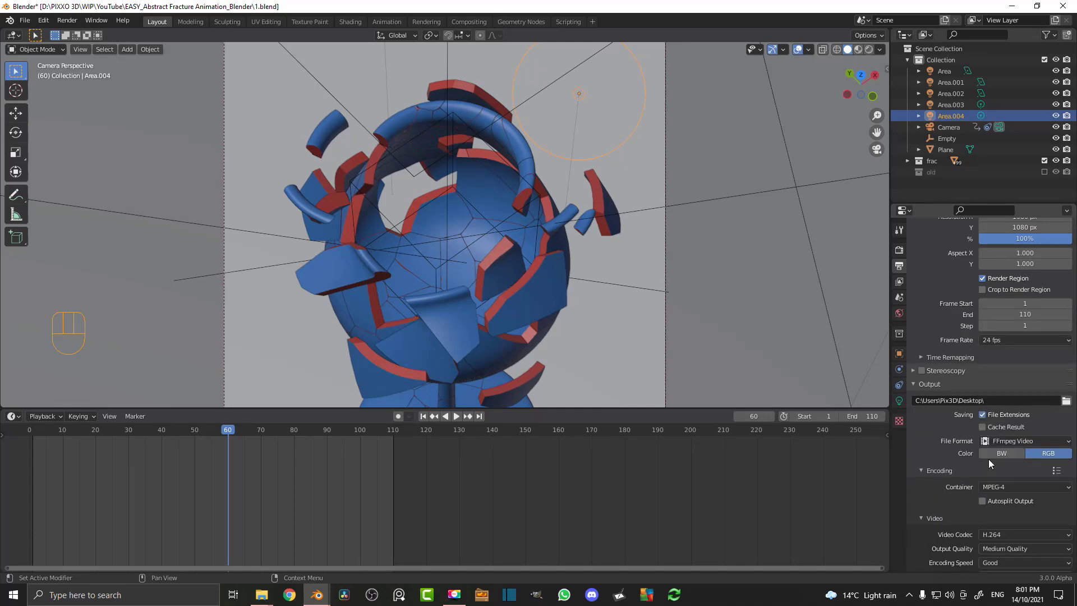
Review the video and audio encoding settings and save the file.
left_click(1017, 442)
scroll(1012, 468, "down", 3)
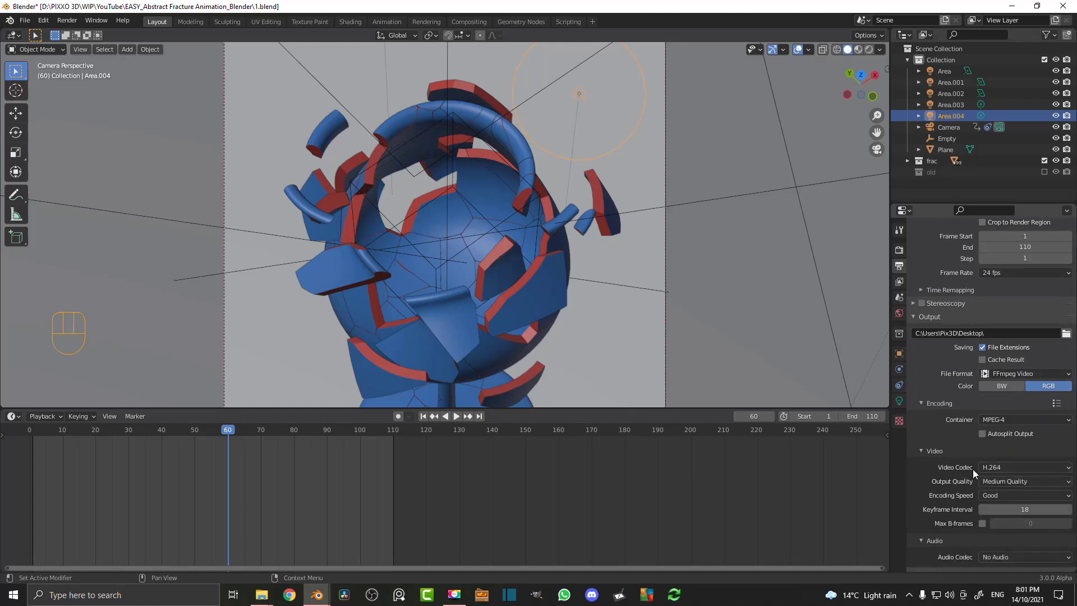
scroll(971, 479, "down", 1)
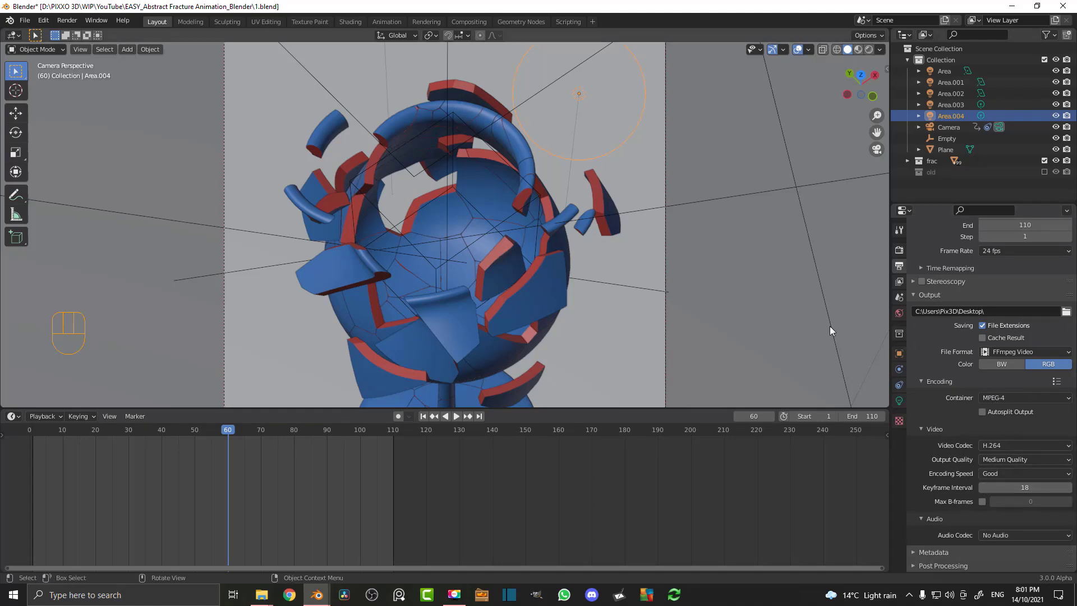
key("ctrl+s")
key("ctrl+s")
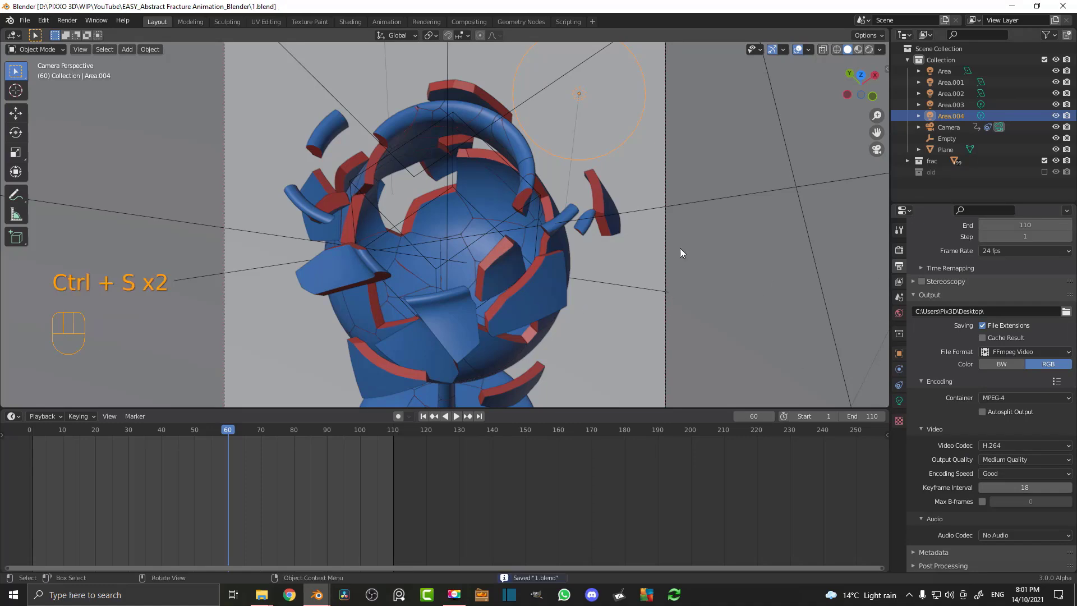
left_click(67, 20)
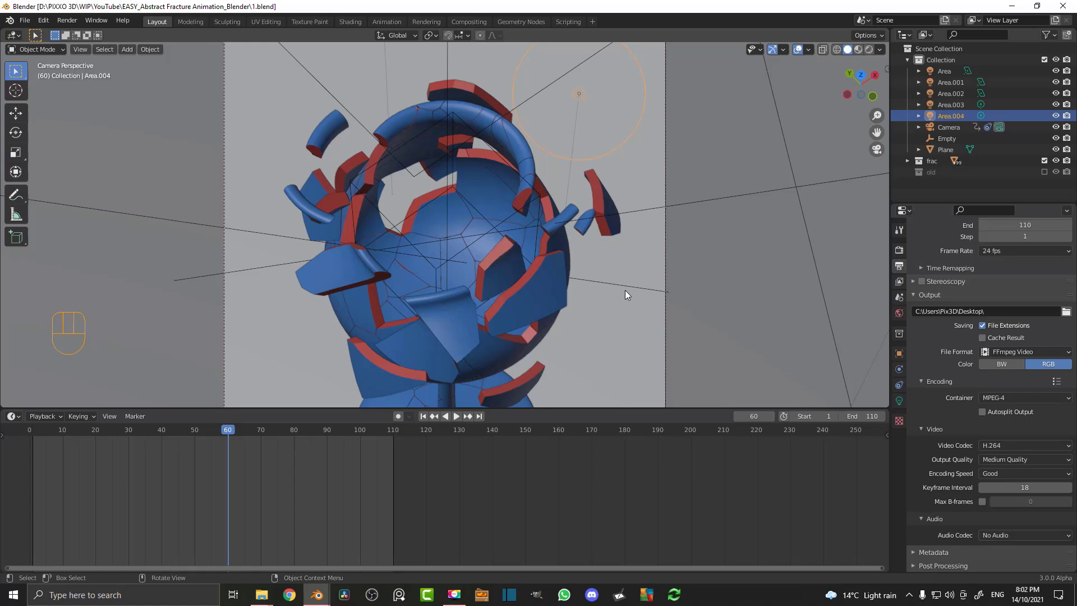
scroll(493, 286, "down", 2)
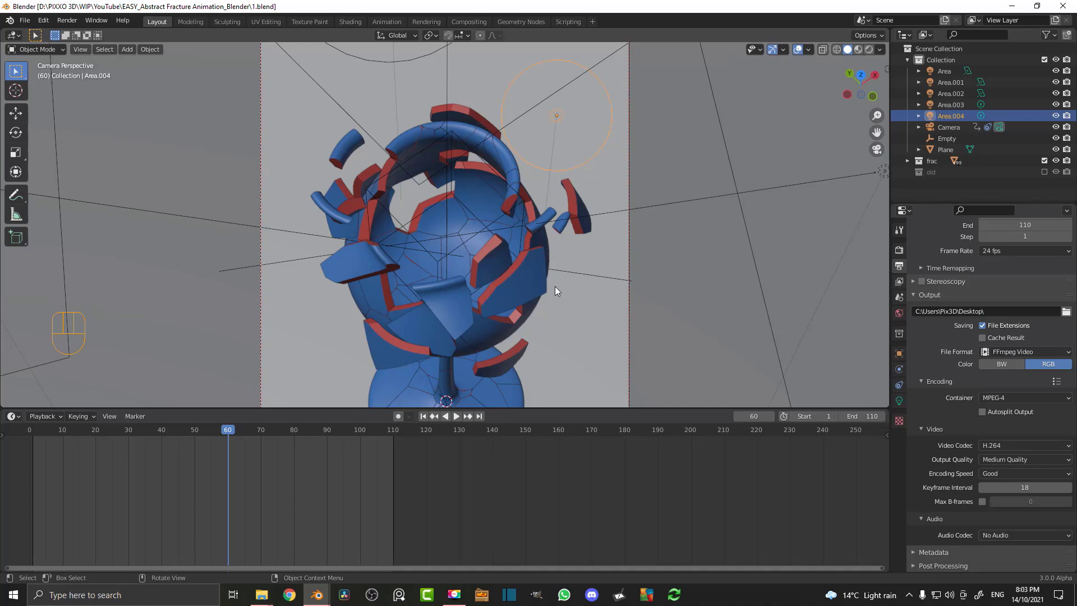
scroll(647, 281, "down", 1)
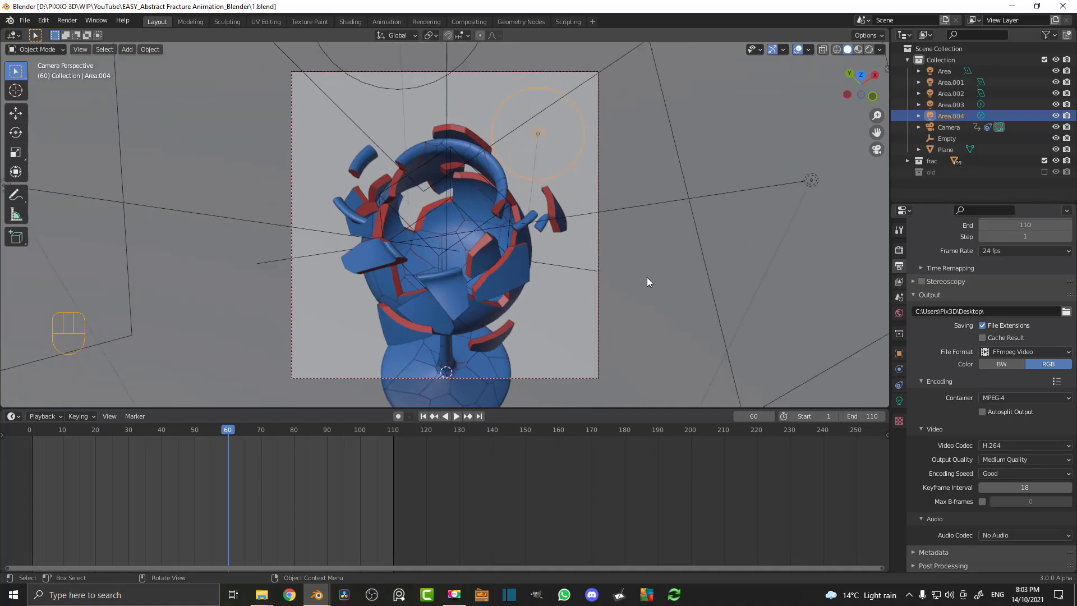